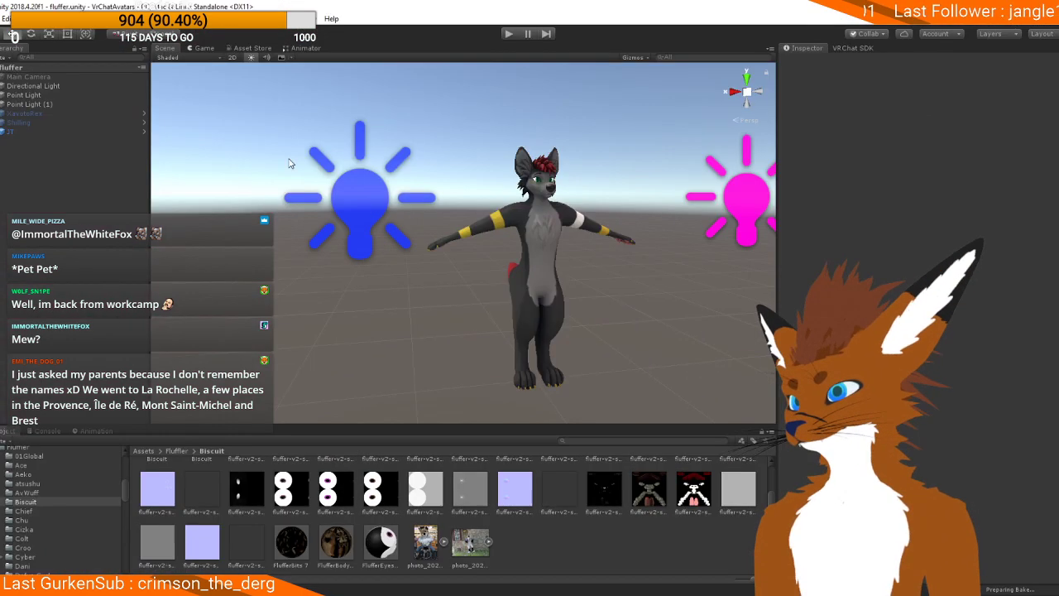
# Step: Examine the head, face and upper body of the dark grey canine avatar up close
pyautogui.scroll(3, 596, 186)
pyautogui.scroll(3, 595, 186)
pyautogui.moveTo(608, 104); pyautogui.dragTo(502, 186, button='middle')
pyautogui.scroll(5, 517, 177)
pyautogui.scroll(-4, 518, 177)
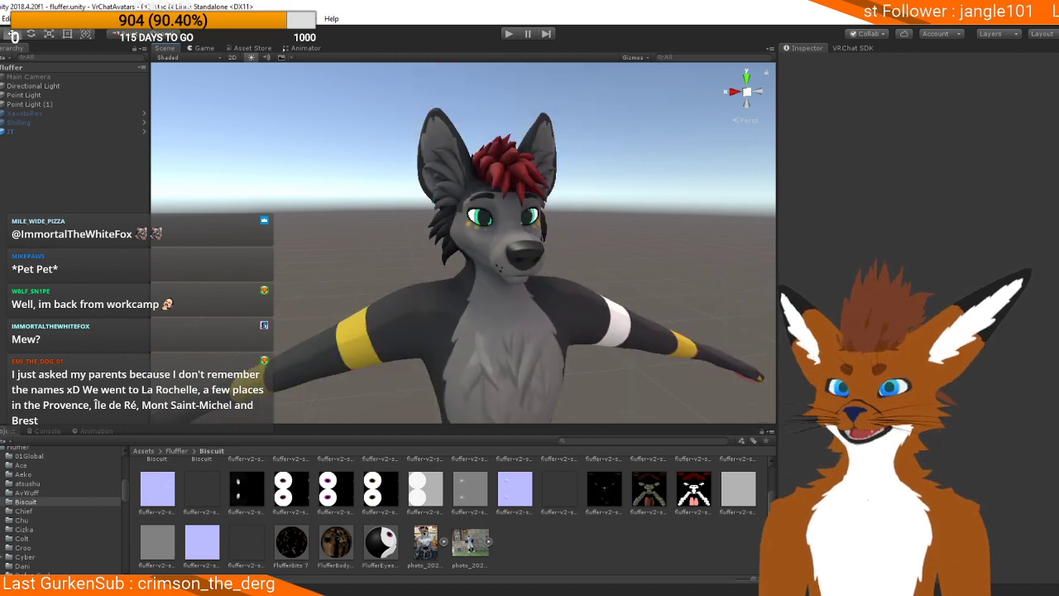
pyautogui.scroll(4, 62, 508)
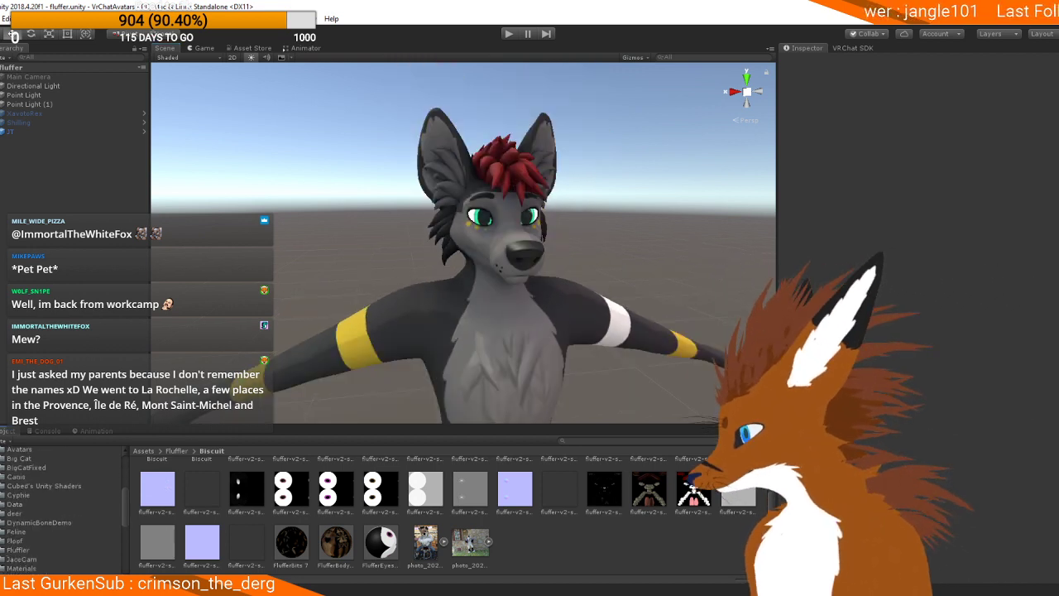
pyautogui.click(1, 550)
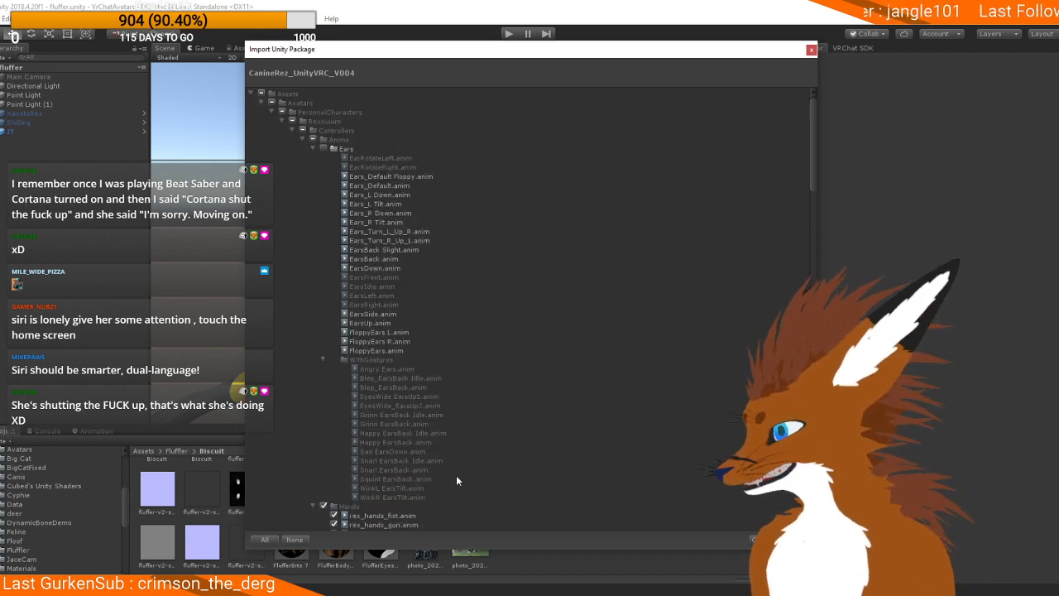
# Step: Review the package's import list, collapsing the Avatars folder and the Anims, Controllers, CustomExpression and FBX_For_VRC folders under Avatar/VRC
pyautogui.click(260, 103)
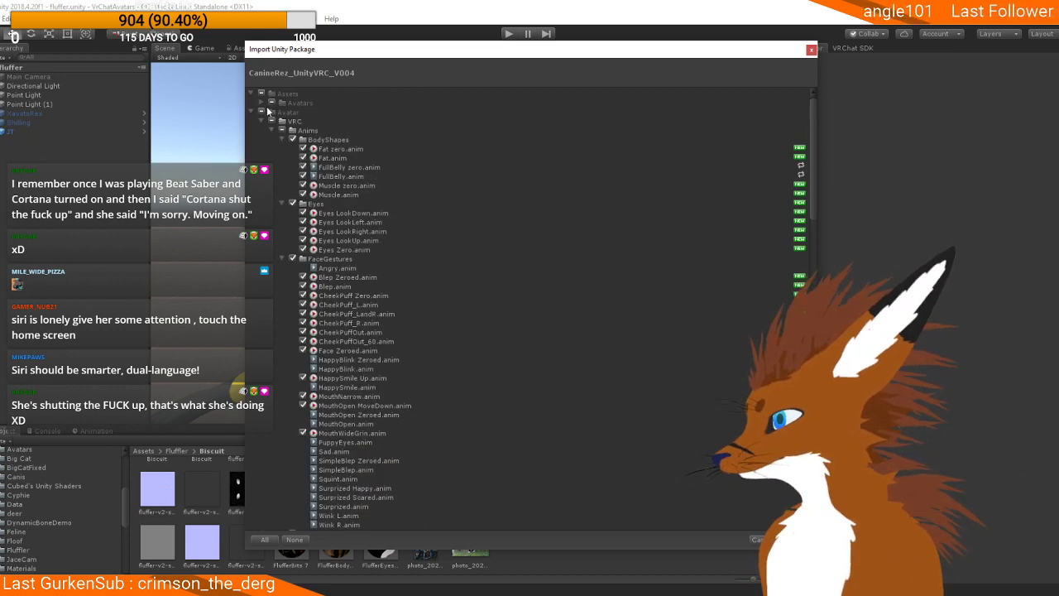
pyautogui.click(265, 106)
pyautogui.click(261, 104)
pyautogui.click(270, 111)
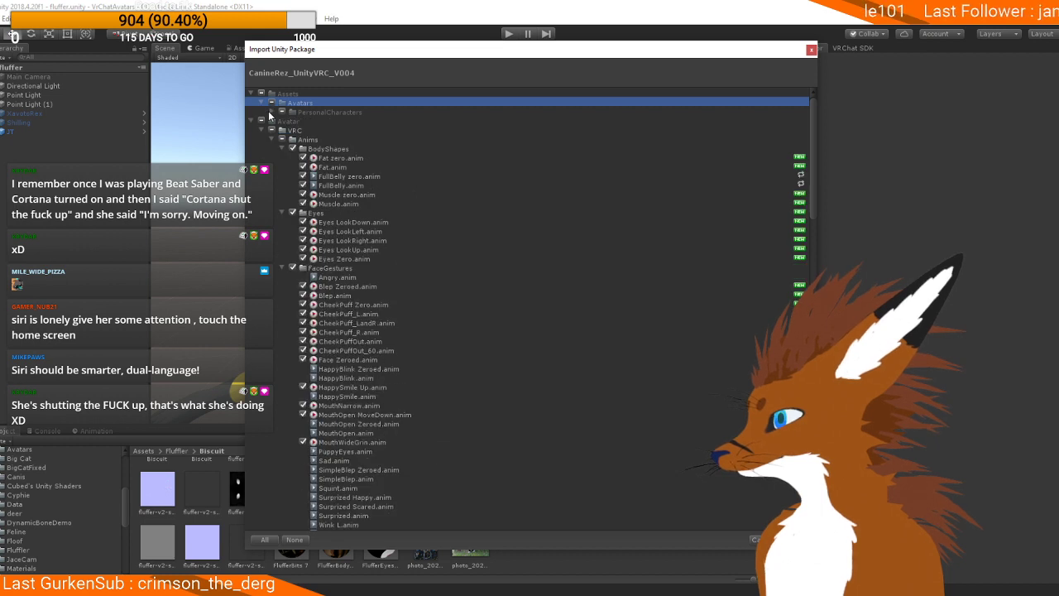
pyautogui.click(271, 112)
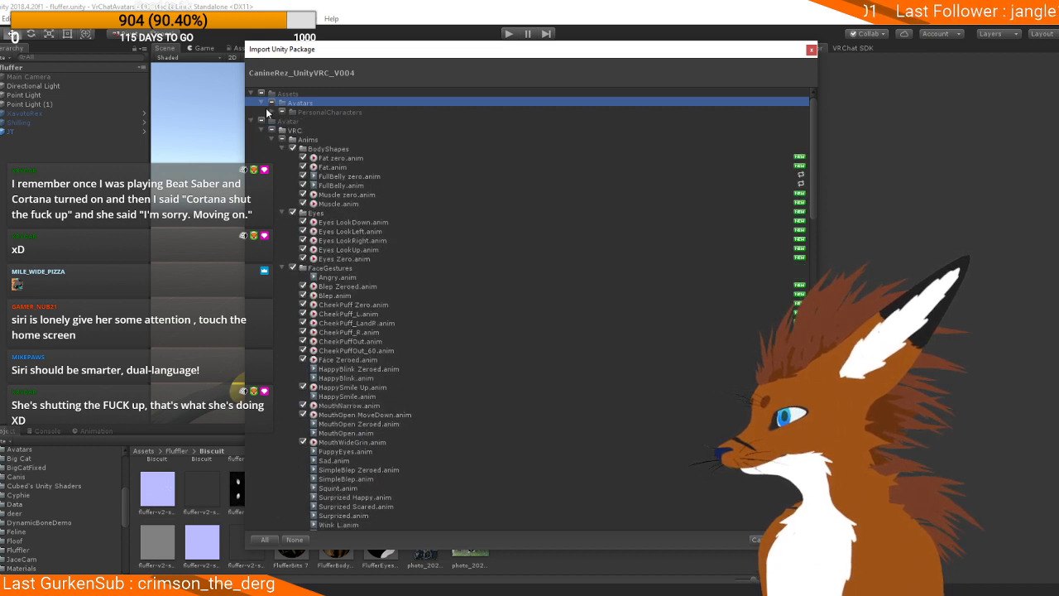
pyautogui.click(261, 102)
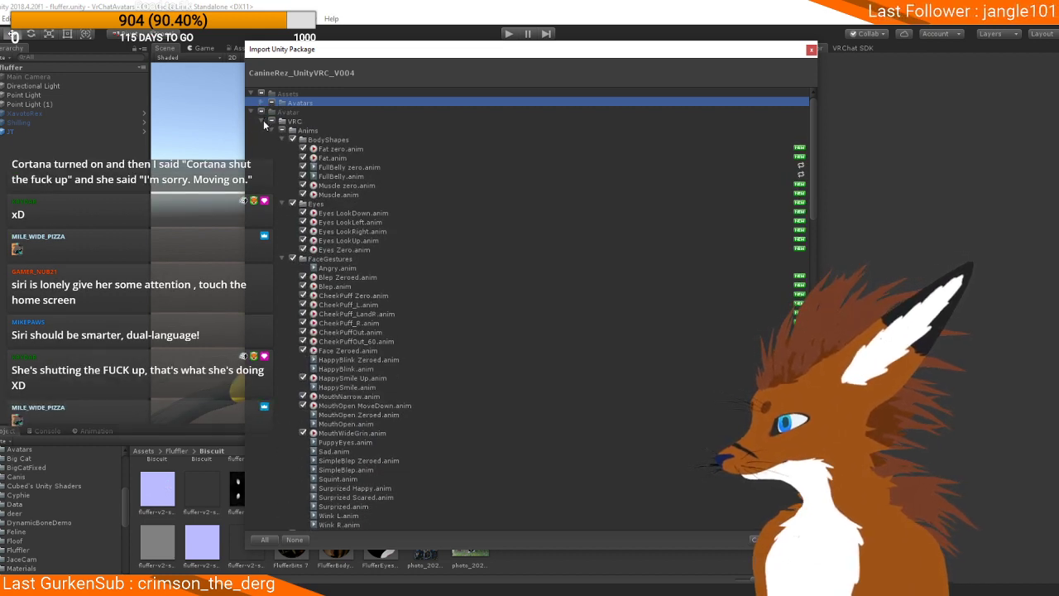
pyautogui.click(270, 130)
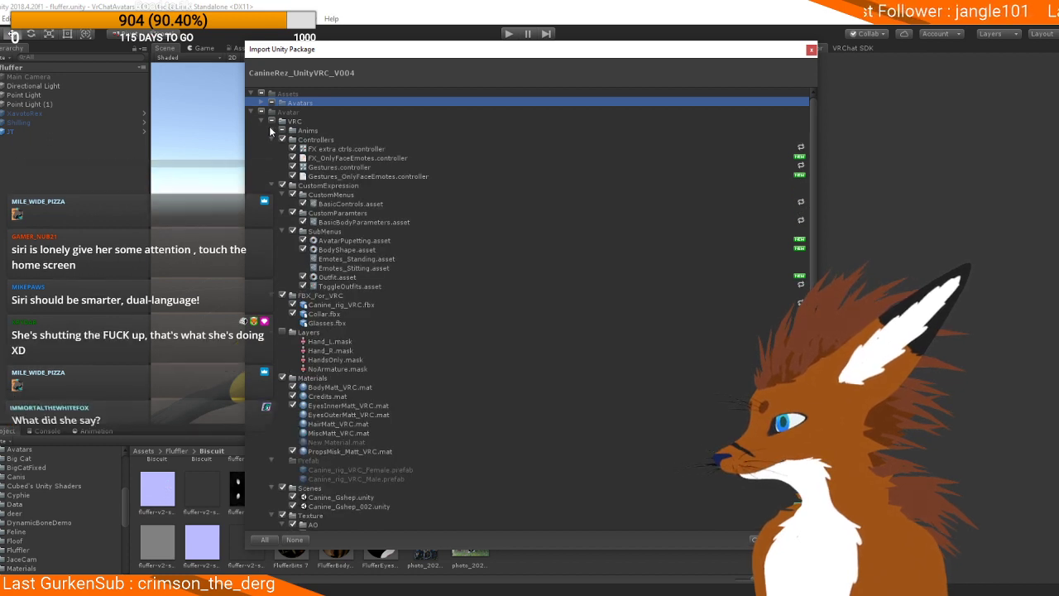
pyautogui.click(273, 139)
pyautogui.click(272, 149)
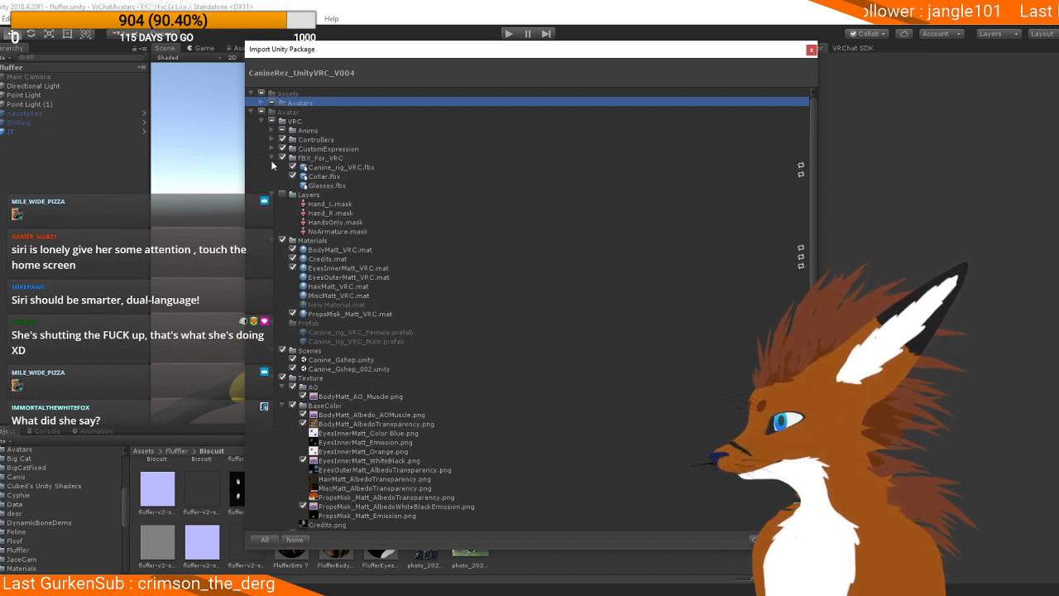
pyautogui.click(270, 157)
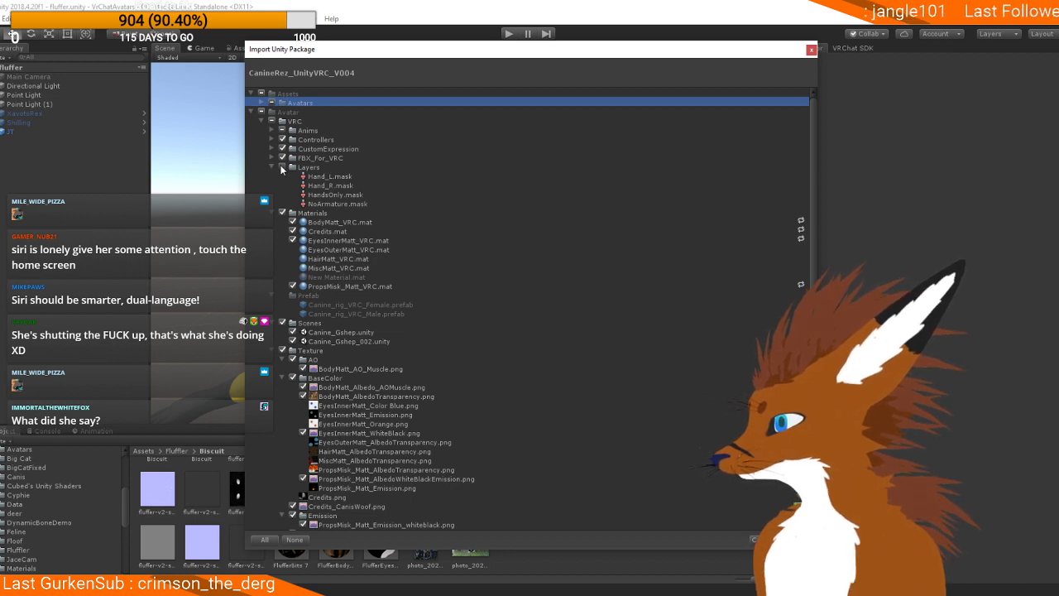
# Step: Collapse the Texture, Layers, Materials and remaining VRC folders in the list, and import the CanineRez_UnityVRC_V004 package
pyautogui.click(281, 168)
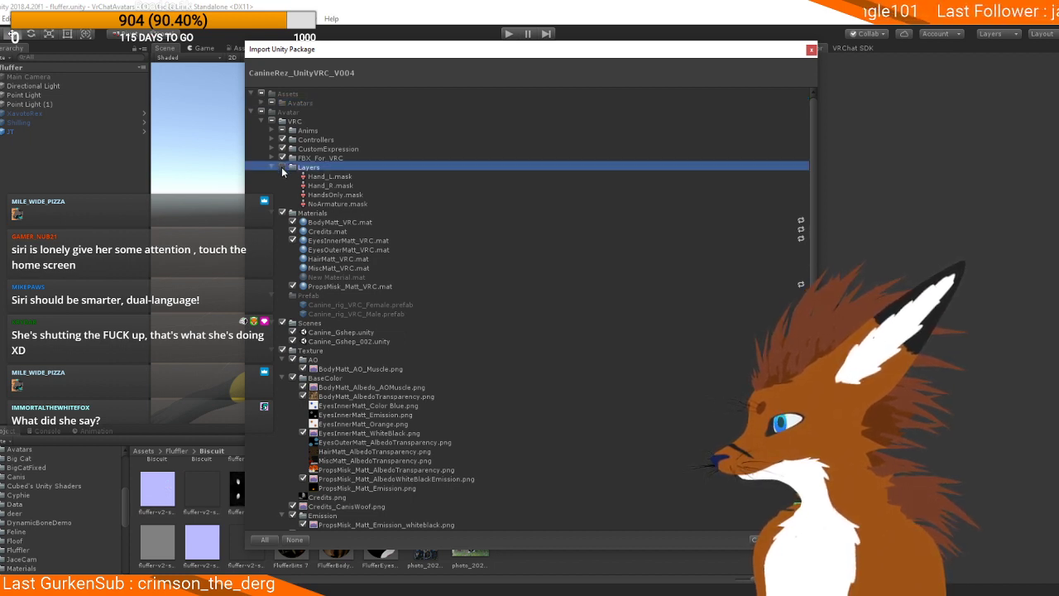
pyautogui.scroll(-3, 290, 323)
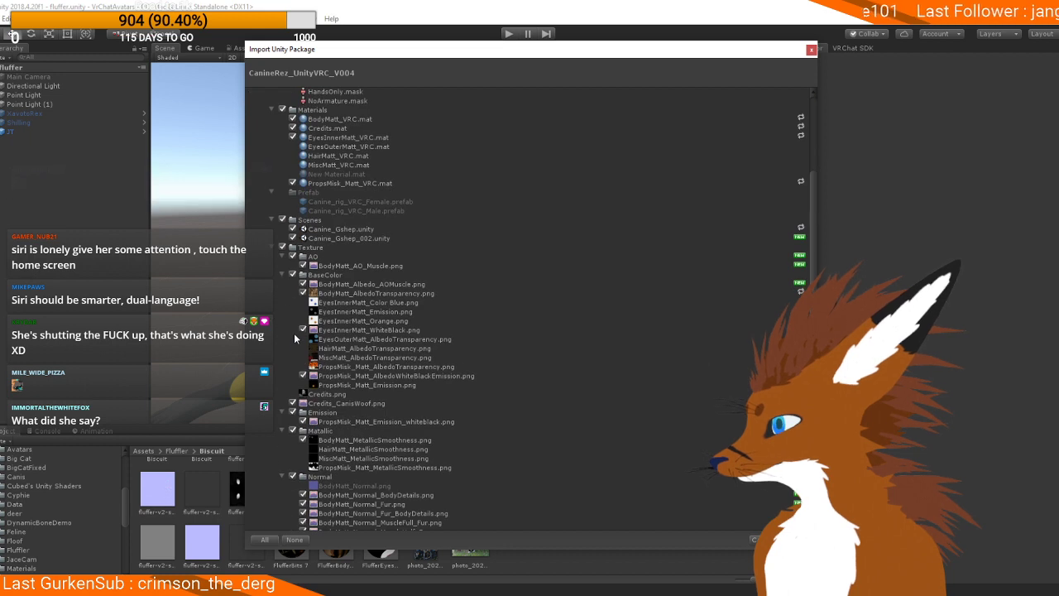
pyautogui.click(273, 245)
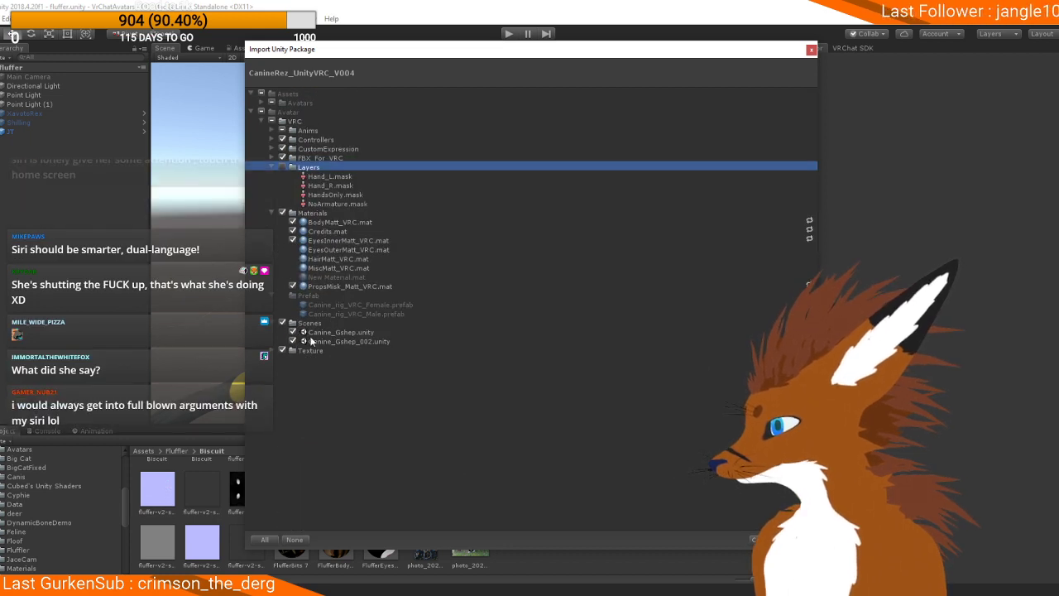
pyautogui.click(271, 167)
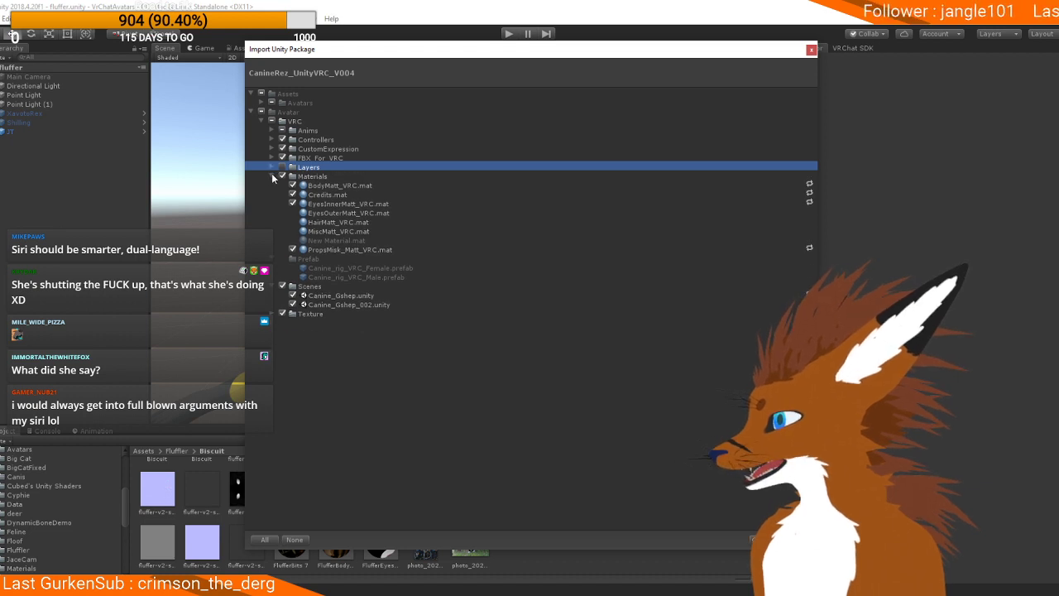
pyautogui.click(272, 176)
pyautogui.click(271, 212)
pyautogui.click(272, 185)
pyautogui.click(795, 538)
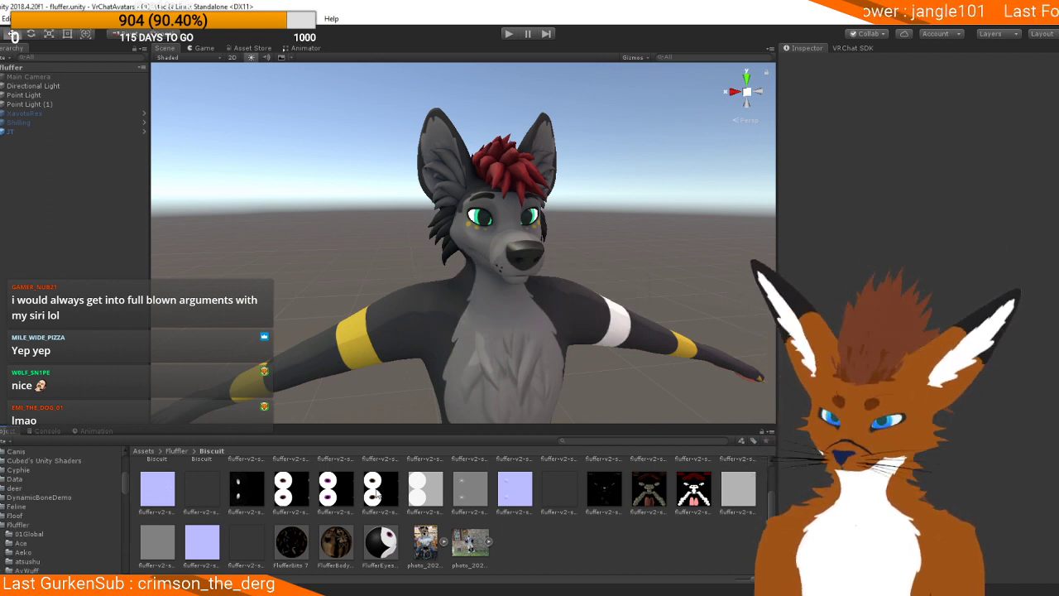
# Step: Look through the project's asset folders, including Fluffler, Anim, Scenes and VRCSDK, for the imported canine avatar files
pyautogui.click(18, 524)
pyautogui.press('Left')
pyautogui.scroll(3, 60, 509)
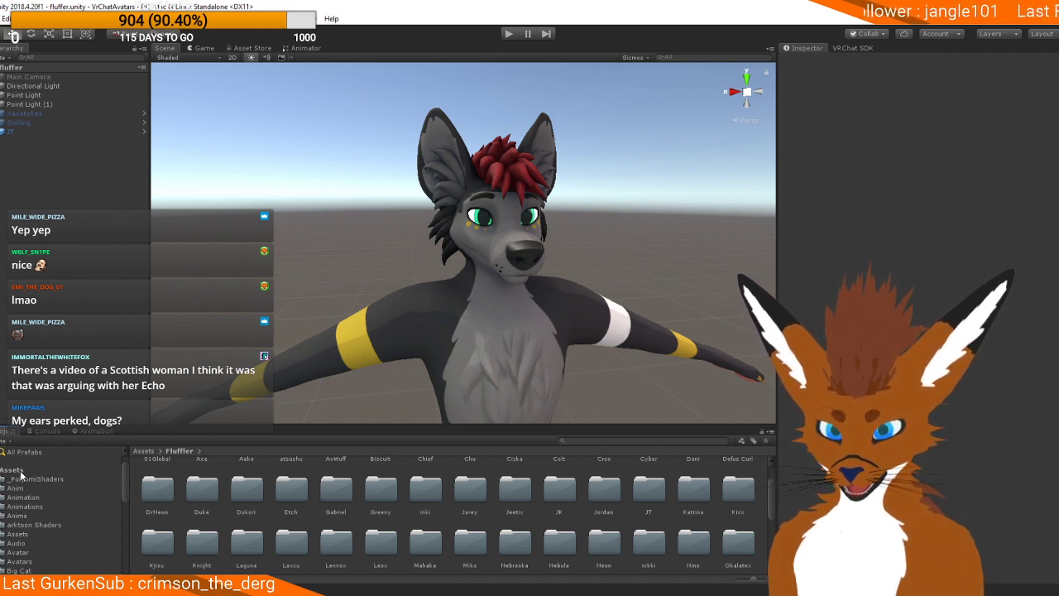
pyautogui.scroll(-5, 33, 538)
pyautogui.scroll(-4, 15, 546)
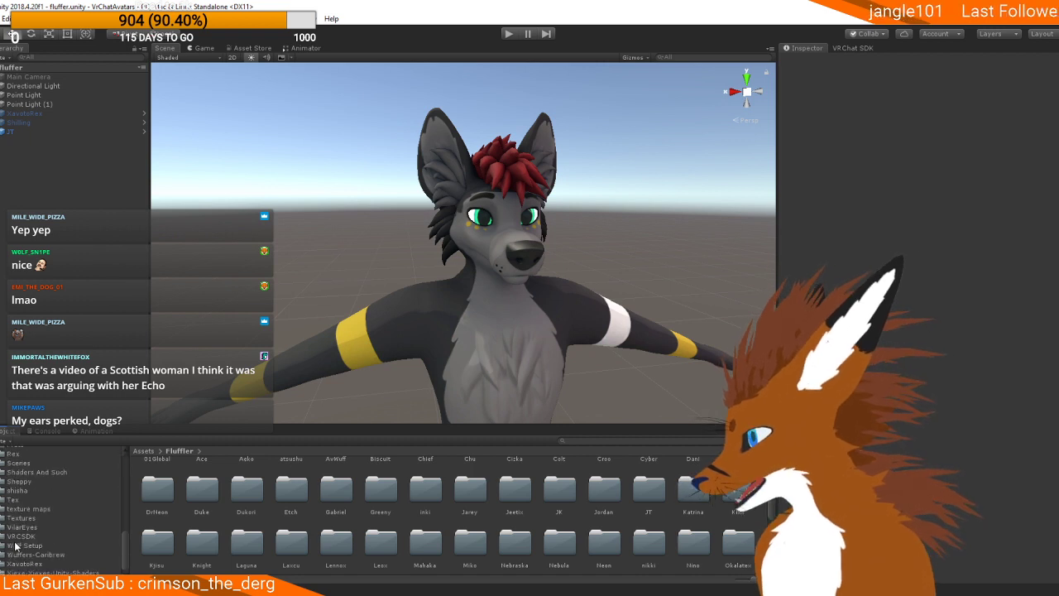
pyautogui.scroll(-1, 50, 510)
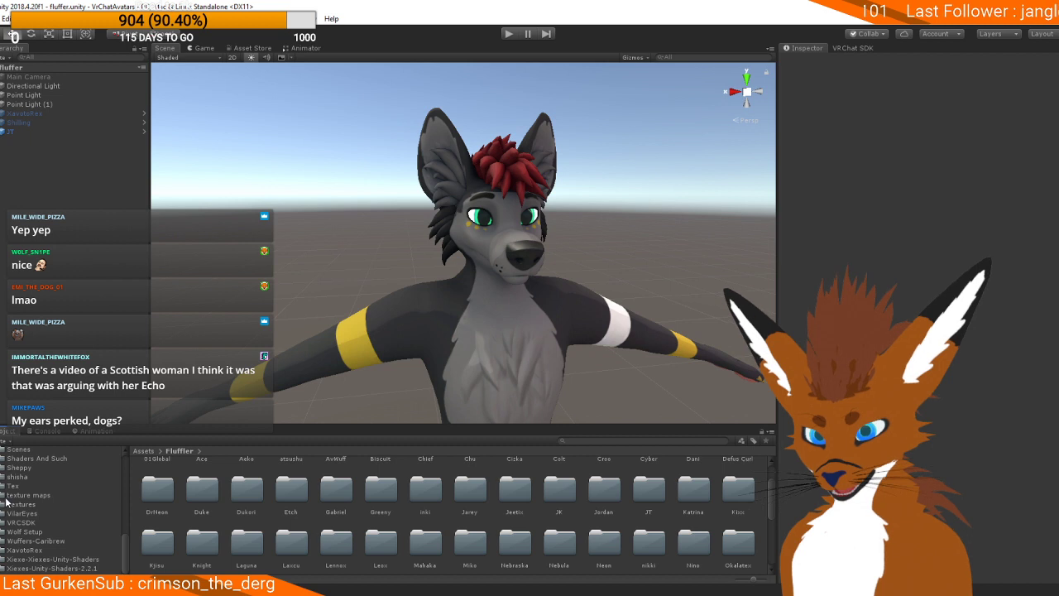
pyautogui.scroll(10, 4, 504)
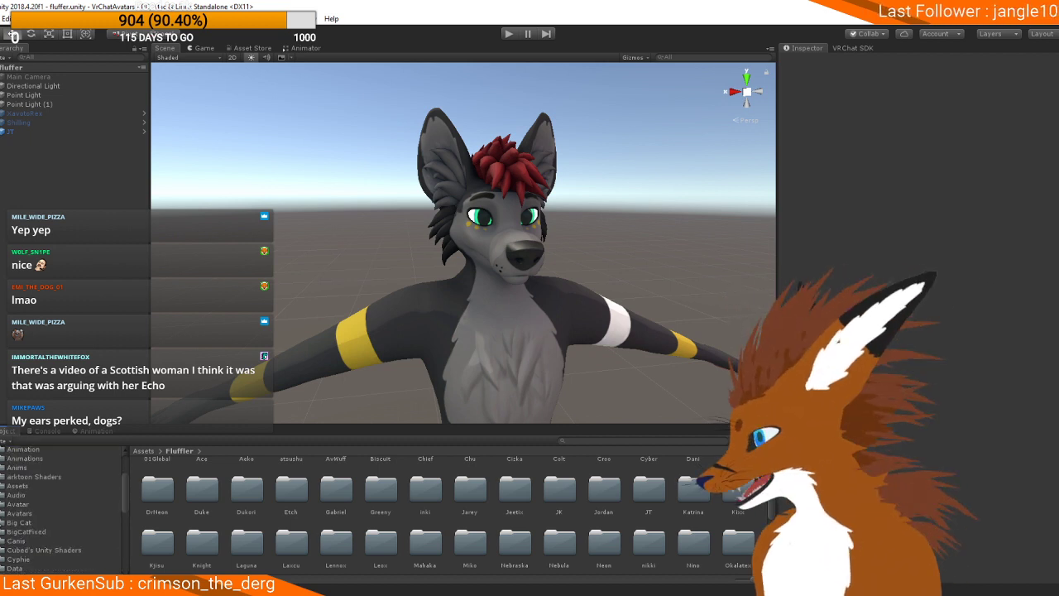
pyautogui.click(4, 514)
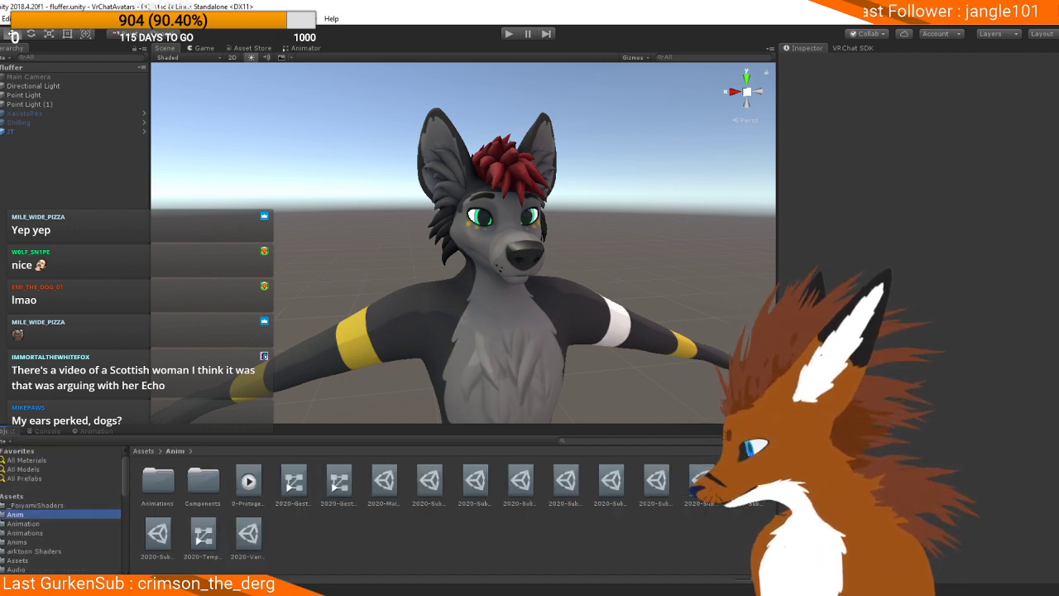
pyautogui.scroll(-10, 62, 509)
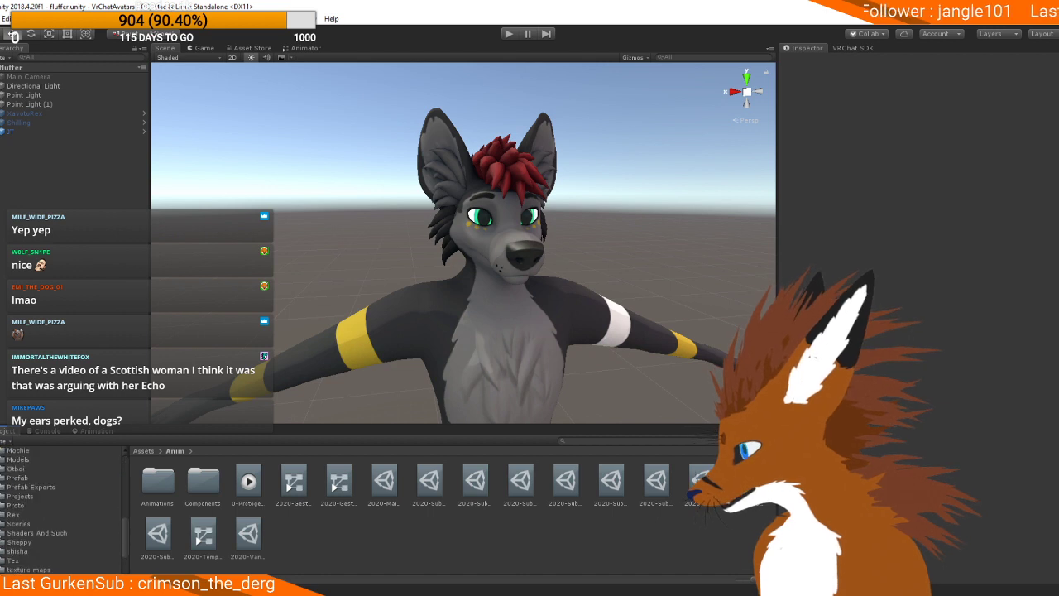
pyautogui.click(3, 454)
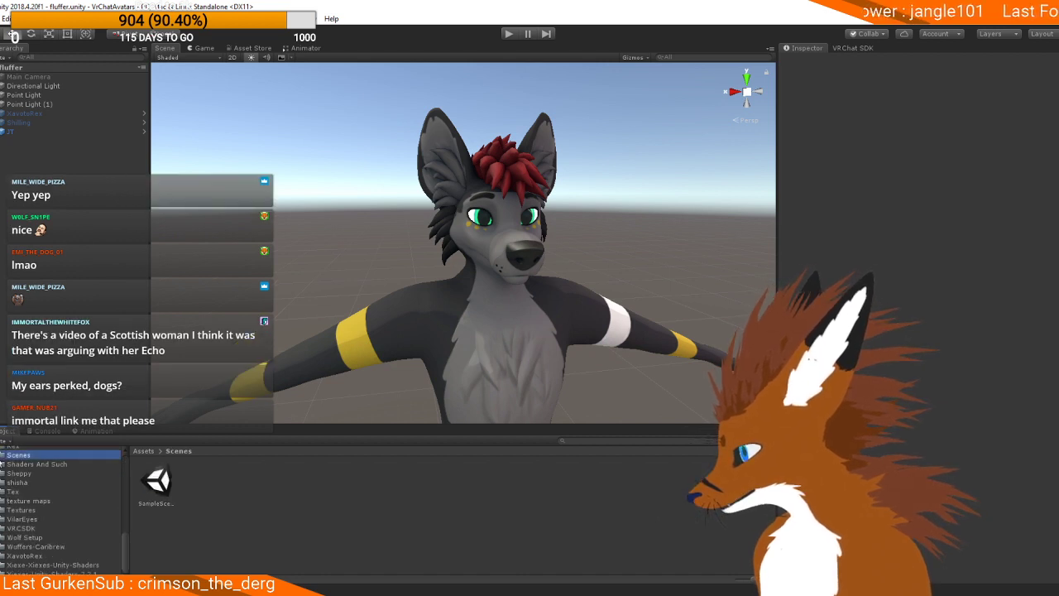
pyautogui.scroll(-1, 16, 491)
pyautogui.click(7, 523)
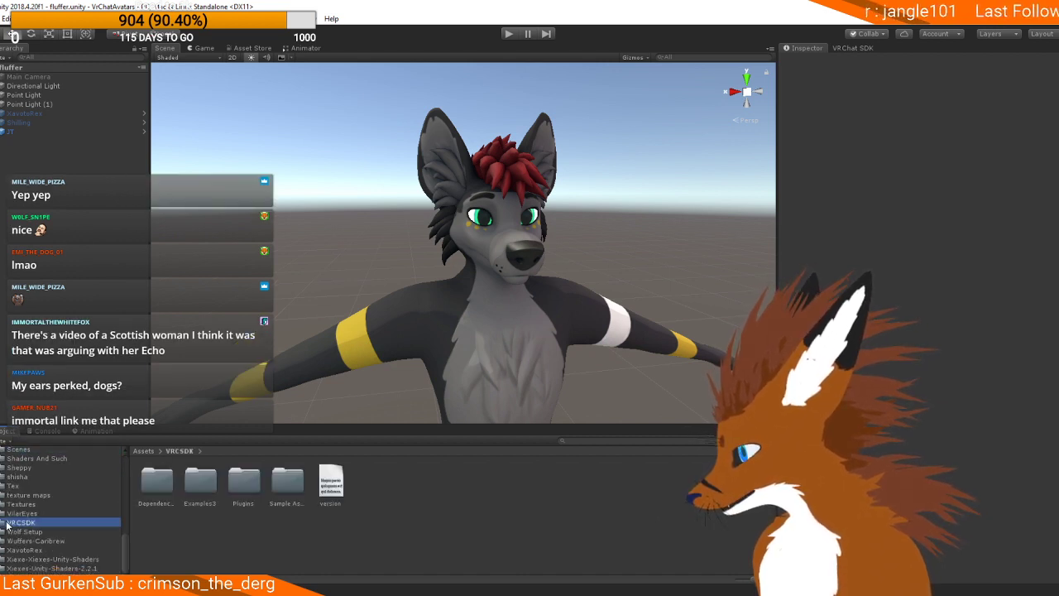
pyautogui.scroll(10, 36, 556)
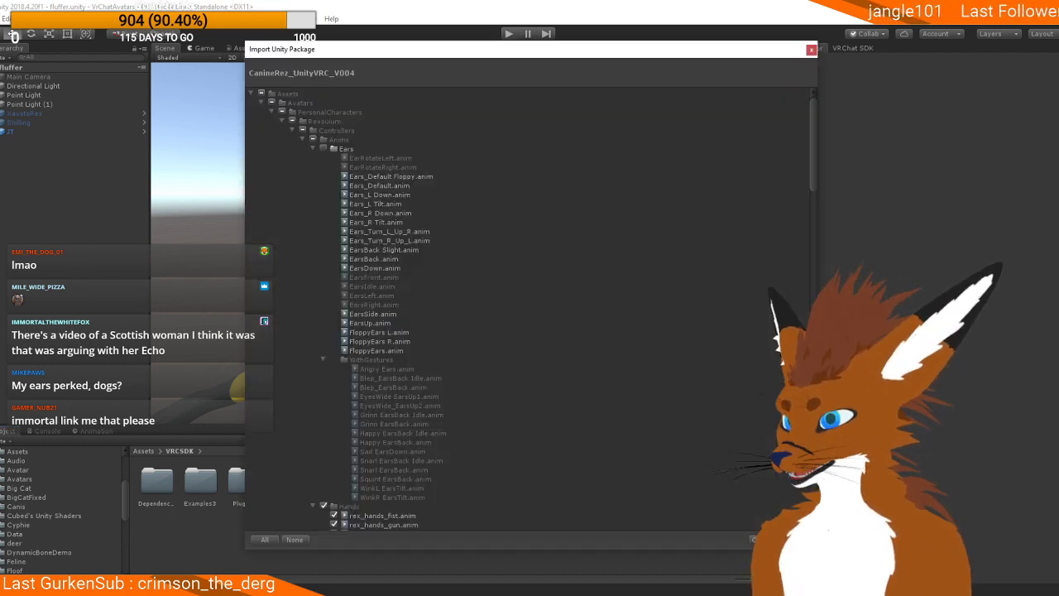
# Step: Check the CanineRez_UnityVRC_V004 import list again for the top-level folders that hold its files
pyautogui.scroll(-10, 253, 98)
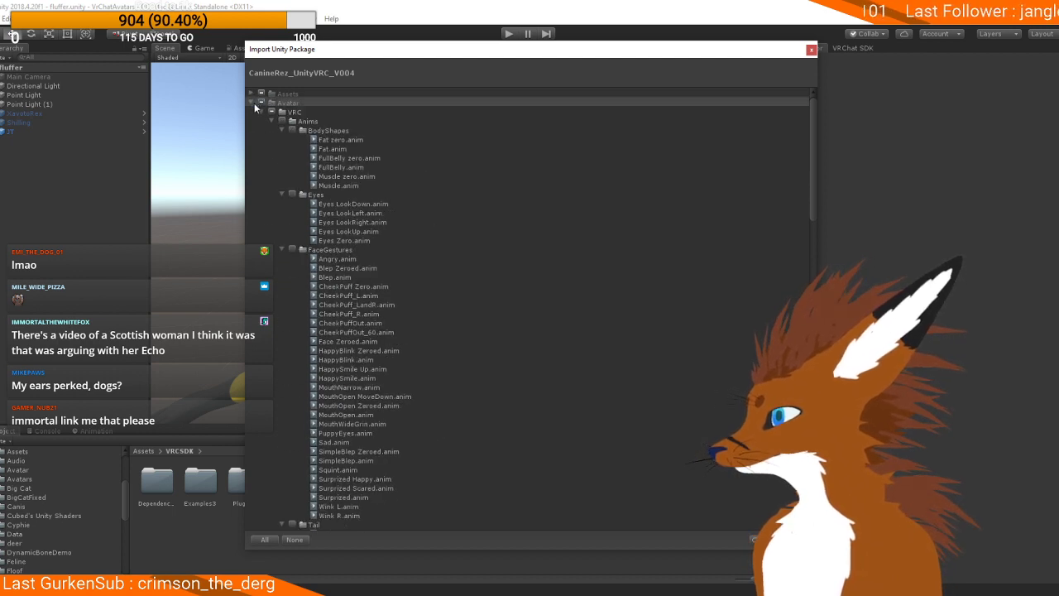
pyautogui.click(252, 103)
pyautogui.scroll(-2, 38, 490)
pyautogui.scroll(2, 38, 490)
pyautogui.scroll(2, 26, 491)
# Step: Open the Canine_Gshep_002 scene from the Assets/Avatar/VRC/Scenes folder
pyautogui.click(9, 505)
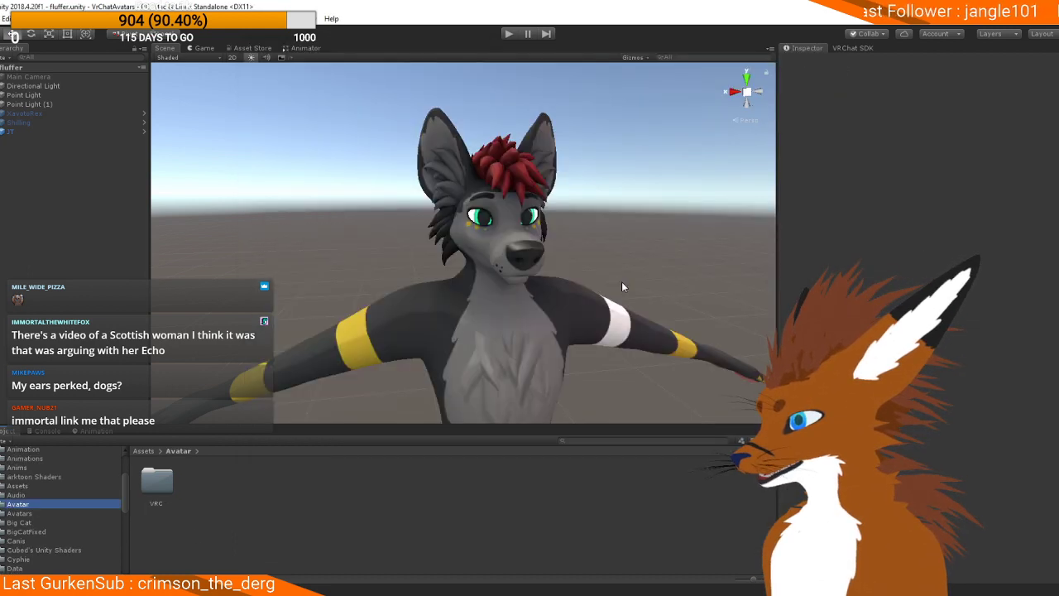
pyautogui.doubleClick(152, 490)
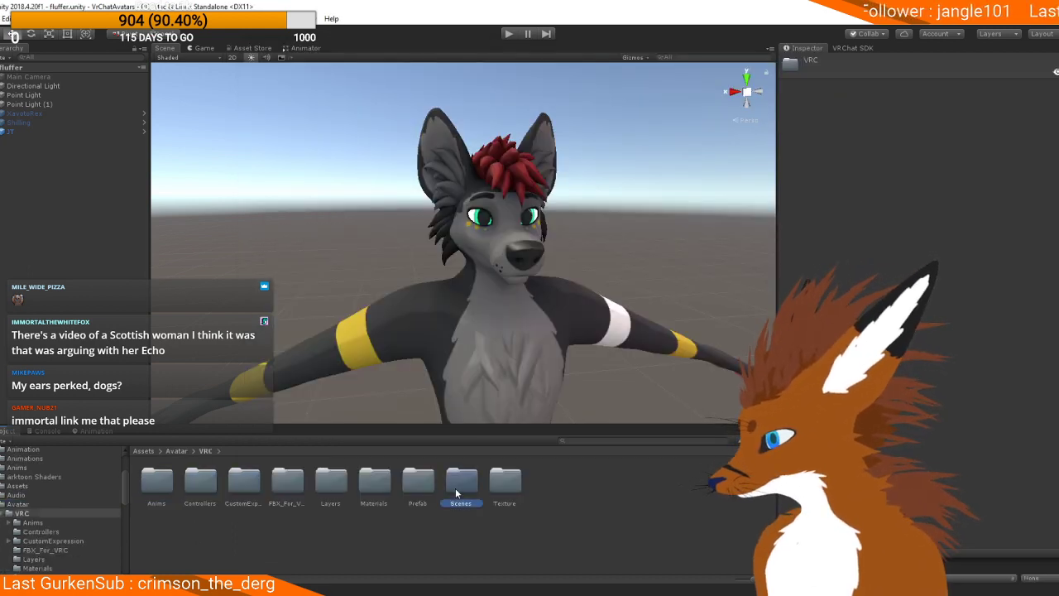
pyautogui.doubleClick(459, 484)
pyautogui.click(174, 488)
pyautogui.click(204, 488)
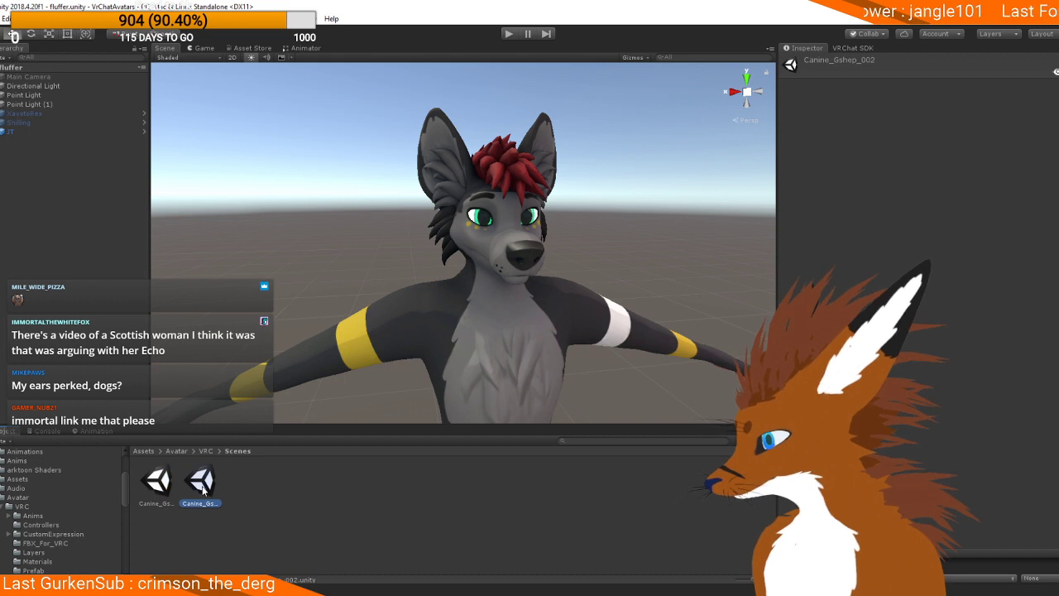
pyautogui.doubleClick(204, 486)
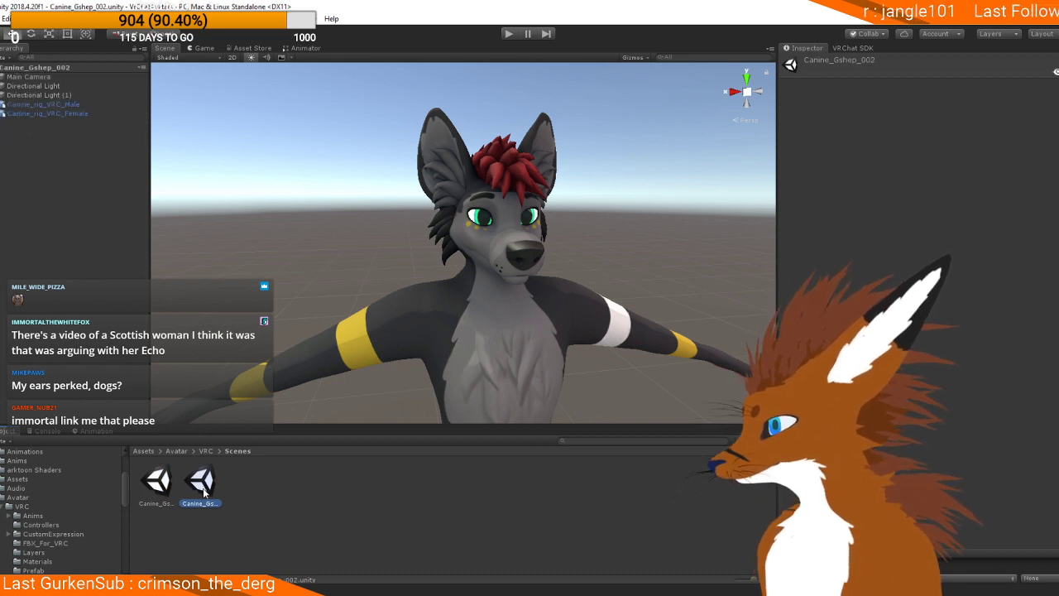
# Step: View both canine avatars in full and compare the two Canine_Gshep scenes, returning to Canine_Gshep_002
pyautogui.scroll(5, 461, 302)
pyautogui.scroll(-10, 460, 302)
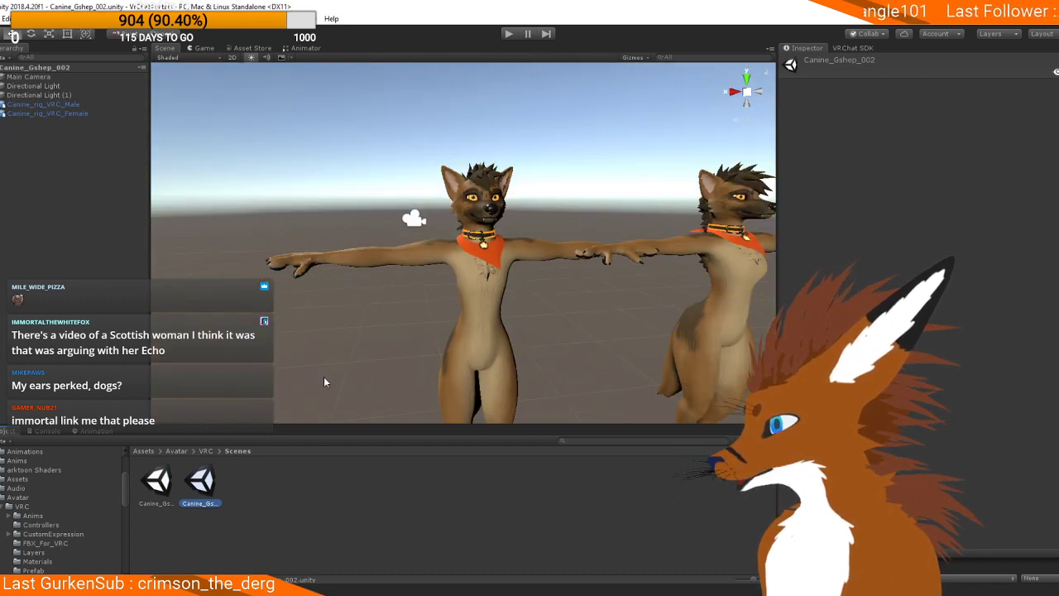
pyautogui.doubleClick(147, 479)
pyautogui.doubleClick(202, 485)
pyautogui.click(176, 491)
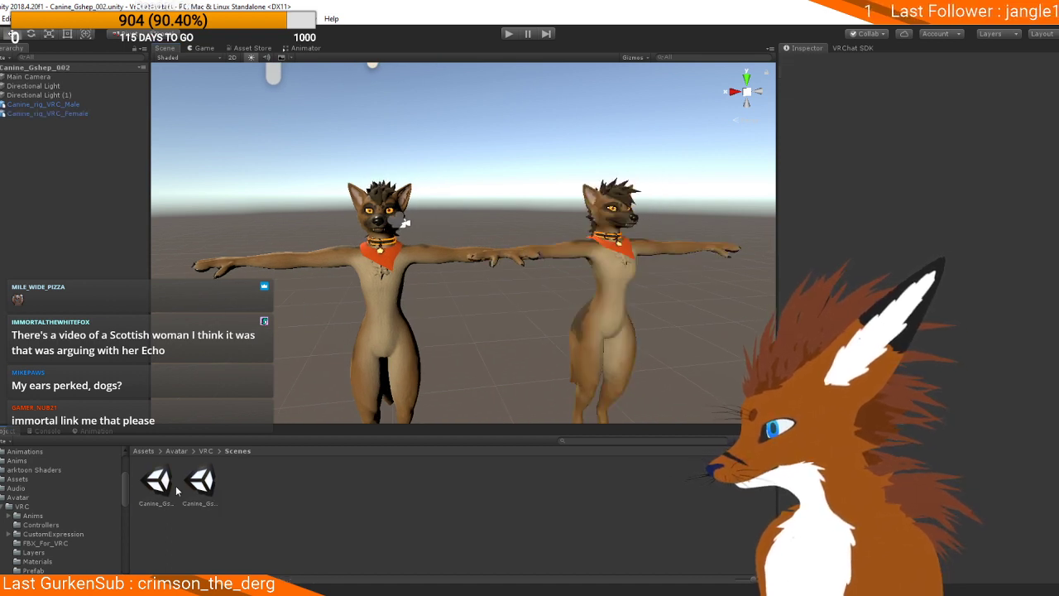
pyautogui.doubleClick(169, 492)
pyautogui.doubleClick(201, 489)
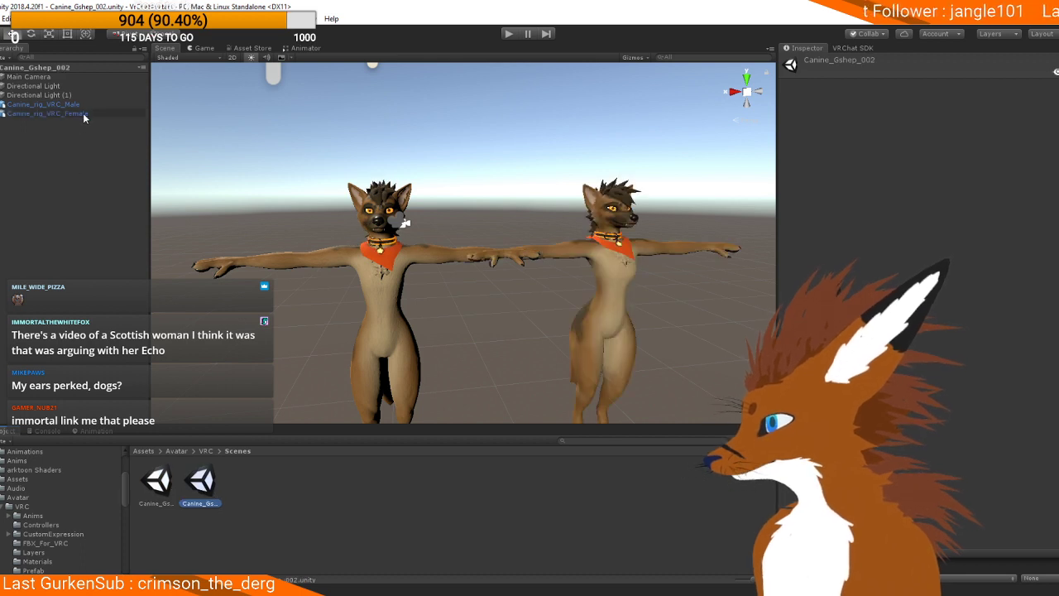
# Step: Select the Canine_rig_VRC_Male object in the scene and show the contents of the project's root Assets folder
pyautogui.click(81, 116)
pyautogui.click(66, 104)
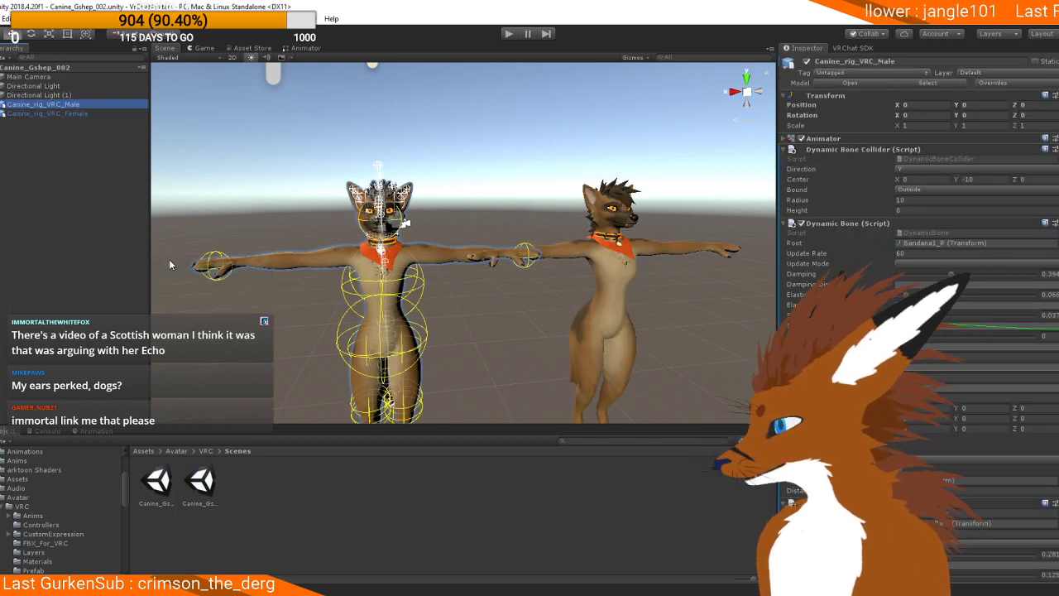
pyautogui.scroll(5, 56, 496)
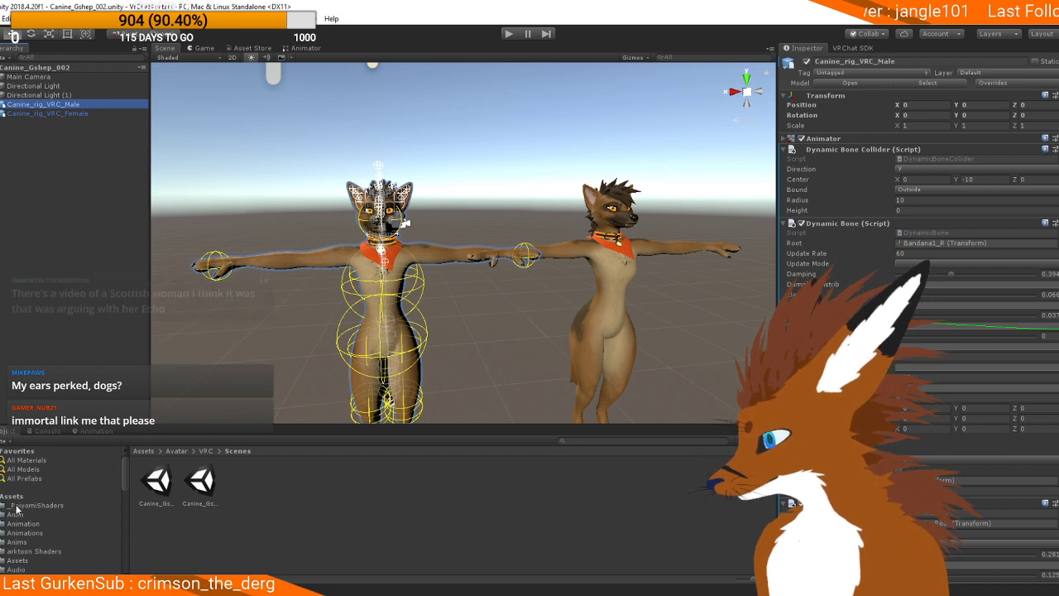
pyautogui.click(18, 504)
pyautogui.click(14, 495)
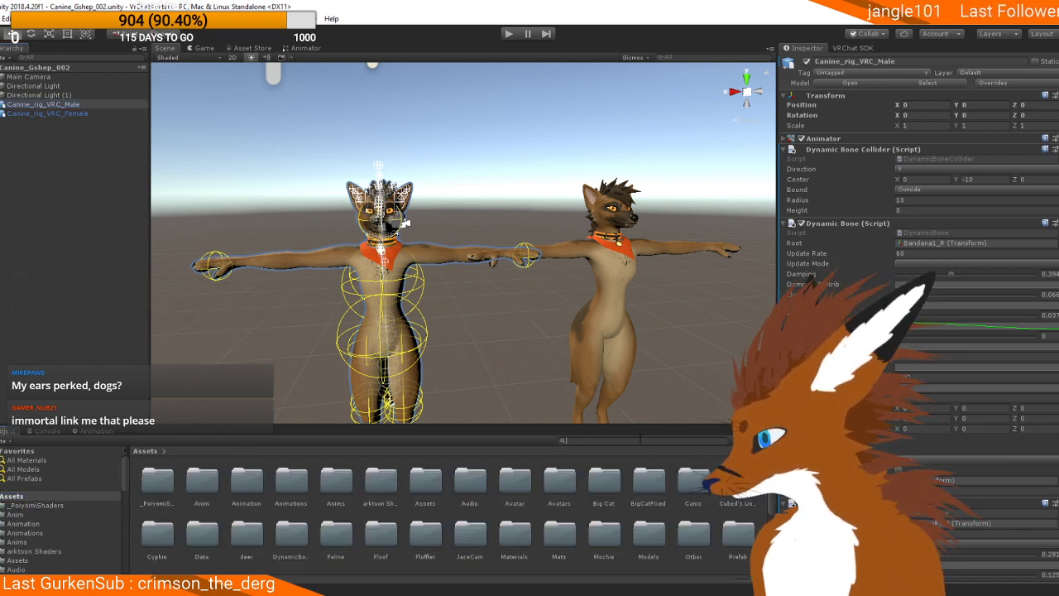
# Step: Search the project assets for "fluffer" and open the fluffer scene
pyautogui.click(639, 438)
pyautogui.write('fluffer')
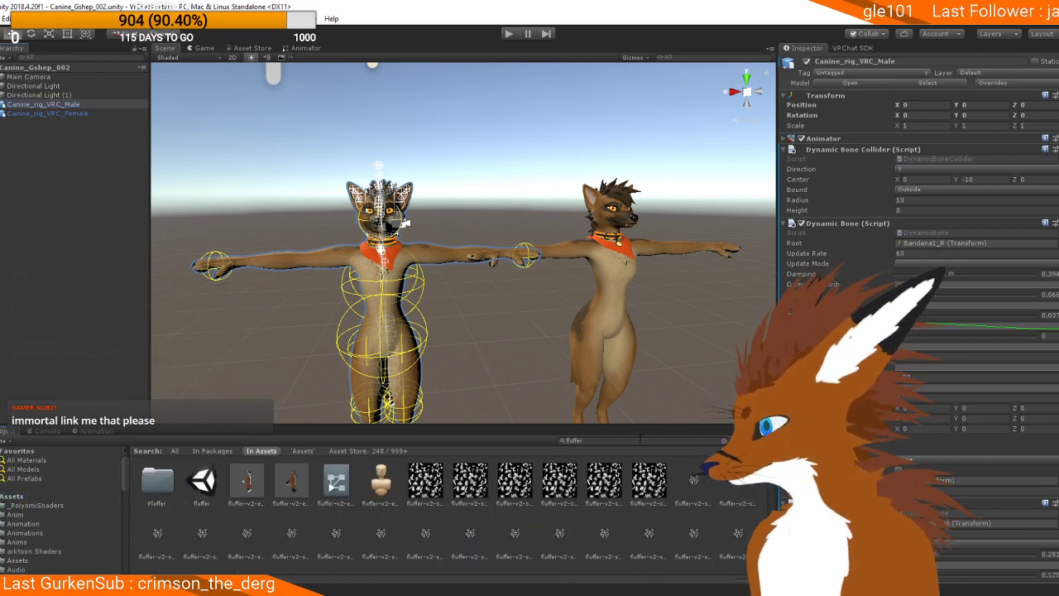
pyautogui.doubleClick(201, 480)
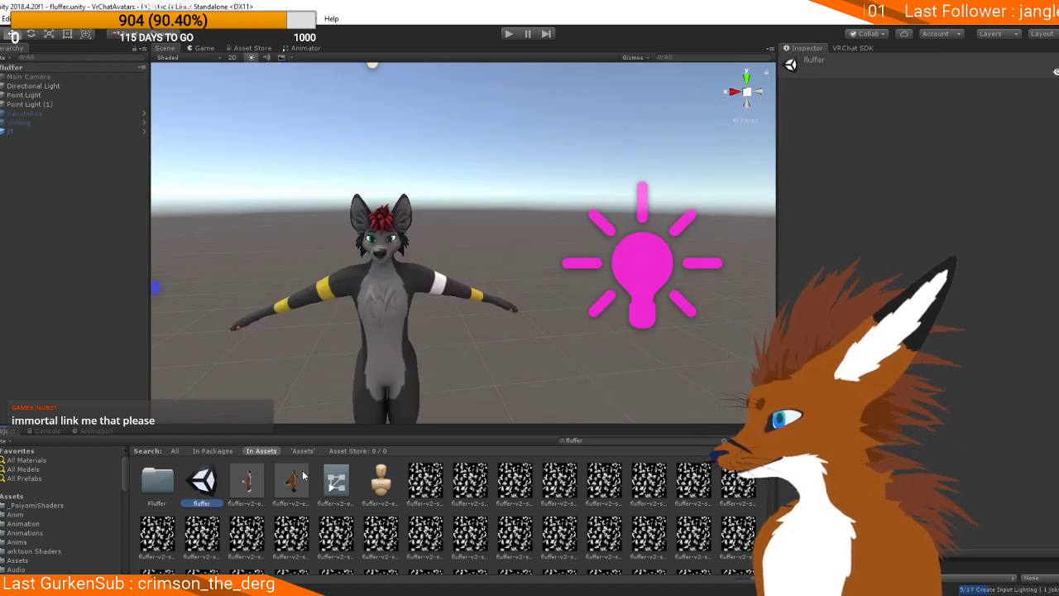
# Step: Add the copied Canine_rig_VRC_Male to the fluffer scene and deactivate the JT avatar, viewing the canine close up and in full
pyautogui.click(35, 134)
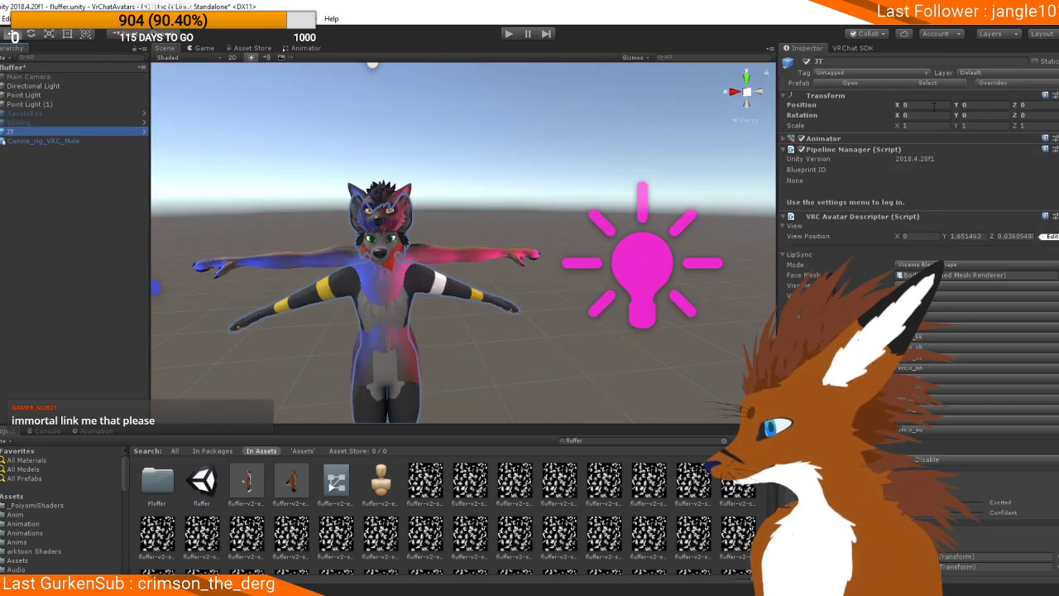
pyautogui.click(806, 61)
pyautogui.scroll(5, 422, 232)
pyautogui.keyDown('alt'); pyautogui.moveTo(422, 231); pyautogui.dragTo(468, 232); pyautogui.keyUp('alt')
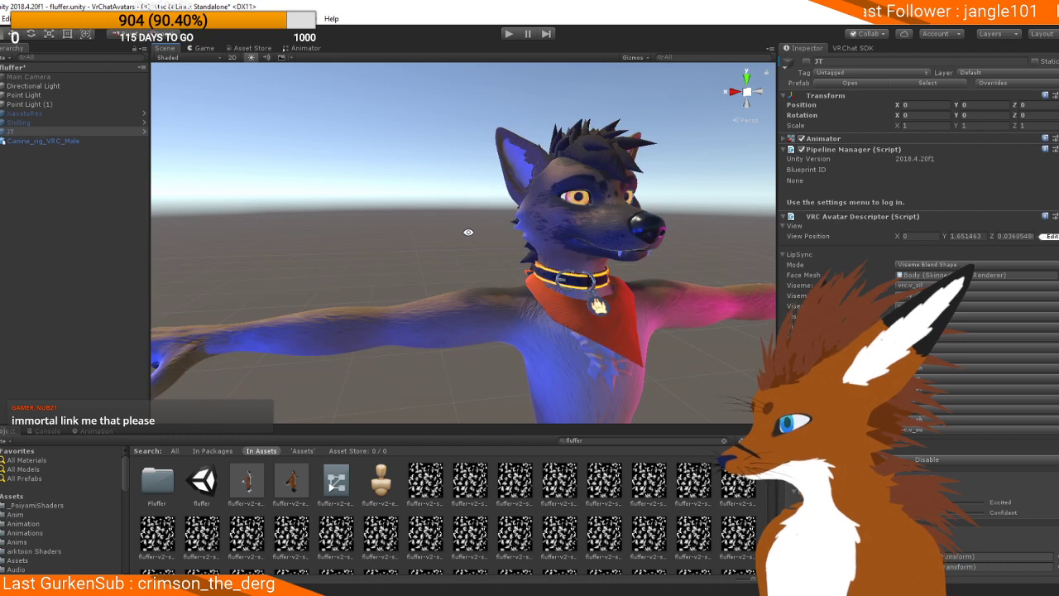
pyautogui.scroll(-10, 459, 220)
pyautogui.keyDown('alt'); pyautogui.moveTo(397, 228); pyautogui.dragTo(432, 255); pyautogui.keyUp('alt')
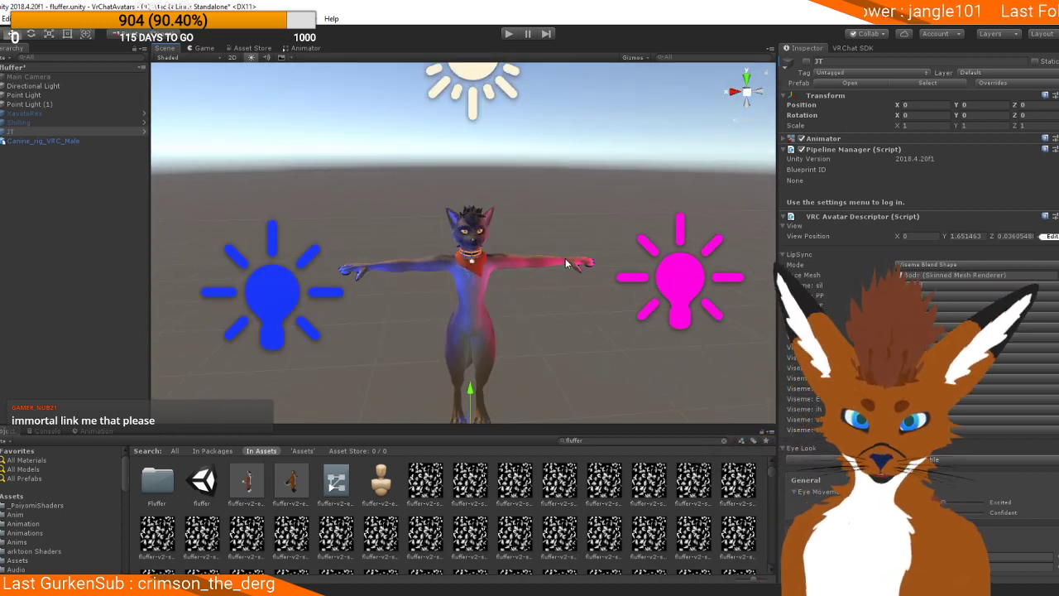
pyautogui.scroll(3, 539, 282)
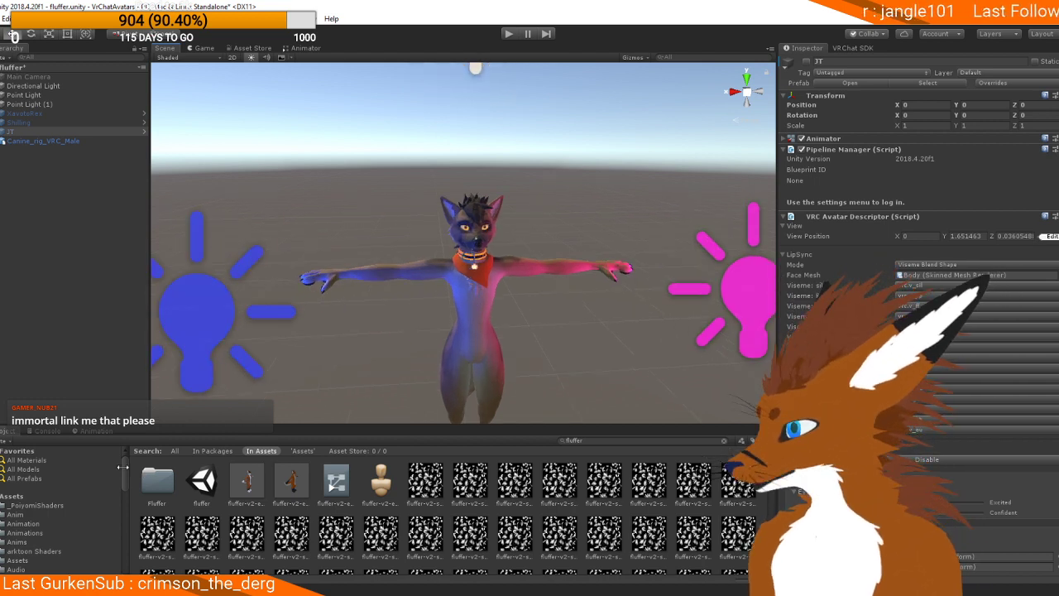
# Step: Find the Canis folder among the project's asset folders and show its contents
pyautogui.scroll(-3, 58, 513)
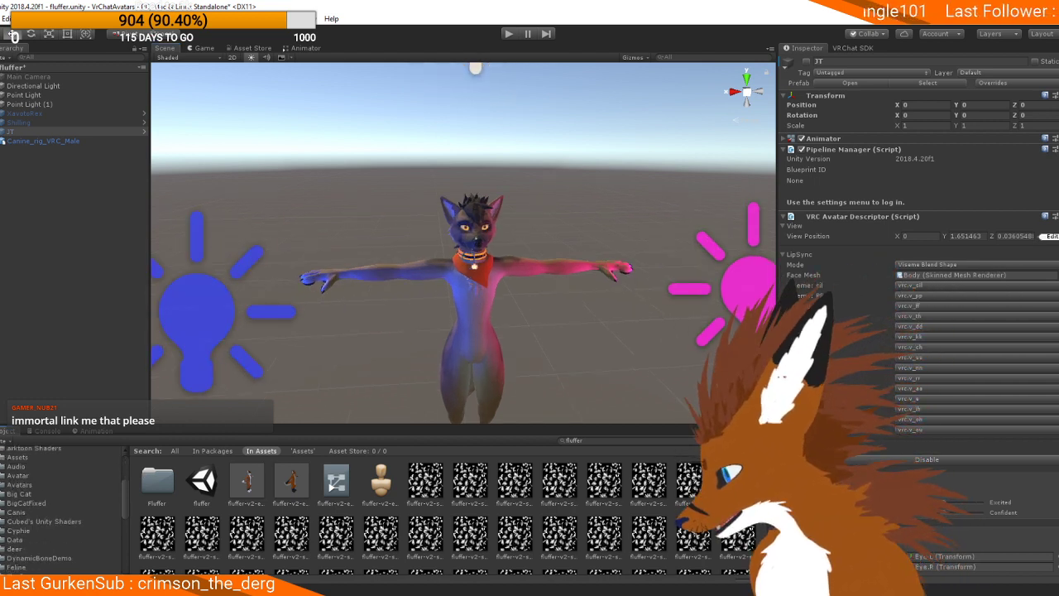
pyautogui.scroll(-3, 23, 547)
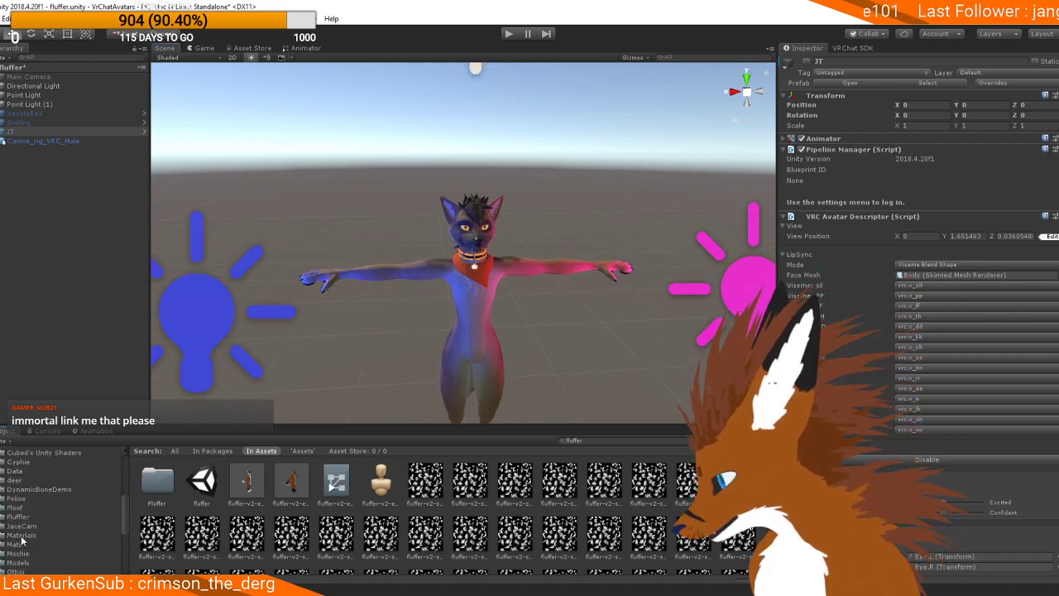
pyautogui.click(23, 500)
pyautogui.click(19, 508)
pyautogui.click(22, 517)
pyautogui.scroll(-2, 21, 522)
pyautogui.scroll(10, 20, 522)
pyautogui.click(23, 547)
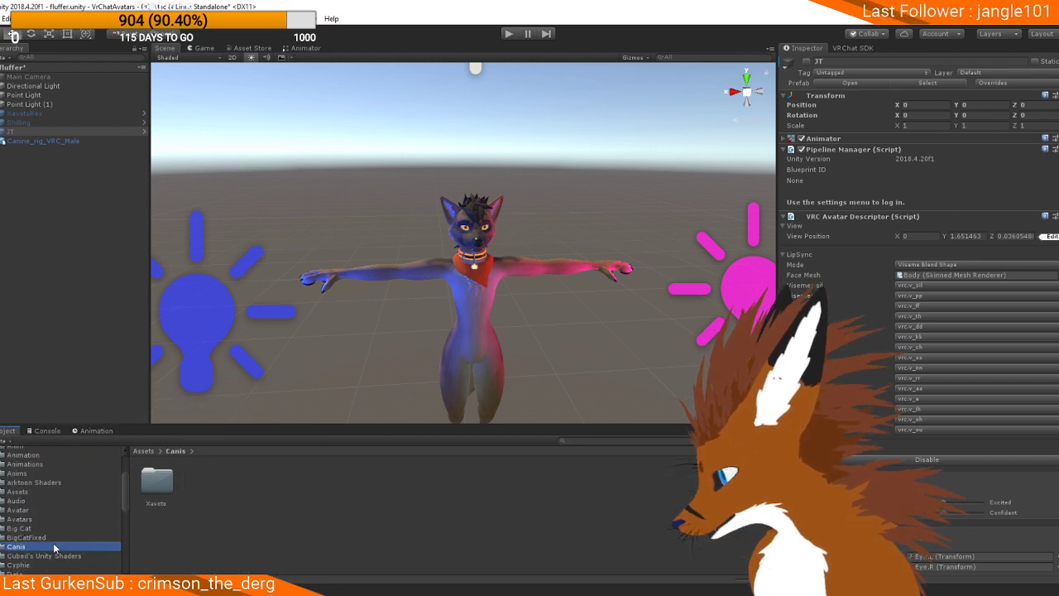
# Step: Create a folder named Bramble inside Assets/Canis and add the exported body, eye, hair and misc textures to it
pyautogui.rightClick(329, 500)
pyautogui.moveTo(463, 232)
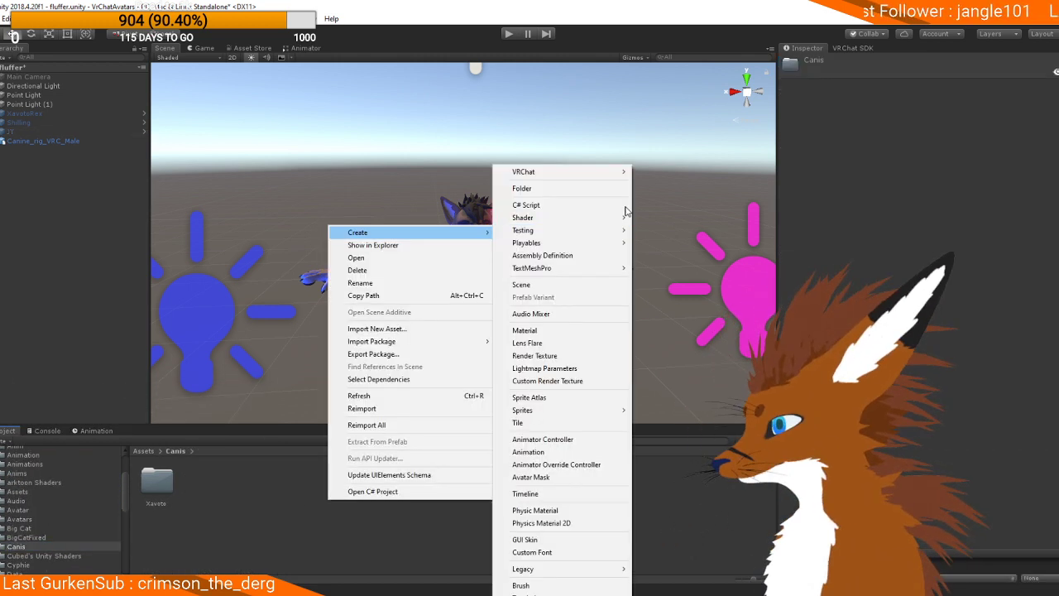
pyautogui.click(577, 187)
pyautogui.write('Brambl')
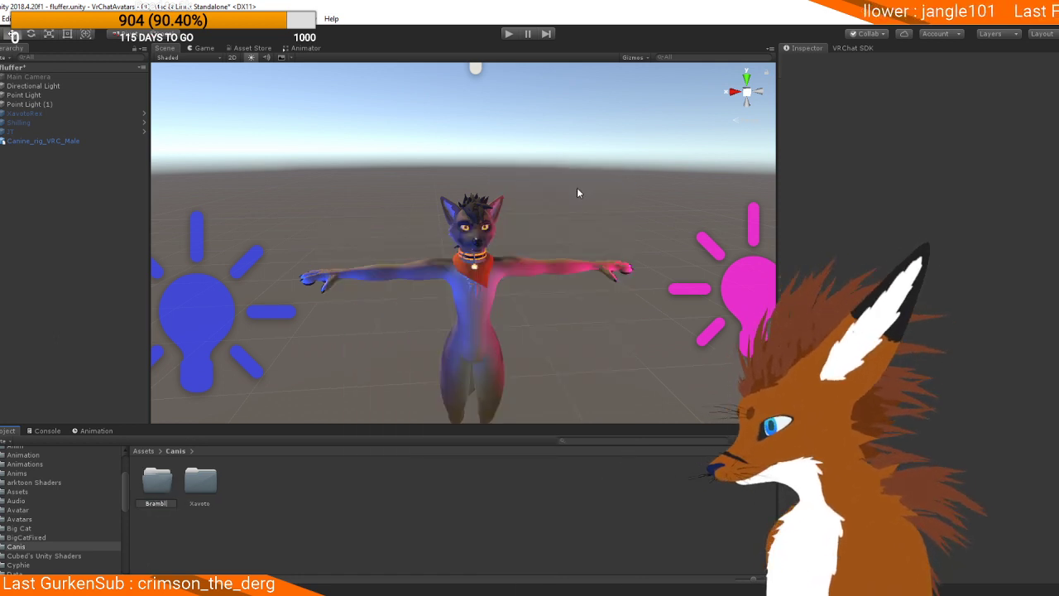
pyautogui.write('e')
pyautogui.press('Return')
pyautogui.doubleClick(157, 481)
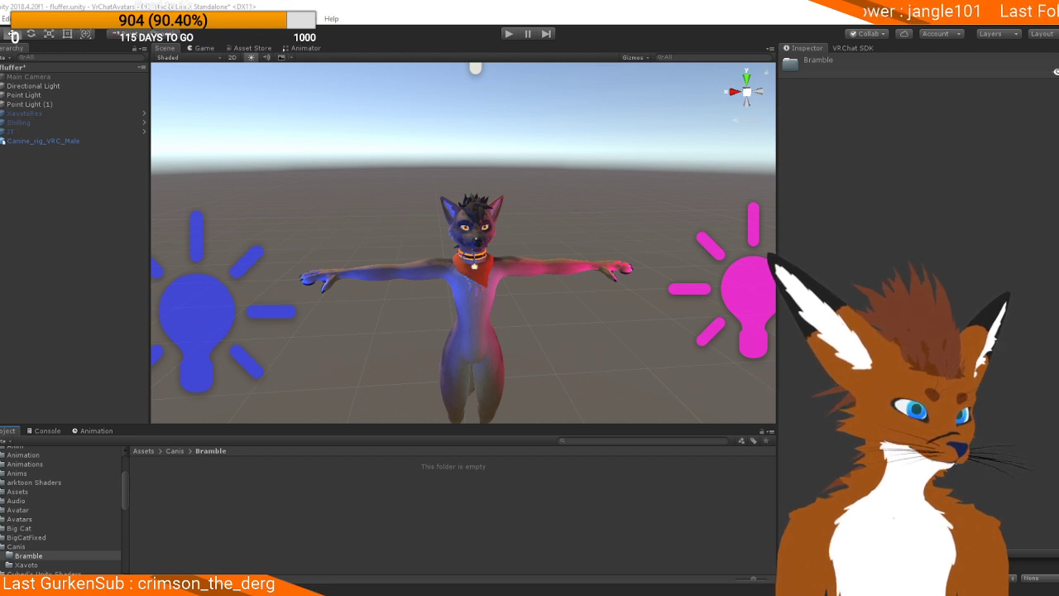
pyautogui.moveTo(535, 501); pyautogui.dragTo(535, 501)
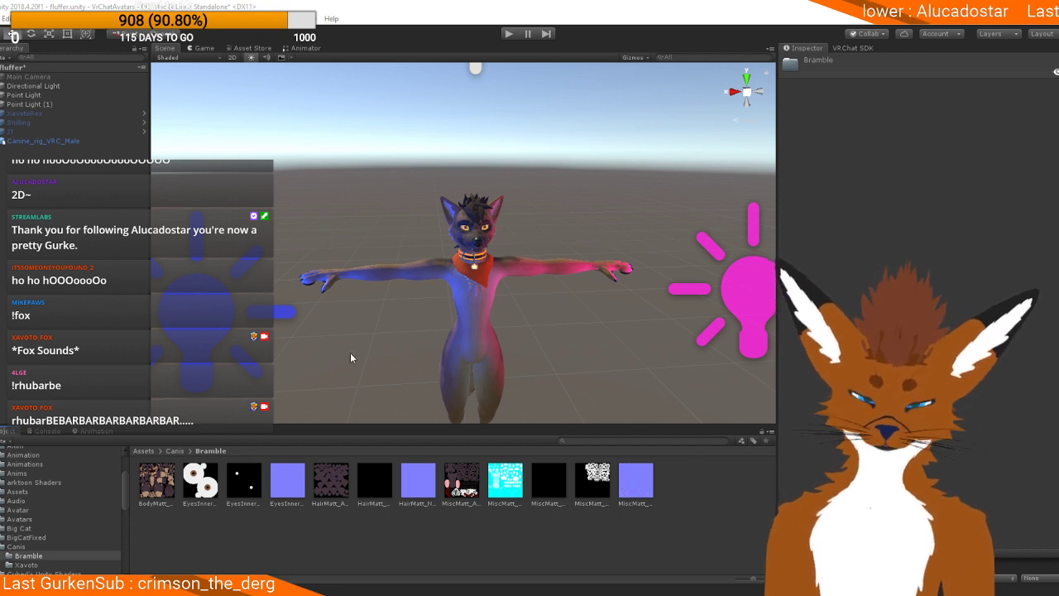
# Step: Unpack the Canine_rig_VRC_Male prefab in the scene and rename the object to Bramble
pyautogui.rightClick(38, 143)
pyautogui.click(70, 255)
pyautogui.click(911, 61)
pyautogui.write('Bramble')
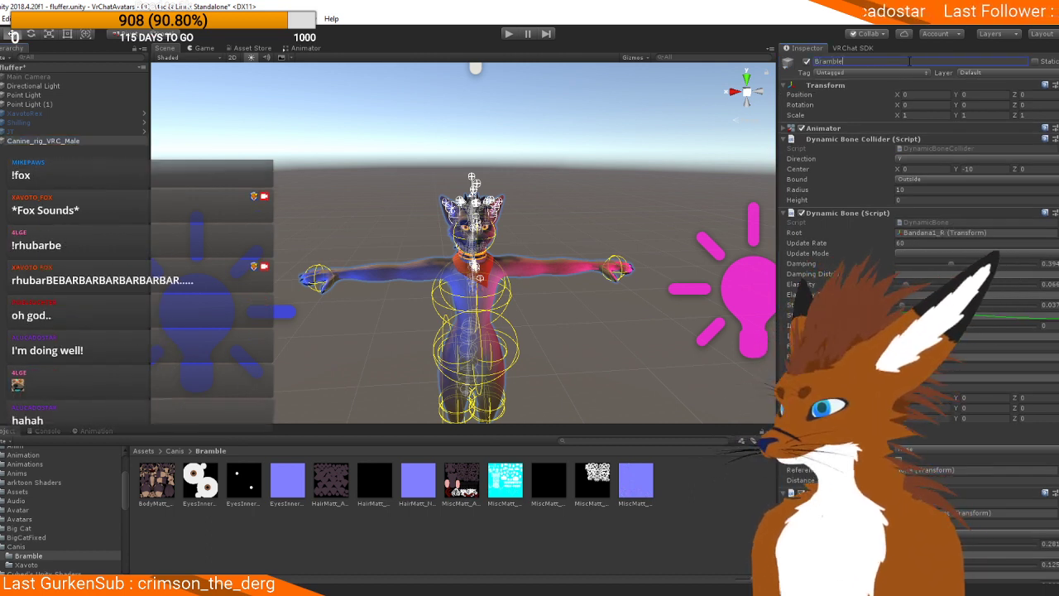
pyautogui.press('Return')
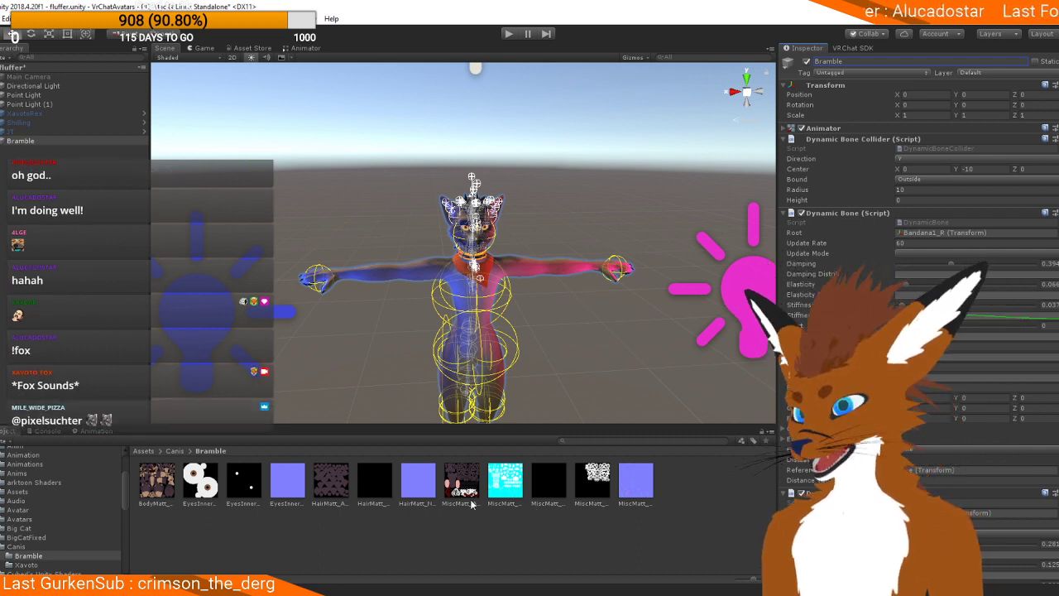
# Step: Select Bramble's Body mesh, collapse its blend shapes and locate its assigned materials in the Assets/Avatar/VRC/Materials folder
pyautogui.click(8, 140)
pyautogui.click(1, 140)
pyautogui.click(23, 158)
pyautogui.scroll(-7, 917, 248)
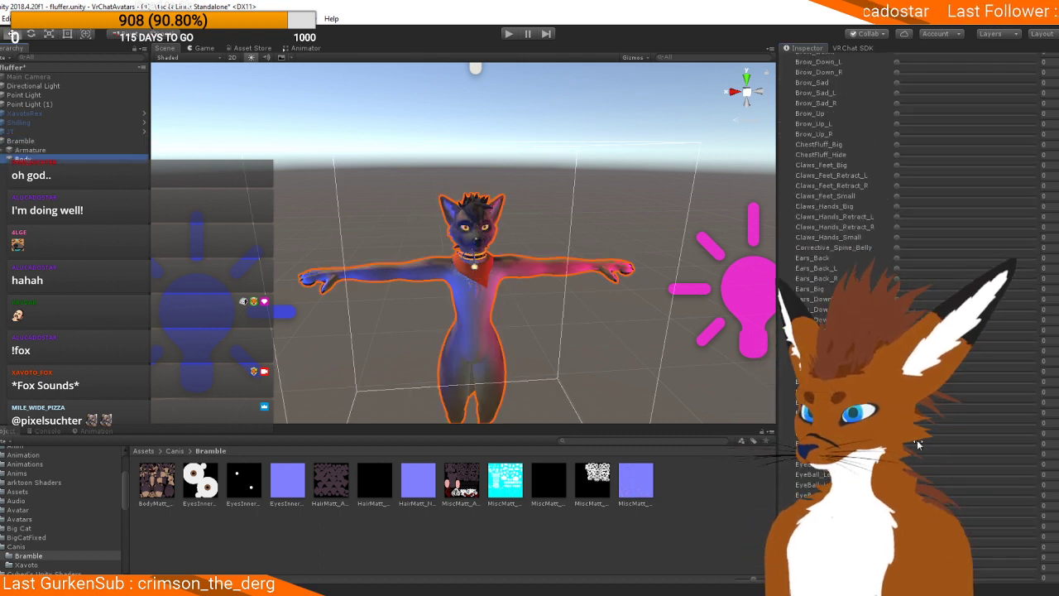
pyautogui.scroll(10, 922, 229)
pyautogui.click(787, 137)
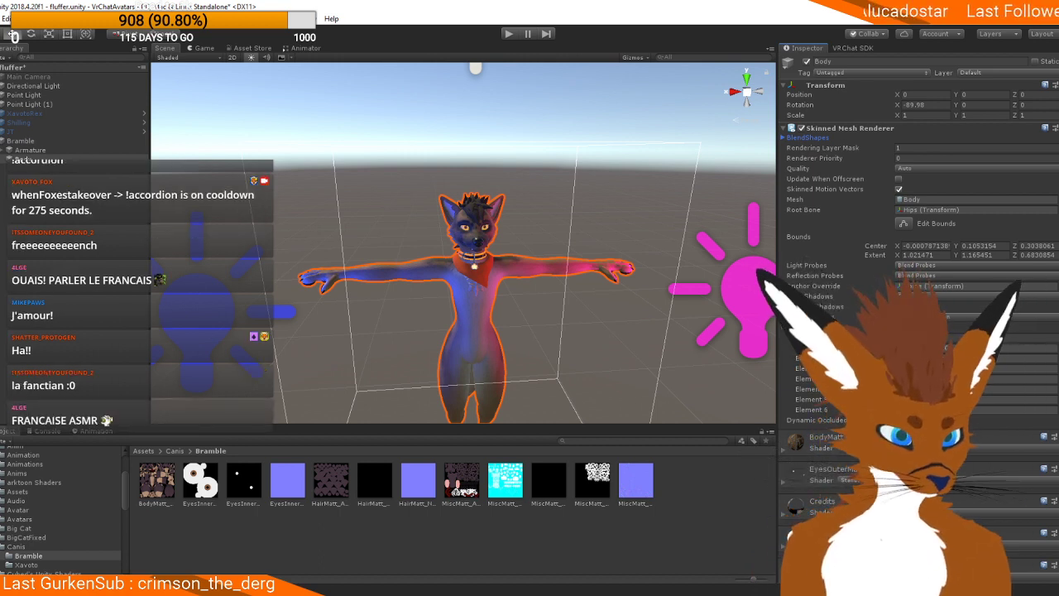
pyautogui.click(948, 349)
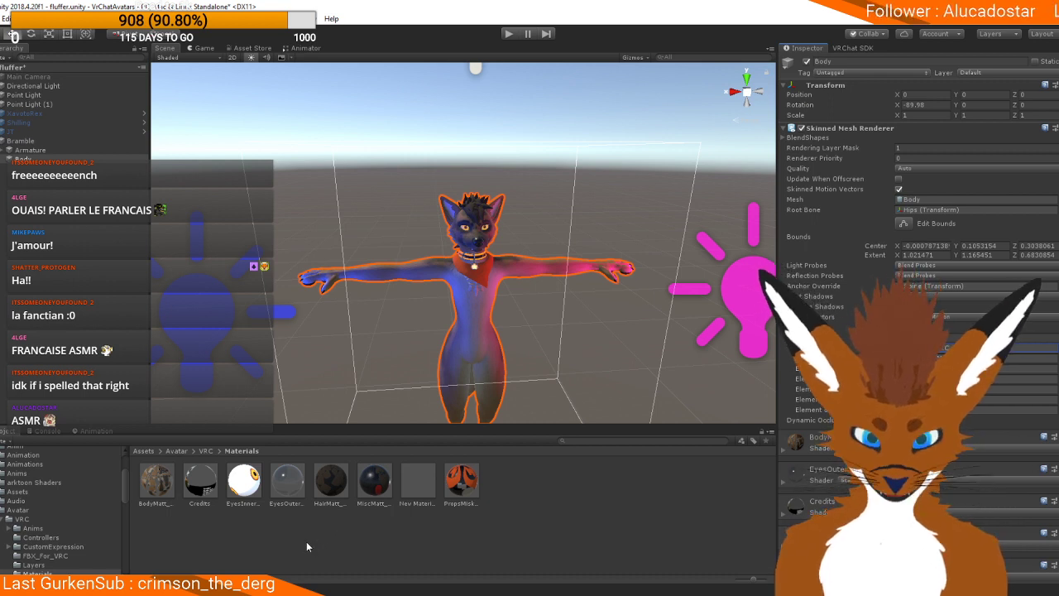
# Step: Duplicate the BodyMatt, EyesInner, HairMatt and MiscMatt materials, move the copies into Canis/Bramble and show that folder
pyautogui.click(243, 482)
pyautogui.keyDown('ctrl'); pyautogui.click(330, 487); pyautogui.keyUp('ctrl')
pyautogui.keyDown('ctrl'); pyautogui.click(371, 488); pyautogui.keyUp('ctrl')
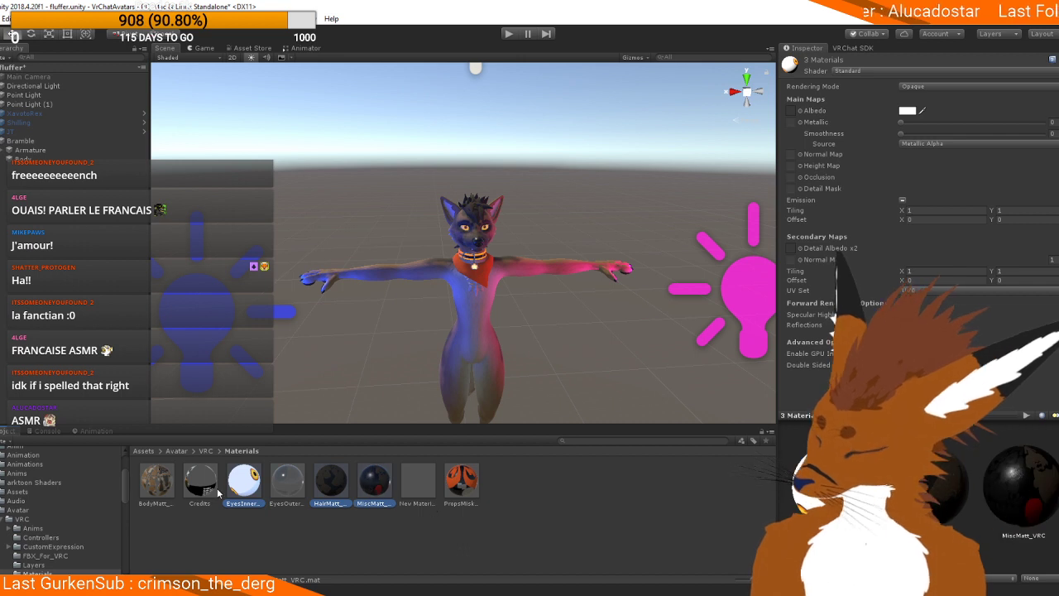
pyautogui.keyDown('ctrl'); pyautogui.click(166, 493); pyautogui.keyUp('ctrl')
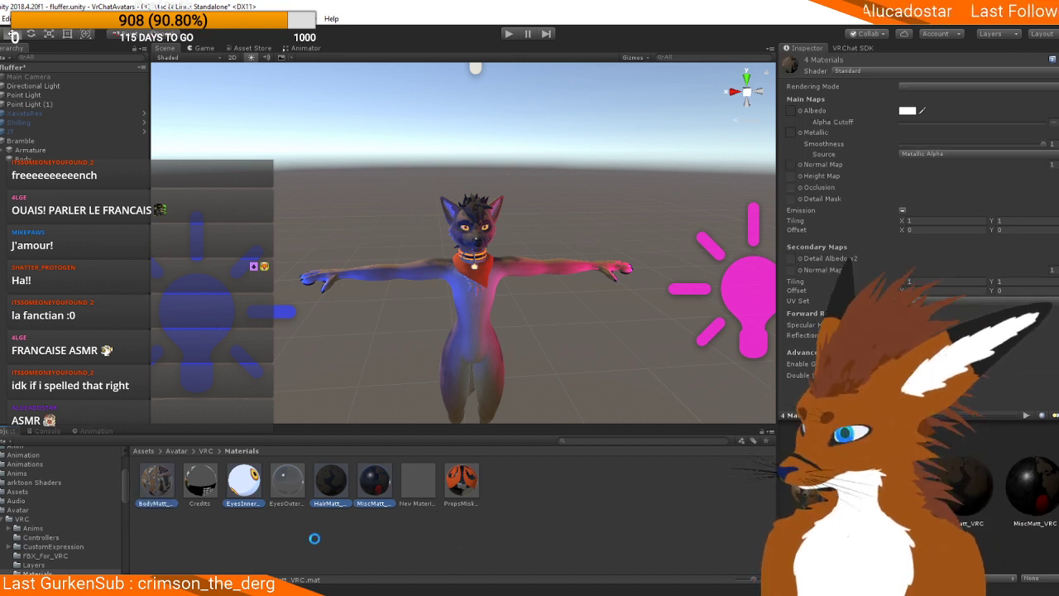
pyautogui.hotkey('ctrl', 'd')
pyautogui.scroll(-5, 50, 523)
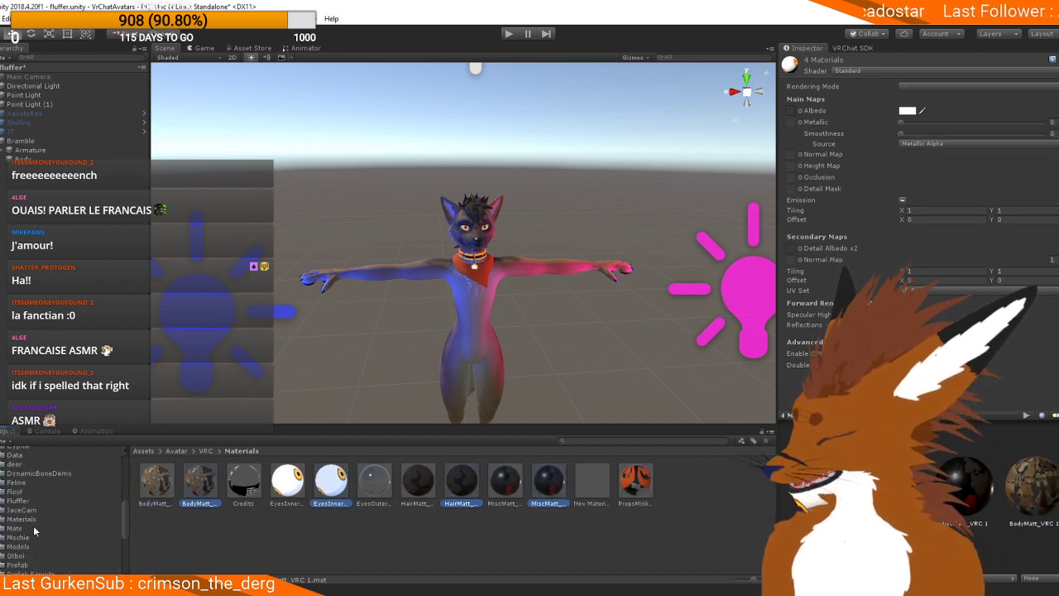
pyautogui.moveTo(196, 492); pyautogui.dragTo(47, 556)
pyautogui.click(31, 476)
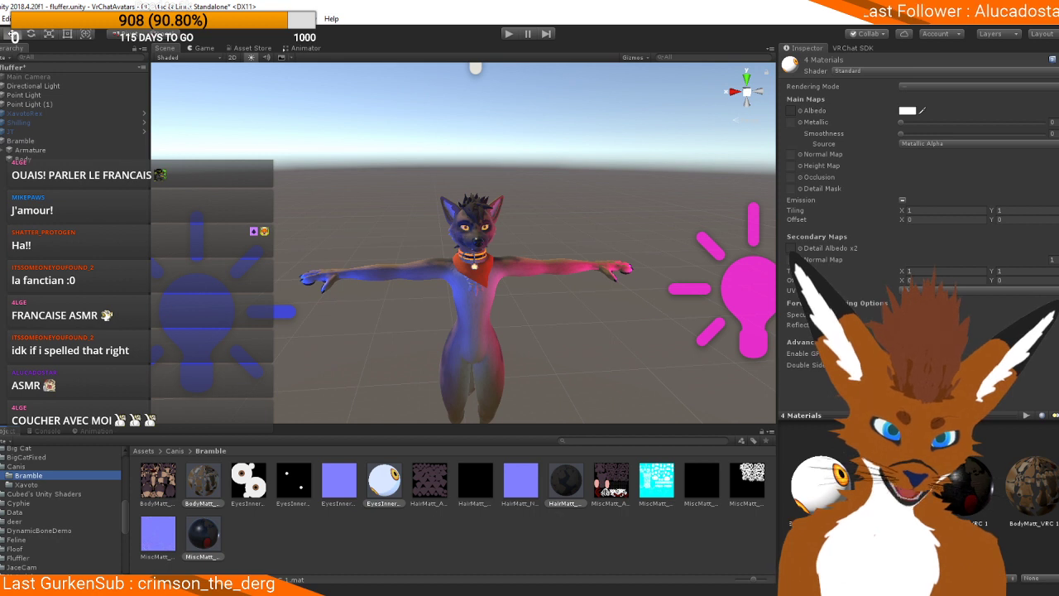
# Step: Apply the duplicated BodyMatt_VRC 1 material to Bramble's body in the scene and view the head and chest
pyautogui.moveTo(497, 592)
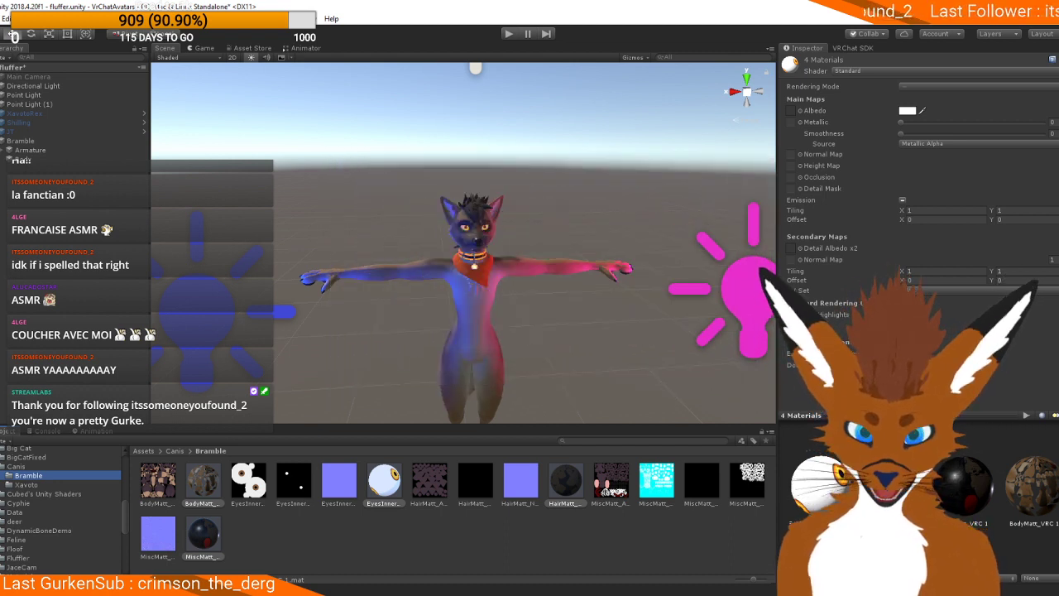
pyautogui.click(220, 487)
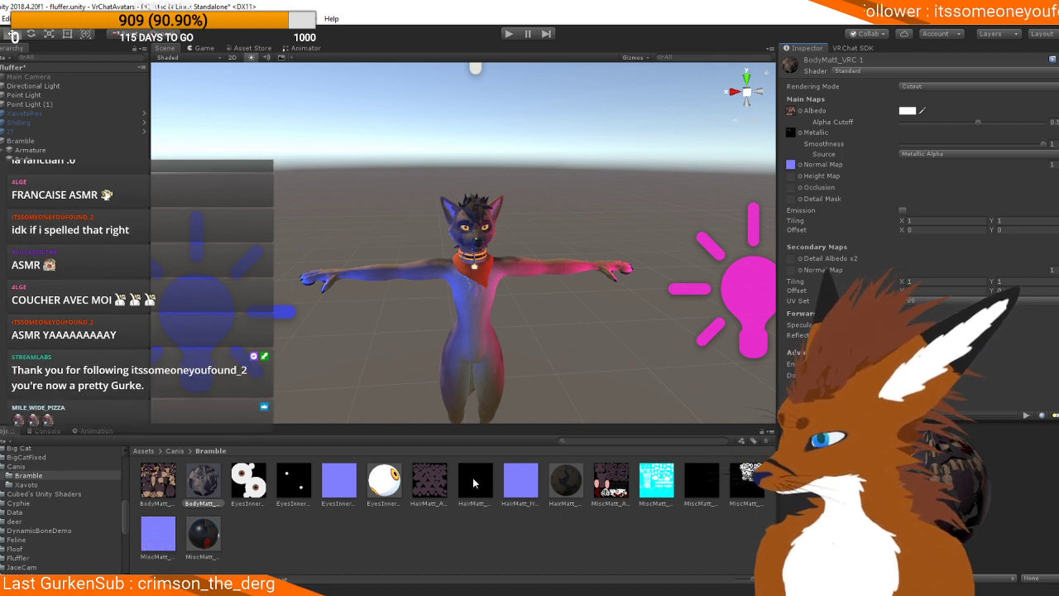
pyautogui.moveTo(213, 477); pyautogui.dragTo(465, 317)
pyautogui.scroll(3, 465, 317)
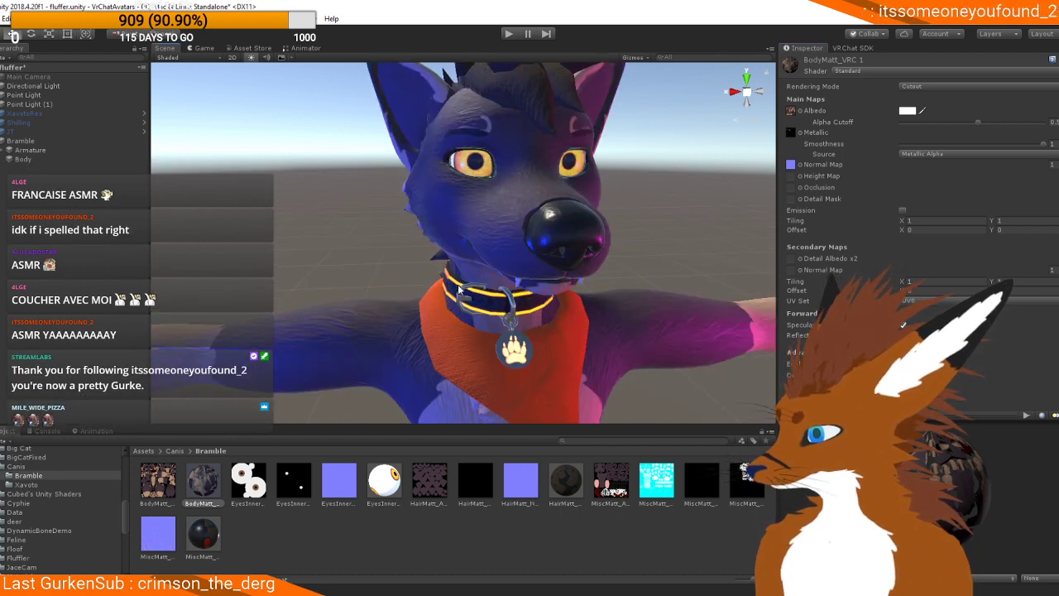
pyautogui.scroll(-1, 460, 281)
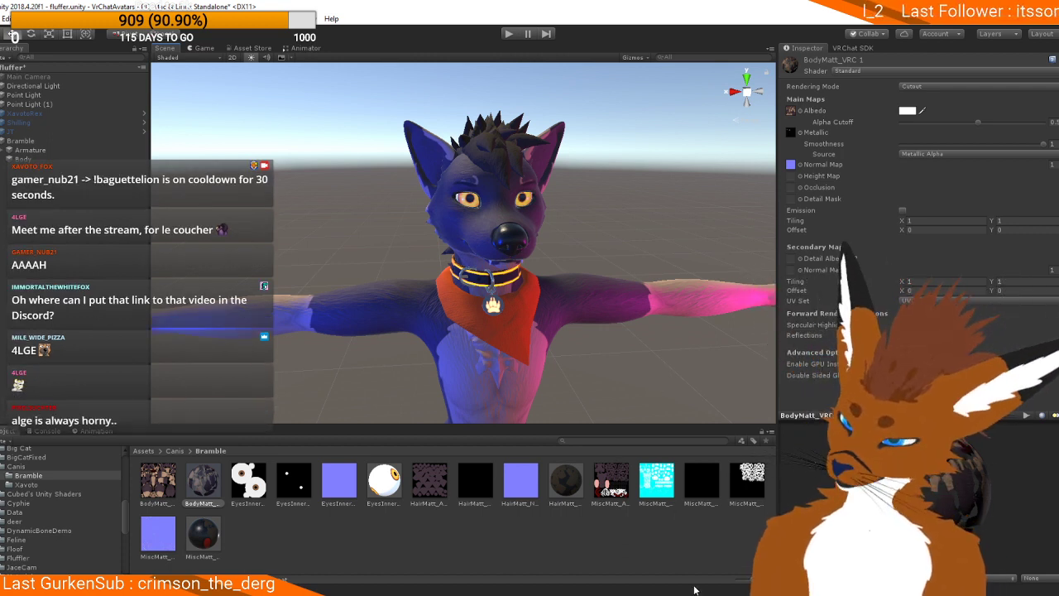
# Step: Switch to Substance Painter and include the MetallicSmoothness, Normal and AO maps in the BodyMatt texture export
pyautogui.hotkey('alt', 'Tab')
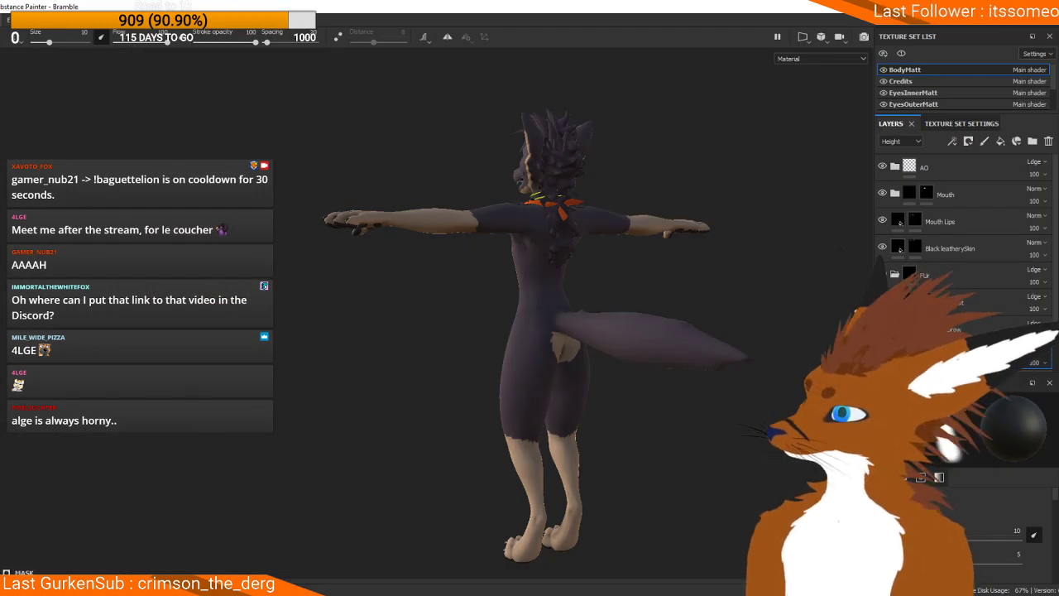
pyautogui.click(10, 20)
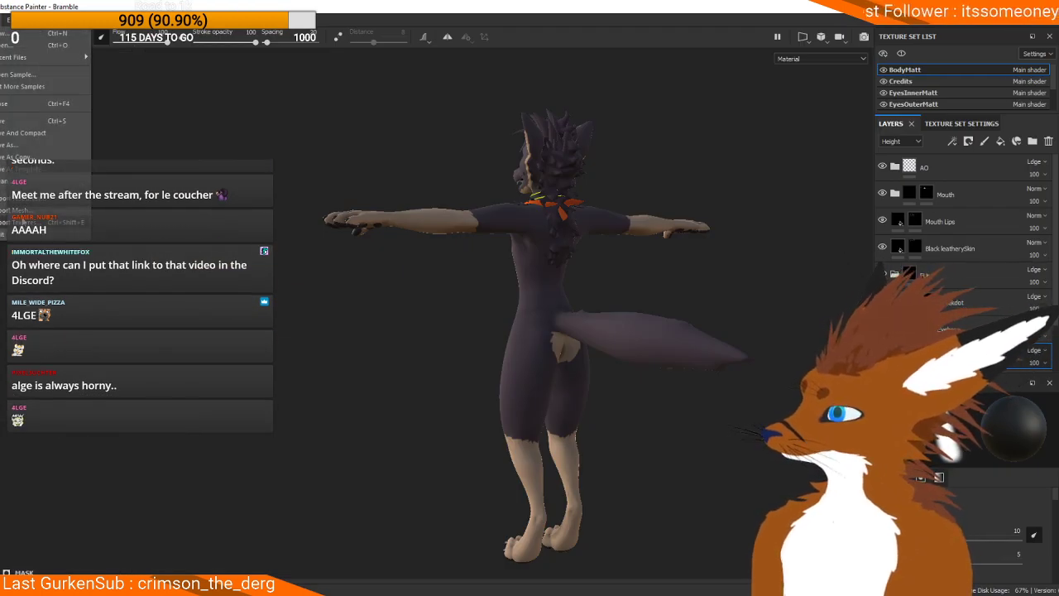
pyautogui.click(33, 221)
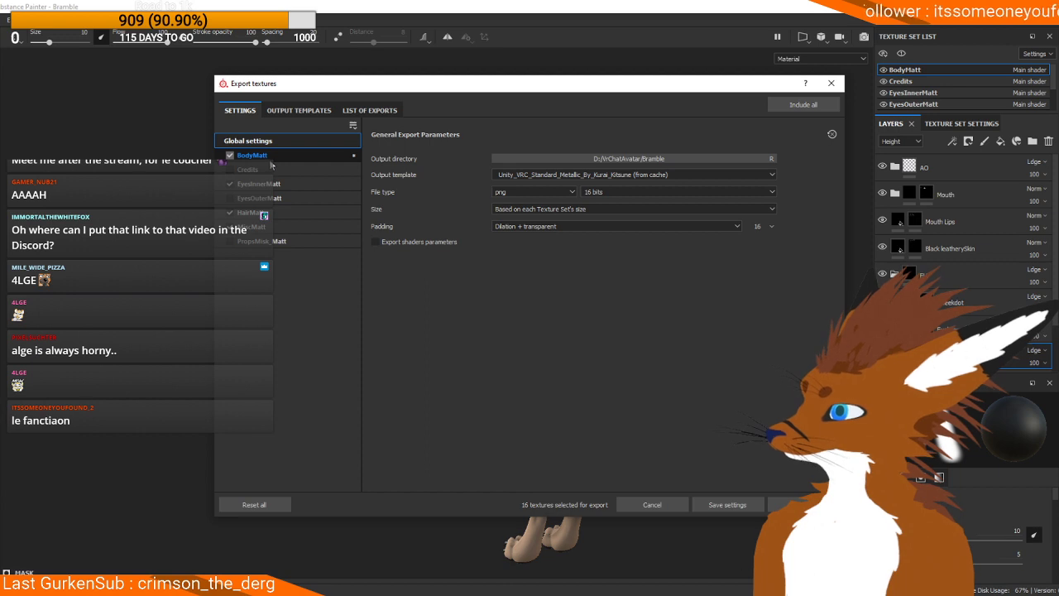
pyautogui.click(336, 158)
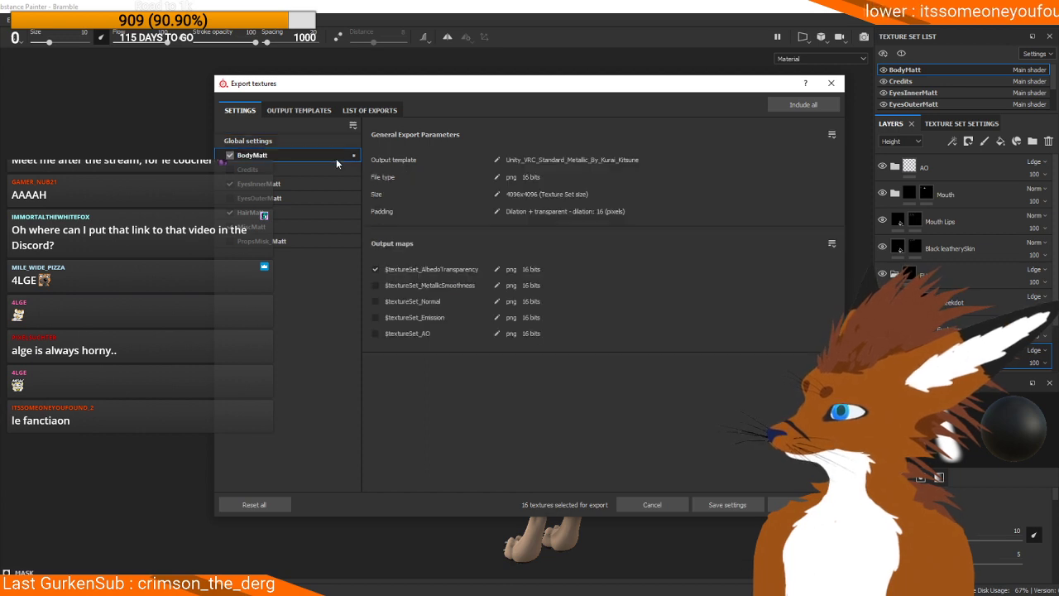
pyautogui.click(377, 301)
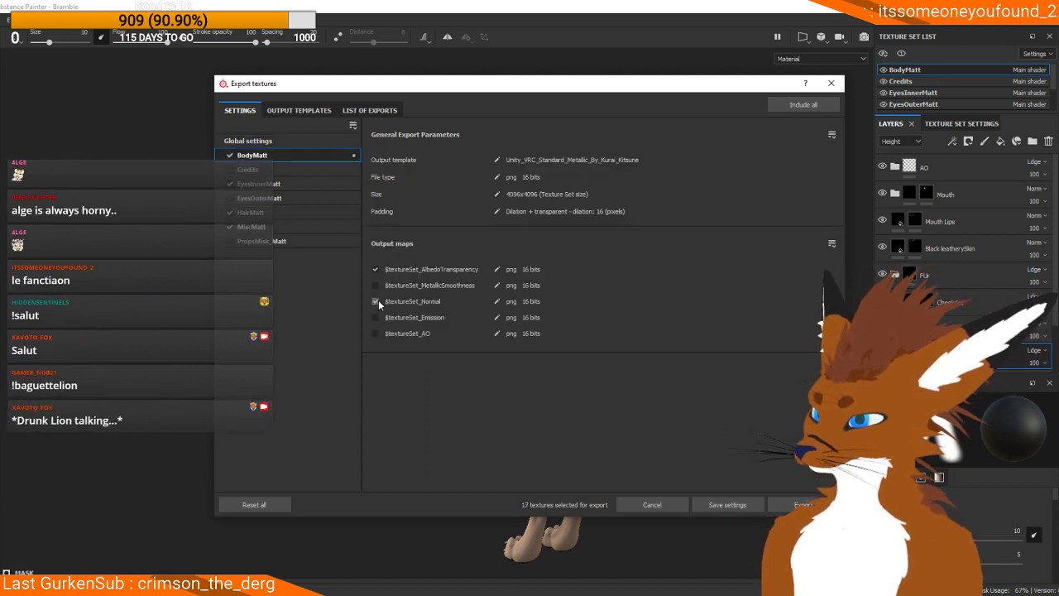
pyautogui.click(376, 284)
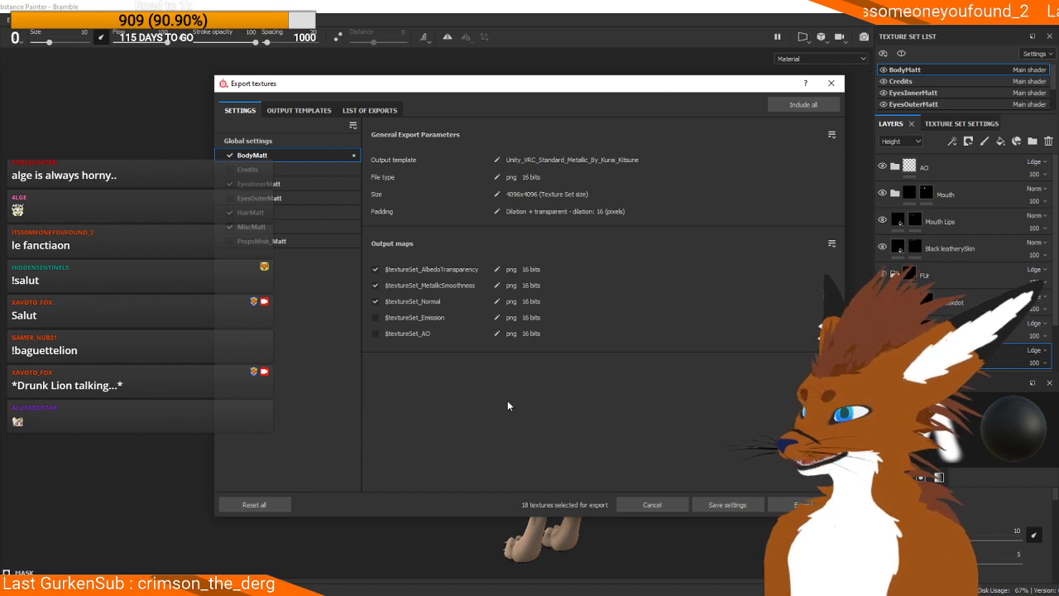
pyautogui.click(376, 333)
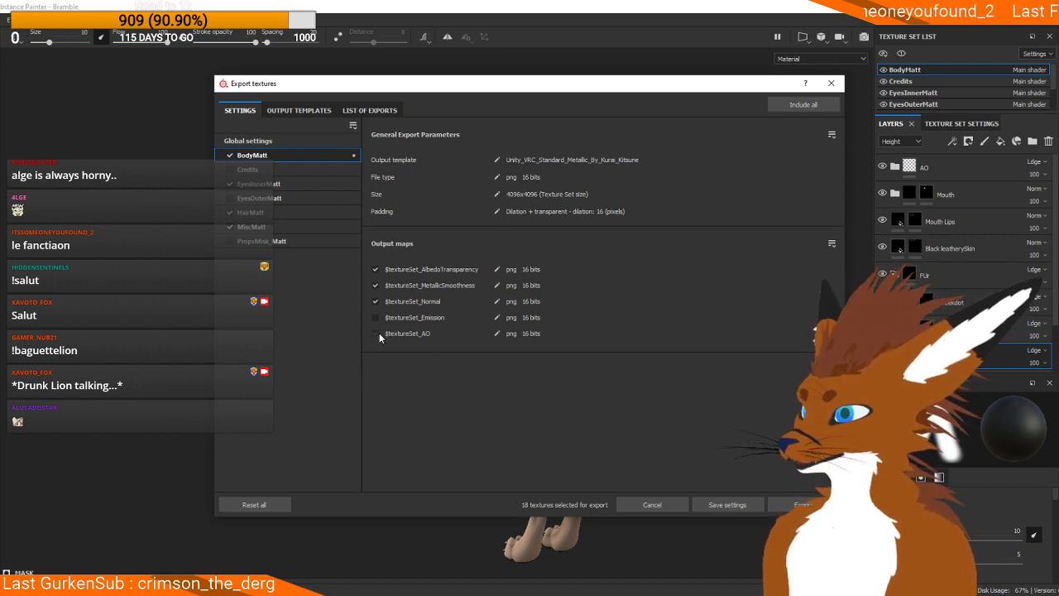
# Step: Export the selected texture sets, close the export dialog and quit Substance Painter, discarding the project changes
pyautogui.click(801, 503)
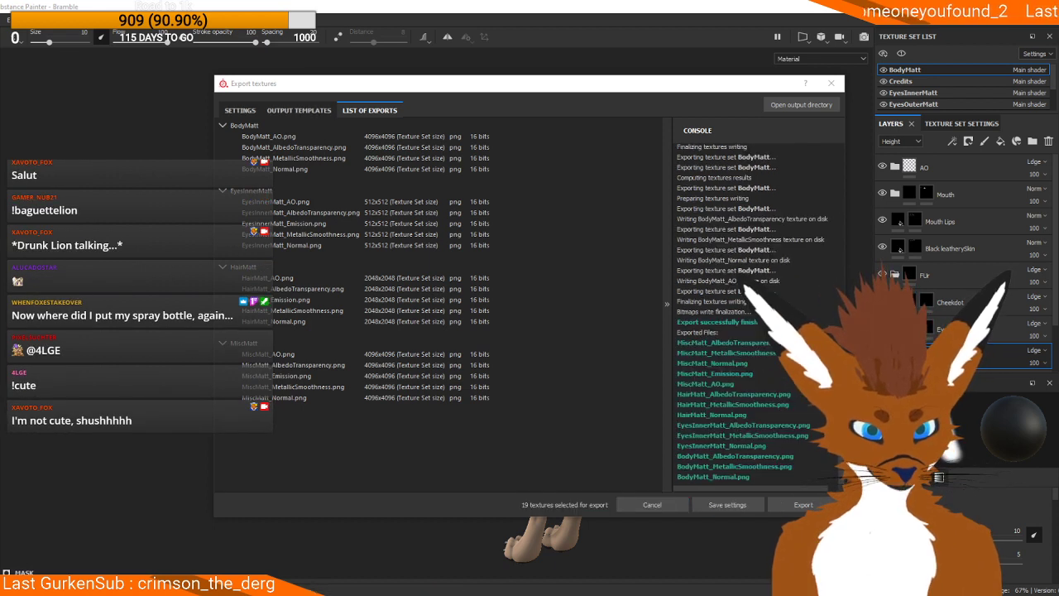
pyautogui.click(831, 84)
pyautogui.hotkey('alt', 'F4')
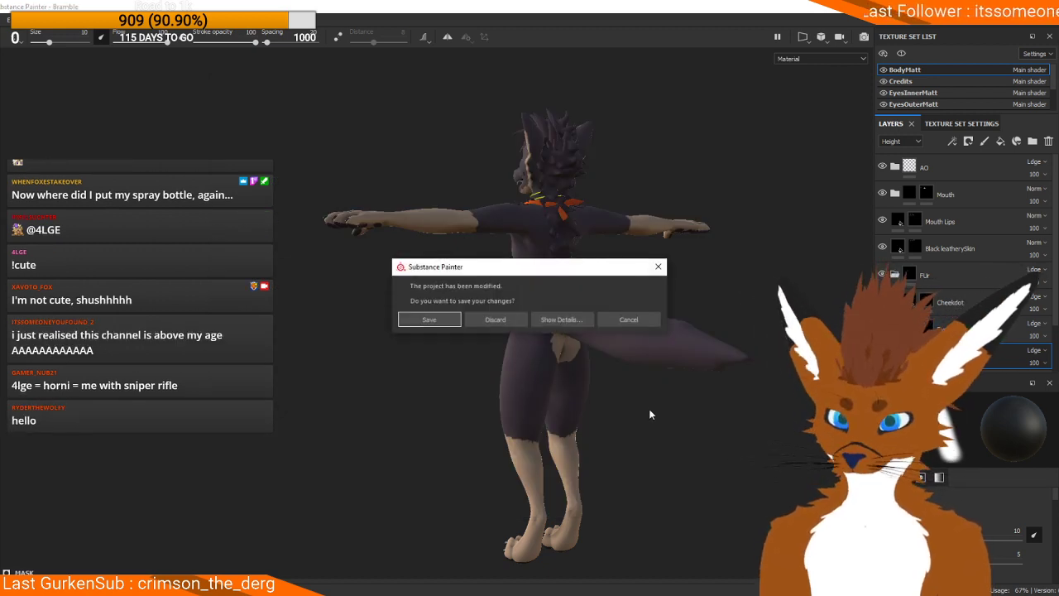
pyautogui.click(509, 320)
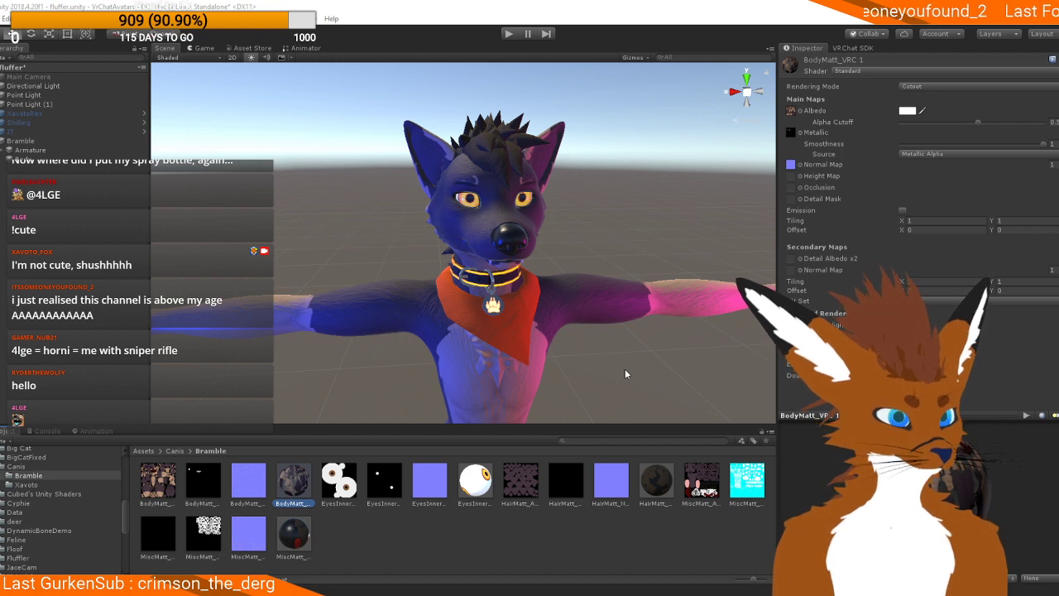
# Step: Assign Bramble's body normal texture to the BodyMatt_VRC 1 material and fix it to be treated as a normal map
pyautogui.click(241, 492)
pyautogui.click(306, 484)
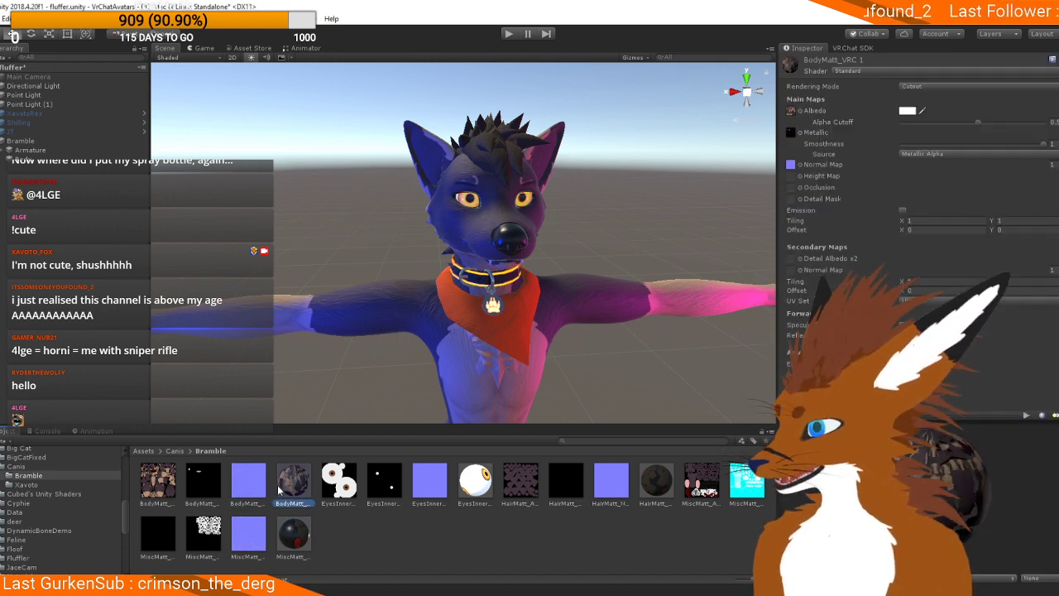
pyautogui.moveTo(660, 322)
pyautogui.mouseDown()
pyautogui.moveTo(799, 329)
pyautogui.moveTo(790, 166)
pyautogui.mouseUp()
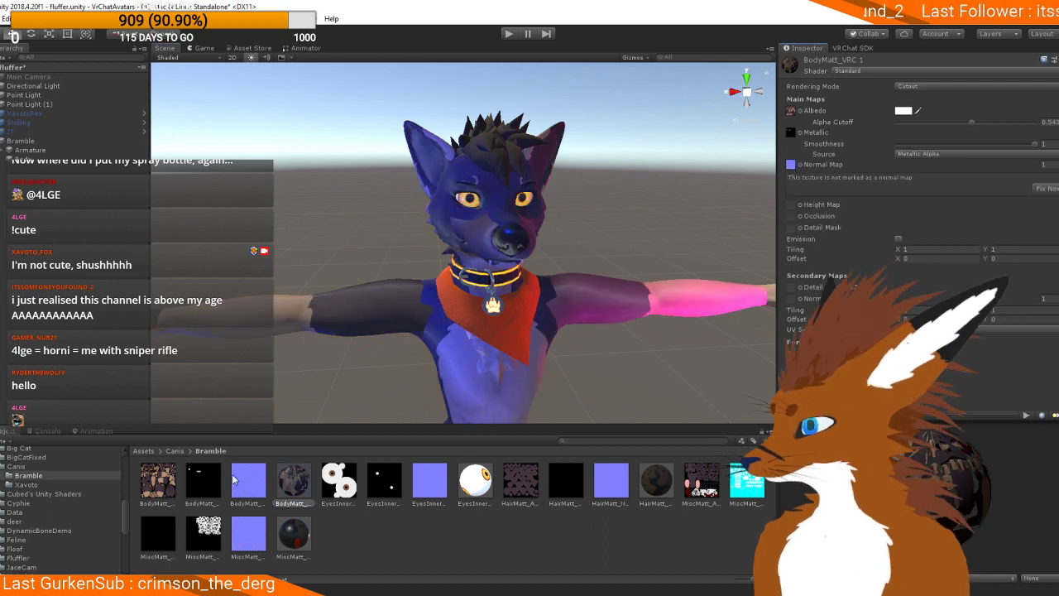
pyautogui.click(1047, 187)
pyautogui.keyDown('alt'); pyautogui.moveTo(553, 350); pyautogui.dragTo(604, 299); pyautogui.keyUp('alt')
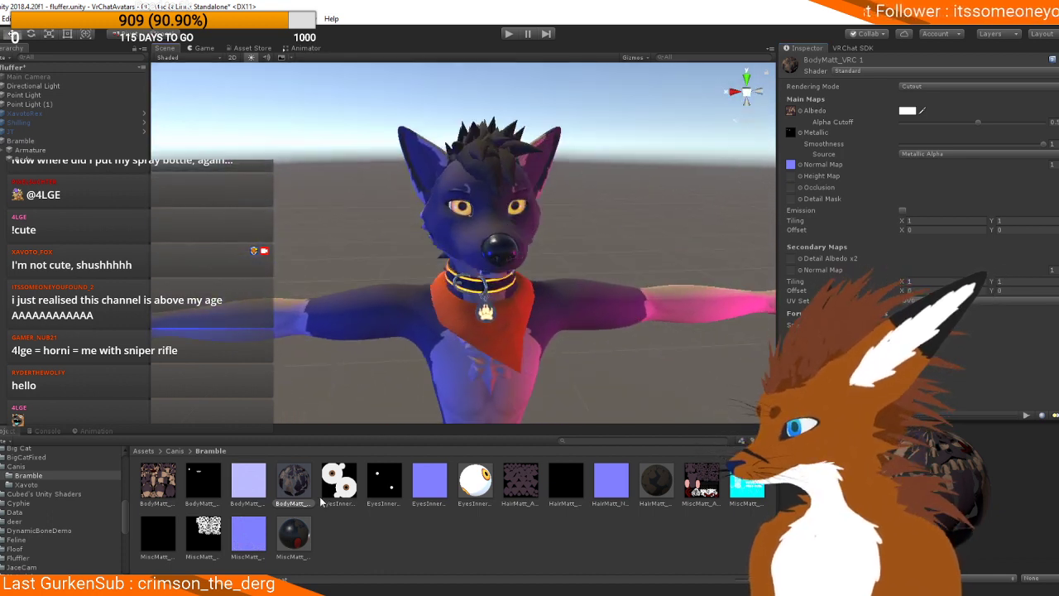
# Step: Use Bramble's inner-eye texture as EyesInnerMatt_VRC 1's albedo and emission maps, and make the emission colour white
pyautogui.click(474, 479)
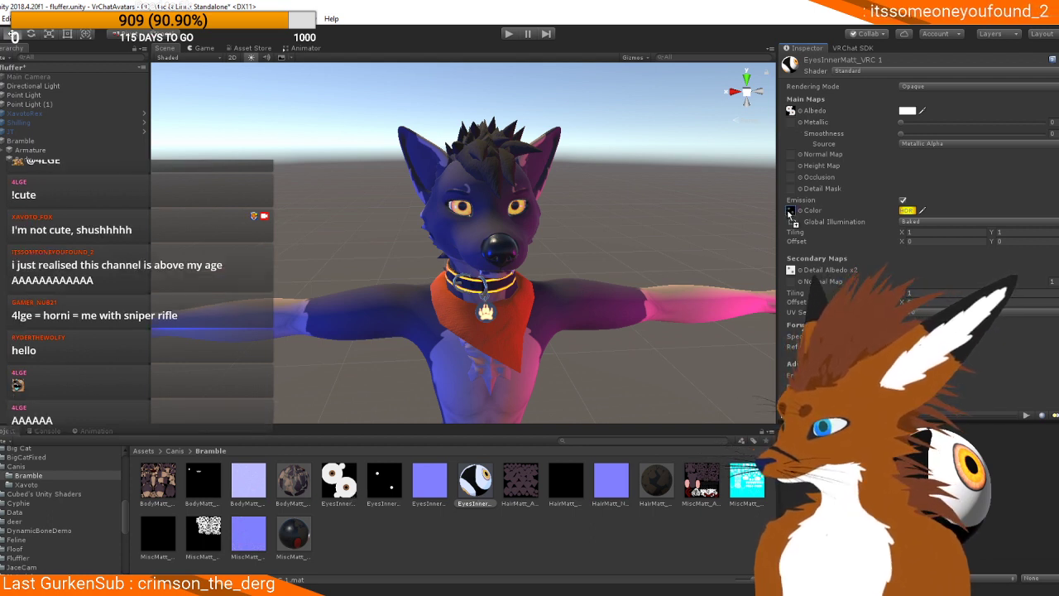
pyautogui.click(906, 211)
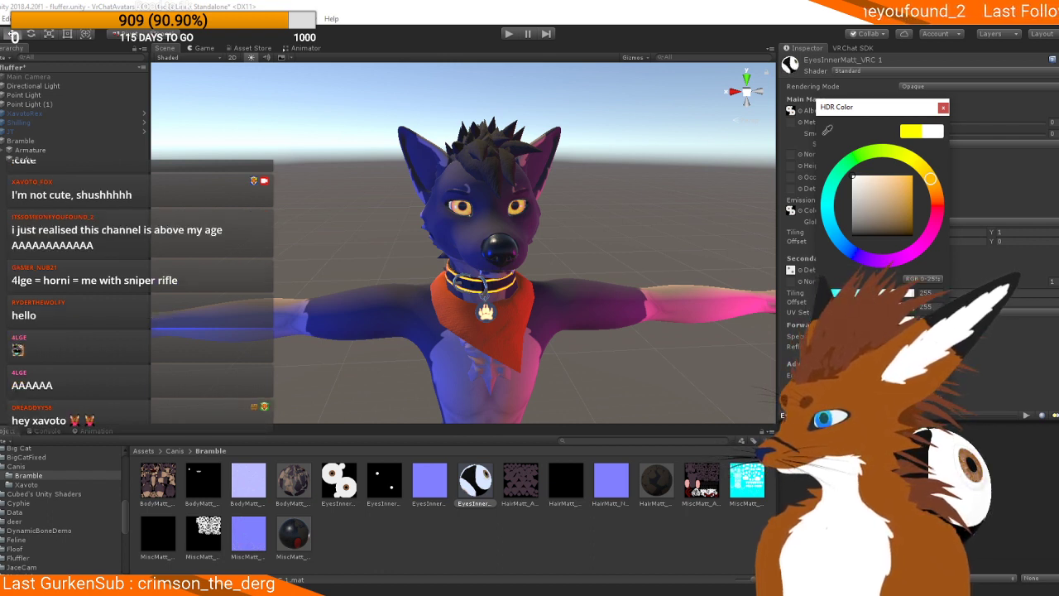
pyautogui.click(940, 109)
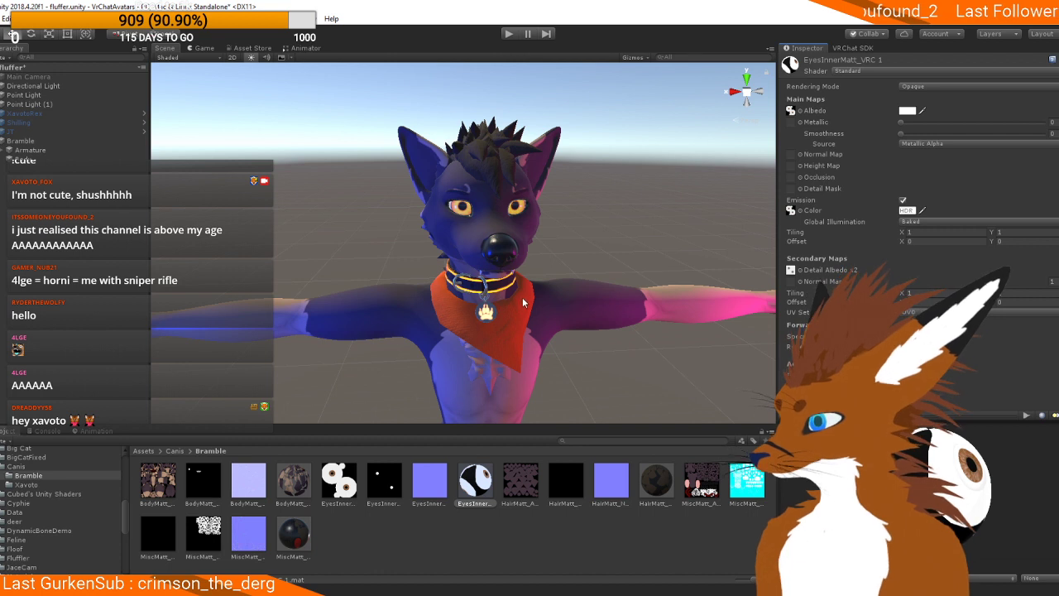
# Step: Assign EyesInnerMatt_VRC 1 to Element 1 of the Body mesh's materials
pyautogui.click(46, 157)
pyautogui.scroll(-3, 917, 330)
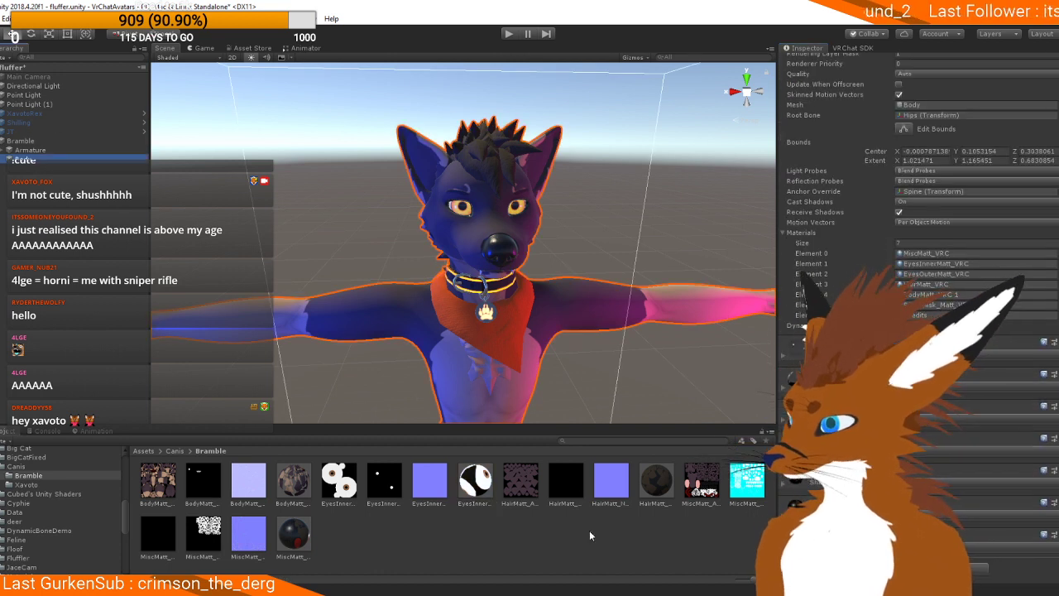
pyautogui.moveTo(480, 490); pyautogui.dragTo(962, 267)
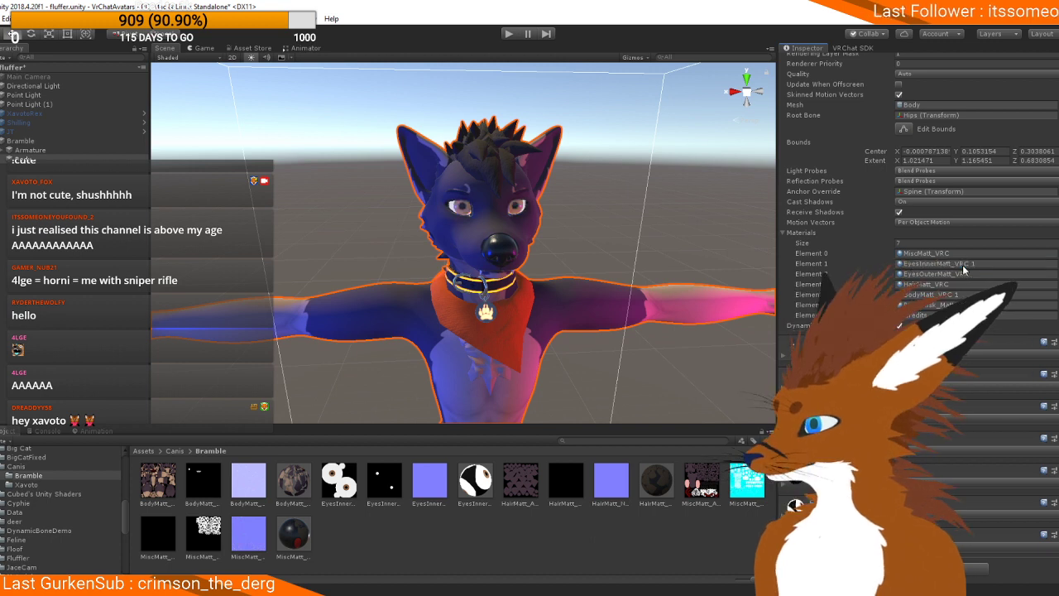
# Step: Set EyesInnerMatt_VRC 1's emission to a light brown sampled from the eye texture, with slightly raised intensity
pyautogui.click(475, 484)
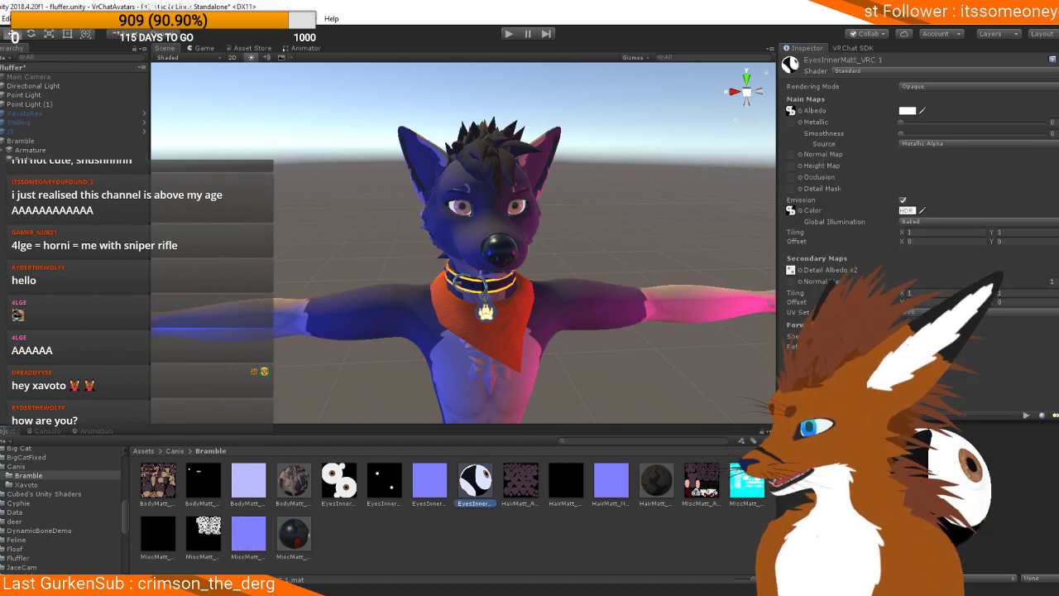
pyautogui.click(913, 210)
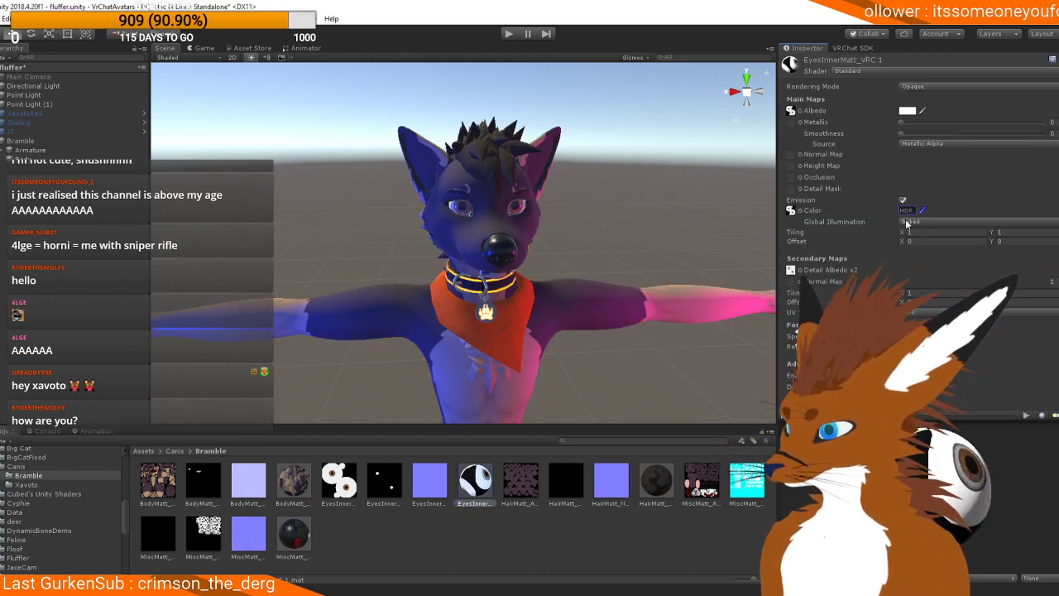
pyautogui.click(907, 212)
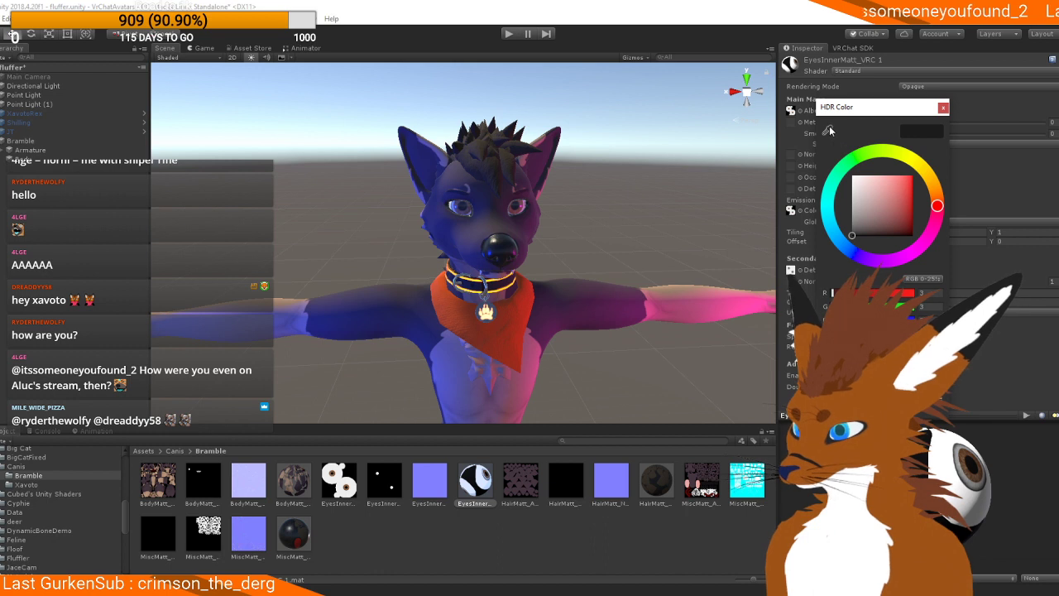
pyautogui.click(828, 130)
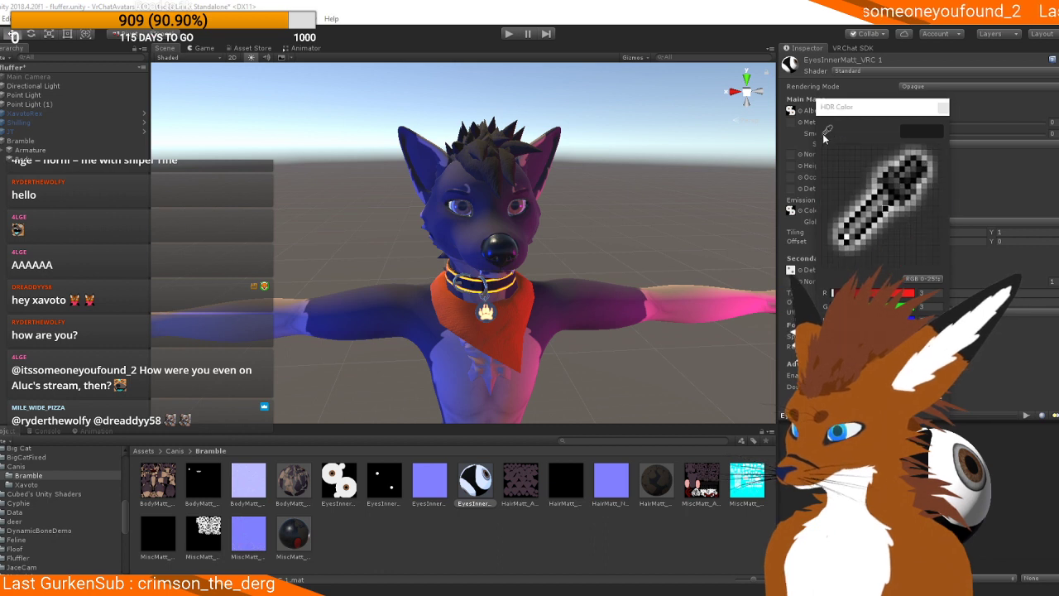
pyautogui.click(346, 489)
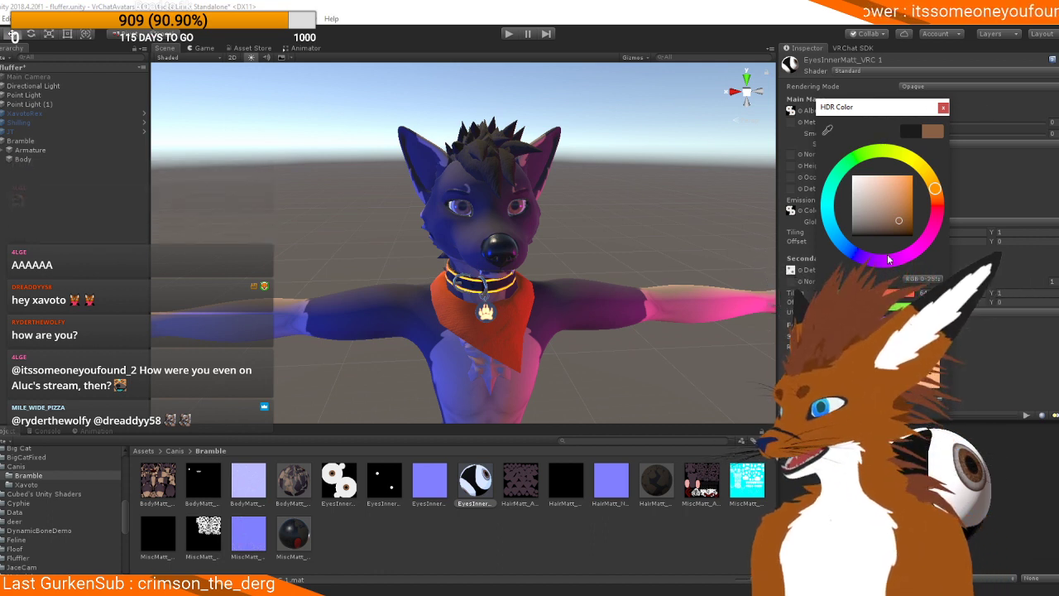
pyautogui.click(931, 375)
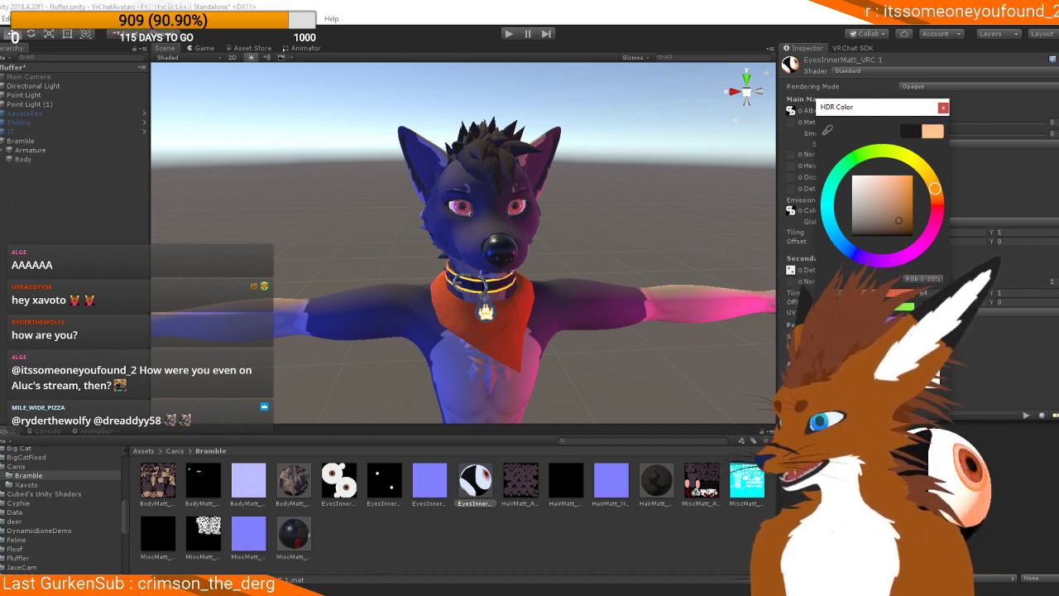
pyautogui.click(860, 375)
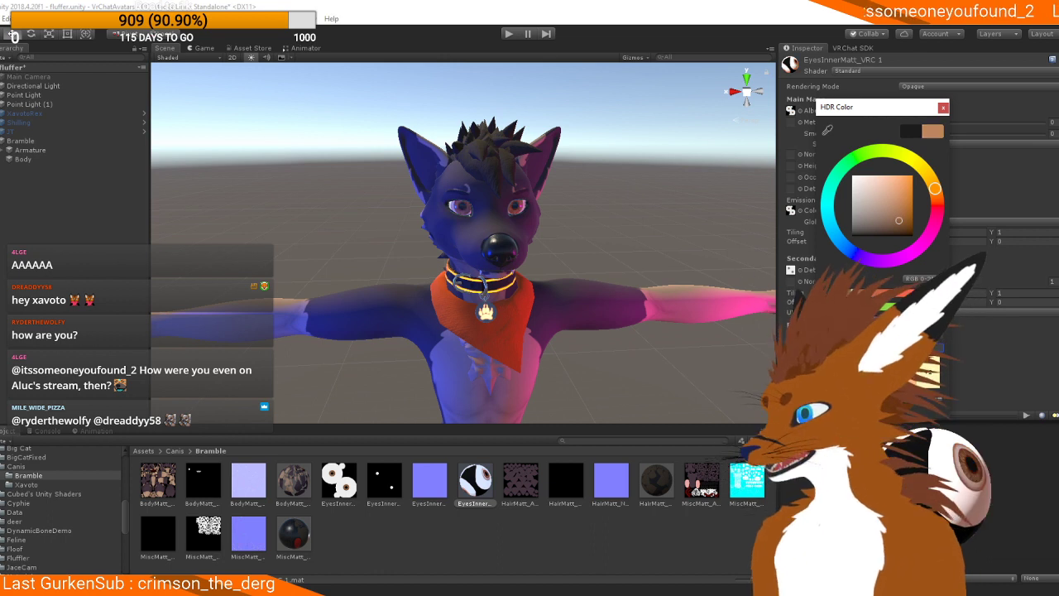
pyautogui.click(943, 107)
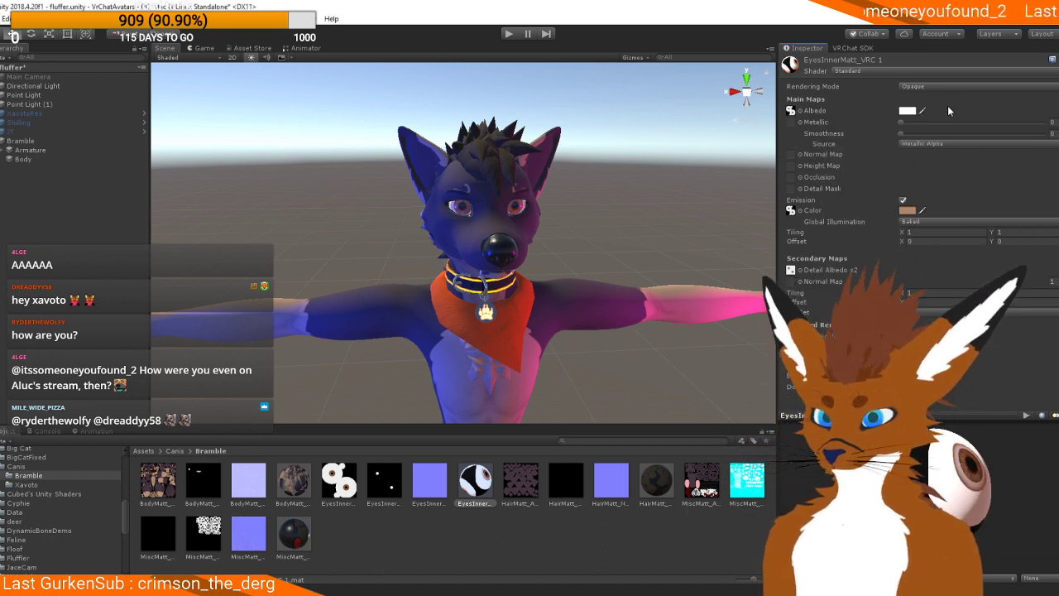
# Step: Assign Bramble's hair albedo and normal textures to HairMatt_VRC 1 and apply the material to the hair
pyautogui.keyDown('alt'); pyautogui.moveTo(675, 280); pyautogui.dragTo(416, 184); pyautogui.keyUp('alt')
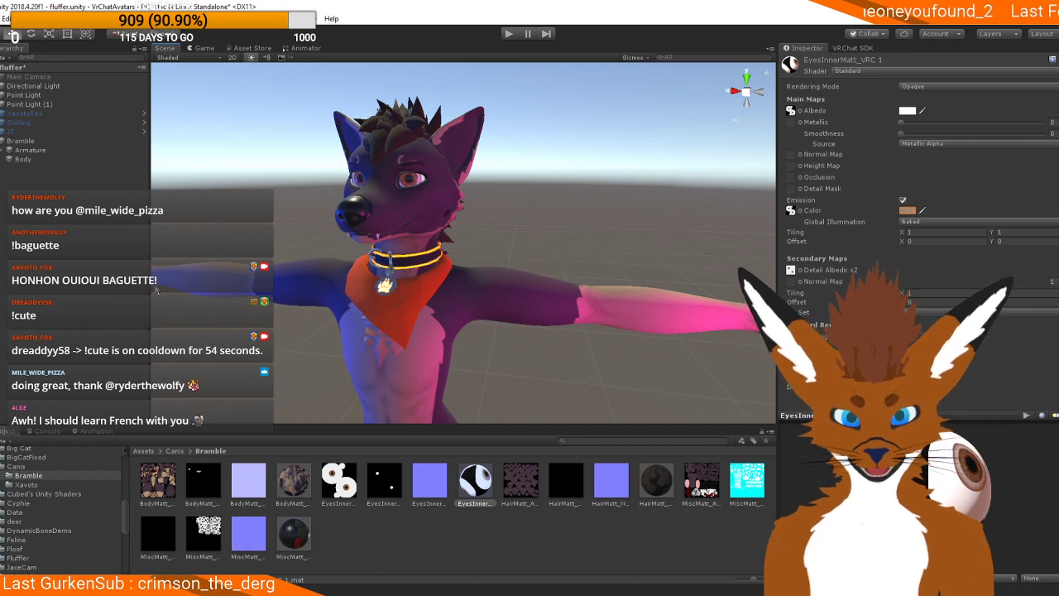
pyautogui.keyDown('alt'); pyautogui.moveTo(389, 152); pyautogui.dragTo(469, 163); pyautogui.keyUp('alt')
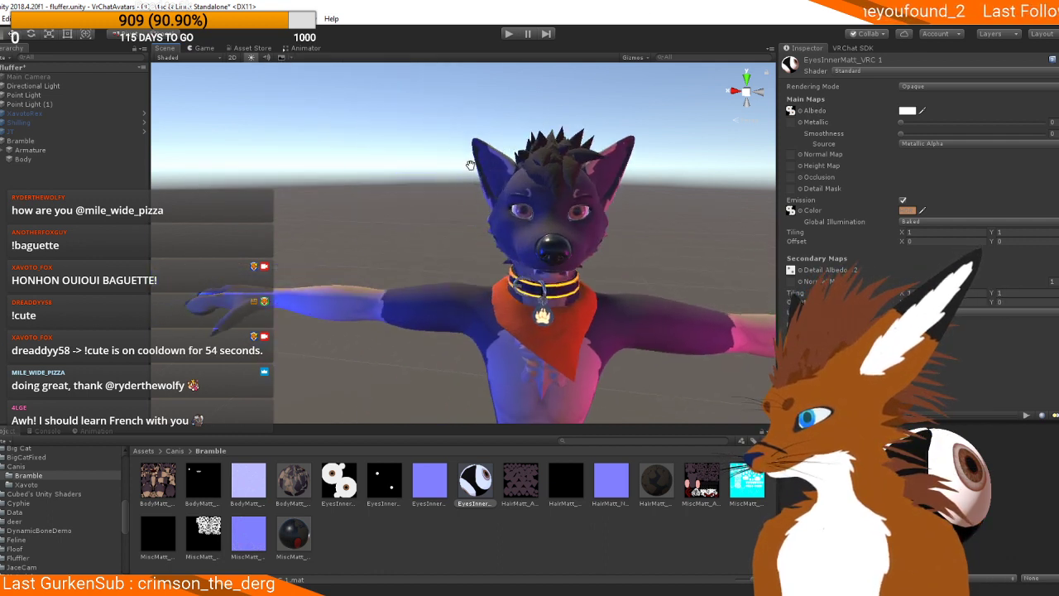
pyautogui.moveTo(484, 306); pyautogui.dragTo(439, 347, button='middle')
pyautogui.click(657, 480)
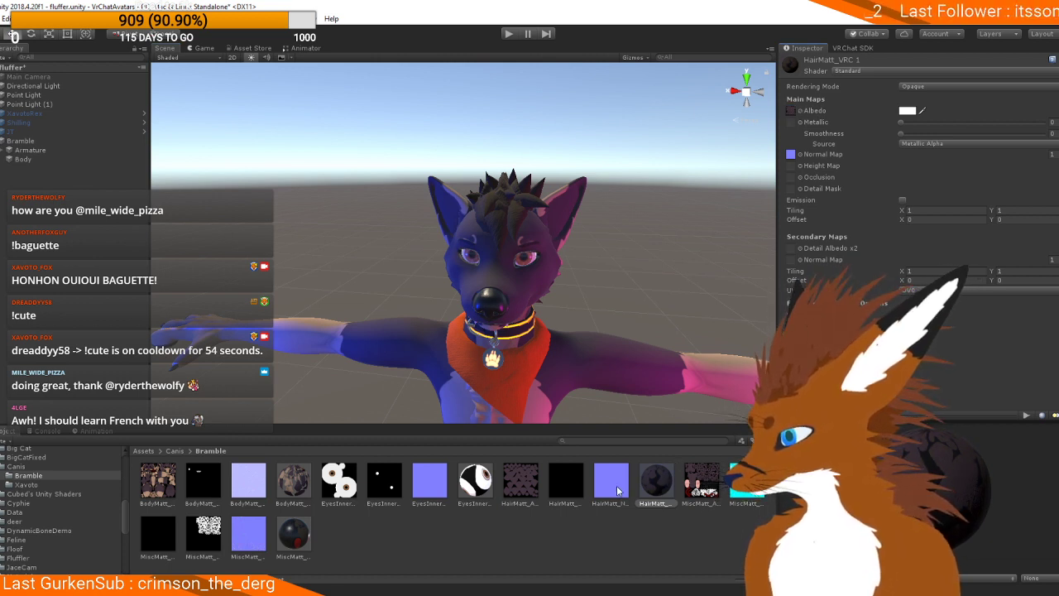
pyautogui.moveTo(790, 155); pyautogui.dragTo(791, 155)
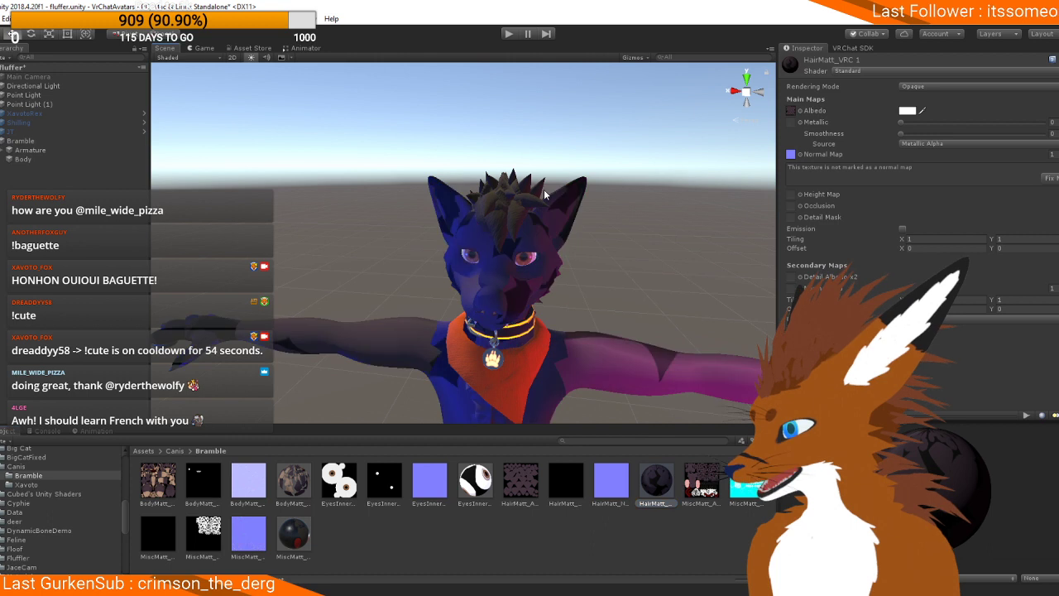
pyautogui.moveTo(527, 199); pyautogui.dragTo(527, 199)
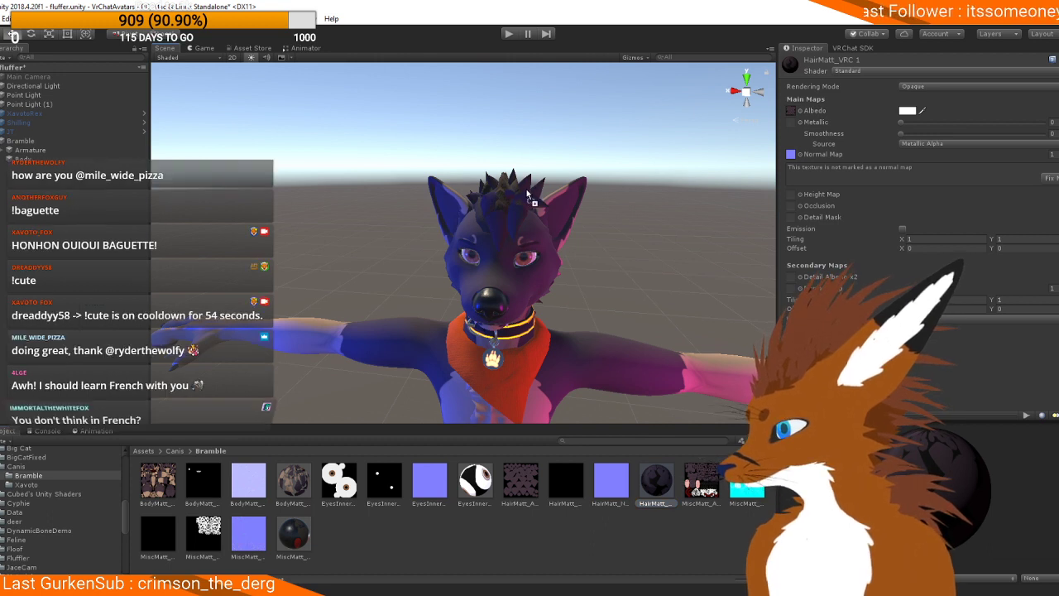
# Step: Assign Bramble's exported maps to MiscMatt_VRC 1 and put the material in Element 0 of the Body mesh
pyautogui.click(295, 538)
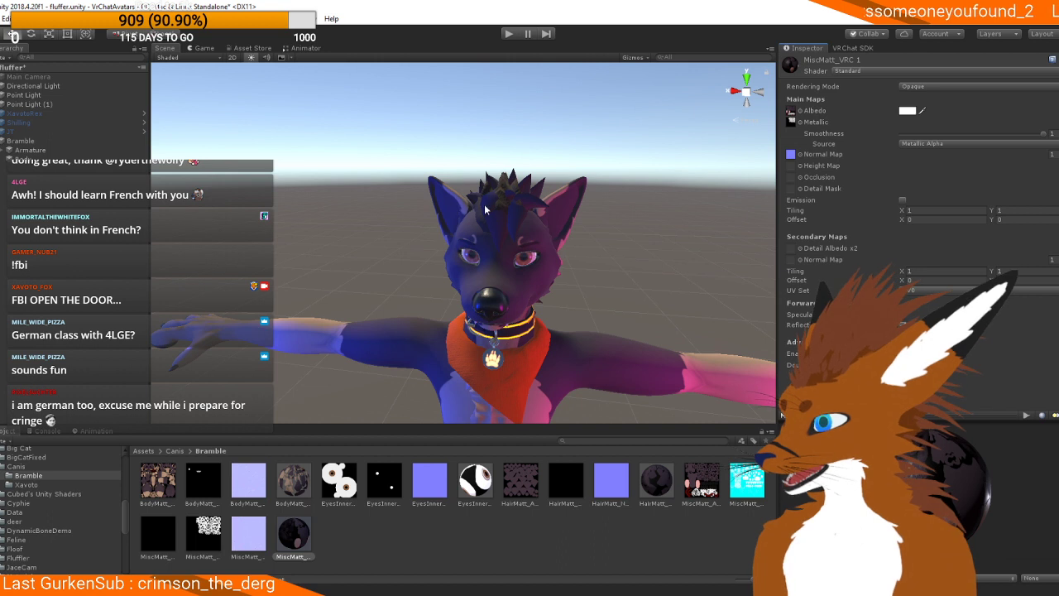
pyautogui.click(30, 158)
pyautogui.moveTo(294, 536); pyautogui.dragTo(968, 390)
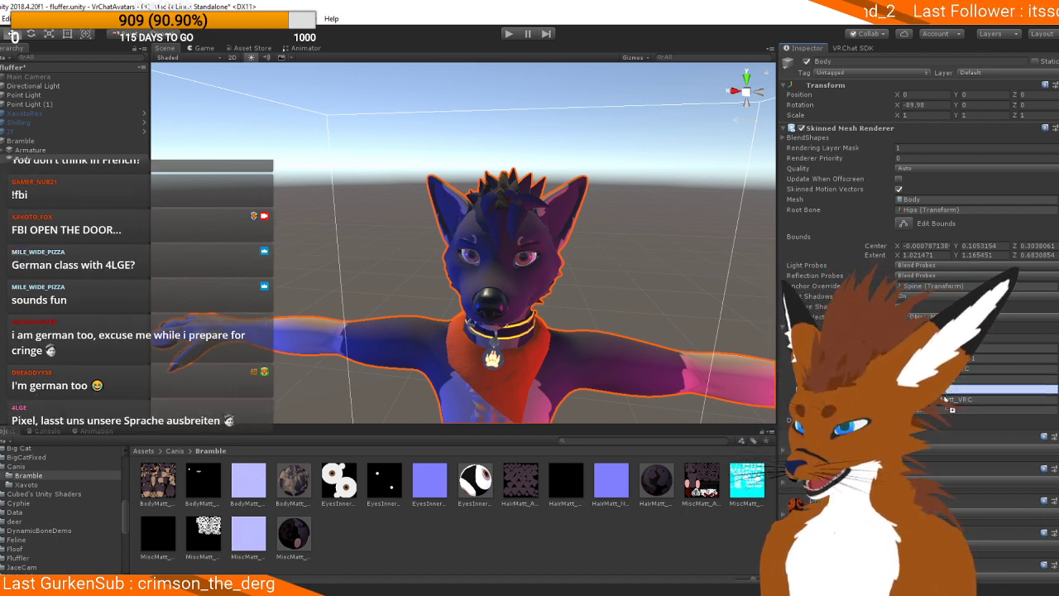
# Step: Examine the retextured head, eyes, collar and bandana from the front and sides
pyautogui.scroll(10, 577, 276)
pyautogui.scroll(-12, 577, 276)
pyautogui.keyDown('alt'); pyautogui.moveTo(612, 253); pyautogui.dragTo(360, 245); pyautogui.keyUp('alt')
pyautogui.click(651, 265)
pyautogui.keyDown('alt'); pyautogui.moveTo(651, 264); pyautogui.dragTo(344, 226); pyautogui.keyUp('alt')
pyautogui.scroll(6, 345, 226)
pyautogui.keyDown('alt'); pyautogui.moveTo(206, 232); pyautogui.dragTo(756, 253); pyautogui.keyUp('alt')
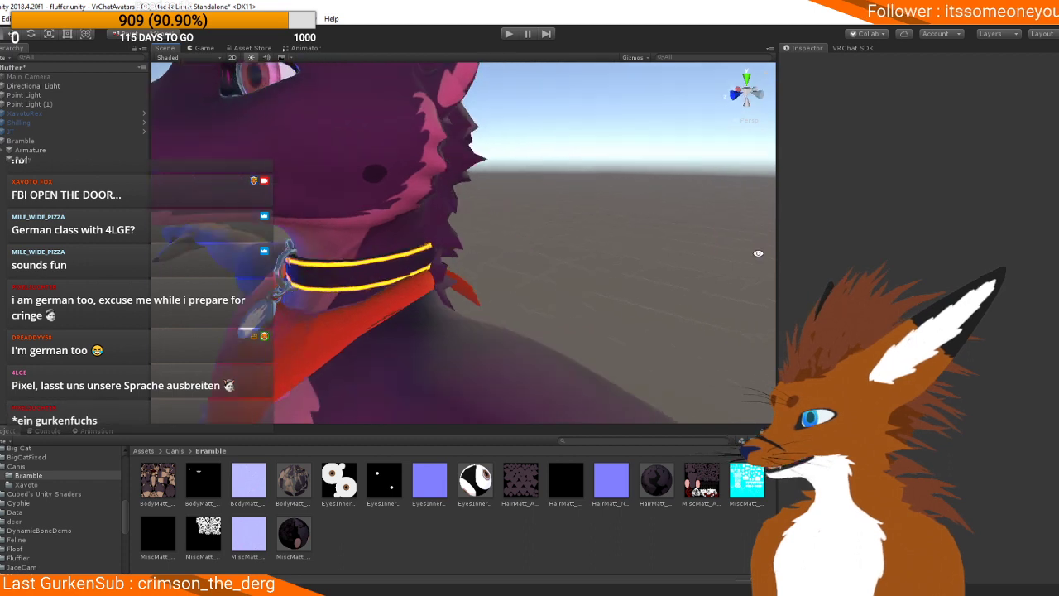
pyautogui.scroll(-6, 756, 253)
pyautogui.keyDown('alt'); pyautogui.moveTo(331, 232); pyautogui.dragTo(567, 215); pyautogui.keyUp('alt')
pyautogui.scroll(5, 572, 200)
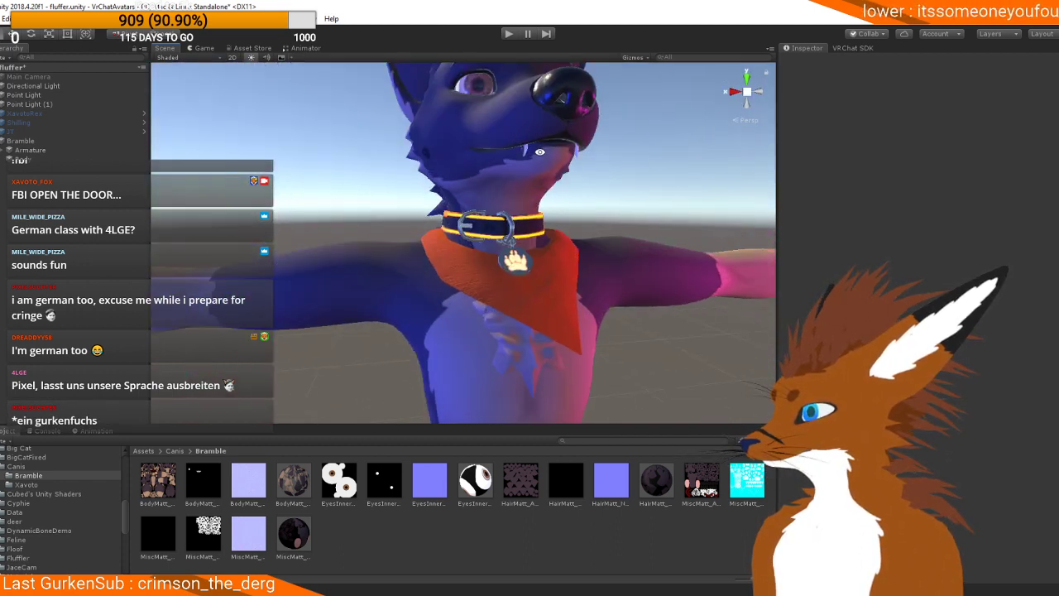
pyautogui.keyDown('alt'); pyautogui.moveTo(572, 200); pyautogui.dragTo(505, 249); pyautogui.keyUp('alt')
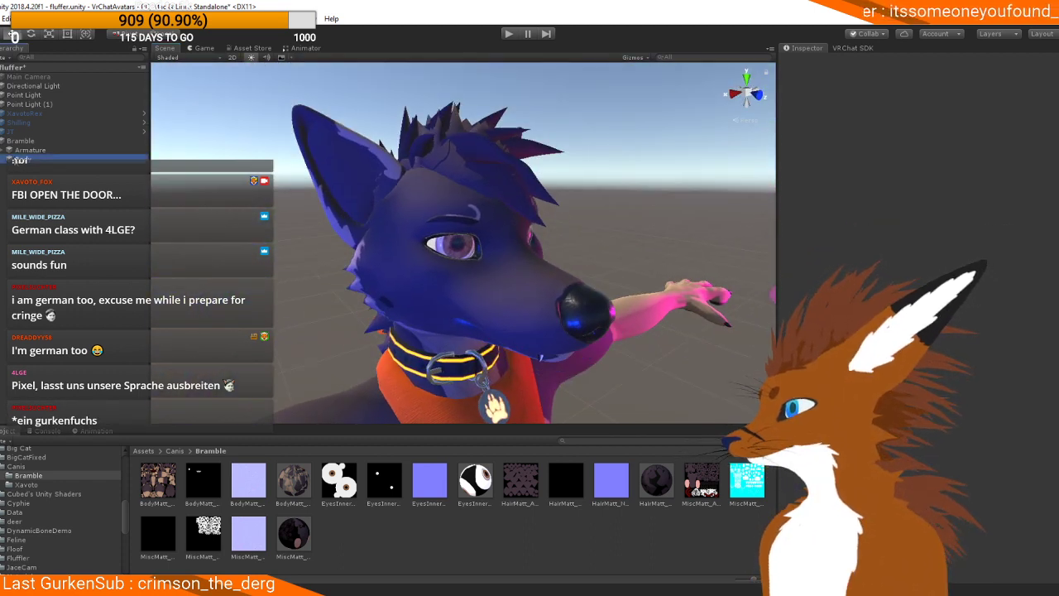
# Step: Set the Body mesh's BodyShape_Feral_Neck blend shape to about 56 and Bandana_Hide to 100
pyautogui.click(23, 158)
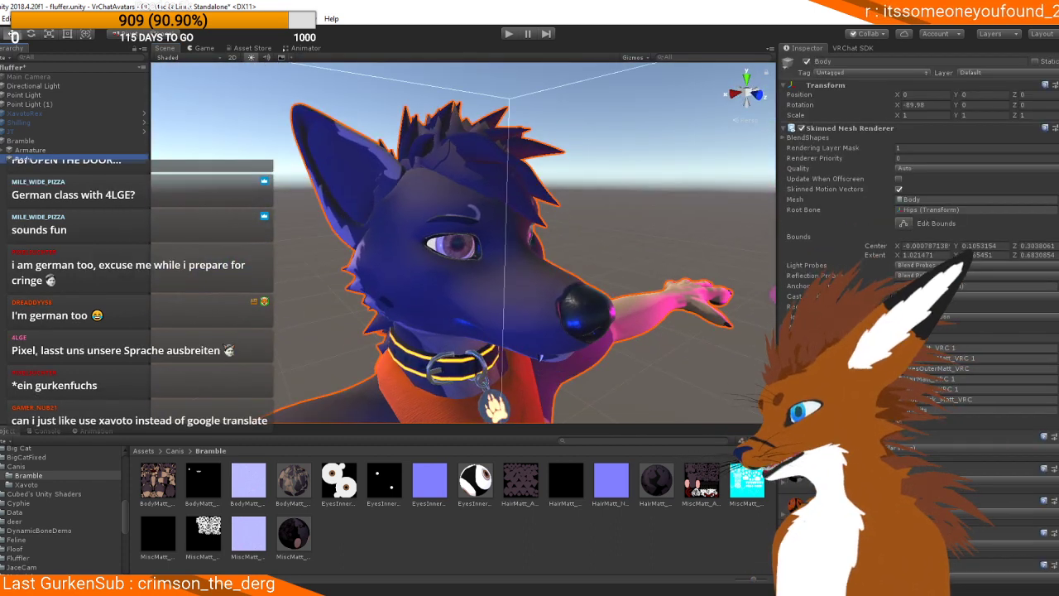
pyautogui.click(800, 138)
pyautogui.scroll(-3, 711, 302)
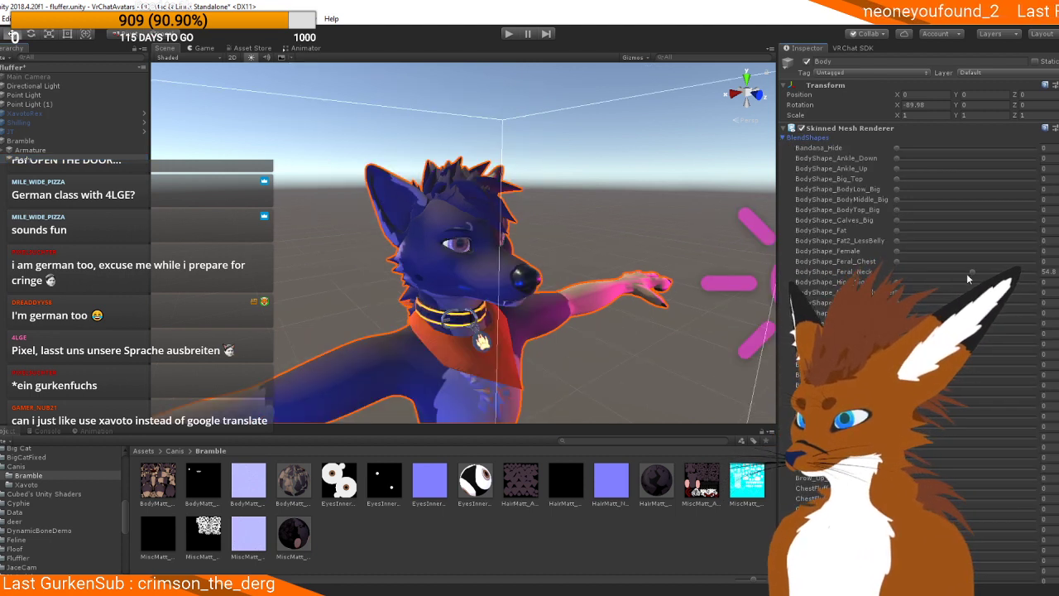
pyautogui.moveTo(962, 270); pyautogui.dragTo(1036, 271)
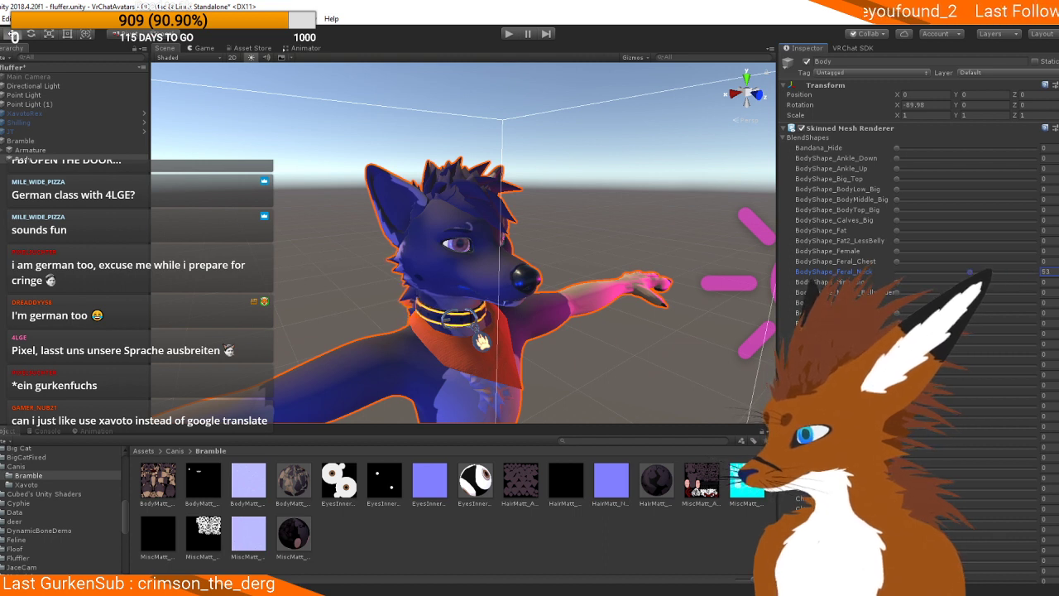
pyautogui.moveTo(969, 271); pyautogui.dragTo(974, 271)
pyautogui.moveTo(897, 148); pyautogui.dragTo(1035, 148)
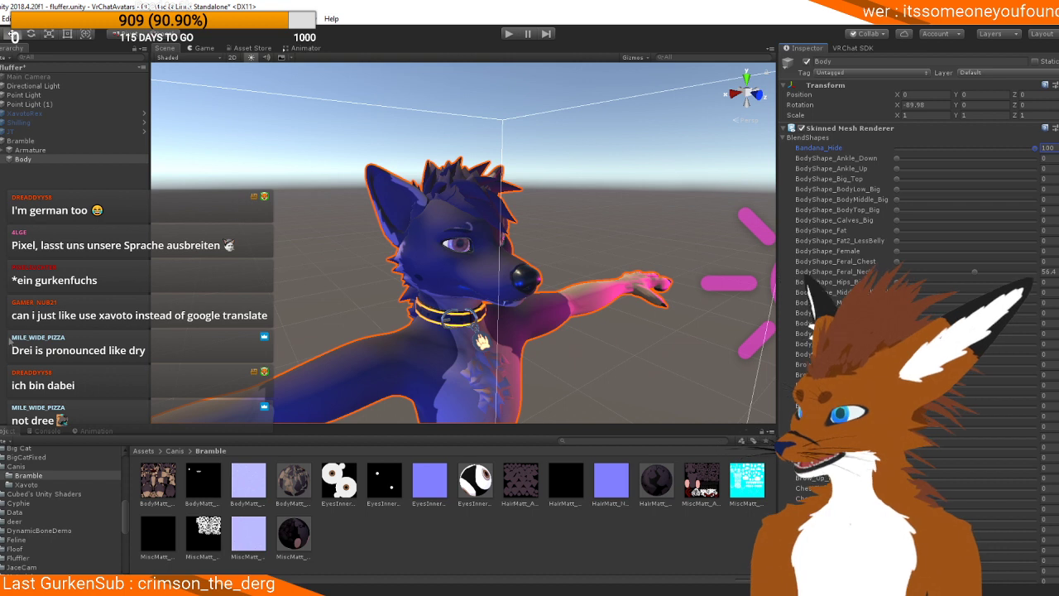
# Step: Expand Bramble's armature down to the chest bone and deactivate the Collar object
pyautogui.click(2, 152)
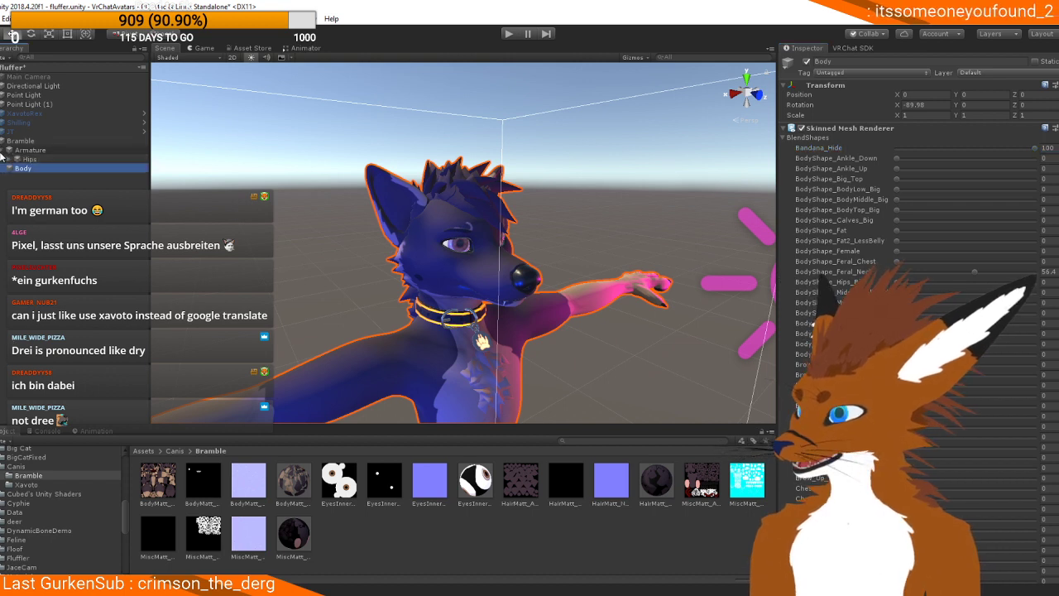
pyautogui.click(11, 160)
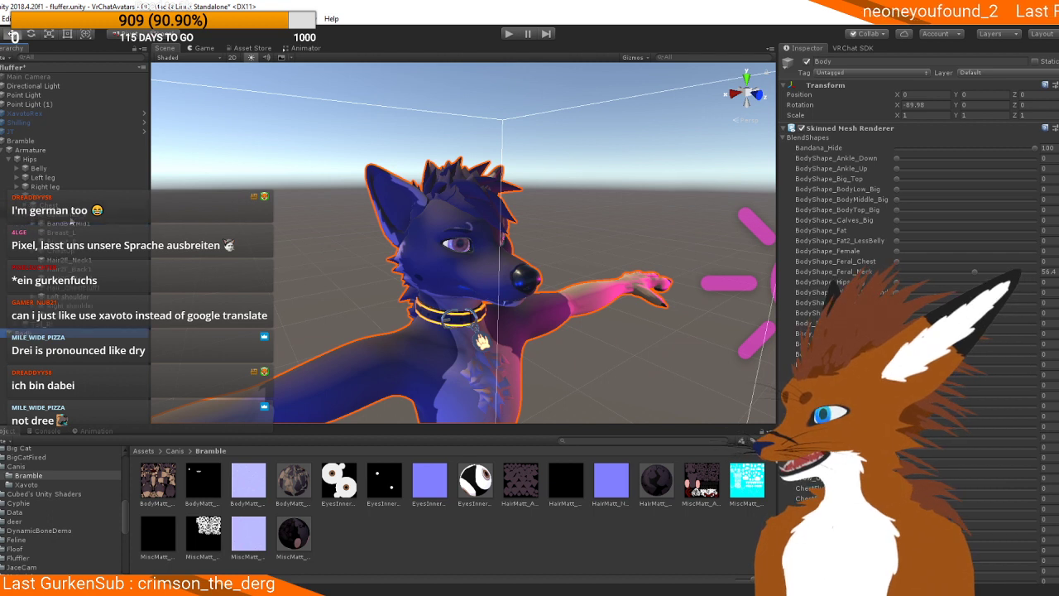
pyautogui.click(68, 223)
pyautogui.click(806, 62)
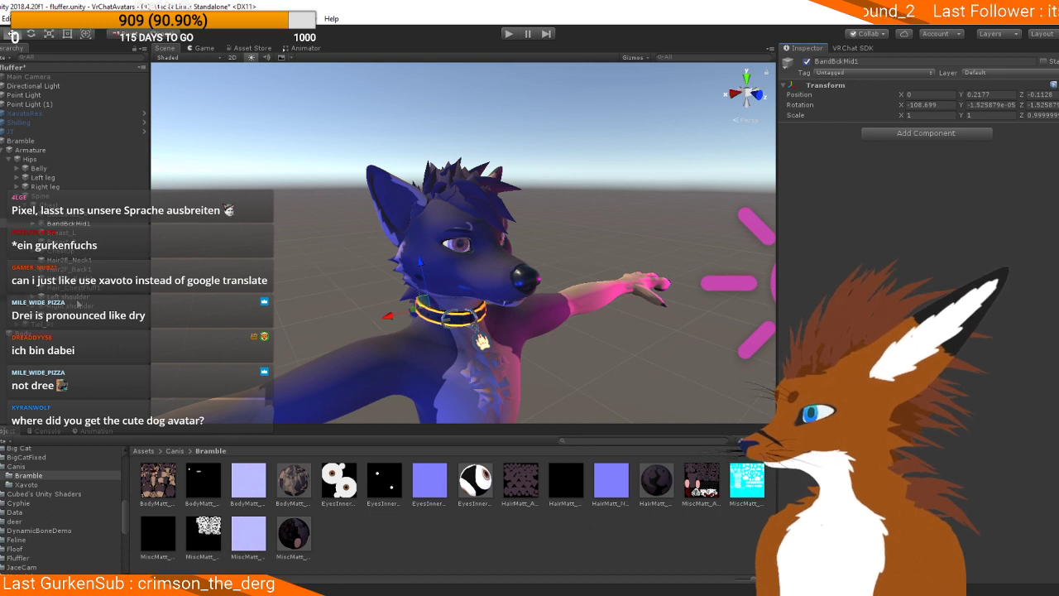
pyautogui.click(66, 341)
pyautogui.click(807, 61)
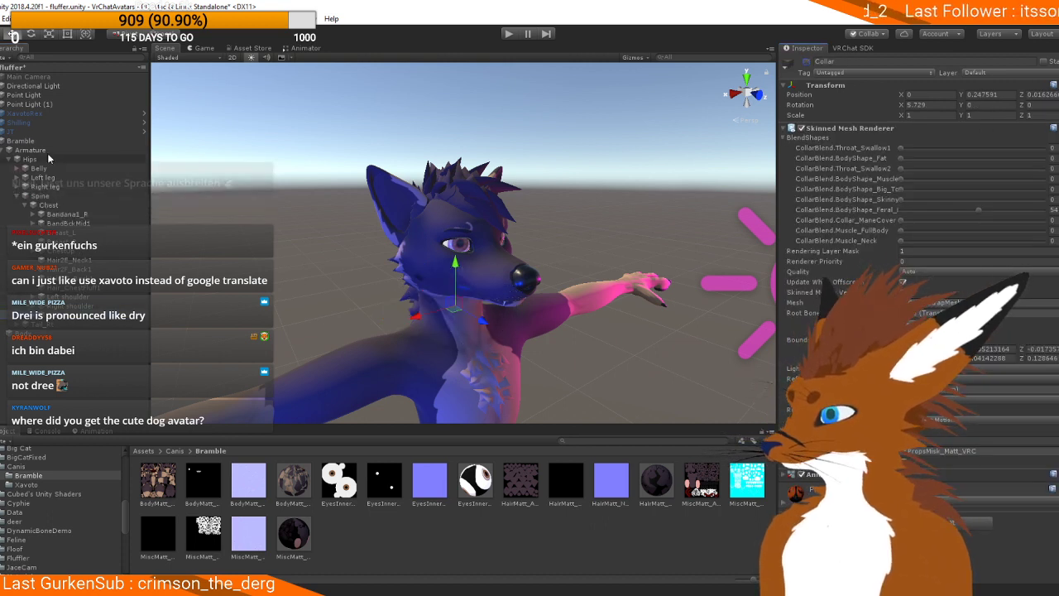
# Step: Collapse Bramble's armature hierarchy and set the Body mesh's BodyShape_Feral_Neck blend shape to about 46
pyautogui.click(2, 141)
pyautogui.click(20, 140)
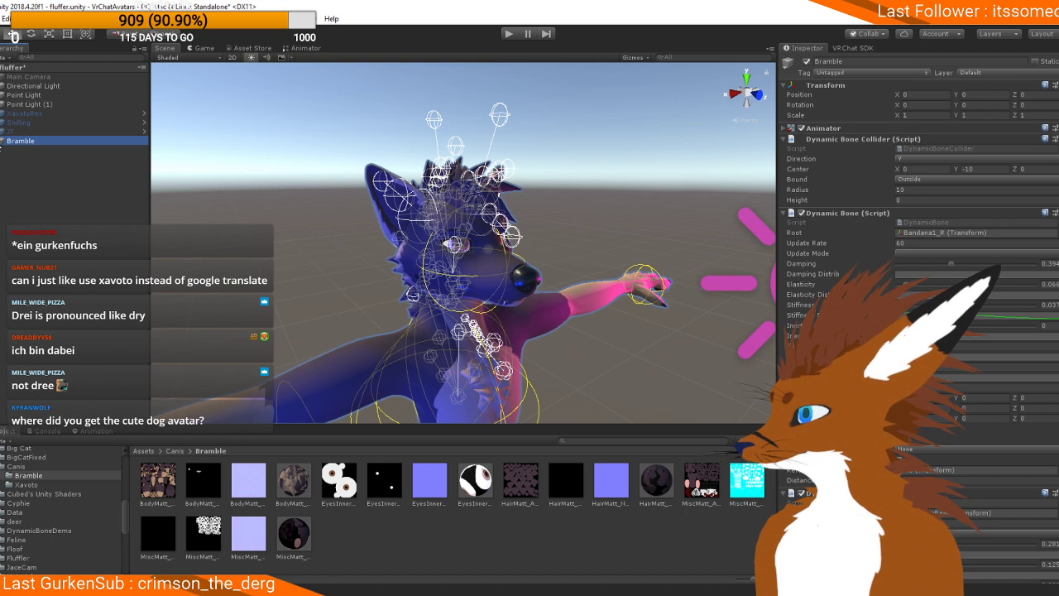
pyautogui.click(21, 150)
pyautogui.click(2, 149)
pyautogui.click(15, 160)
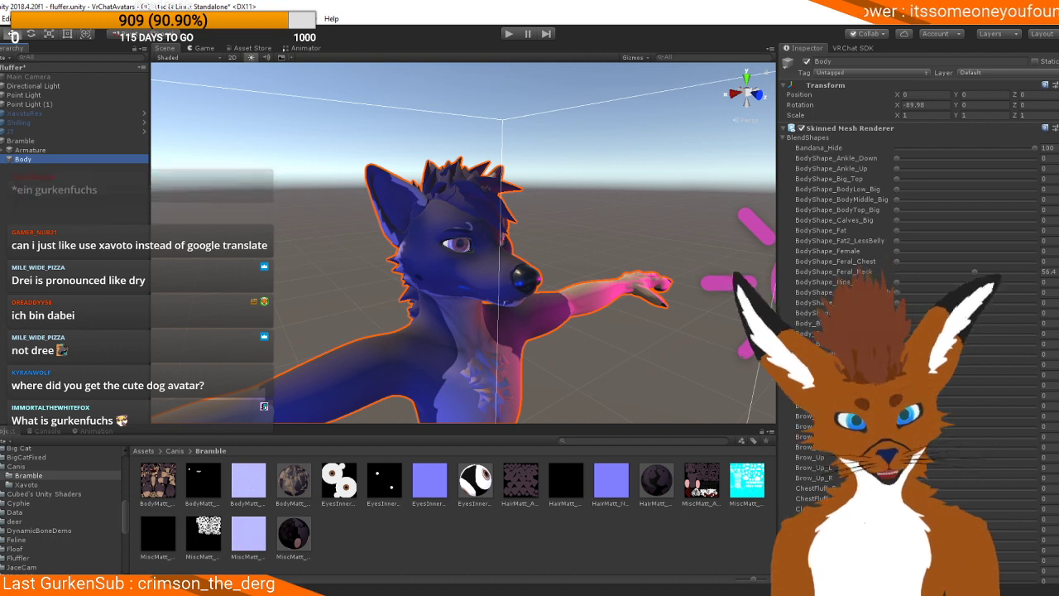
pyautogui.scroll(3, 586, 328)
pyautogui.moveTo(585, 328); pyautogui.dragTo(626, 206, button='middle')
pyautogui.keyDown('alt'); pyautogui.moveTo(593, 250); pyautogui.dragTo(646, 273); pyautogui.keyUp('alt')
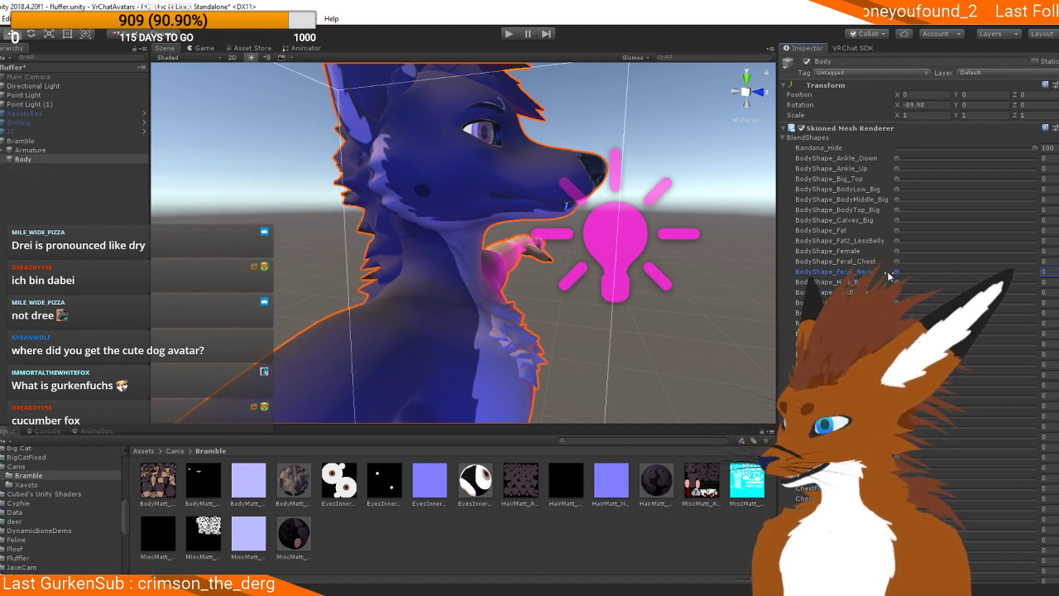
pyautogui.moveTo(896, 271); pyautogui.dragTo(957, 270)
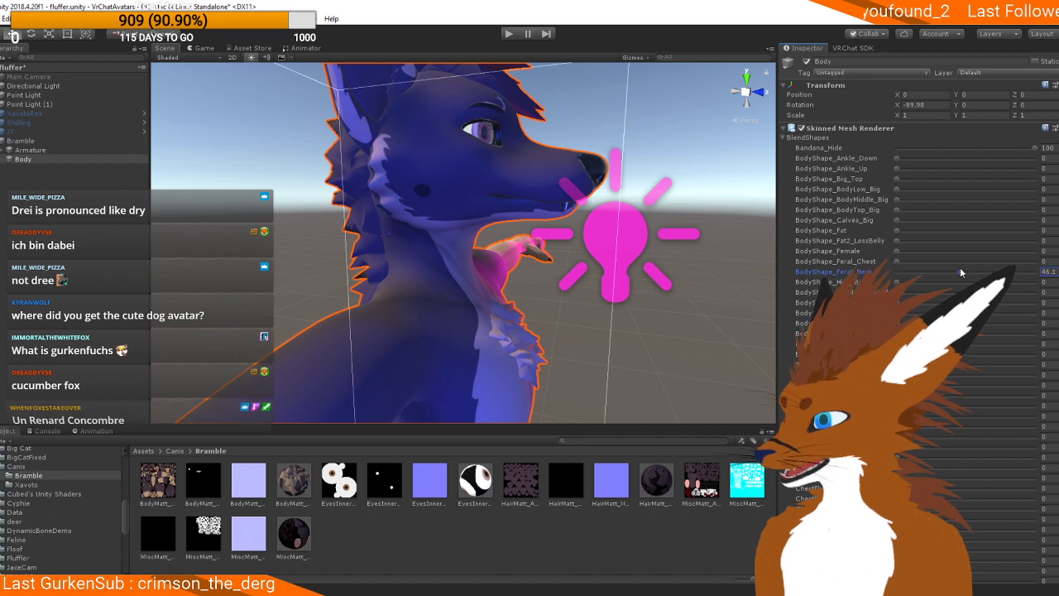
# Step: Try an exaggerated BodyShape_Hips_Big value of about 2084 on the Body mesh and reset it to 0
pyautogui.scroll(3, 621, 358)
pyautogui.scroll(-4, 620, 356)
pyautogui.keyDown('alt'); pyautogui.moveTo(716, 236); pyautogui.dragTo(491, 251); pyautogui.keyUp('alt')
pyautogui.scroll(3, 491, 251)
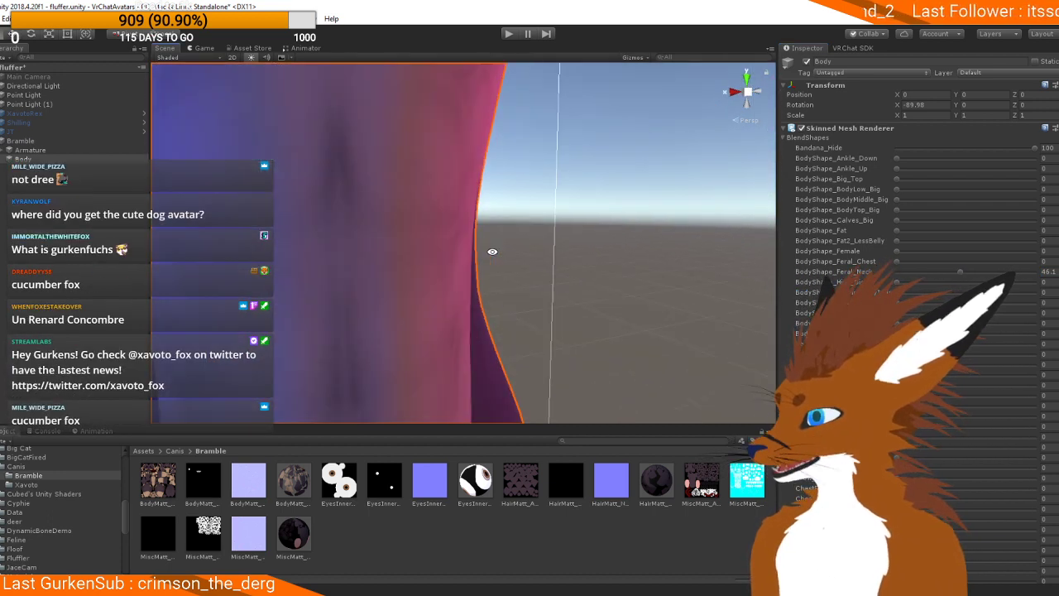
pyautogui.scroll(-3, 505, 213)
pyautogui.scroll(2, 505, 213)
pyautogui.moveTo(898, 282); pyautogui.dragTo(1037, 285)
pyautogui.scroll(-3, 452, 307)
pyautogui.moveTo(846, 284); pyautogui.dragTo(1057, 281)
pyautogui.moveTo(661, 338); pyautogui.dragTo(1058, 102)
pyautogui.moveTo(840, 282); pyautogui.dragTo(799, 278)
pyautogui.scroll(-8, 347, 311)
pyautogui.keyDown('alt'); pyautogui.moveTo(548, 303); pyautogui.dragTo(356, 325); pyautogui.keyUp('alt')
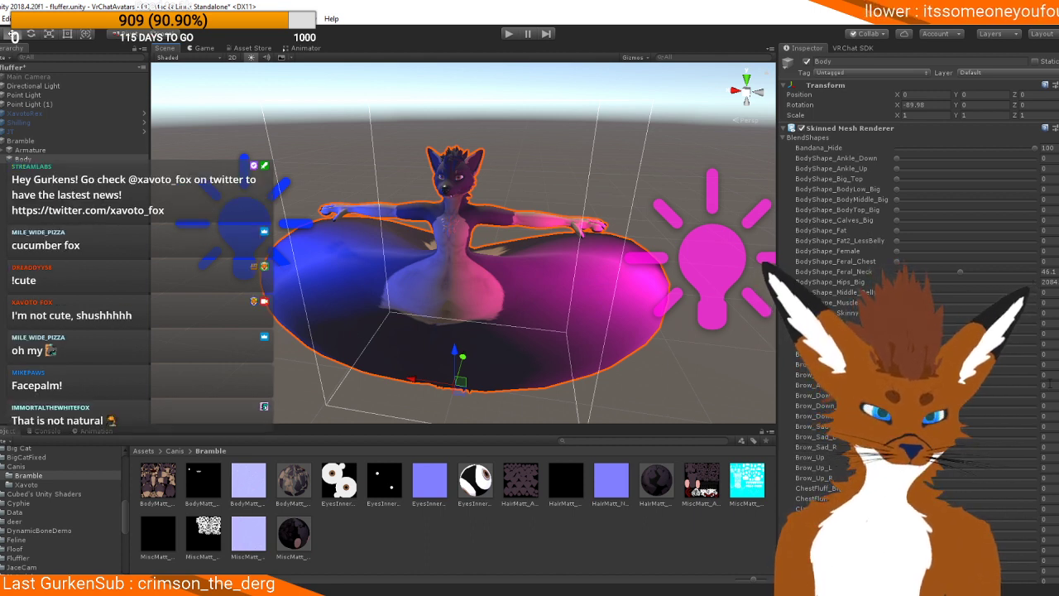
pyautogui.click(995, 286)
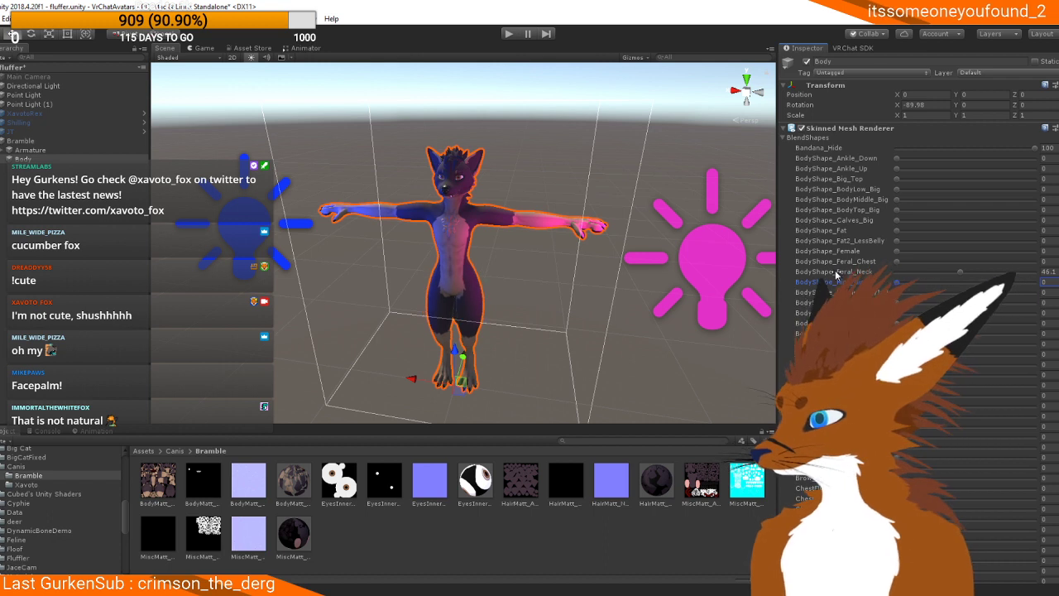
# Step: Set the Body mesh's BodyShape_Muscle blend shape to about 36
pyautogui.scroll(2, 511, 286)
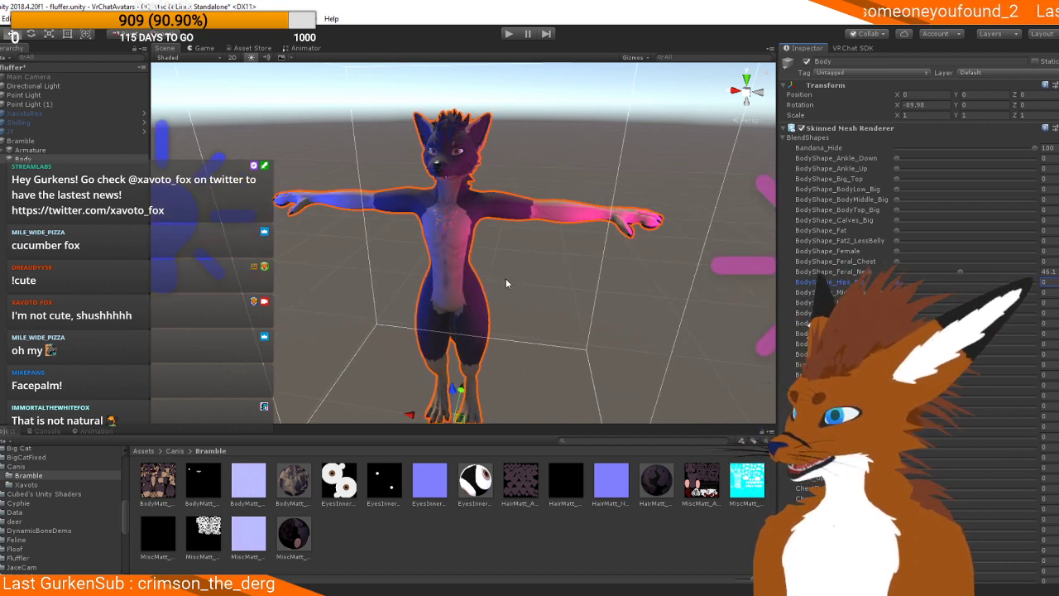
pyautogui.keyDown('alt'); pyautogui.moveTo(507, 283); pyautogui.dragTo(531, 242); pyautogui.keyUp('alt')
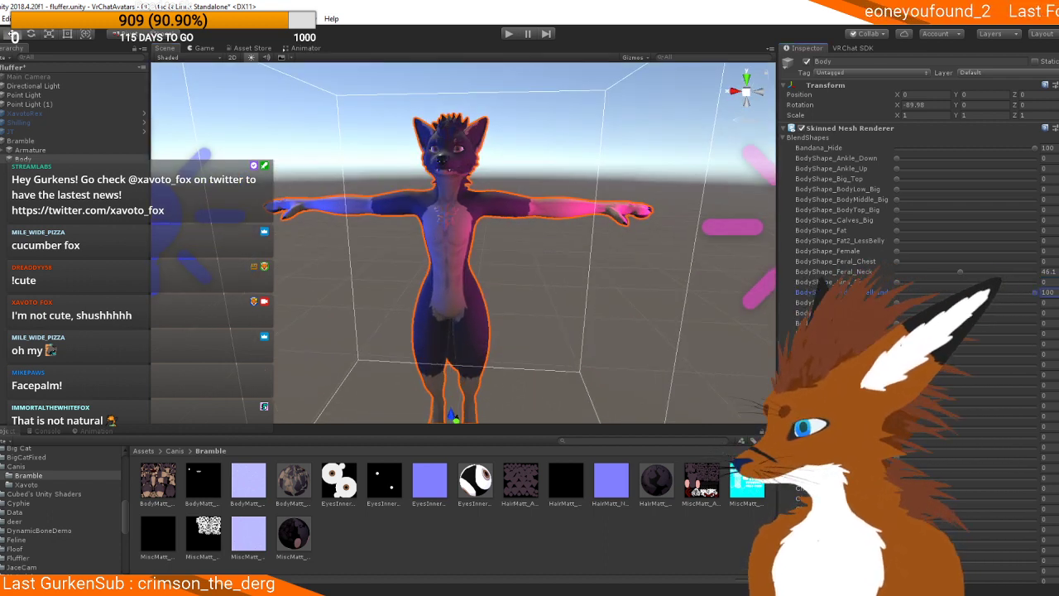
pyautogui.moveTo(898, 303); pyautogui.dragTo(1038, 303)
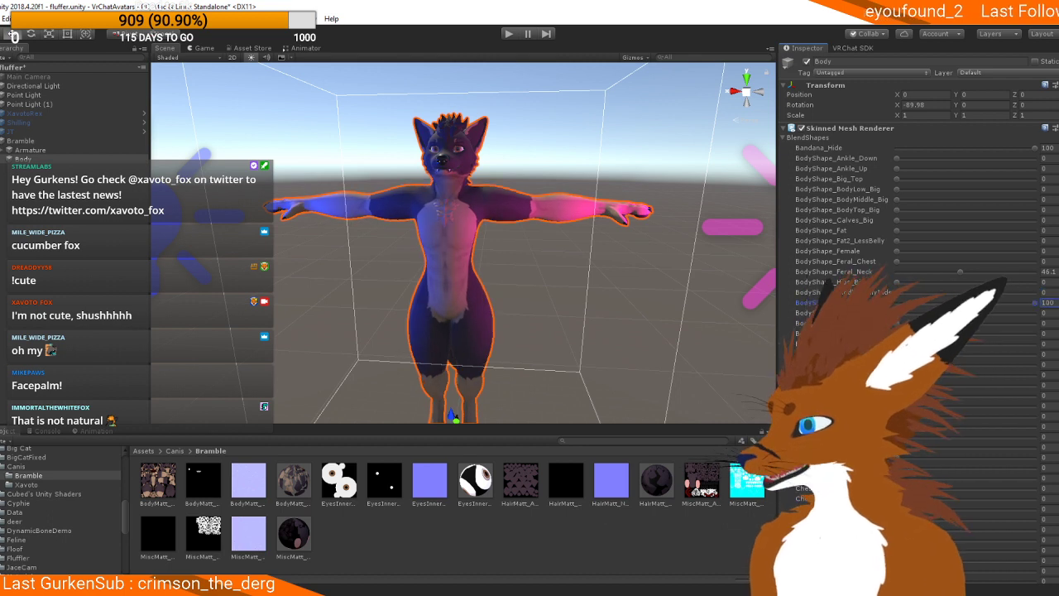
pyautogui.moveTo(827, 302); pyautogui.dragTo(992, 314)
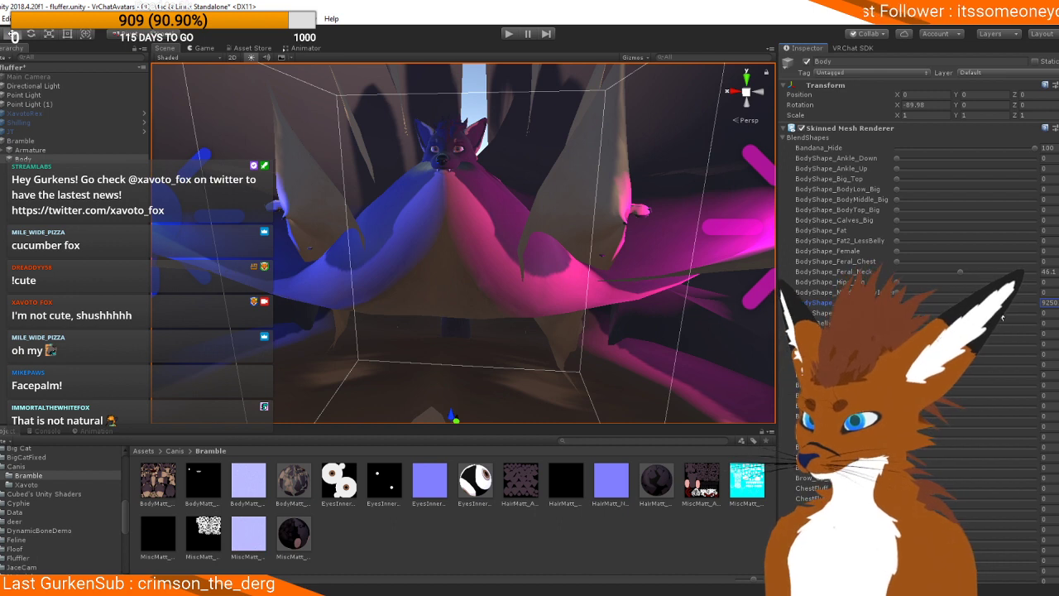
pyautogui.write('0')
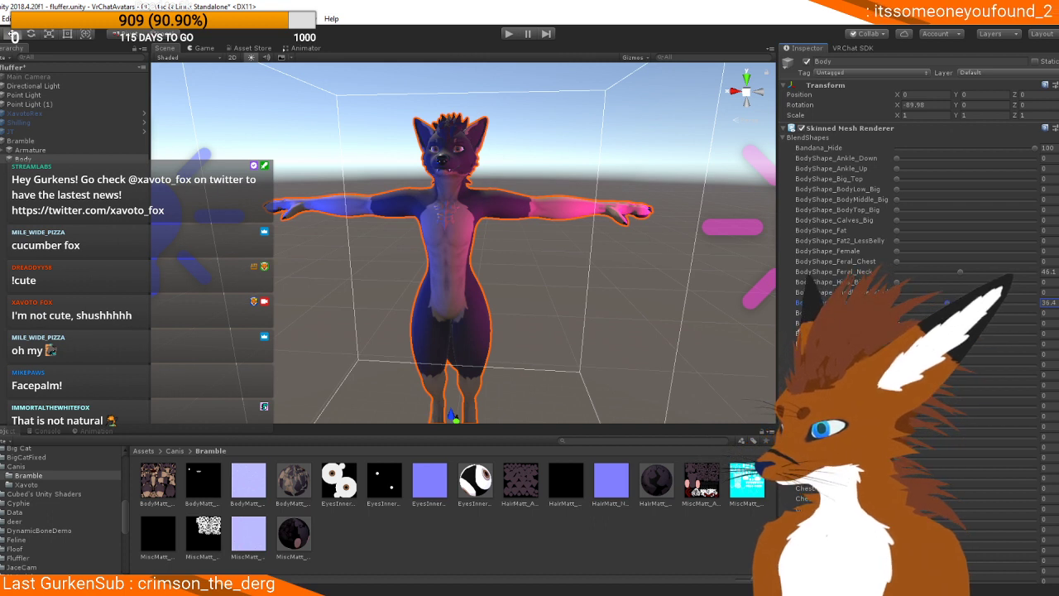
# Step: Try exaggerated Body_BellyFull values up to about 1422 on the Body mesh and reset the blend shape to 0
pyautogui.moveTo(896, 322); pyautogui.dragTo(1035, 323)
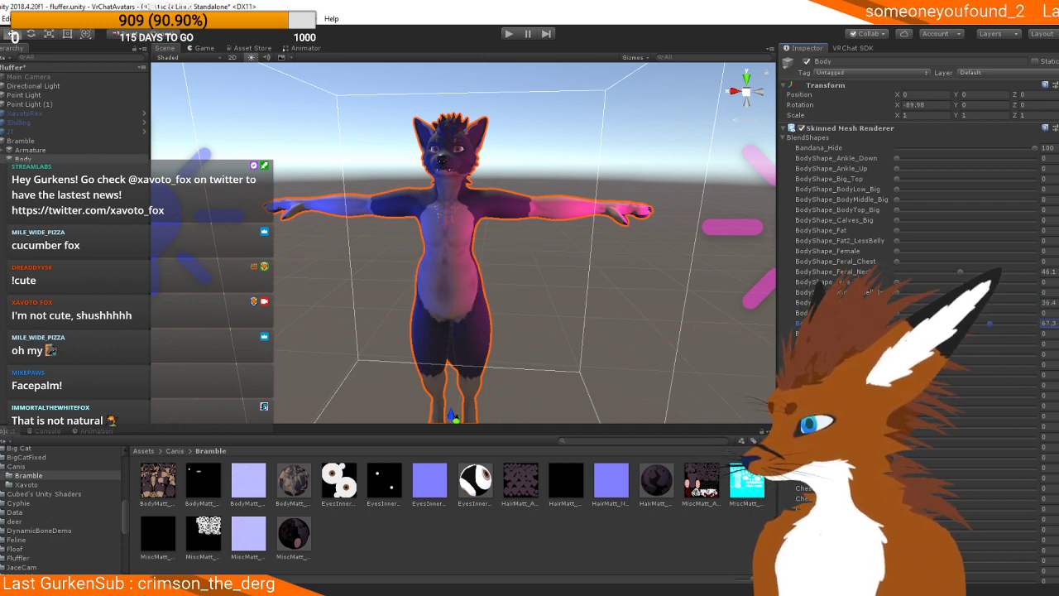
pyautogui.write('1330')
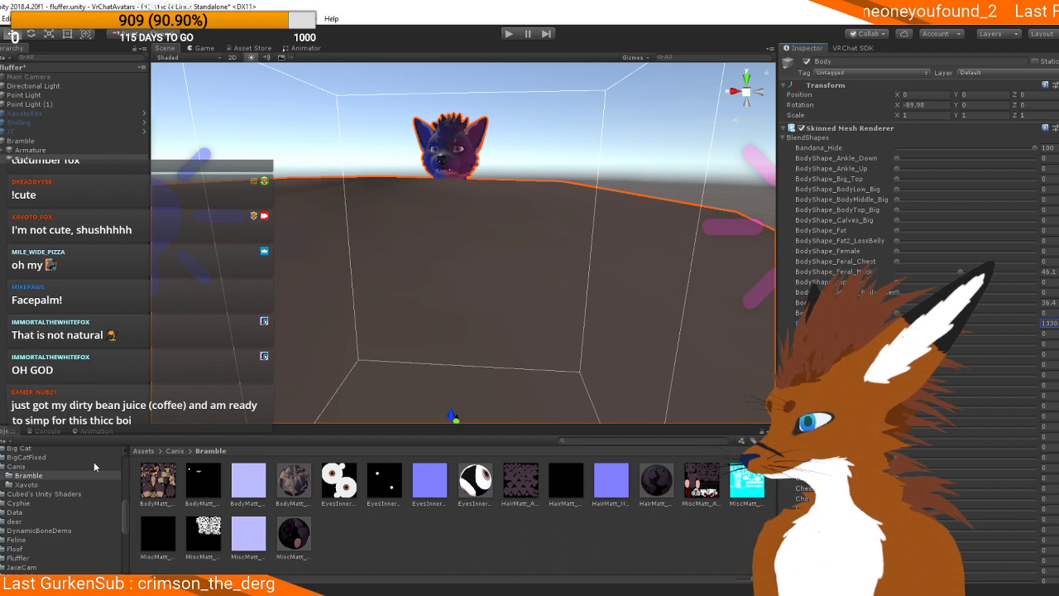
pyautogui.moveTo(155, 463); pyautogui.dragTo(207, 449)
pyautogui.scroll(5, 464, 230)
pyautogui.scroll(-10, 463, 230)
pyautogui.keyDown('alt'); pyautogui.moveTo(414, 243); pyautogui.dragTo(459, 197); pyautogui.keyUp('alt')
pyautogui.scroll(3, 460, 197)
pyautogui.moveTo(459, 197); pyautogui.dragTo(498, 239, button='middle')
pyautogui.keyDown('alt'); pyautogui.moveTo(498, 239); pyautogui.dragTo(459, 232); pyautogui.keyUp('alt')
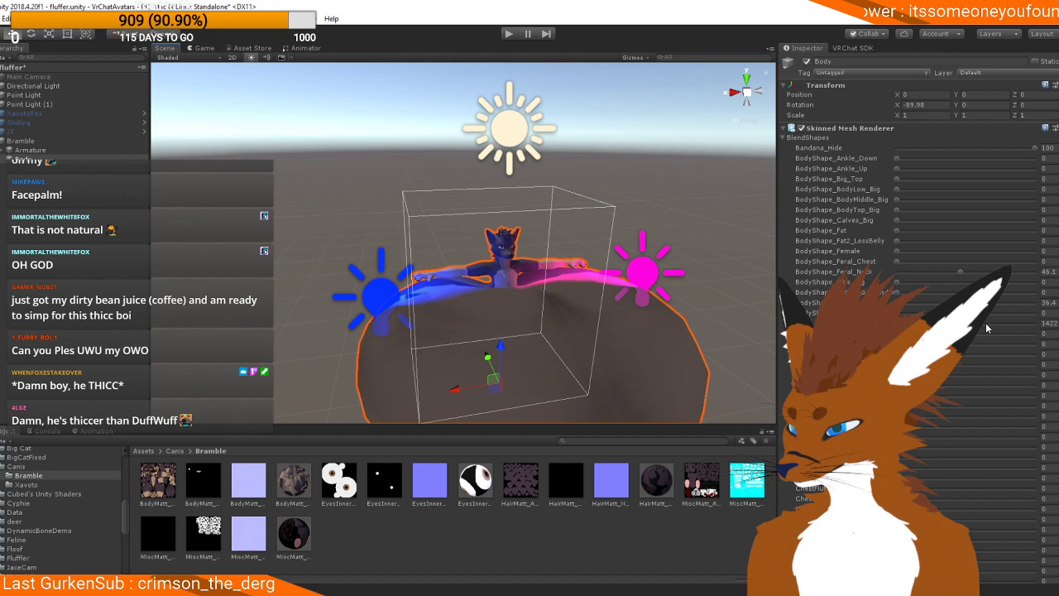
pyautogui.moveTo(986, 323); pyautogui.dragTo(895, 323)
# Step: Examine the avatar's torso, hips and arms from the front and side
pyautogui.scroll(10, 560, 331)
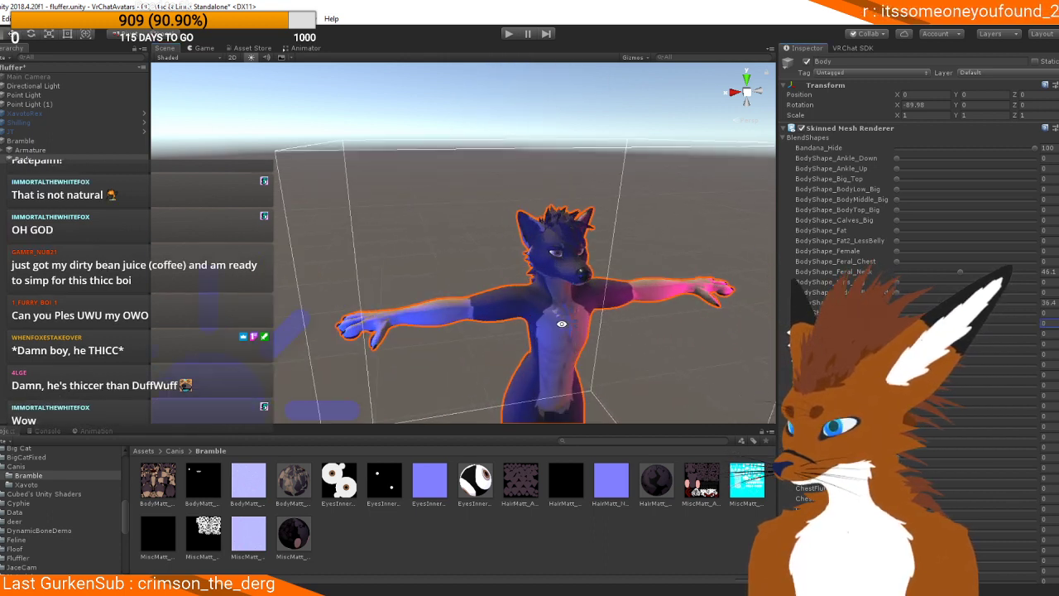
pyautogui.keyDown('alt'); pyautogui.moveTo(561, 323); pyautogui.dragTo(574, 307); pyautogui.keyUp('alt')
pyautogui.moveTo(574, 307); pyautogui.dragTo(574, 208, button='middle')
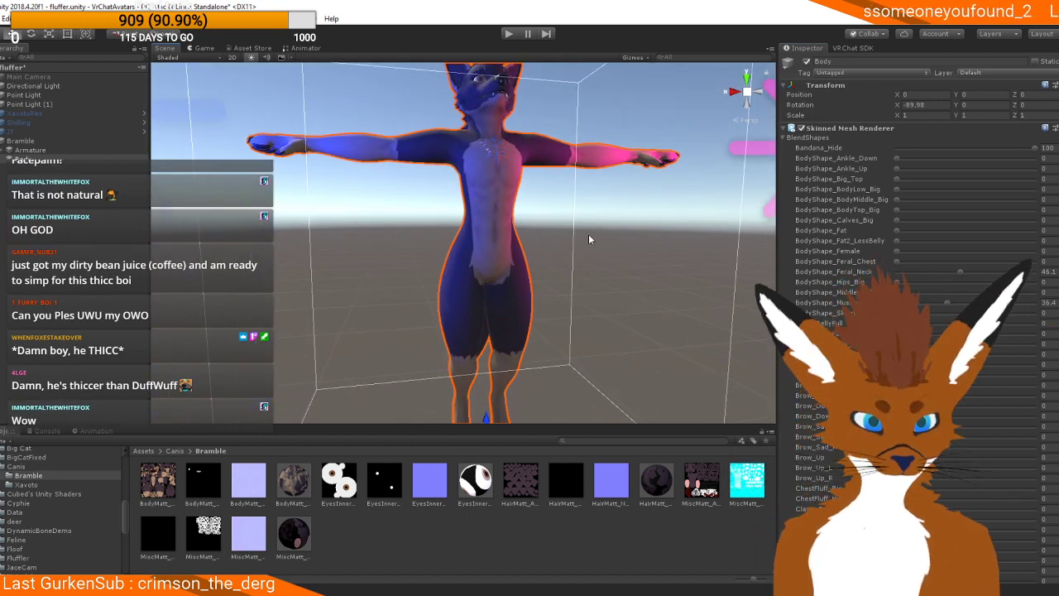
pyautogui.scroll(-3, 984, 354)
pyautogui.moveTo(569, 155); pyautogui.dragTo(579, 276, button='middle')
pyautogui.keyDown('alt'); pyautogui.moveTo(576, 177); pyautogui.dragTo(693, 189); pyautogui.keyUp('alt')
pyautogui.scroll(3, 570, 239)
# Step: Try the Ears_Back blend shape on the Body mesh and raise Ears_Big to about 14.5
pyautogui.scroll(-4, 939, 398)
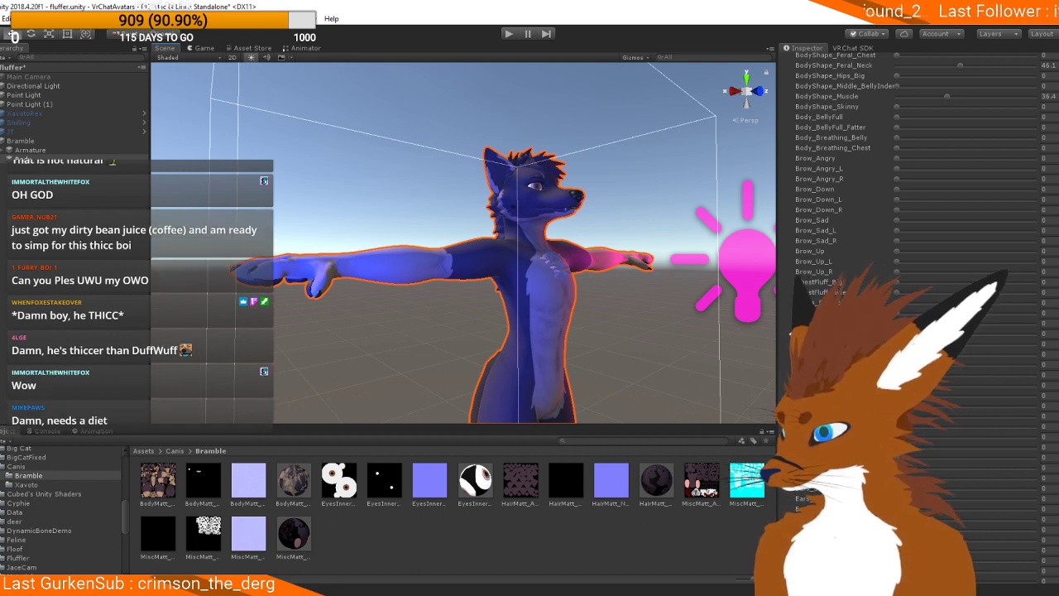
pyautogui.moveTo(939, 398); pyautogui.dragTo(1039, 396)
pyautogui.write('5')
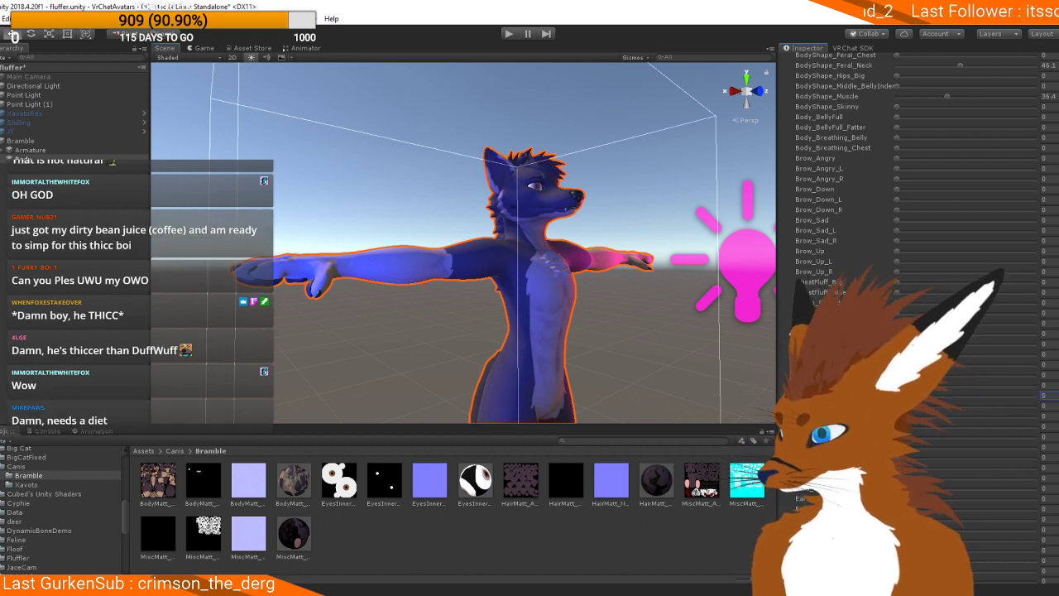
pyautogui.moveTo(898, 426)
pyautogui.mouseDown()
pyautogui.moveTo(927, 426)
pyautogui.moveTo(916, 427)
pyautogui.mouseUp()
pyautogui.keyDown('alt'); pyautogui.moveTo(643, 237); pyautogui.dragTo(414, 273); pyautogui.keyUp('alt')
pyautogui.scroll(7, 529, 211)
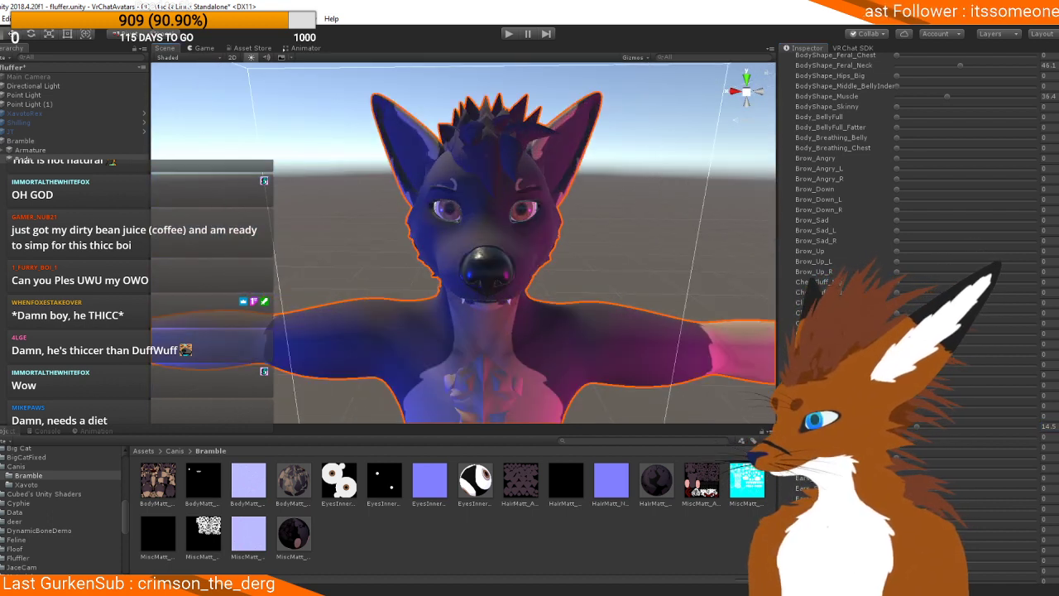
# Step: Try exaggerated Ears_Big values up to about 1761 on the Body mesh
pyautogui.moveTo(915, 427); pyautogui.dragTo(1036, 427)
pyautogui.keyDown('alt'); pyautogui.scroll(4, 579, 297); pyautogui.keyUp('alt')
pyautogui.keyDown('alt'); pyautogui.scroll(-6, 582, 297); pyautogui.keyUp('alt')
pyautogui.moveTo(844, 426); pyautogui.dragTo(166, 464)
pyautogui.keyDown('alt'); pyautogui.scroll(4, 483, 248); pyautogui.keyUp('alt')
pyautogui.scroll(-5, 461, 265)
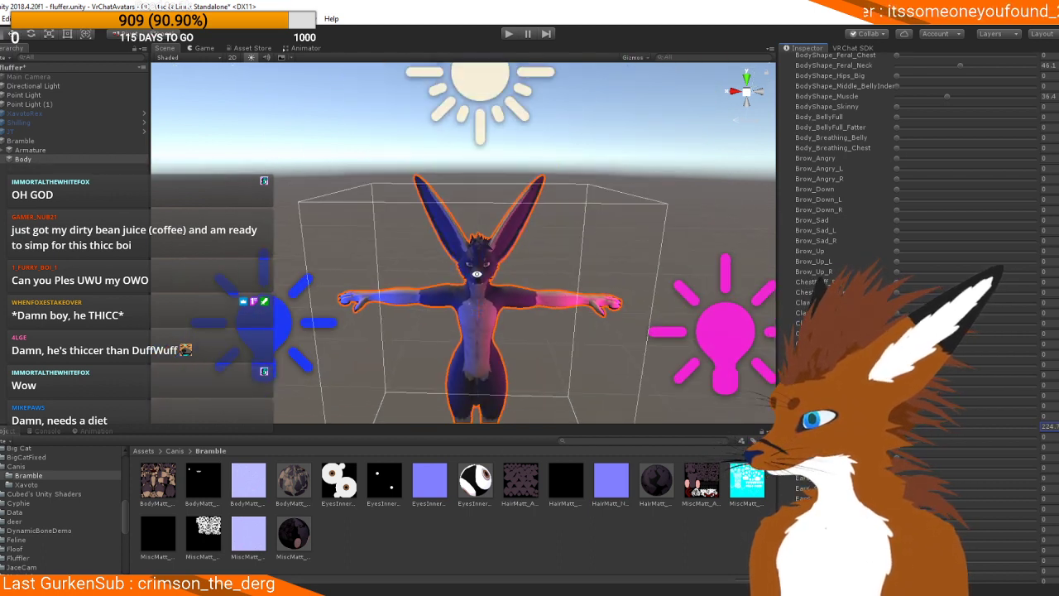
pyautogui.moveTo(844, 426); pyautogui.dragTo(1043, 426)
pyautogui.keyDown('alt'); pyautogui.moveTo(427, 277); pyautogui.dragTo(352, 201); pyautogui.keyUp('alt')
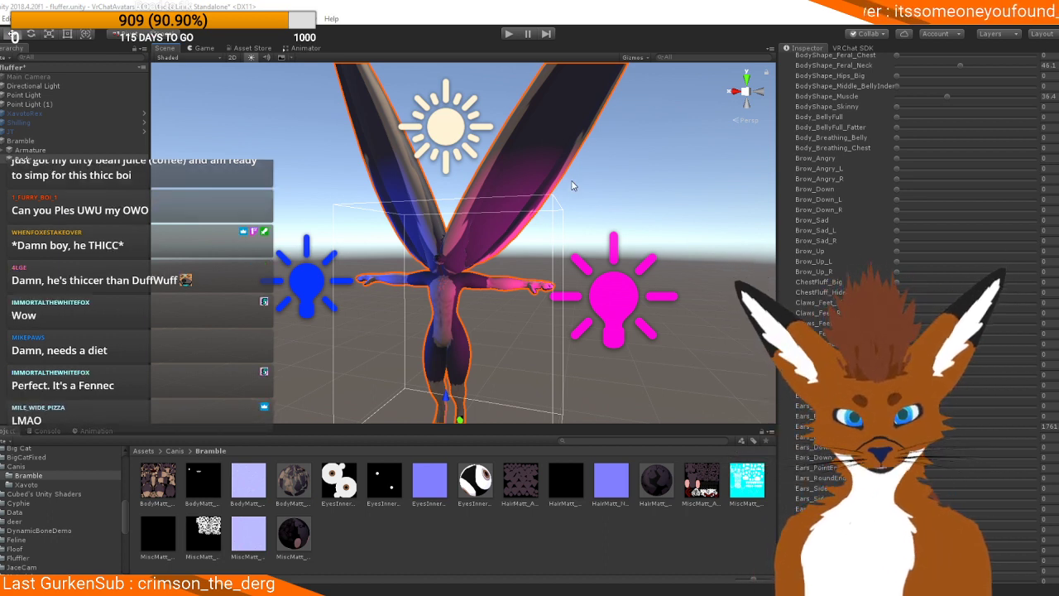
# Step: Set the Body mesh's Ears_Big blend shape to about 6.5
pyautogui.moveTo(1021, 433); pyautogui.dragTo(906, 430)
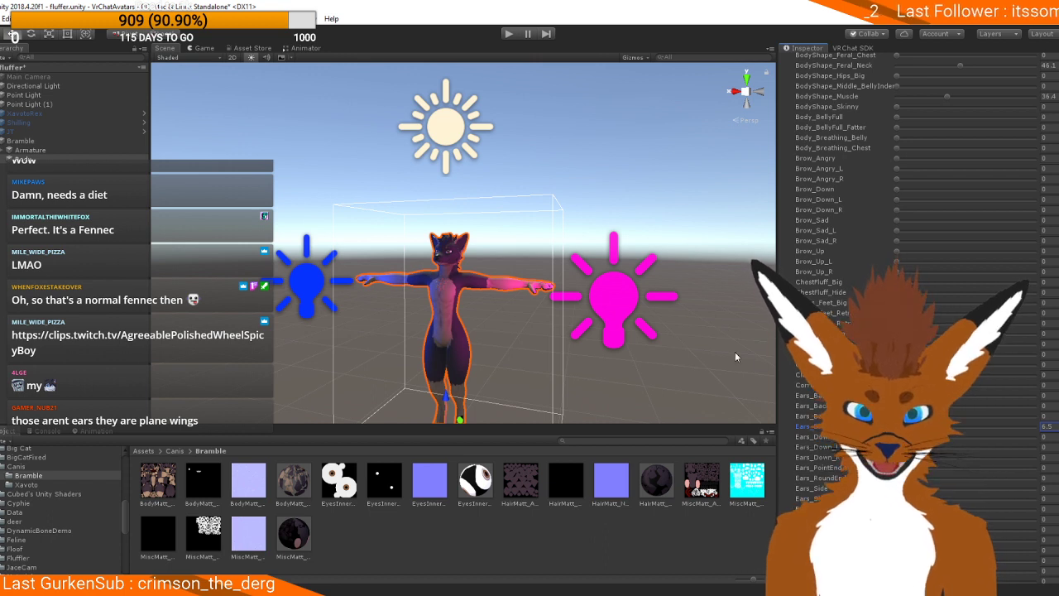
pyautogui.moveTo(378, 259); pyautogui.dragTo(631, 237, button='right')
pyautogui.keyDown('alt'); pyautogui.moveTo(632, 237); pyautogui.dragTo(694, 244); pyautogui.keyUp('alt')
# Step: Bring the ears slightly inward by setting another ear blend shape, below Ears_Big, to about 24
pyautogui.scroll(-4, 868, 207)
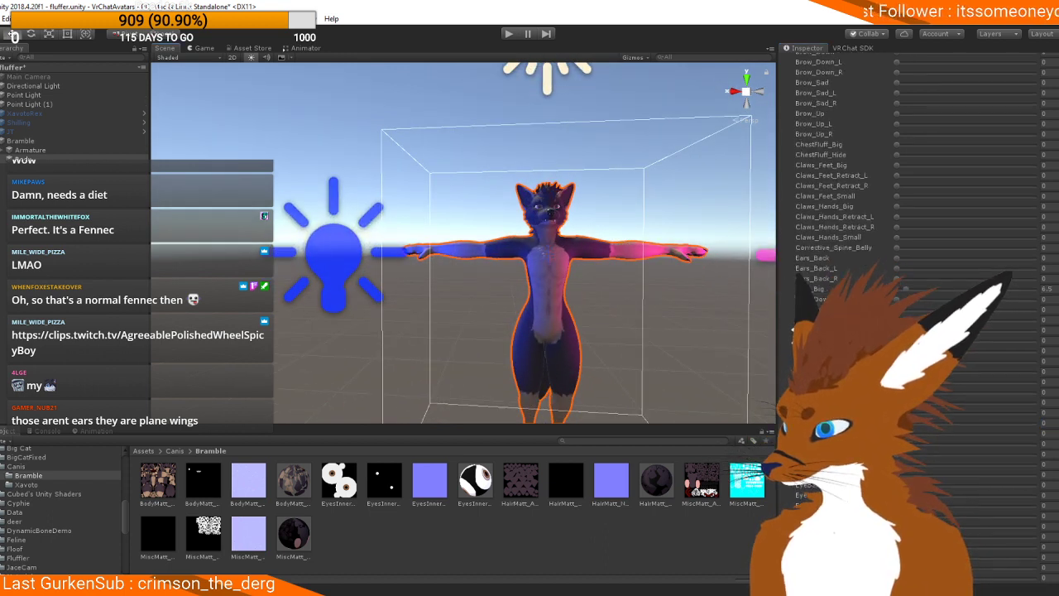
pyautogui.scroll(6, 762, 326)
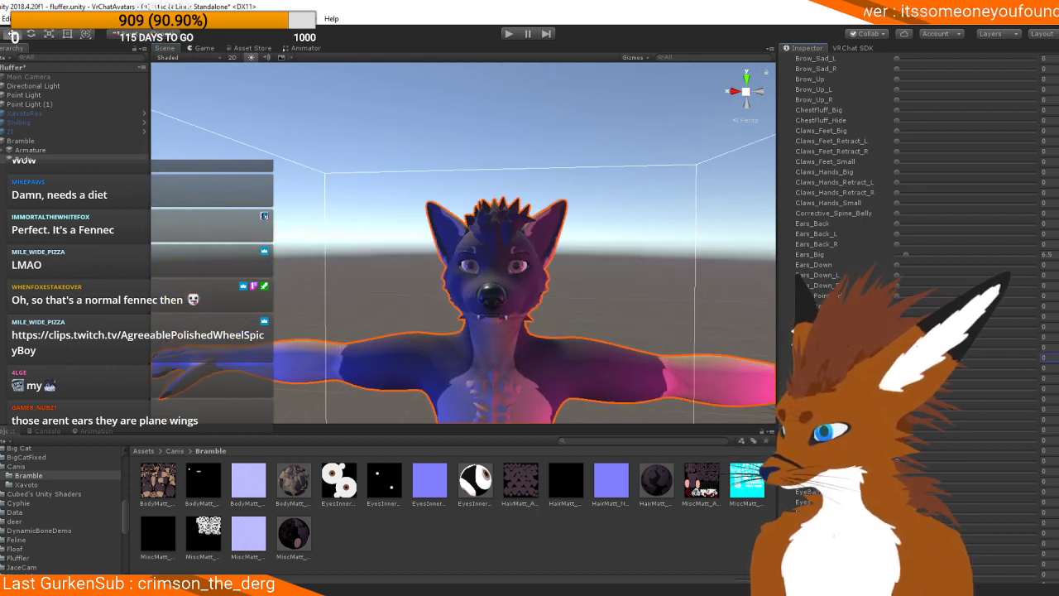
pyautogui.moveTo(897, 358); pyautogui.dragTo(972, 361)
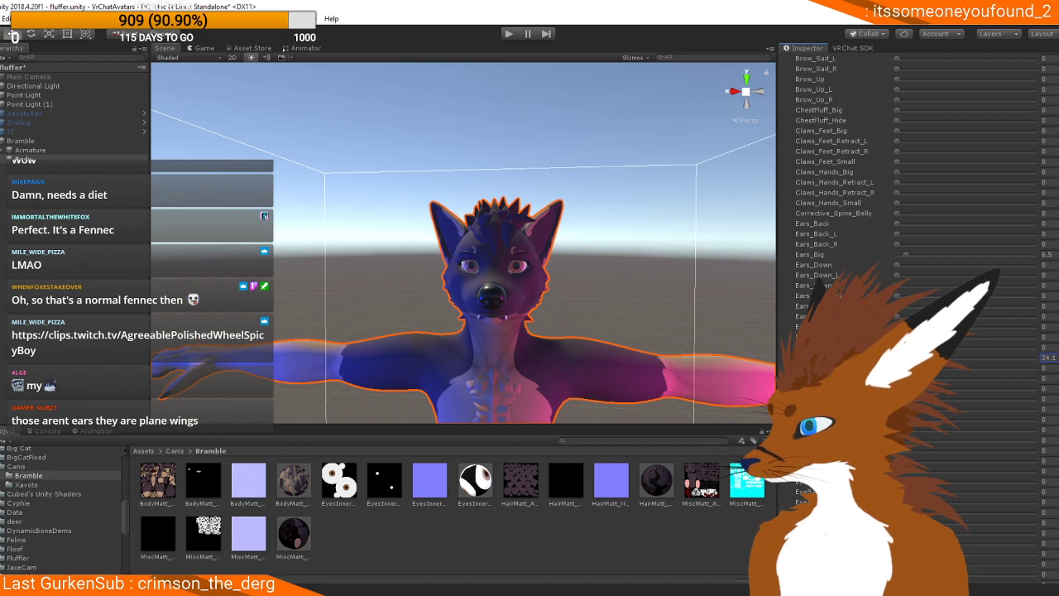
# Step: Try the FaceShape_CheekFluff_Big blend shape on the Body mesh at 100 and at exaggerated values up to about 1447
pyautogui.scroll(-5, 910, 207)
pyautogui.scroll(-5, 910, 206)
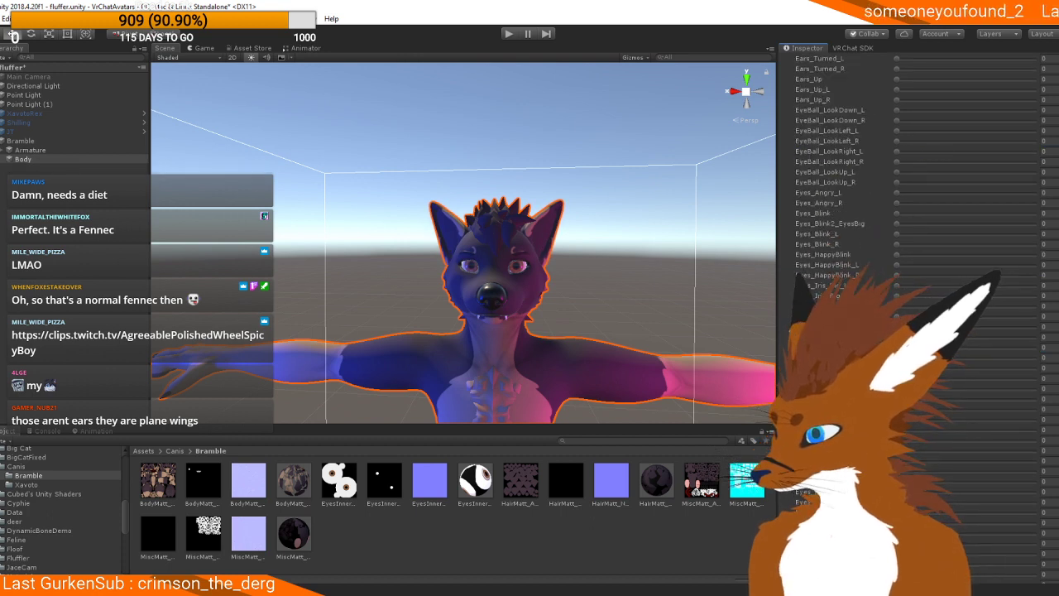
pyautogui.scroll(-5, 892, 237)
pyautogui.scroll(-5, 893, 237)
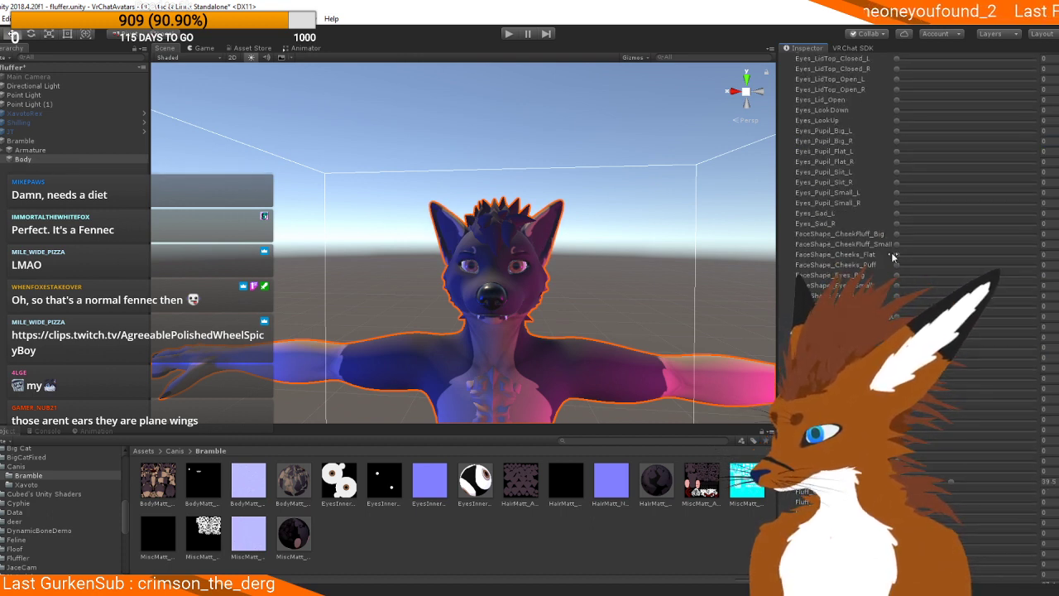
pyautogui.moveTo(897, 234); pyautogui.dragTo(1036, 234)
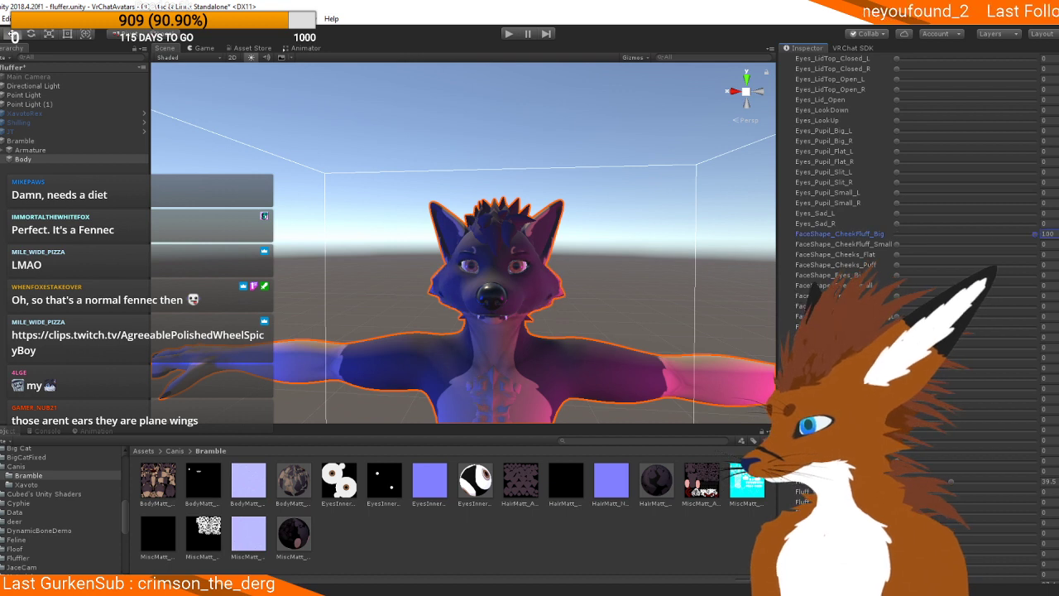
pyautogui.moveTo(855, 232); pyautogui.dragTo(438, 379)
pyautogui.click(199, 345)
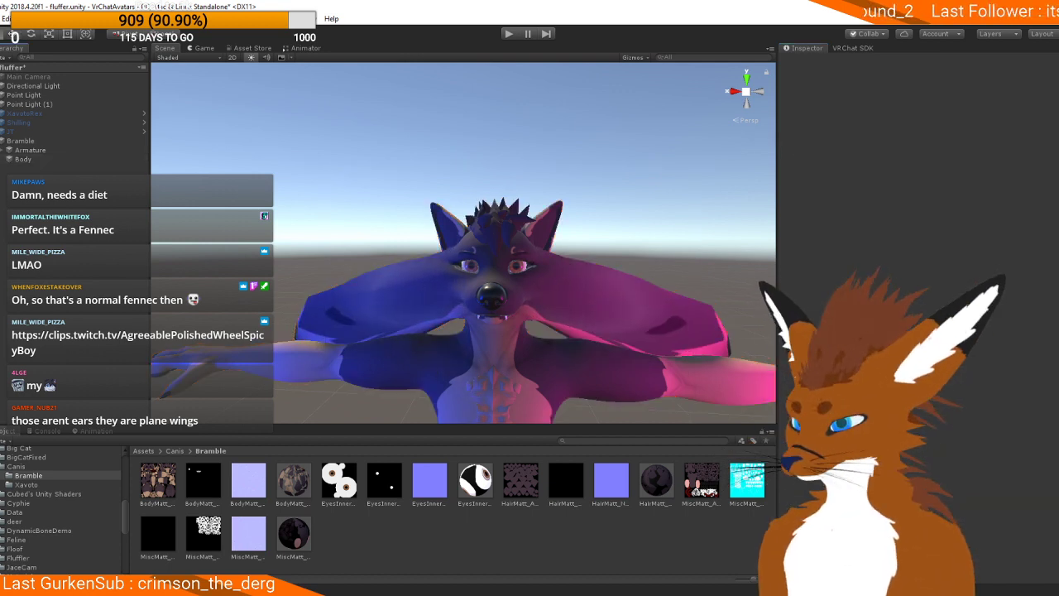
# Step: Set the Body mesh's FaceShape_CheekFluff_Big blend shape to about 34.4 and check the cheek fluff from the side and front
pyautogui.click(24, 160)
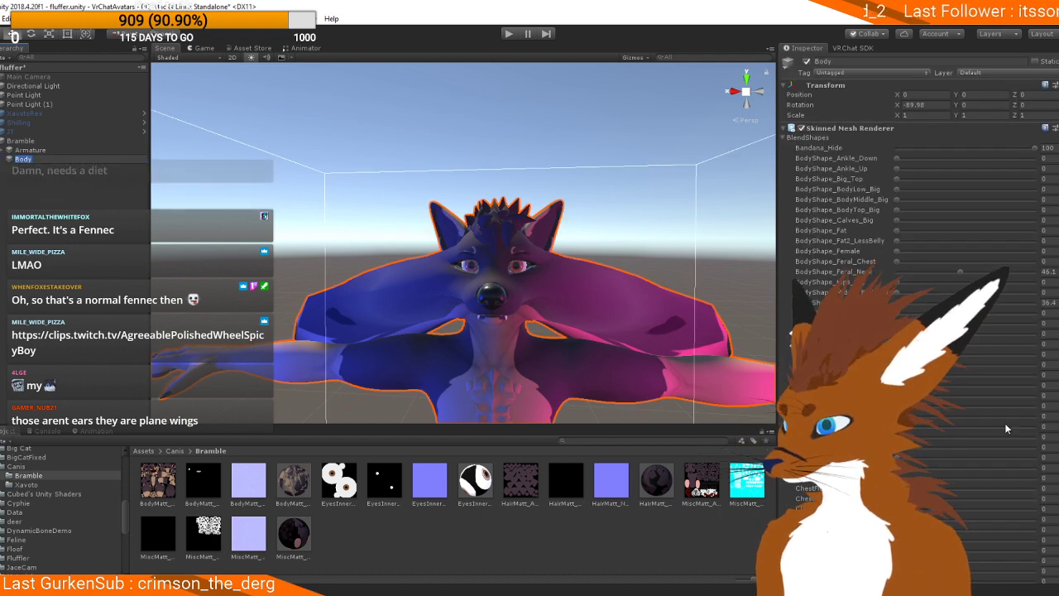
pyautogui.scroll(-10, 993, 424)
pyautogui.scroll(-5, 995, 410)
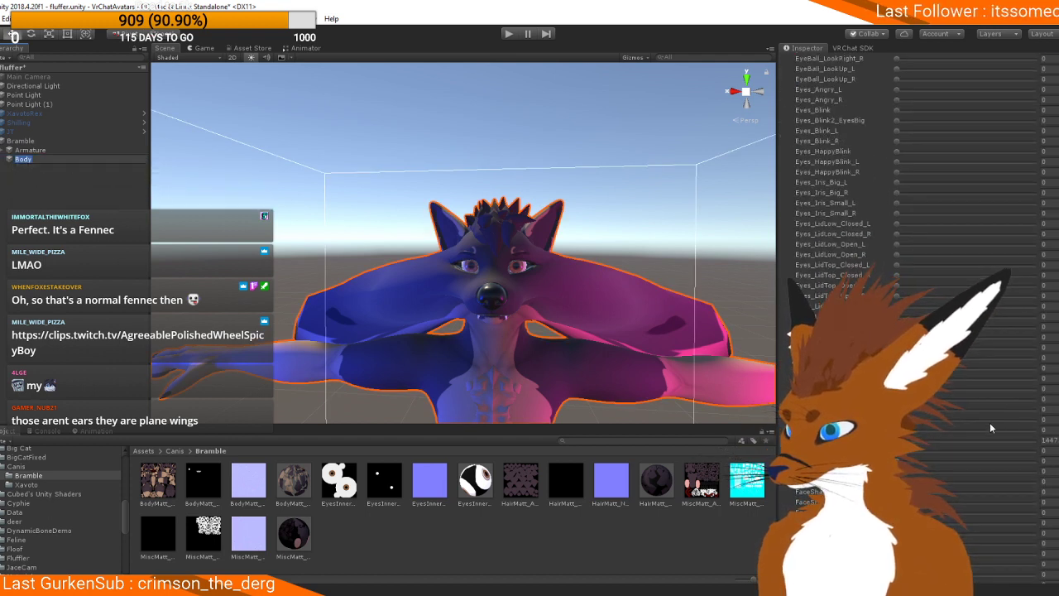
pyautogui.click(947, 441)
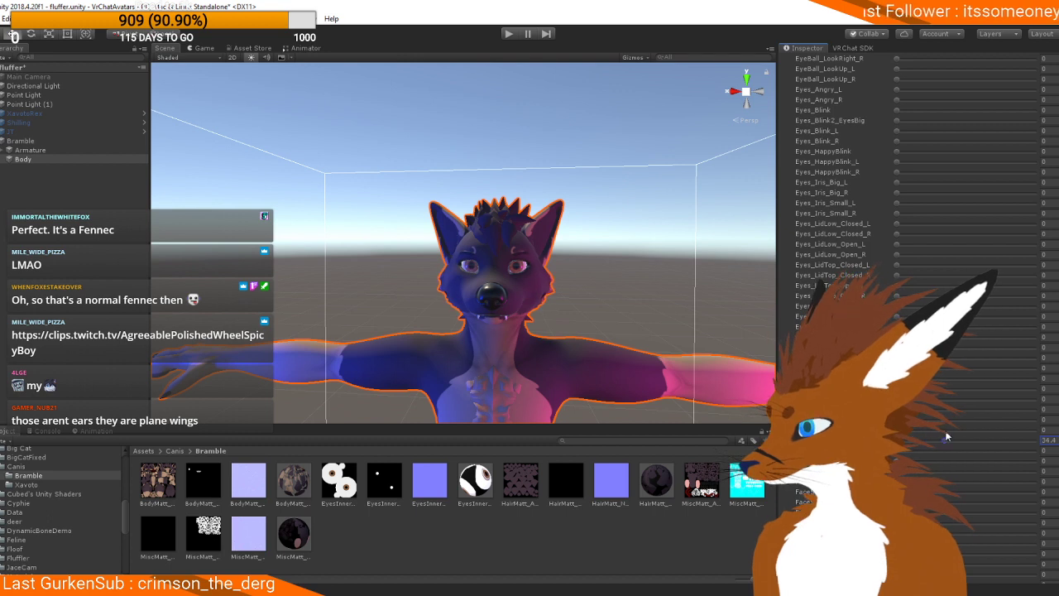
pyautogui.keyDown('alt'); pyautogui.moveTo(534, 300); pyautogui.dragTo(372, 285); pyautogui.keyUp('alt')
pyautogui.scroll(-3, 463, 285)
pyautogui.scroll(3, 463, 286)
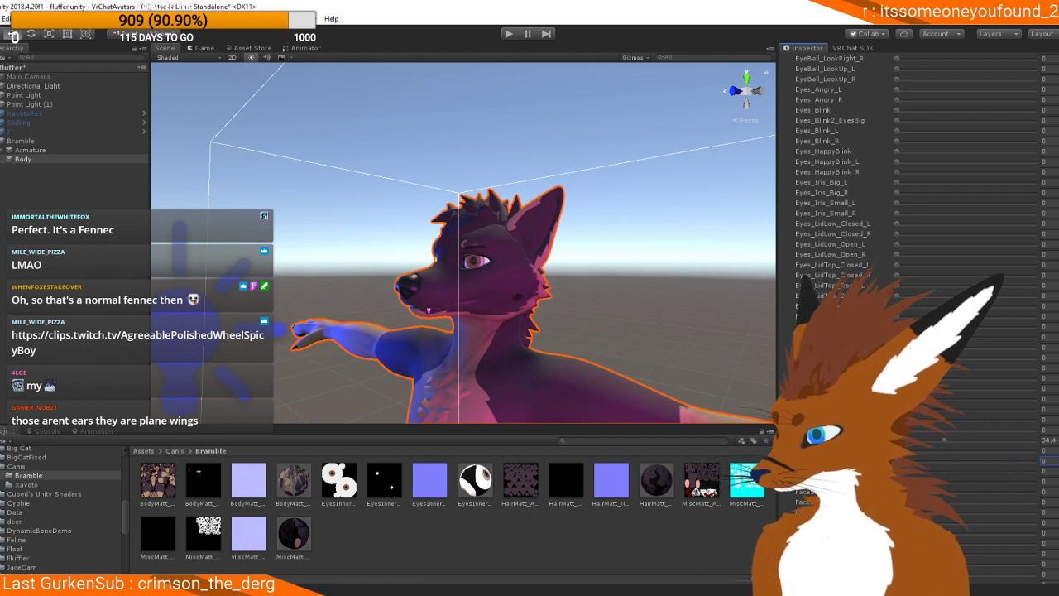
pyautogui.keyDown('alt'); pyautogui.moveTo(405, 294); pyautogui.dragTo(627, 295); pyautogui.keyUp('alt')
# Step: Try FaceShape_Cheeks_Puff on the Body mesh at about 943 and at about 11.9
pyautogui.moveTo(910, 471); pyautogui.dragTo(318, 481)
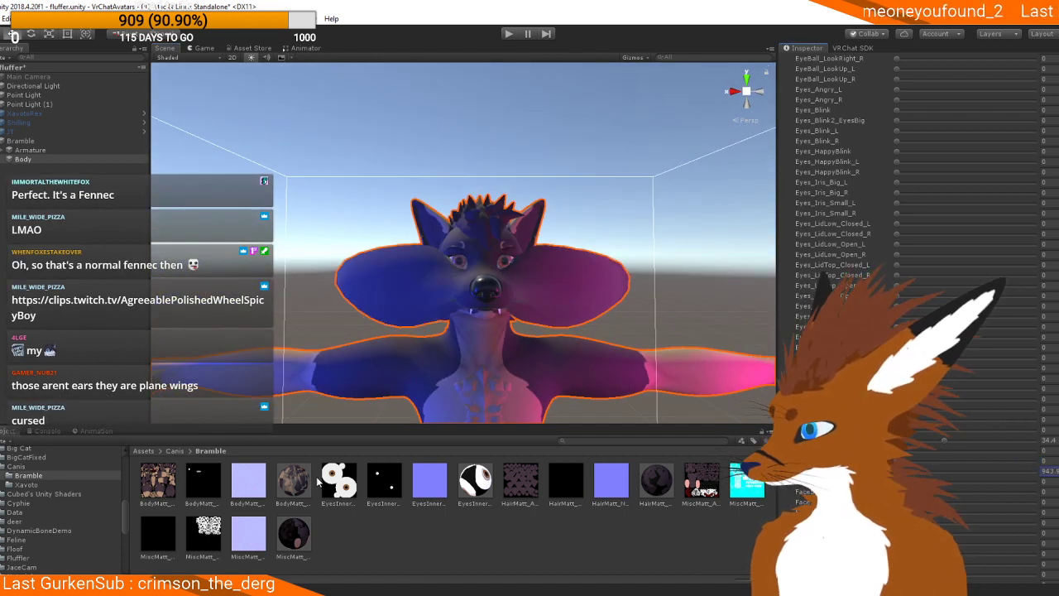
pyautogui.moveTo(1055, 442); pyautogui.dragTo(861, 471)
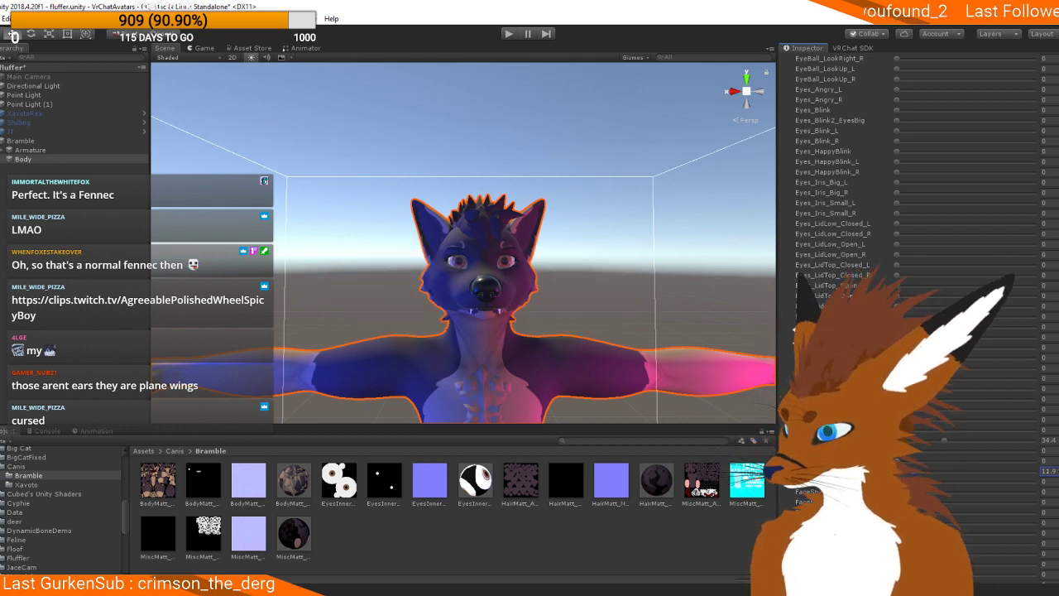
pyautogui.keyDown('alt'); pyautogui.moveTo(459, 354); pyautogui.dragTo(539, 380); pyautogui.keyUp('alt')
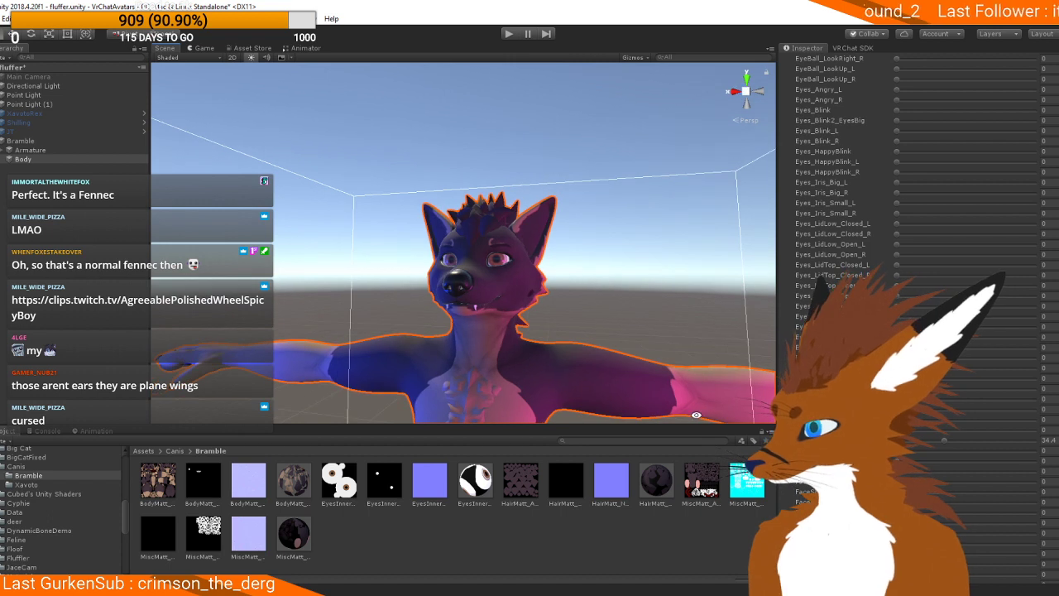
# Step: Try FaceShape_Eyes_Big on the Body mesh at about -160 and about 66.7, viewing the face up close
pyautogui.write('100')
pyautogui.press('Return')
pyautogui.moveTo(860, 481); pyautogui.dragTo(794, 65)
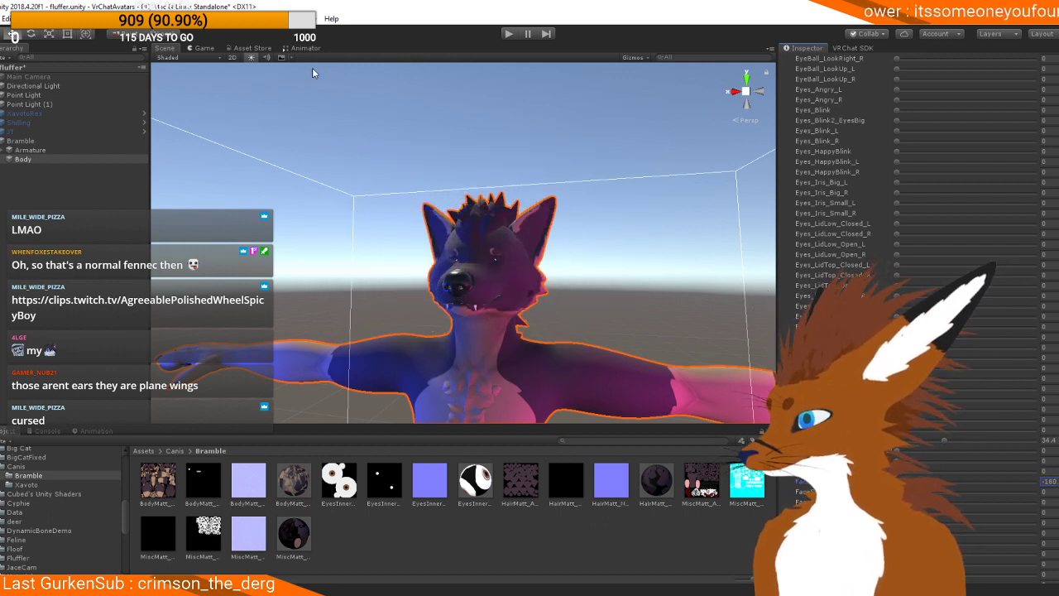
pyautogui.moveTo(305, 72); pyautogui.dragTo(317, 72)
pyautogui.scroll(3, 508, 146)
pyautogui.keyDown('alt'); pyautogui.moveTo(508, 147); pyautogui.dragTo(554, 181); pyautogui.keyUp('alt')
pyautogui.click(1017, 480)
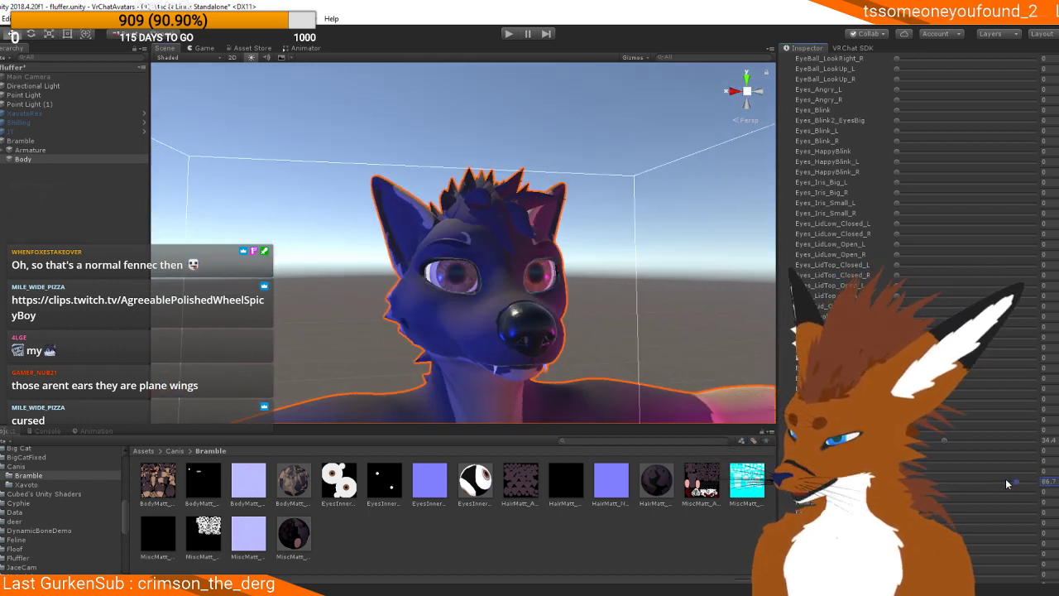
# Step: Try shrinking the eyes with FaceShape_Eyes_Big values down to about -213, and reset the shape to 0
pyautogui.moveTo(815, 481); pyautogui.dragTo(354, 426)
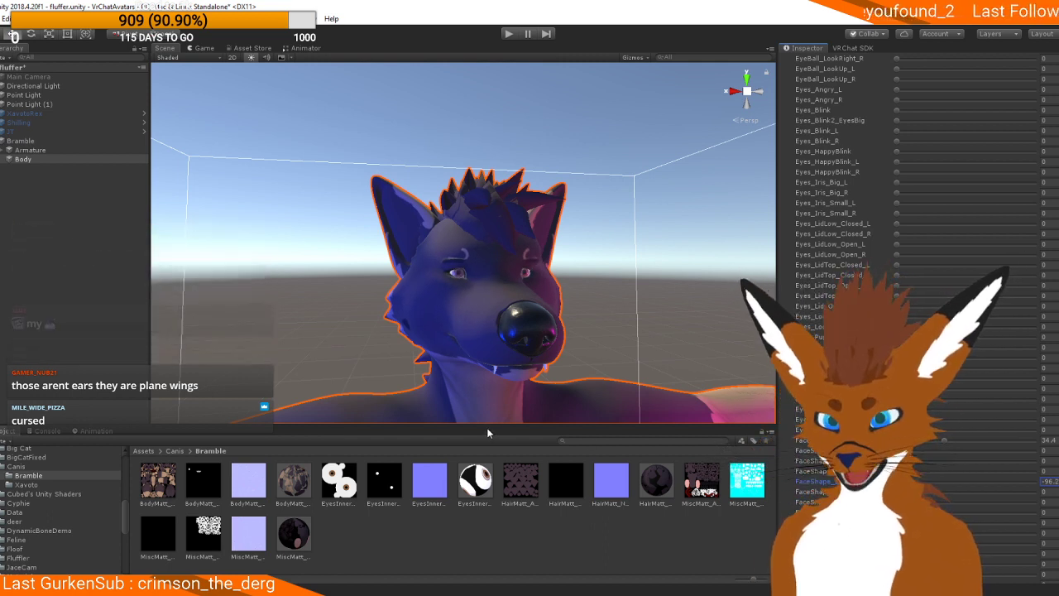
pyautogui.moveTo(487, 428); pyautogui.dragTo(247, 401)
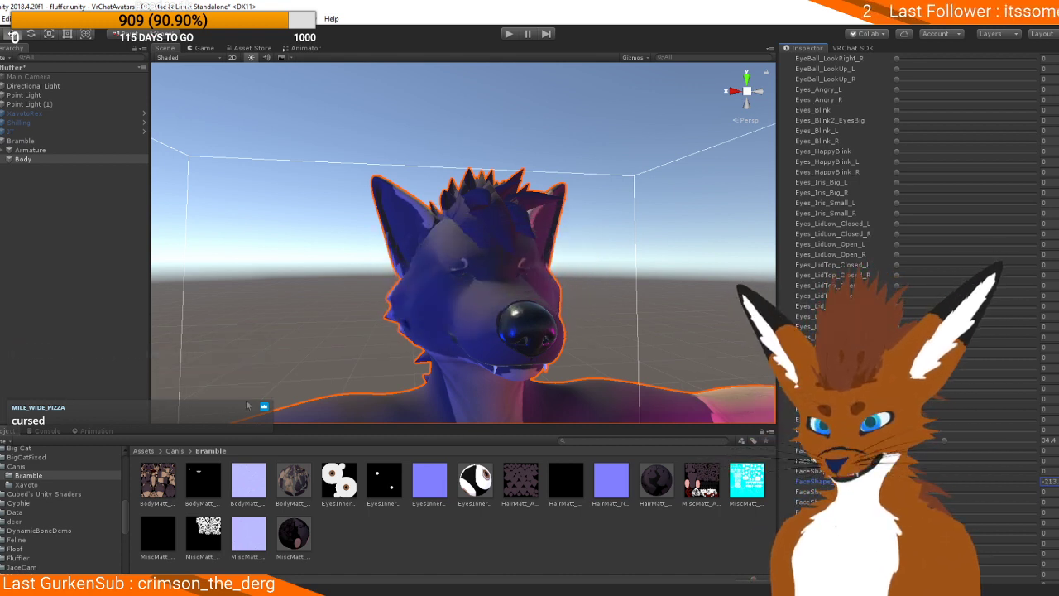
pyautogui.moveTo(385, 406); pyautogui.dragTo(694, 430)
pyautogui.click(1054, 482)
pyautogui.write('0')
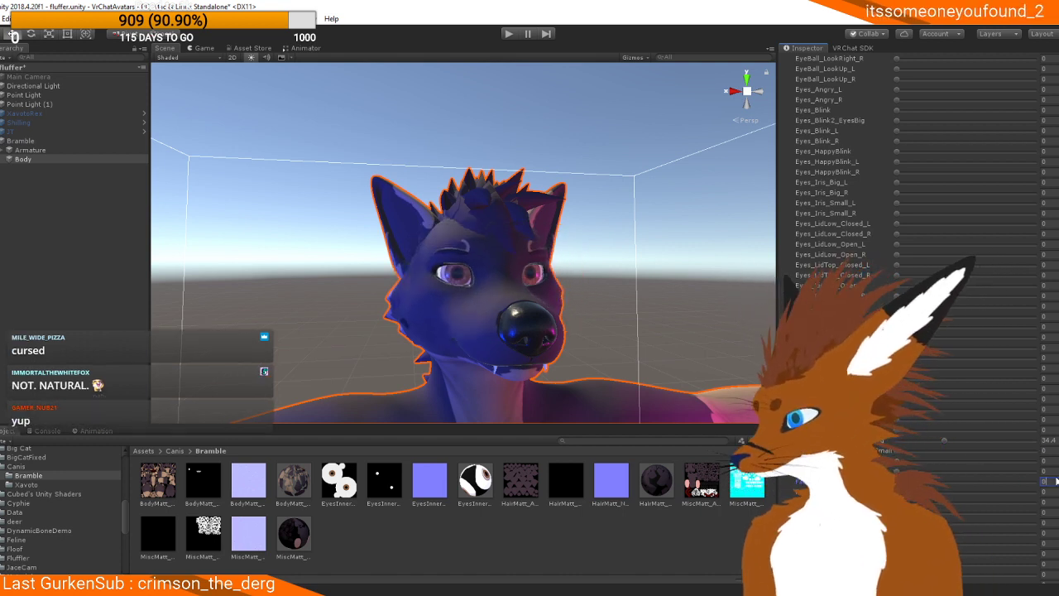
# Step: Try the muzzle-enlarging face shape at 100 and about 435, inspecting the snout from several angles
pyautogui.moveTo(897, 492); pyautogui.dragTo(708, 485)
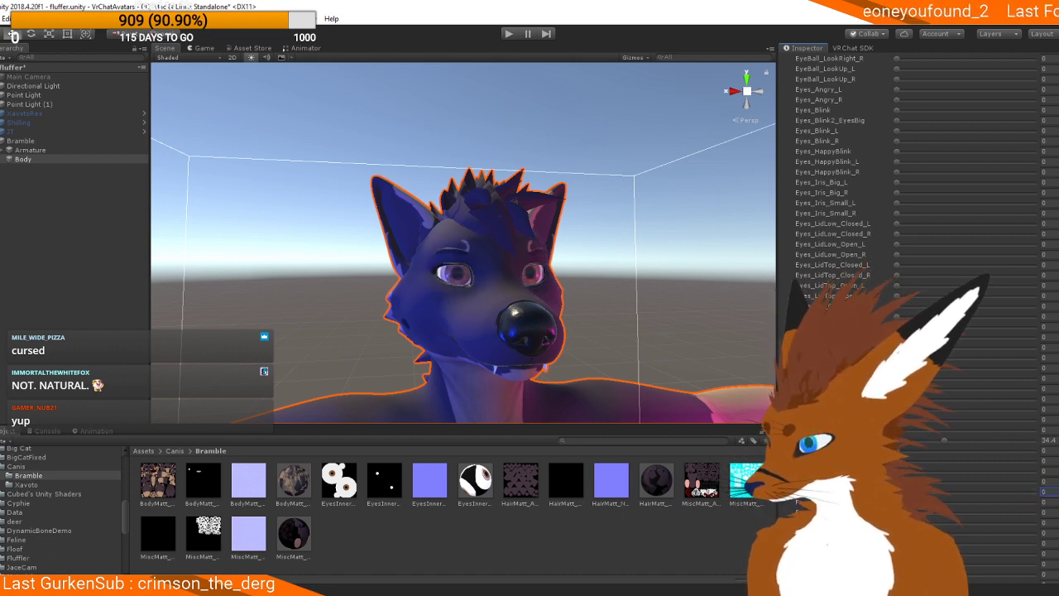
pyautogui.write('100')
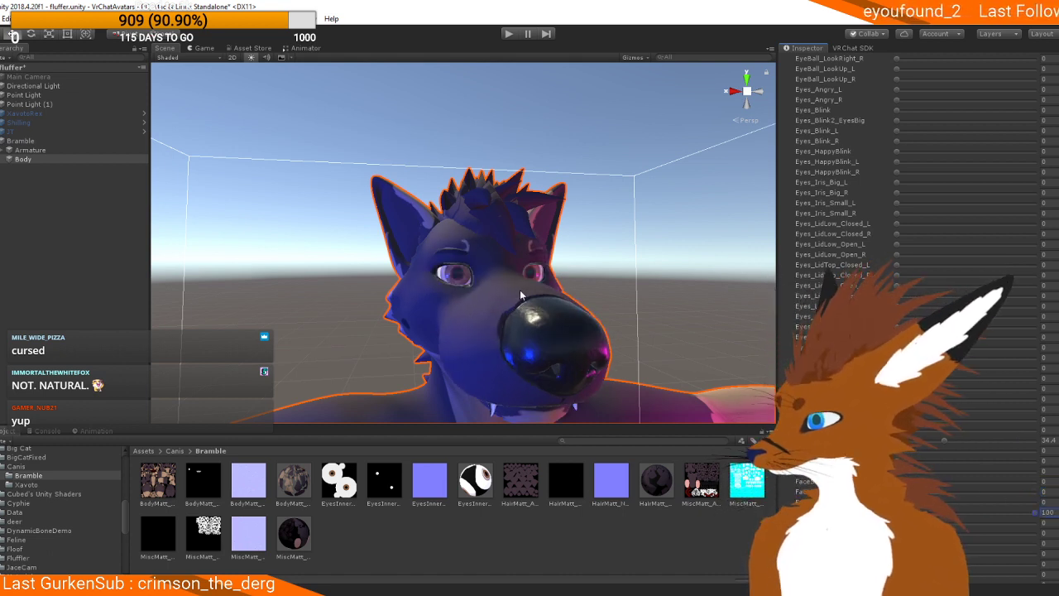
pyautogui.keyDown('alt'); pyautogui.moveTo(356, 283); pyautogui.dragTo(505, 273); pyautogui.keyUp('alt')
pyautogui.moveTo(806, 512); pyautogui.dragTo(529, 533)
pyautogui.keyDown('alt'); pyautogui.scroll(5, 432, 254); pyautogui.keyUp('alt')
pyautogui.keyDown('alt'); pyautogui.scroll(-3, 387, 251); pyautogui.keyUp('alt')
pyautogui.keyDown('alt'); pyautogui.moveTo(364, 267); pyautogui.dragTo(463, 256); pyautogui.keyUp('alt')
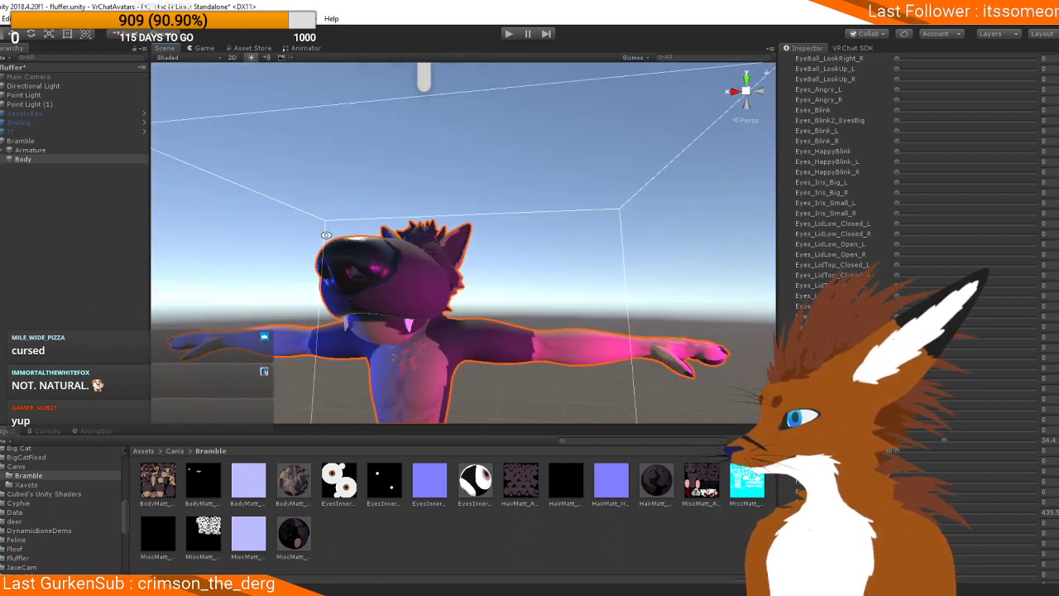
pyautogui.keyDown('alt'); pyautogui.scroll(3, 366, 248); pyautogui.keyUp('alt')
pyautogui.keyDown('alt'); pyautogui.scroll(-3, 367, 248); pyautogui.keyUp('alt')
pyautogui.keyDown('alt'); pyautogui.moveTo(331, 289); pyautogui.dragTo(453, 278); pyautogui.keyUp('alt')
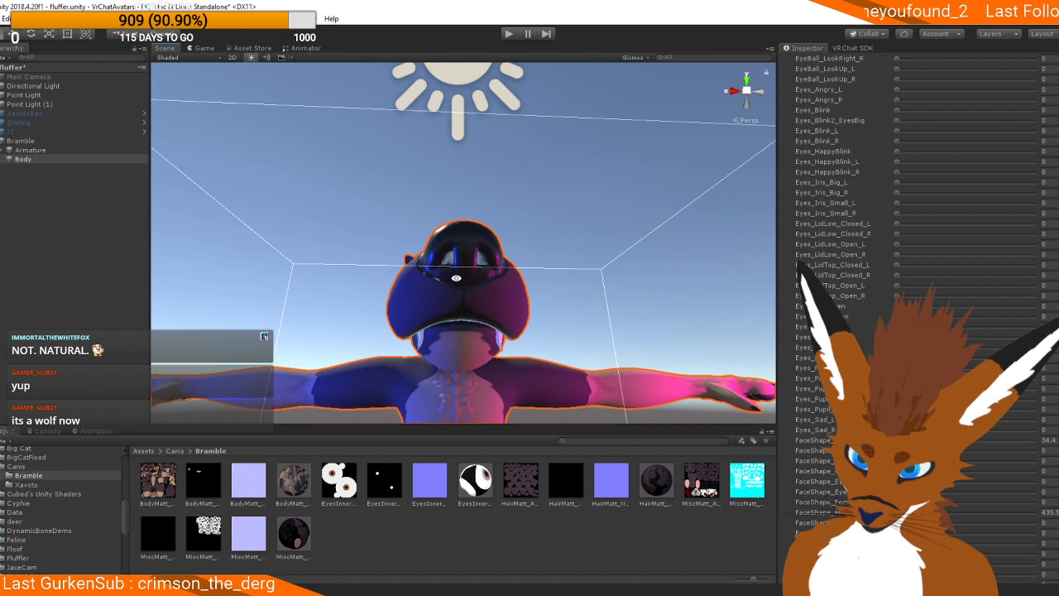
pyautogui.keyDown('alt'); pyautogui.moveTo(456, 278); pyautogui.dragTo(355, 277); pyautogui.keyUp('alt')
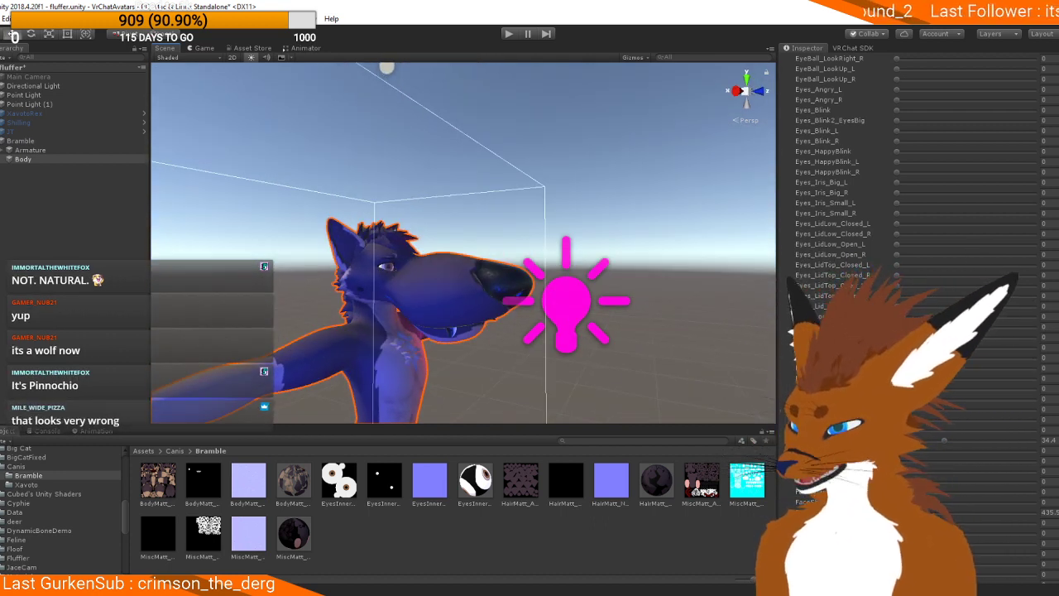
# Step: Try extreme values from about 1640 to 7854 on the muzzle-enlarging face shape and return it to 0
pyautogui.moveTo(827, 512); pyautogui.dragTo(1042, 512)
pyautogui.scroll(3, 625, 326)
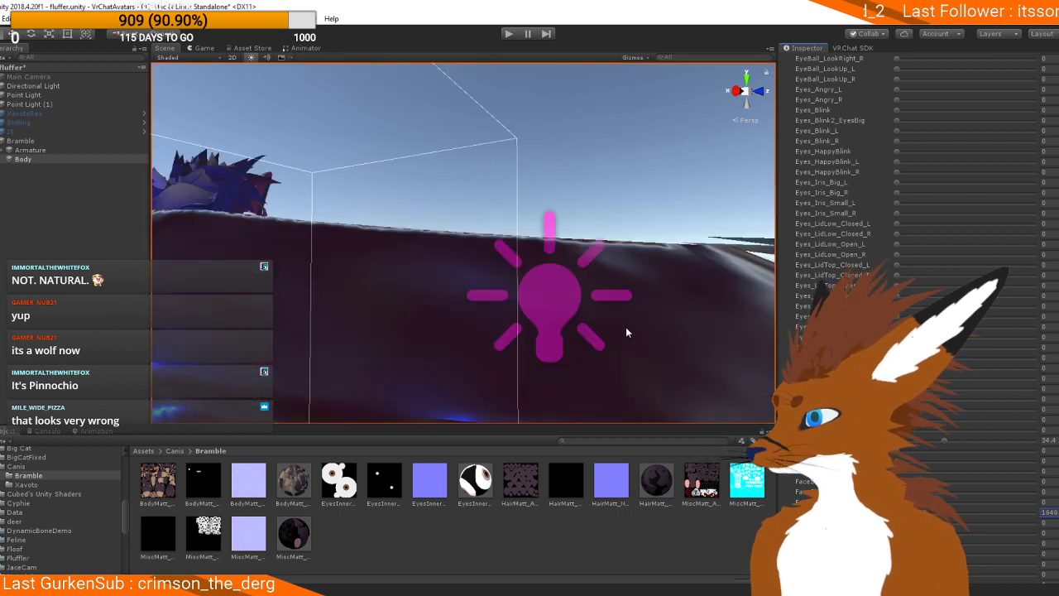
pyautogui.scroll(-5, 562, 322)
pyautogui.scroll(-7, 532, 312)
pyautogui.keyDown('alt'); pyautogui.moveTo(553, 329); pyautogui.dragTo(746, 406); pyautogui.keyUp('alt')
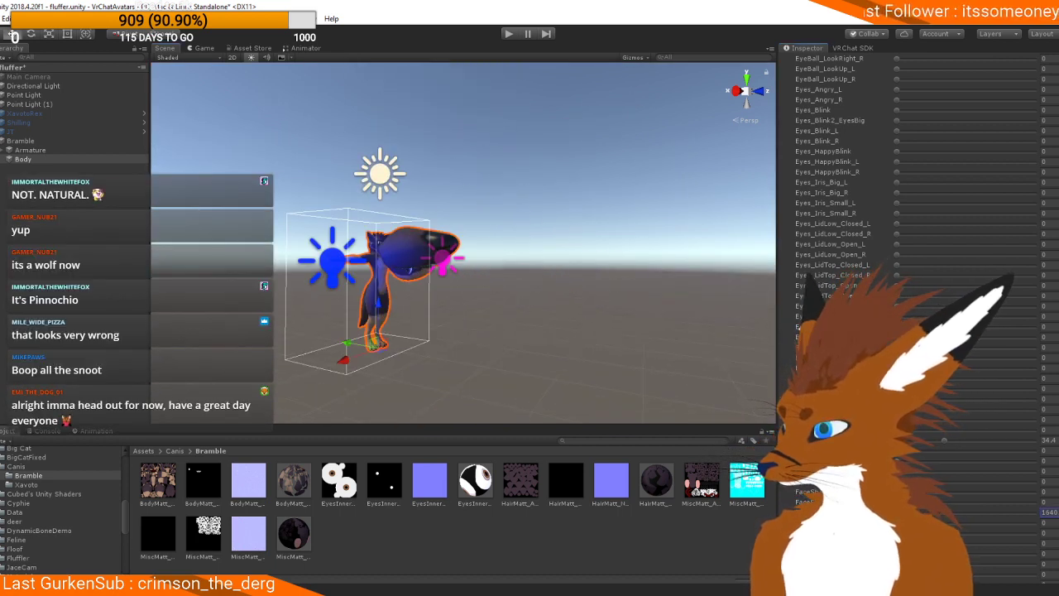
pyautogui.moveTo(827, 512); pyautogui.dragTo(1018, 35)
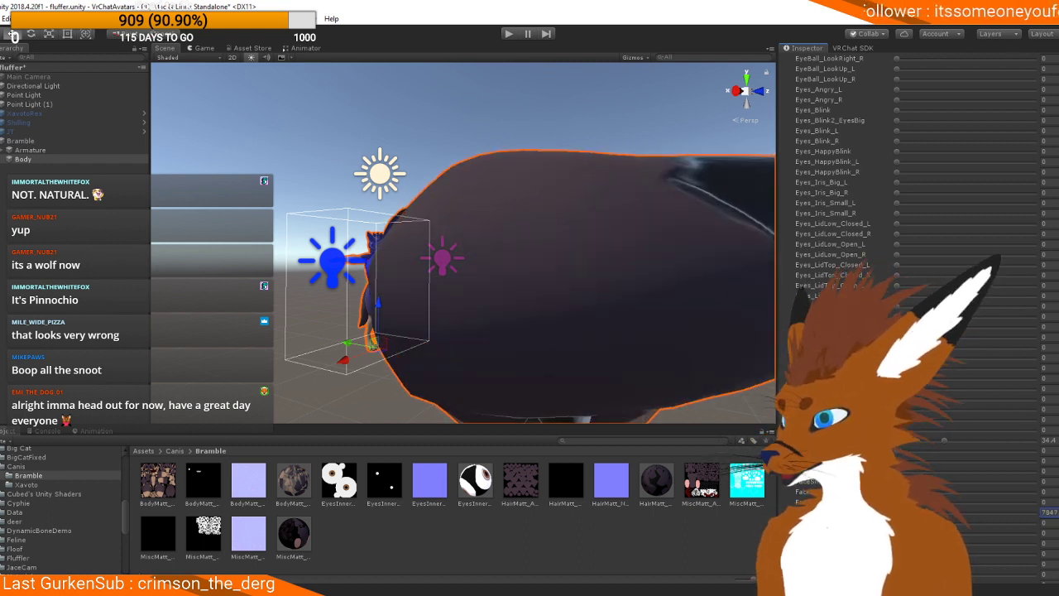
pyautogui.scroll(-4, 364, 263)
pyautogui.keyDown('alt'); pyautogui.moveTo(364, 263); pyautogui.dragTo(257, 287); pyautogui.keyUp('alt')
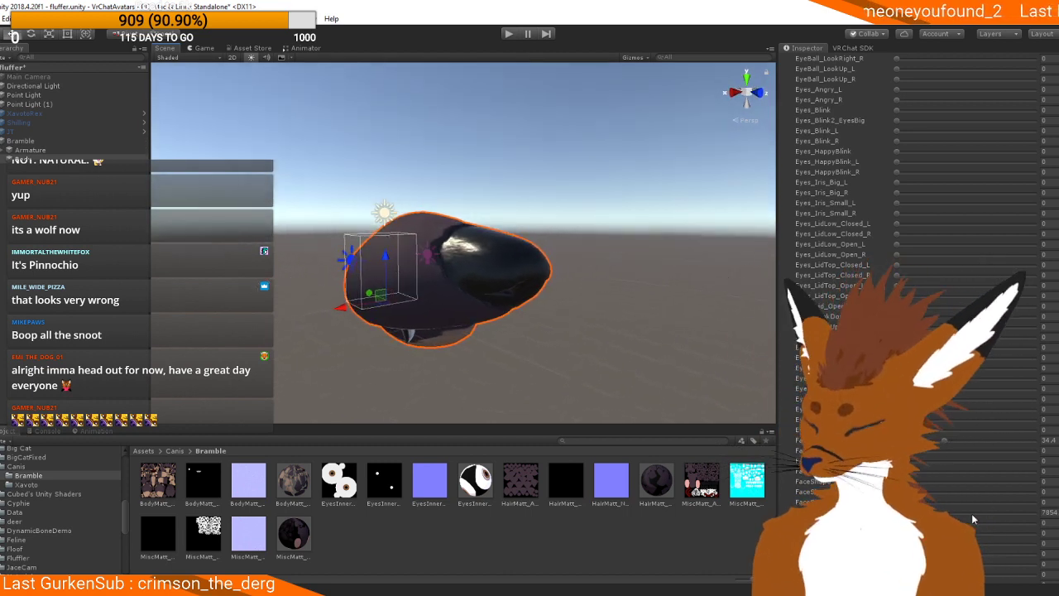
pyautogui.moveTo(943, 514); pyautogui.dragTo(896, 513)
# Step: Examine the side profile of the avatar's head and muzzle up close
pyautogui.scroll(8, 340, 251)
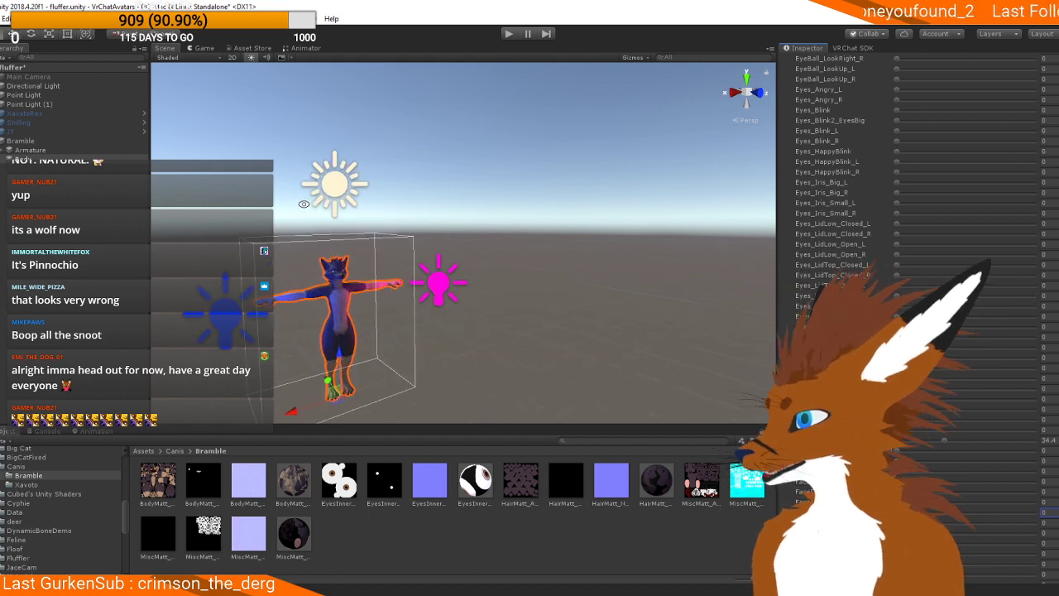
pyautogui.keyDown('alt'); pyautogui.moveTo(340, 251); pyautogui.dragTo(574, 207); pyautogui.keyUp('alt')
pyautogui.scroll(10, 572, 206)
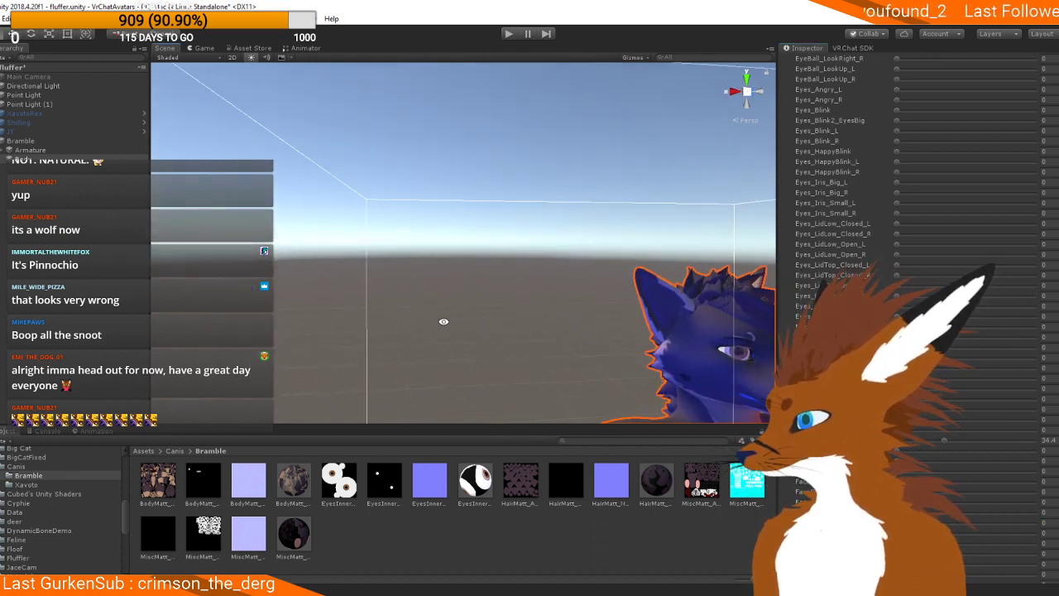
pyautogui.moveTo(354, 169); pyautogui.dragTo(190, 125, button='middle')
pyautogui.moveTo(525, 248); pyautogui.dragTo(284, 207, button='middle')
pyautogui.keyDown('alt'); pyautogui.moveTo(207, 207); pyautogui.dragTo(579, 212); pyautogui.keyUp('alt')
pyautogui.scroll(-5, 579, 217)
pyautogui.scroll(10, 579, 221)
pyautogui.scroll(-6, 571, 226)
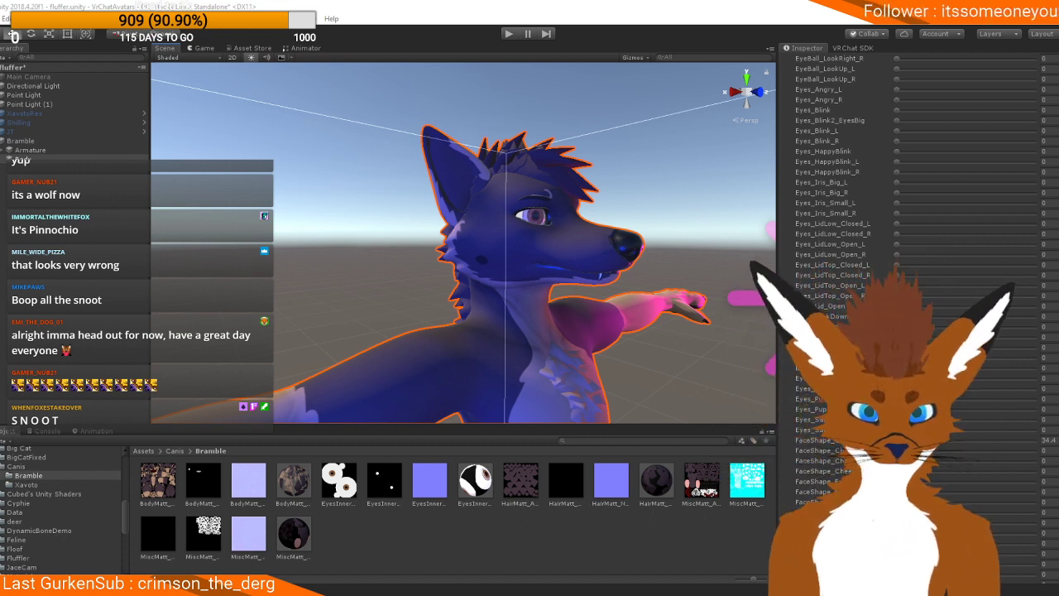
# Step: Bring up the Bramble reference sheet in Photos and zoom in on the front-view character's face and muzzle
pyautogui.moveTo(1055, 182); pyautogui.dragTo(901, 134)
pyautogui.moveTo(828, 150); pyautogui.dragTo(323, 306)
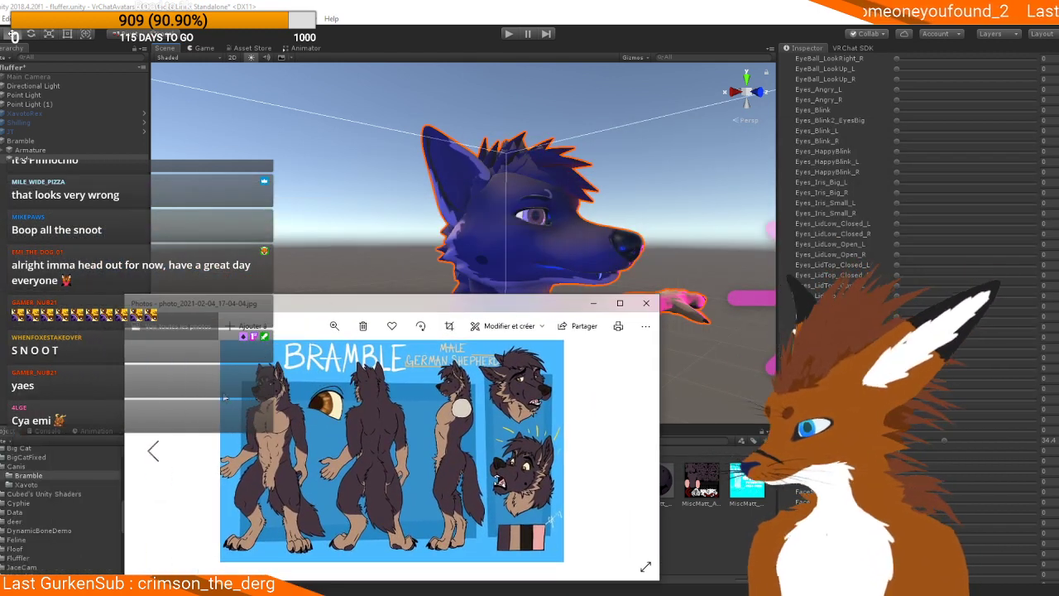
pyautogui.keyDown('ctrl'); pyautogui.scroll(5, 225, 398); pyautogui.keyUp('ctrl')
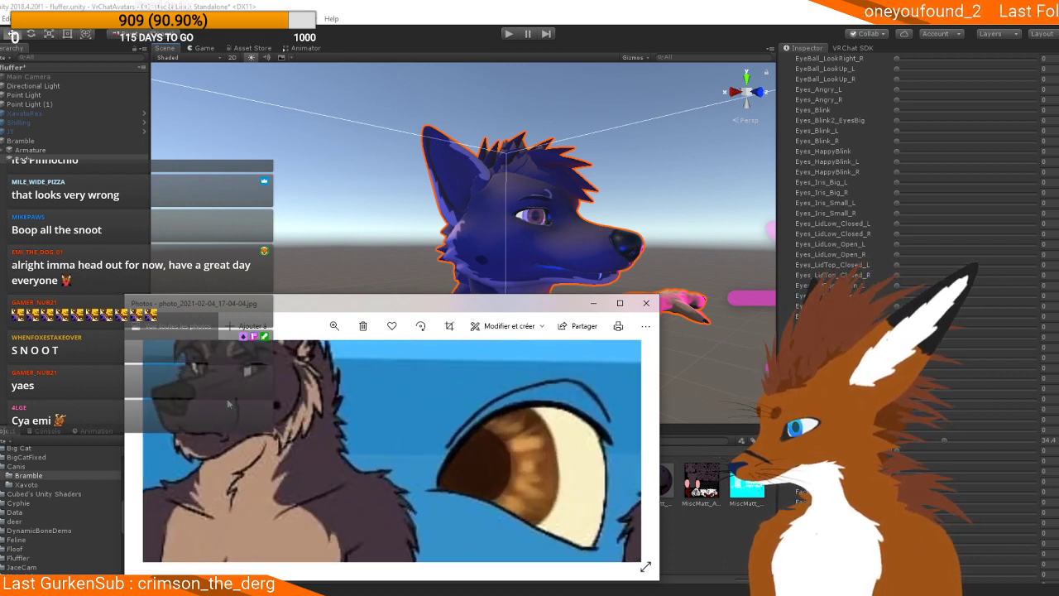
pyautogui.moveTo(229, 403); pyautogui.dragTo(273, 433)
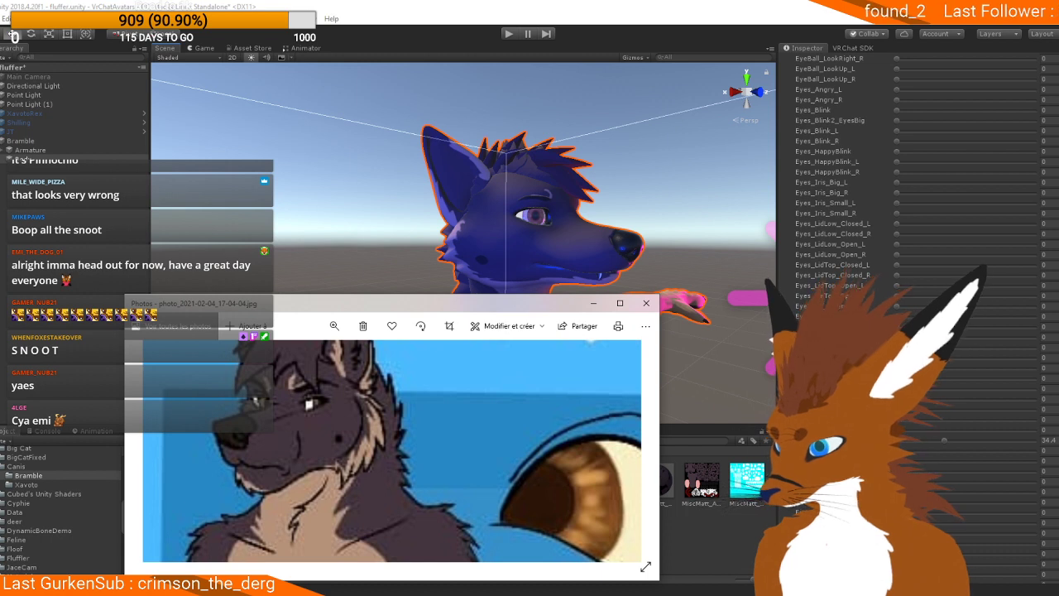
# Step: Set the muzzle-enlarging face shape to about 8.3, the shape directly below it to about 4.2, and a further face shape to about 27.4
pyautogui.scroll(-2, 831, 166)
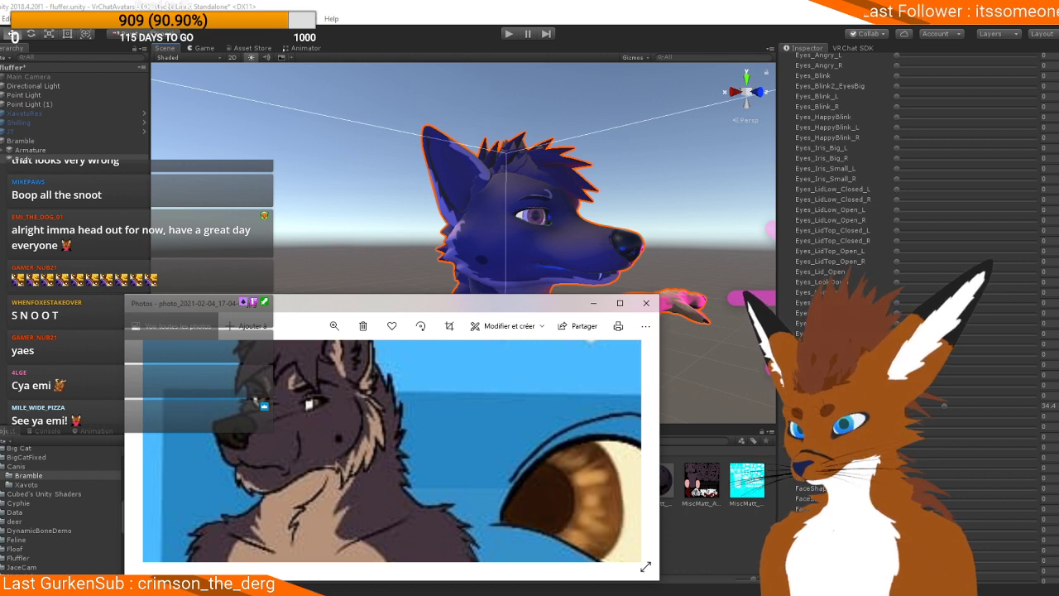
pyautogui.click(896, 477)
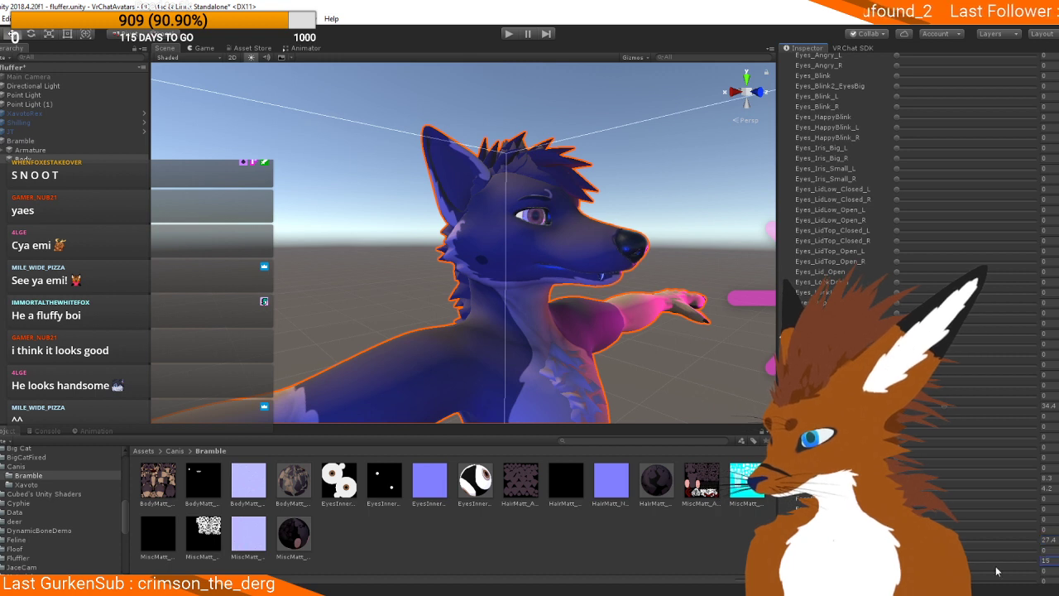
pyautogui.keyDown('alt'); pyautogui.moveTo(676, 304); pyautogui.dragTo(416, 301); pyautogui.keyUp('alt')
pyautogui.scroll(-3, 416, 300)
pyautogui.keyDown('alt'); pyautogui.moveTo(662, 323); pyautogui.dragTo(555, 314); pyautogui.keyUp('alt')
pyautogui.scroll(-2, 554, 314)
pyautogui.moveTo(554, 314); pyautogui.dragTo(484, 260, button='middle')
pyautogui.moveTo(539, 287); pyautogui.dragTo(548, 223, button='middle')
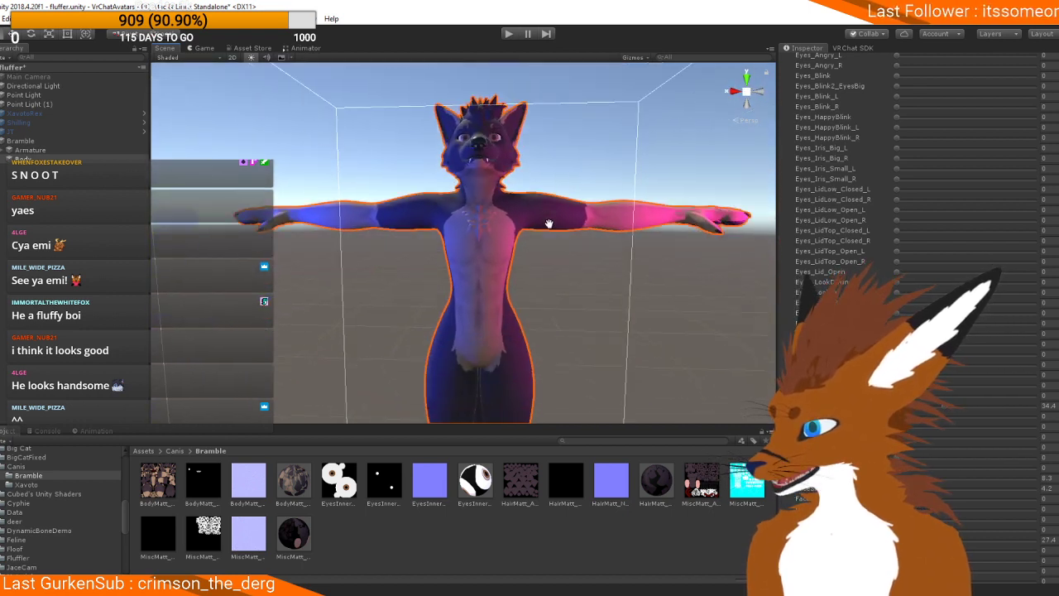
pyautogui.scroll(-3, 948, 447)
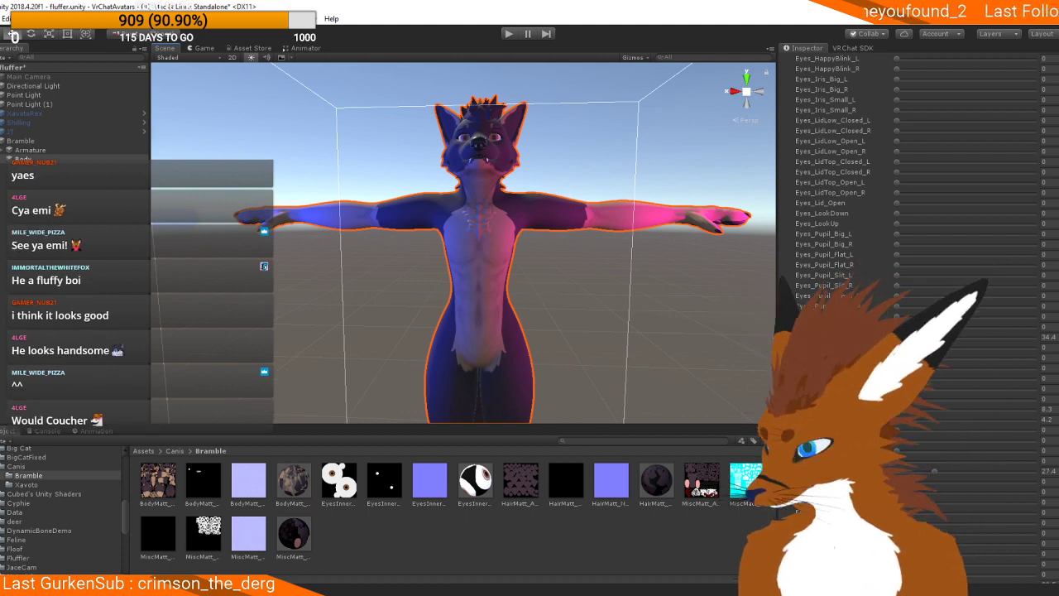
# Step: Try FaceShape_Nose_Big at 100 and check the enlarged nose on the avatar's face up close
pyautogui.scroll(-2, 868, 182)
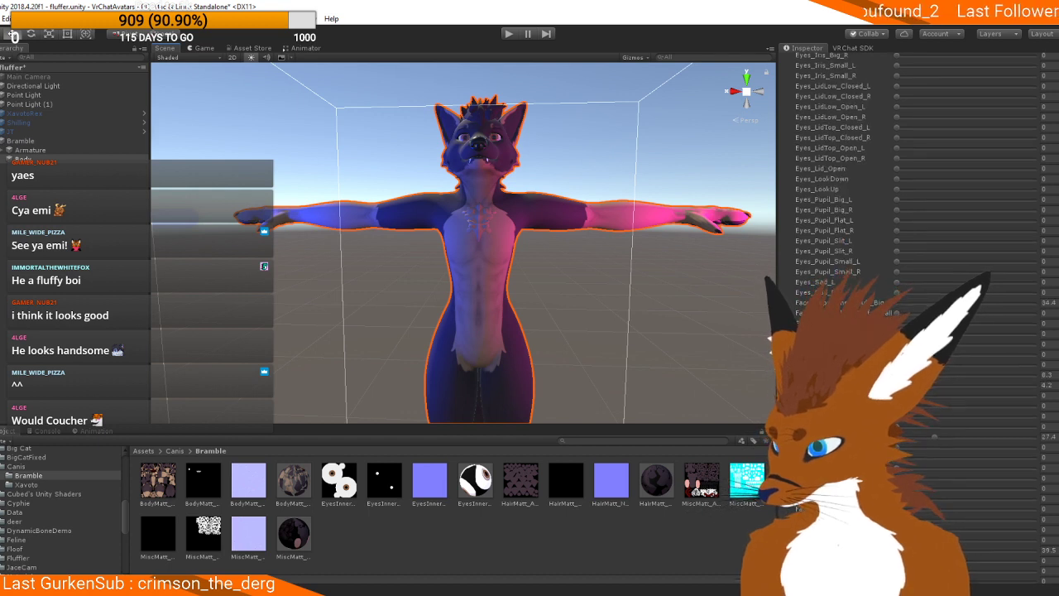
pyautogui.moveTo(954, 508); pyautogui.dragTo(1034, 508)
pyautogui.scroll(6, 563, 182)
pyautogui.moveTo(562, 182); pyautogui.dragTo(554, 297, button='middle')
pyautogui.scroll(-4, 554, 297)
pyautogui.keyDown('alt'); pyautogui.moveTo(554, 298); pyautogui.dragTo(609, 393); pyautogui.keyUp('alt')
pyautogui.scroll(3, 579, 282)
pyautogui.scroll(-3, 587, 306)
pyautogui.scroll(3, 588, 319)
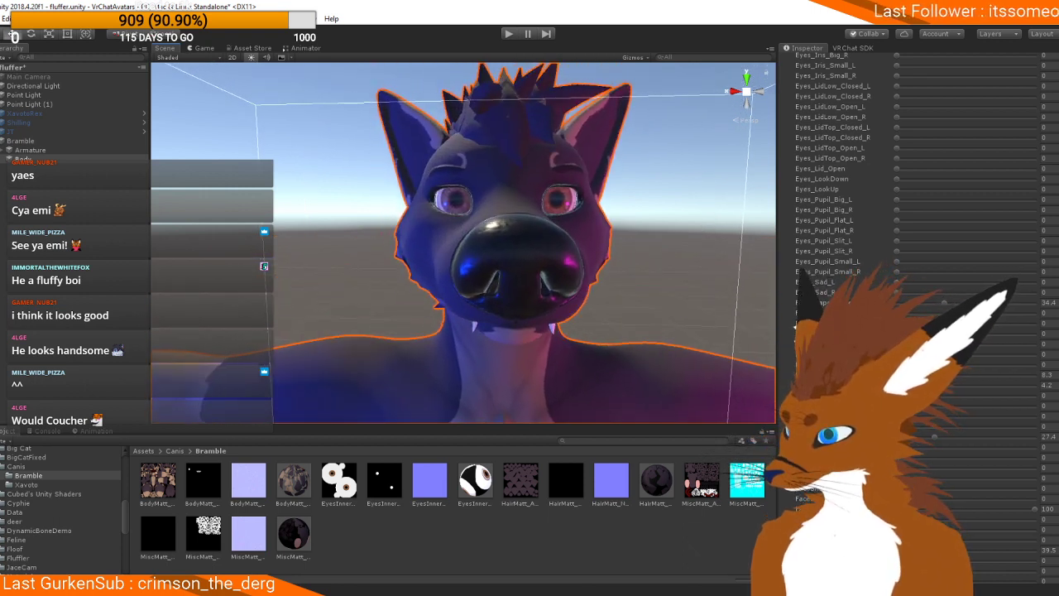
# Step: Set FaceShape_Nose_Big to about 2.3 and FaceShape_CheekFluff_Big to about 28.2
pyautogui.moveTo(945, 509)
pyautogui.mouseDown()
pyautogui.moveTo(895, 508)
pyautogui.moveTo(935, 515)
pyautogui.mouseUp()
pyautogui.keyDown('alt'); pyautogui.moveTo(402, 339); pyautogui.dragTo(662, 330); pyautogui.keyUp('alt')
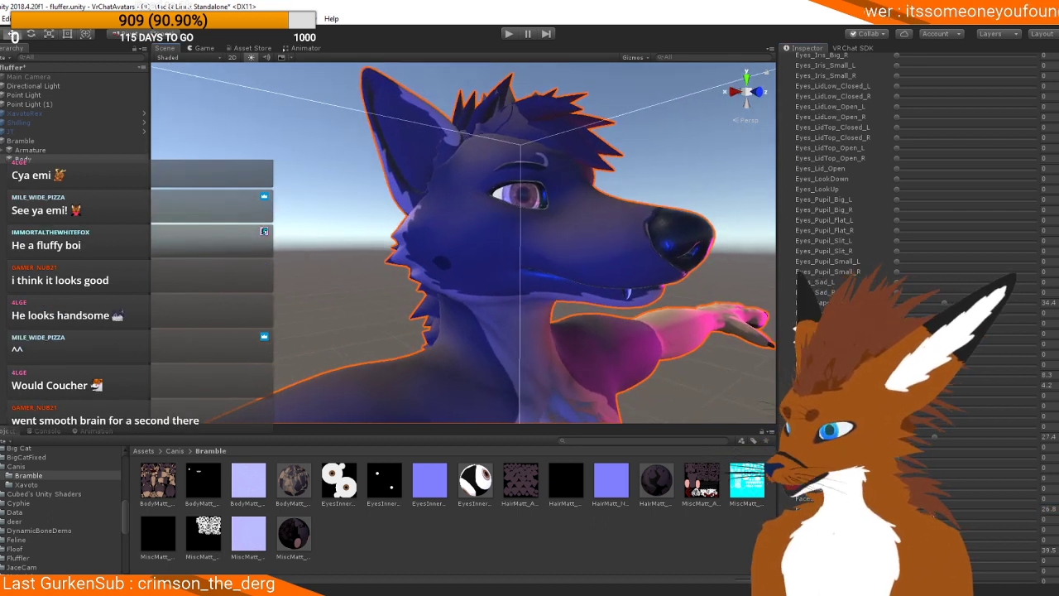
pyautogui.moveTo(904, 509); pyautogui.dragTo(899, 508)
pyautogui.keyDown('alt'); pyautogui.moveTo(641, 350); pyautogui.dragTo(439, 306); pyautogui.keyUp('alt')
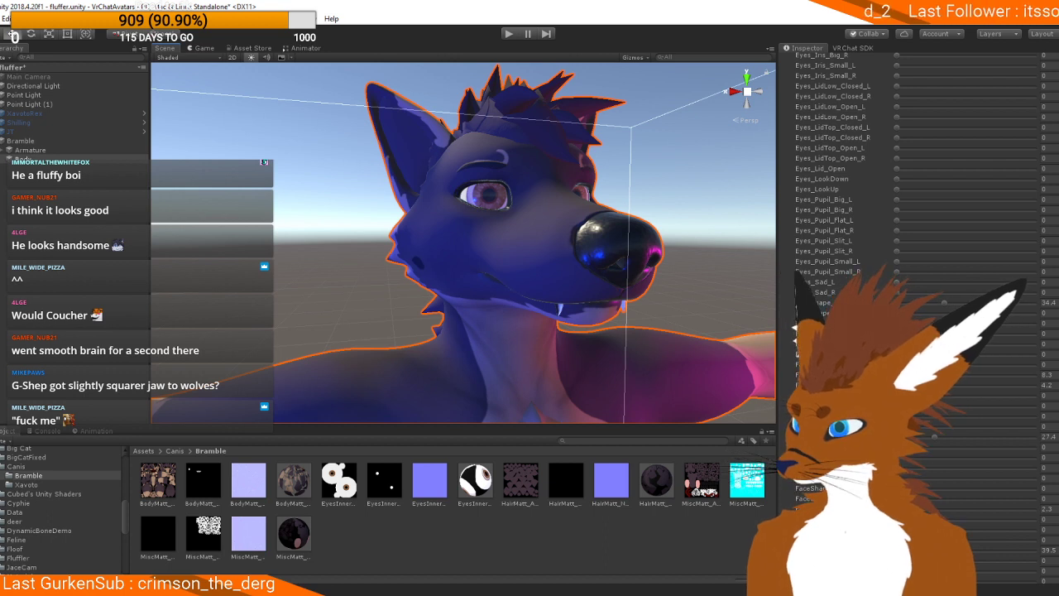
pyautogui.moveTo(945, 303)
pyautogui.mouseDown()
pyautogui.moveTo(924, 308)
pyautogui.moveTo(937, 304)
pyautogui.mouseUp()
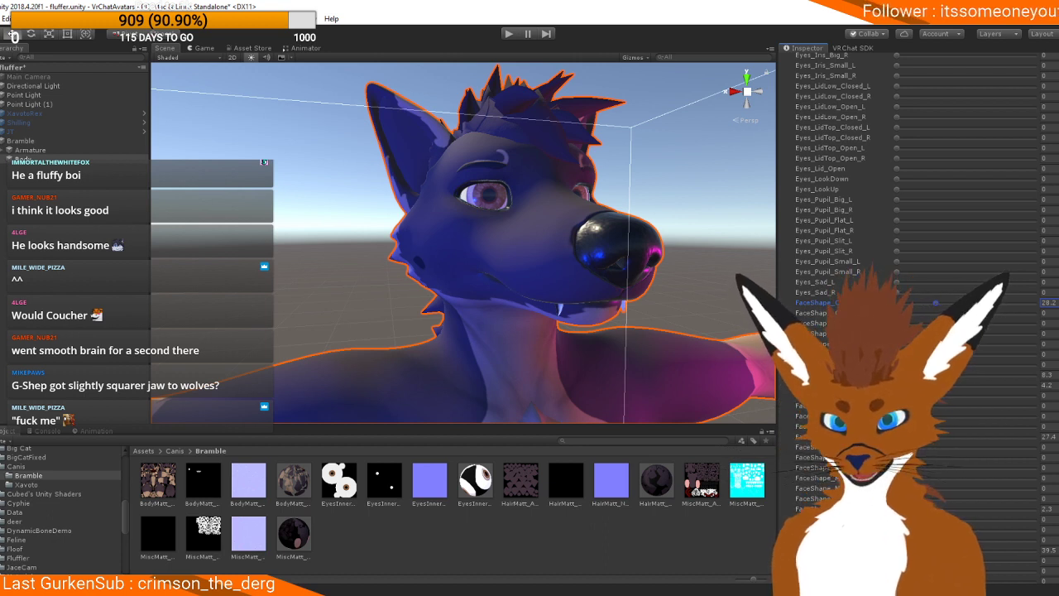
# Step: Compare the avatar's head with the Bramble reference sheet in Photos, returning to Unity for a frontal view of the face
pyautogui.hotkey('alt', 'Tab')
pyautogui.moveTo(489, 299); pyautogui.dragTo(558, 2)
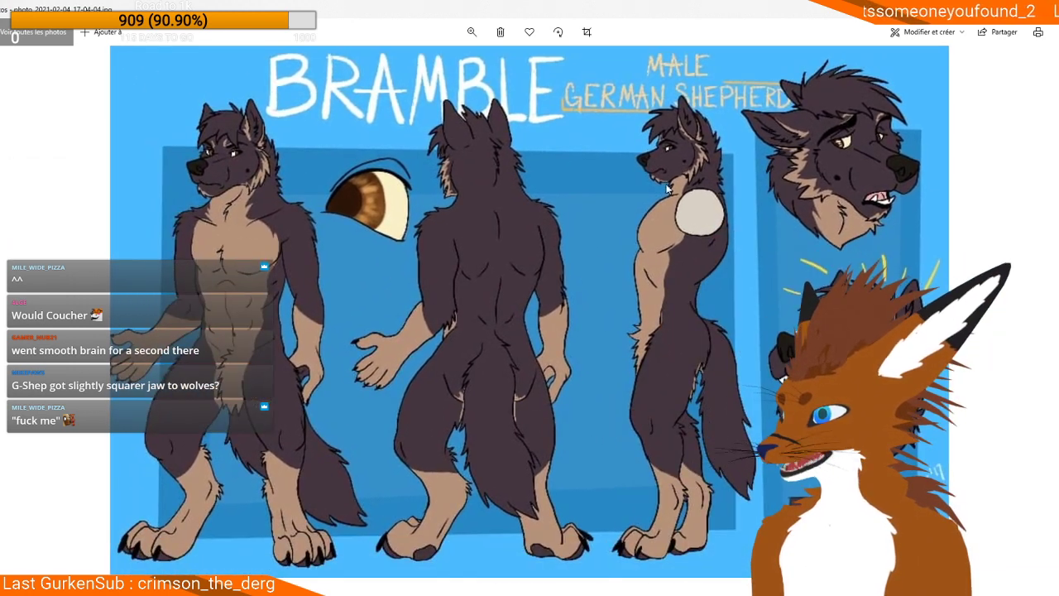
pyautogui.click(1011, 9)
pyautogui.keyDown('alt'); pyautogui.moveTo(628, 243); pyautogui.dragTo(561, 222); pyautogui.keyUp('alt')
# Step: Set Fluff_Chest to about 36.8, and try Fluff_HeadTop at 100 before returning it to 0
pyautogui.scroll(-4, 949, 457)
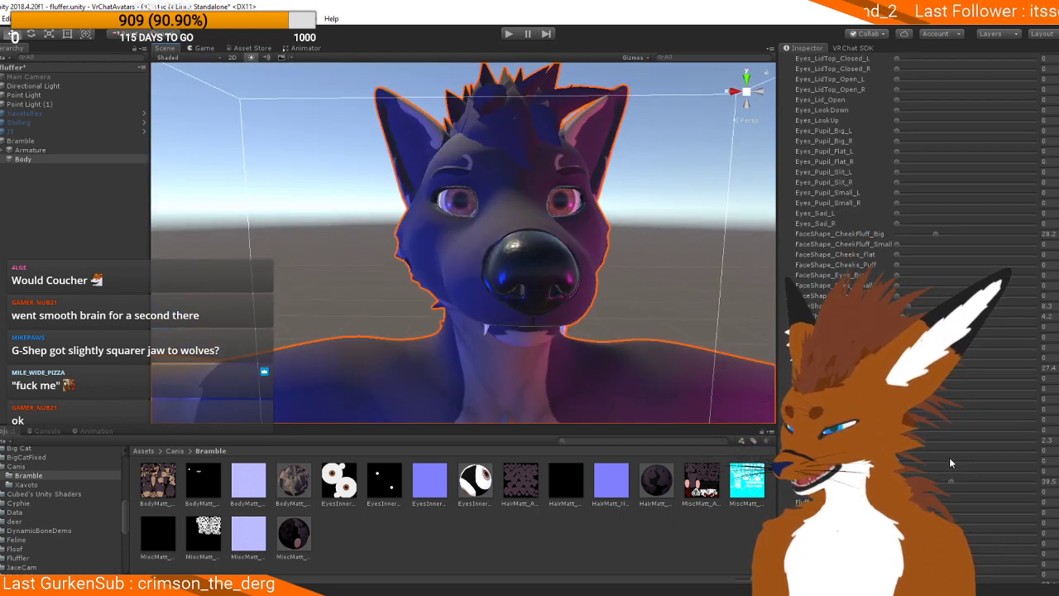
pyautogui.keyDown('alt'); pyautogui.scroll(6, 572, 385); pyautogui.keyUp('alt')
pyautogui.keyDown('alt'); pyautogui.scroll(-8, 571, 385); pyautogui.keyUp('alt')
pyautogui.moveTo(559, 361); pyautogui.dragTo(547, 267, button='middle')
pyautogui.scroll(2, 546, 267)
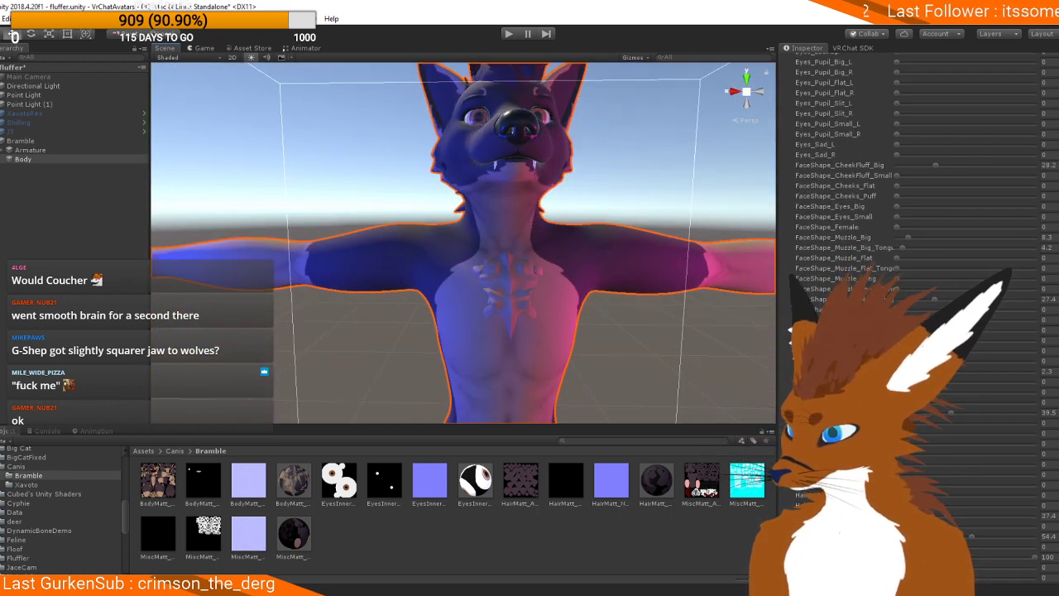
pyautogui.keyDown('alt'); pyautogui.moveTo(546, 267); pyautogui.dragTo(557, 333); pyautogui.keyUp('alt')
pyautogui.moveTo(973, 426); pyautogui.dragTo(1034, 434)
pyautogui.moveTo(534, 215); pyautogui.dragTo(567, 359, button='middle')
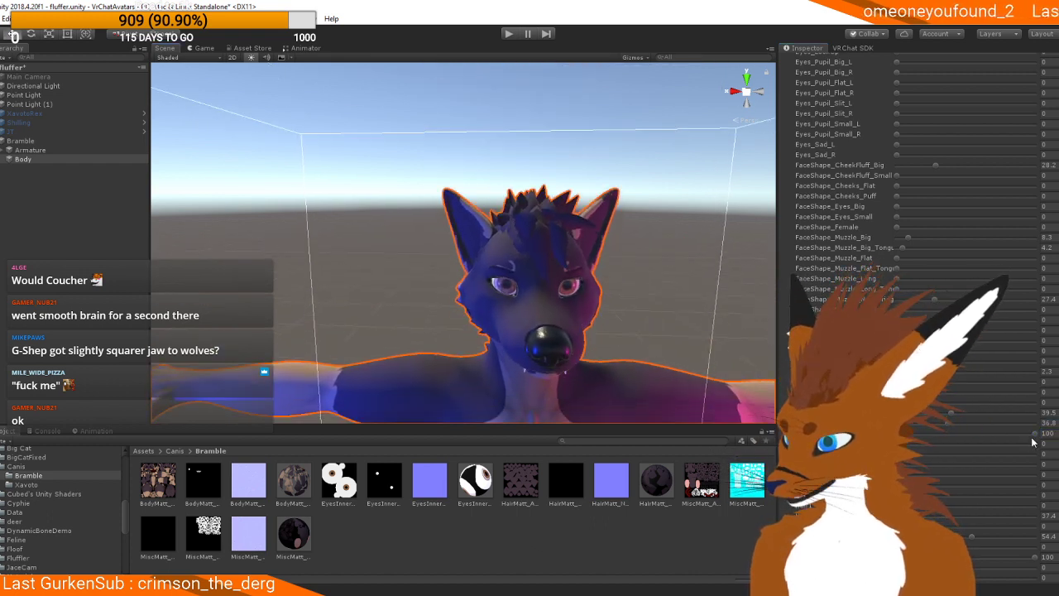
pyautogui.moveTo(1033, 435); pyautogui.dragTo(664, 417)
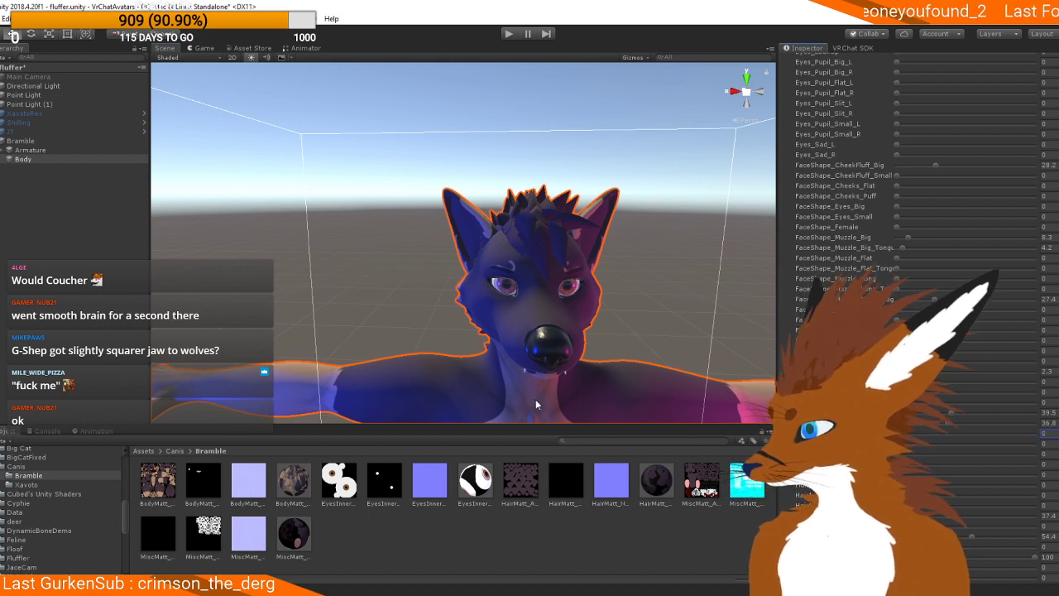
# Step: Set Fluff_Neck and Fluff_Shoulders to 100, checking the fur from the side and front
pyautogui.moveTo(897, 455); pyautogui.dragTo(1034, 454)
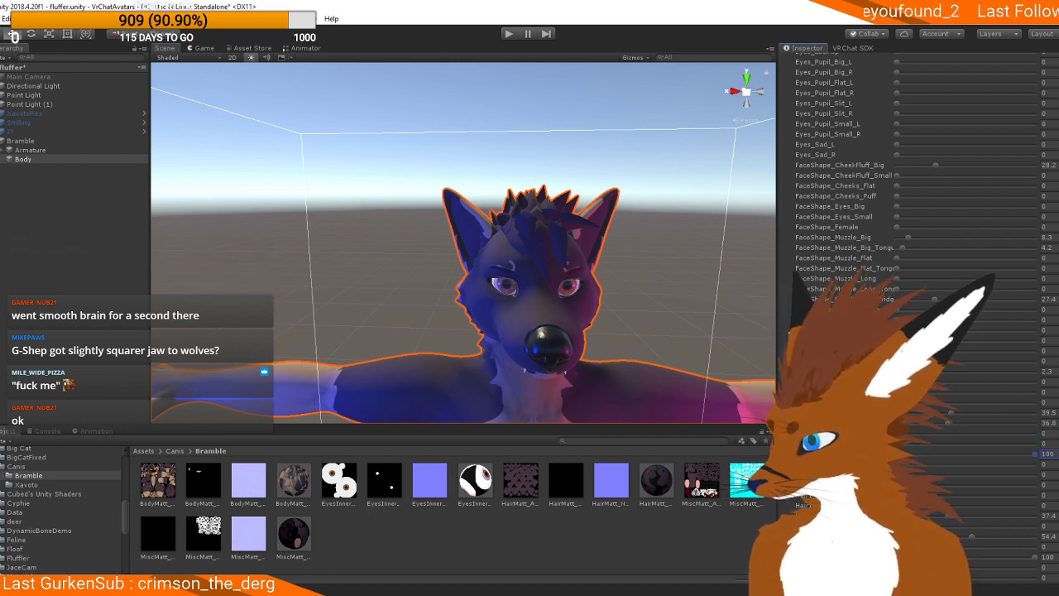
pyautogui.keyDown('alt'); pyautogui.moveTo(616, 335); pyautogui.dragTo(671, 362); pyautogui.keyUp('alt')
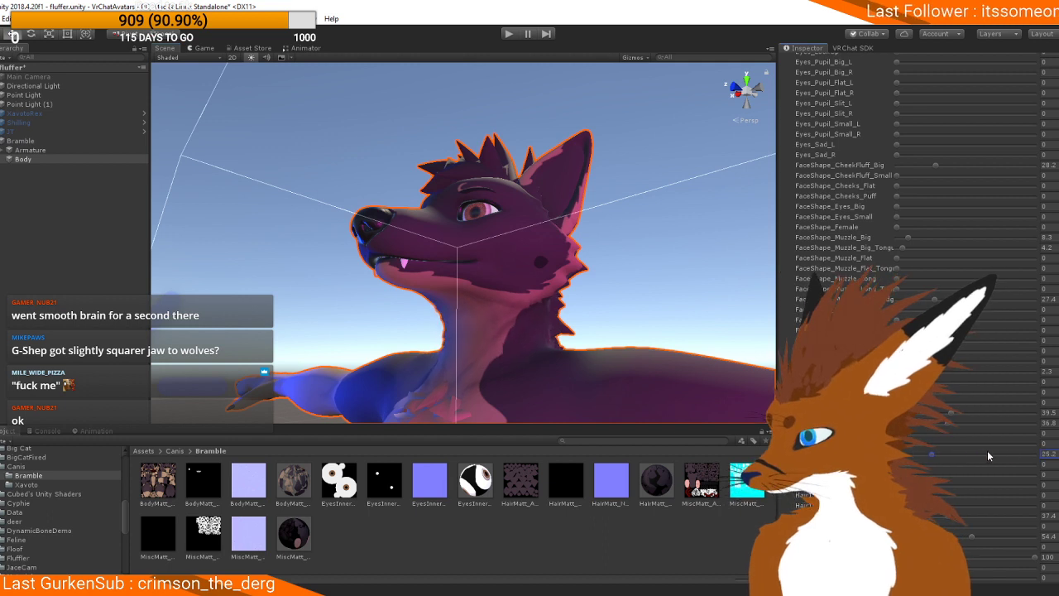
pyautogui.keyDown('alt'); pyautogui.moveTo(559, 322); pyautogui.dragTo(612, 314); pyautogui.keyUp('alt')
pyautogui.moveTo(612, 314); pyautogui.dragTo(559, 215, button='middle')
pyautogui.keyDown('alt'); pyautogui.moveTo(559, 214); pyautogui.dragTo(498, 265); pyautogui.keyUp('alt')
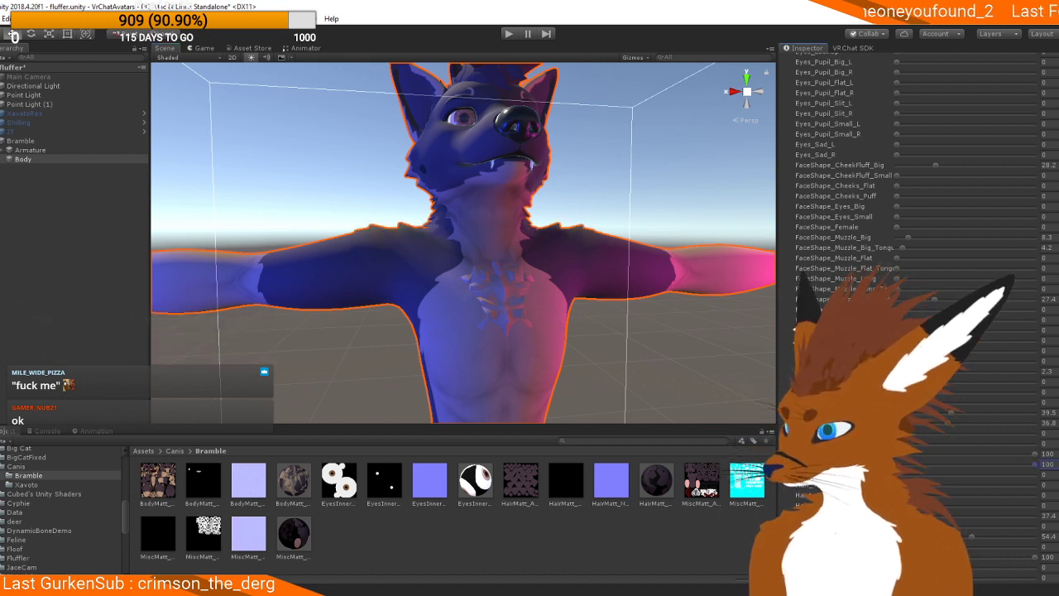
# Step: Set Fluff_Tail_Poofy to 100, and reset Fluff_Tail_Husky to 0 after trying it at 100
pyautogui.scroll(-7, 470, 353)
pyautogui.keyDown('alt'); pyautogui.moveTo(472, 352); pyautogui.dragTo(456, 318); pyautogui.keyUp('alt')
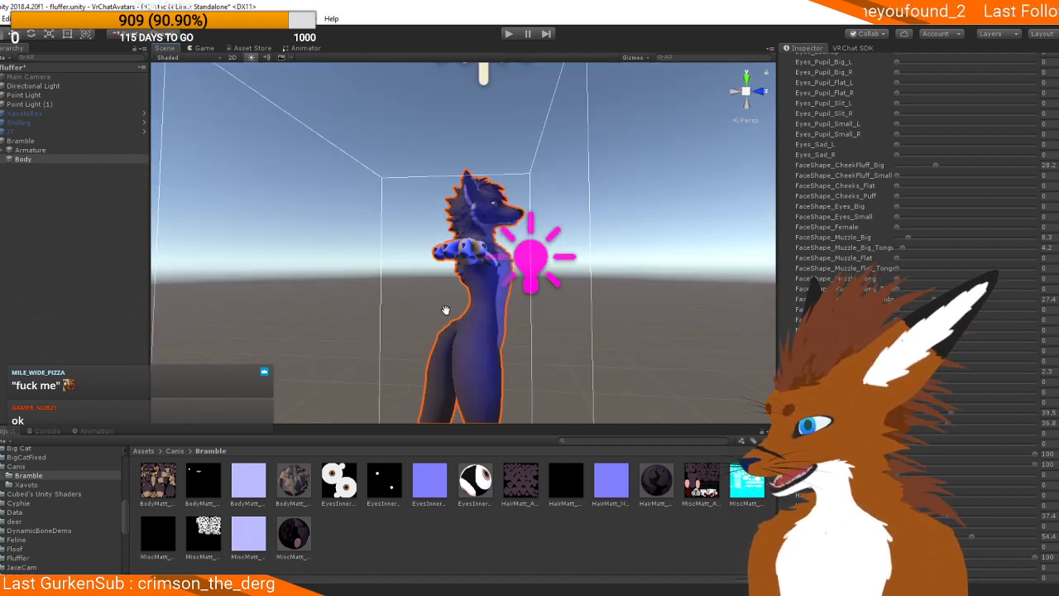
pyautogui.moveTo(456, 318); pyautogui.dragTo(509, 220, button='middle')
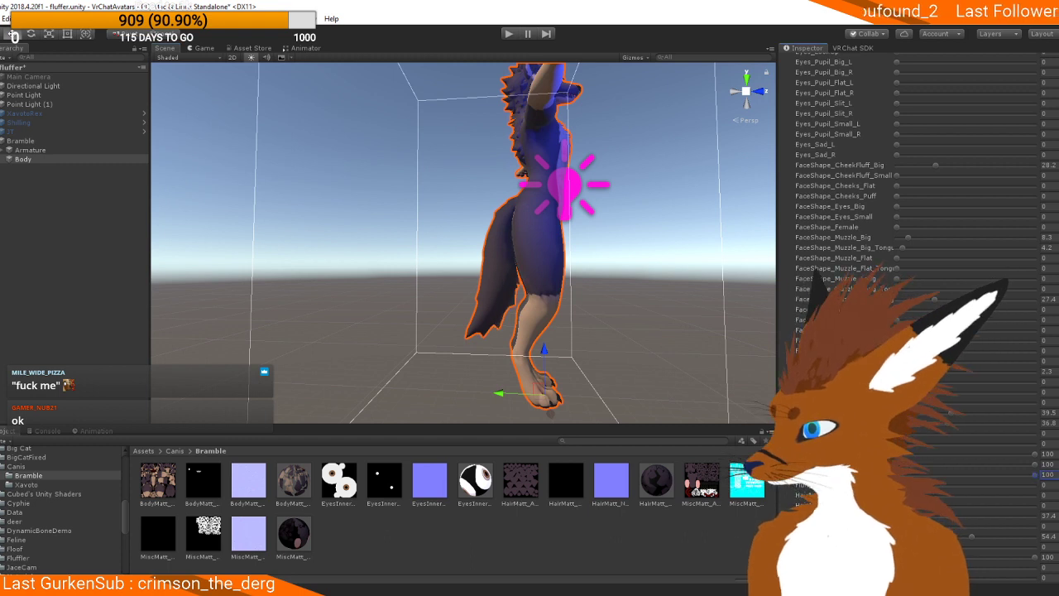
pyautogui.moveTo(660, 439); pyautogui.dragTo(1035, 474)
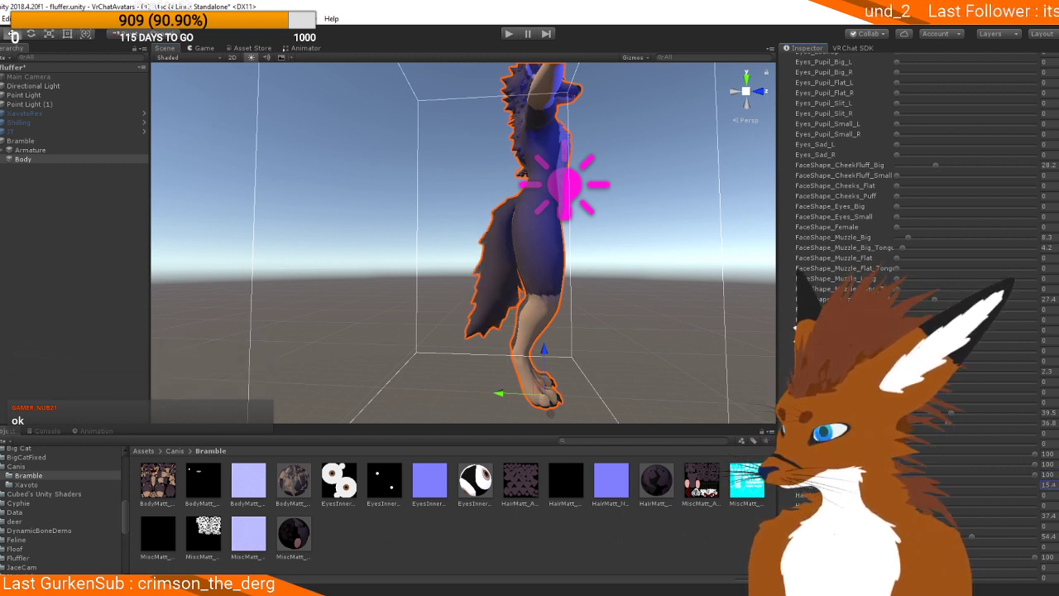
pyautogui.write('100')
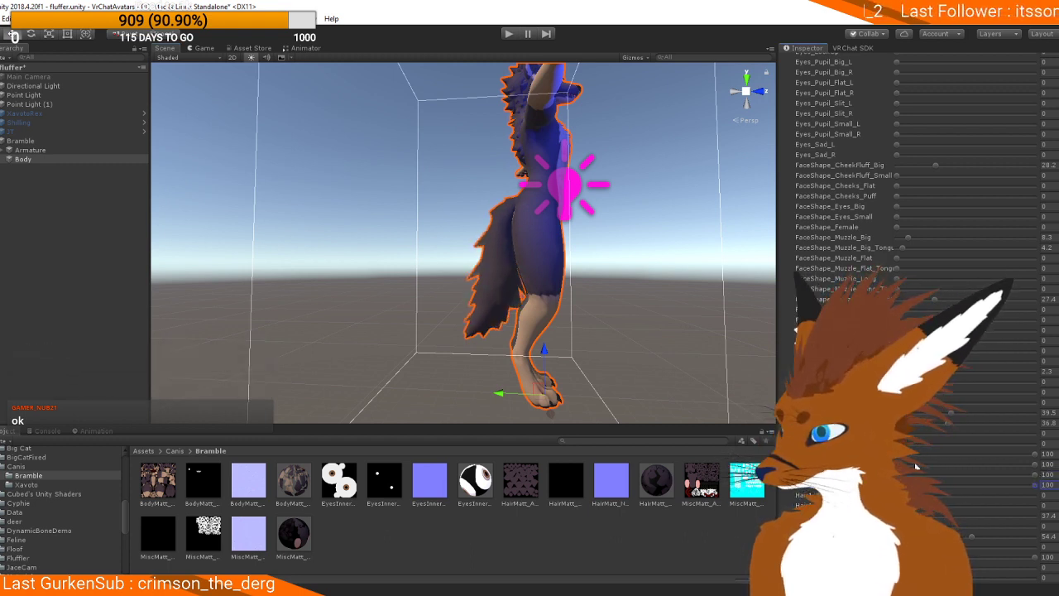
pyautogui.write('0')
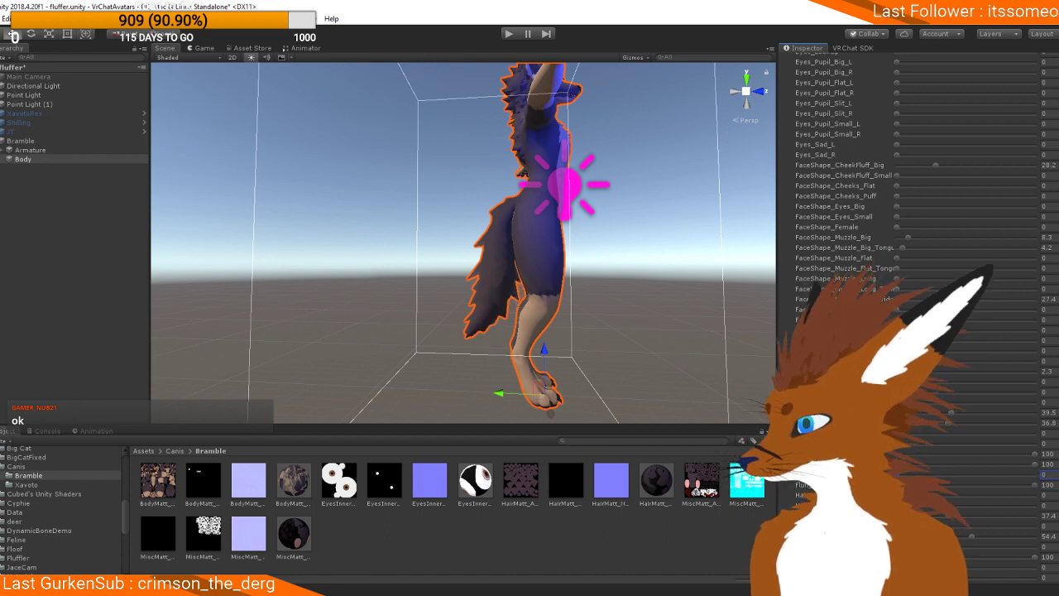
# Step: Try lowering Hair2_ShoulderFluff_Hide while viewing the head and shoulders, and return it to 100
pyautogui.moveTo(508, 201); pyautogui.dragTo(508, 319, button='middle')
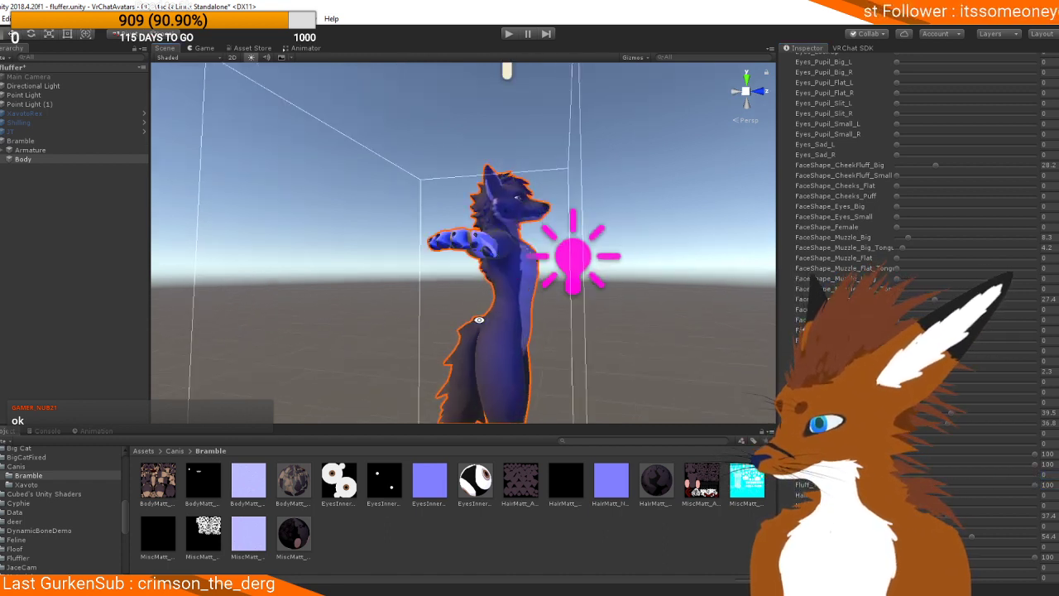
pyautogui.keyDown('alt'); pyautogui.moveTo(508, 319); pyautogui.dragTo(407, 231); pyautogui.keyUp('alt')
pyautogui.scroll(4, 406, 231)
pyautogui.moveTo(463, 91); pyautogui.dragTo(482, 187, button='middle')
pyautogui.keyDown('alt'); pyautogui.moveTo(579, 248); pyautogui.dragTo(532, 337); pyautogui.keyUp('alt')
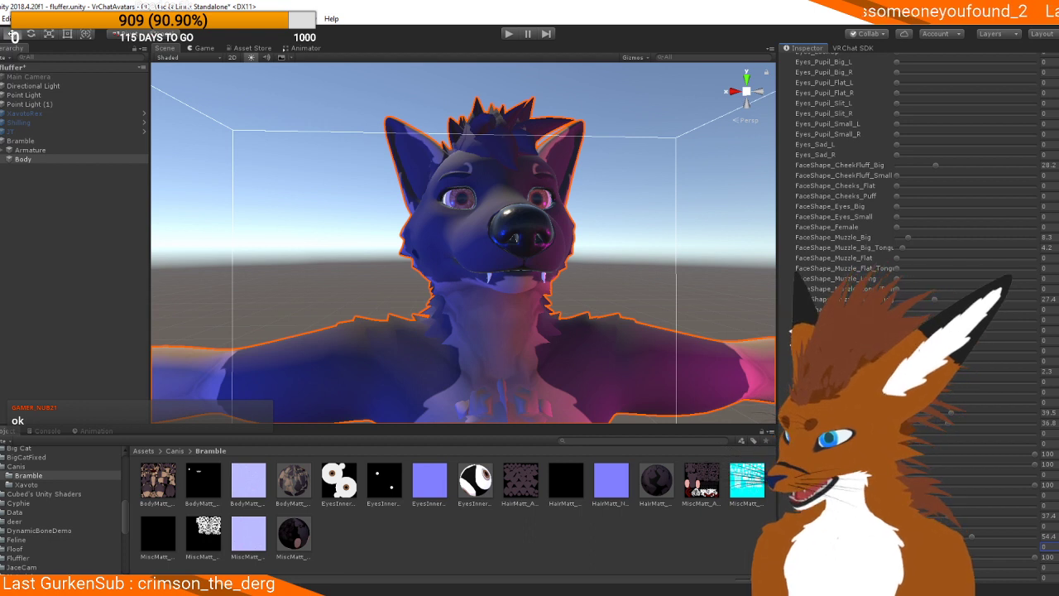
pyautogui.scroll(-3, 788, 333)
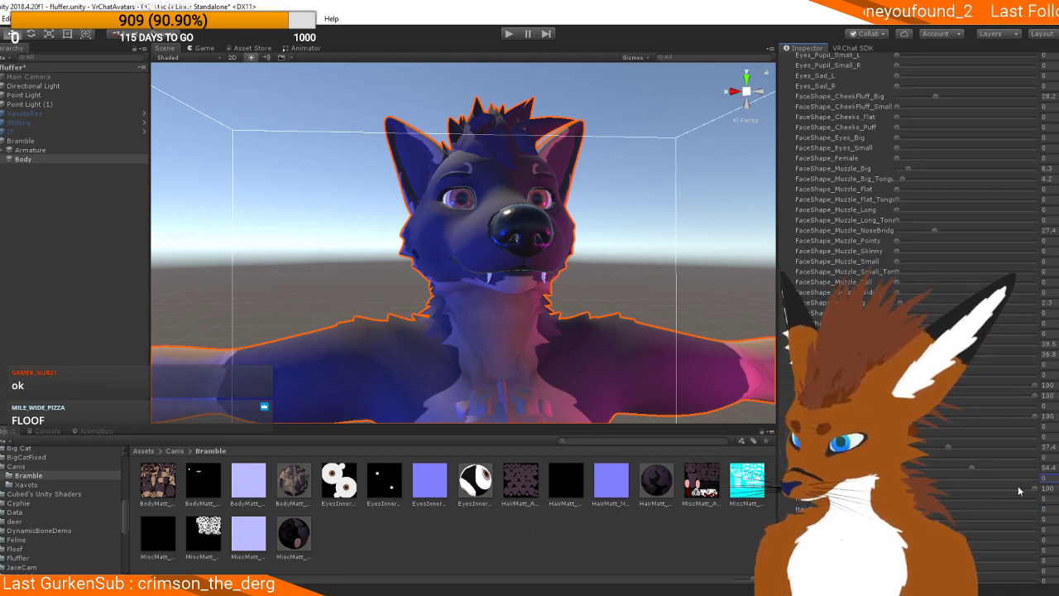
pyautogui.moveTo(1033, 489); pyautogui.dragTo(896, 489)
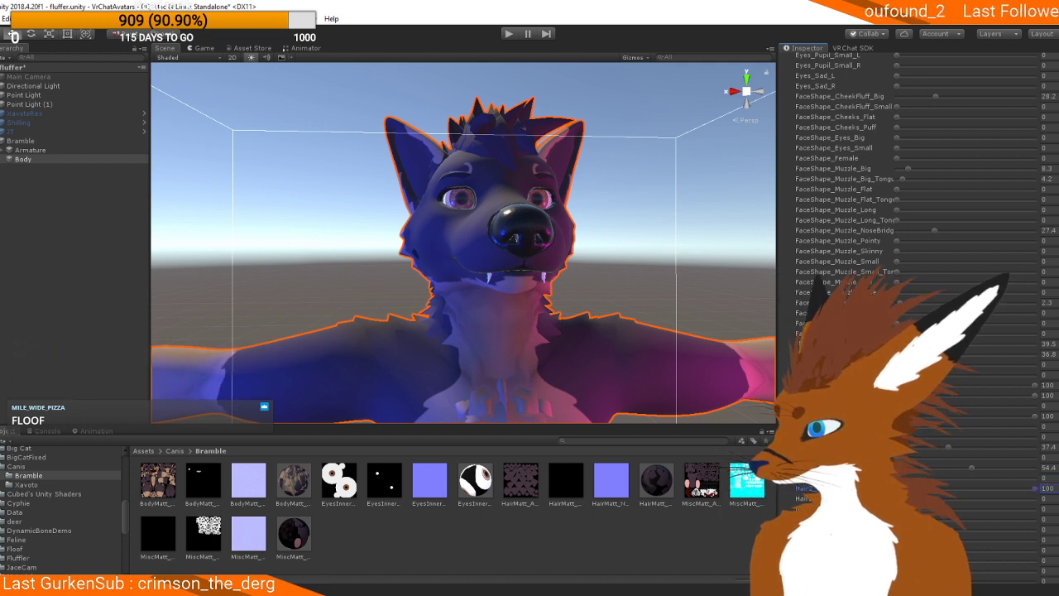
# Step: Try the extremes of the Mouth_Down shape and set it to about 6.2
pyautogui.scroll(-4, 910, 248)
pyautogui.scroll(-3, 910, 165)
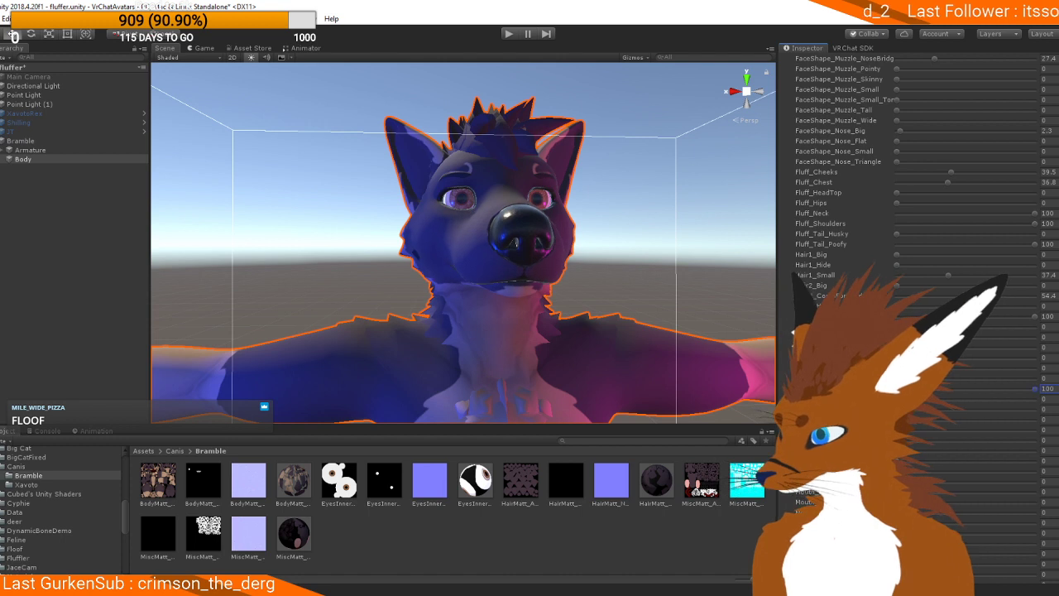
pyautogui.moveTo(1034, 388); pyautogui.dragTo(896, 388)
pyautogui.moveTo(999, 387); pyautogui.dragTo(909, 388)
# Step: Set Muscle_Abs to about 61.3 while viewing the avatar's torso from the front
pyautogui.scroll(-8, 908, 388)
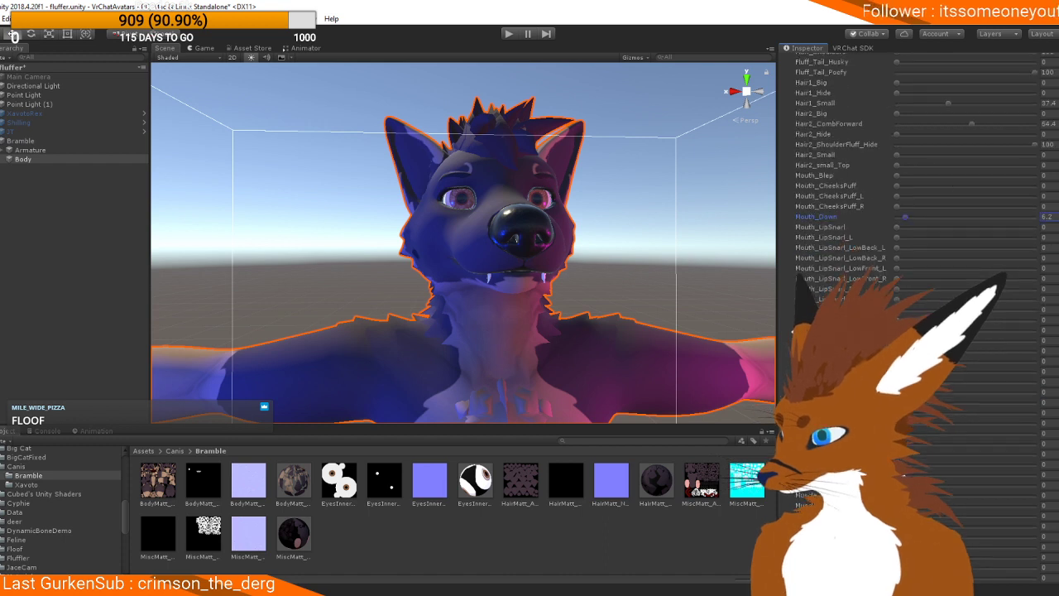
pyautogui.scroll(-4, 588, 356)
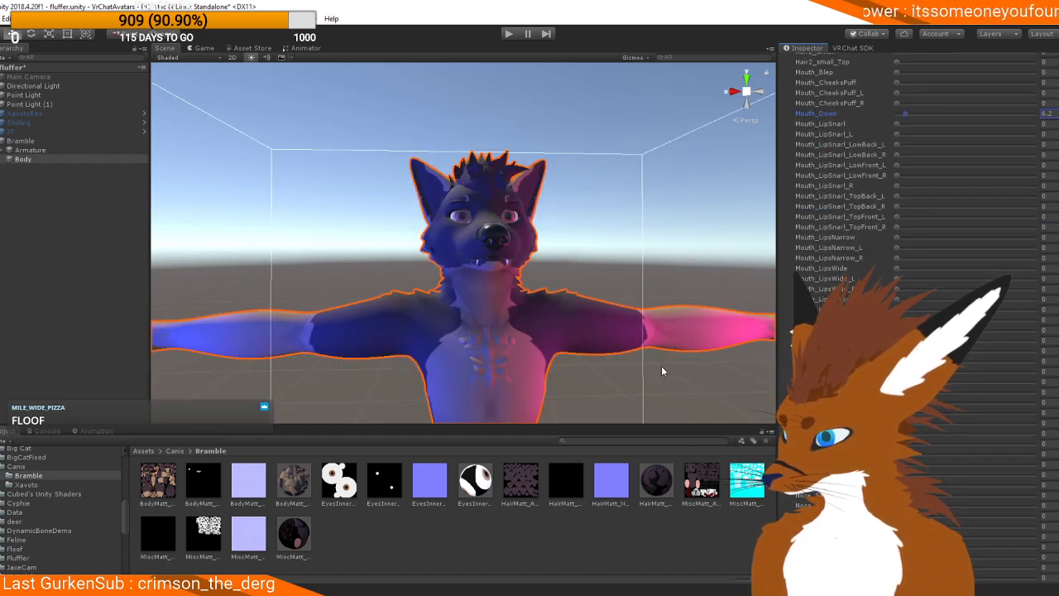
pyautogui.moveTo(897, 381); pyautogui.dragTo(1042, 388)
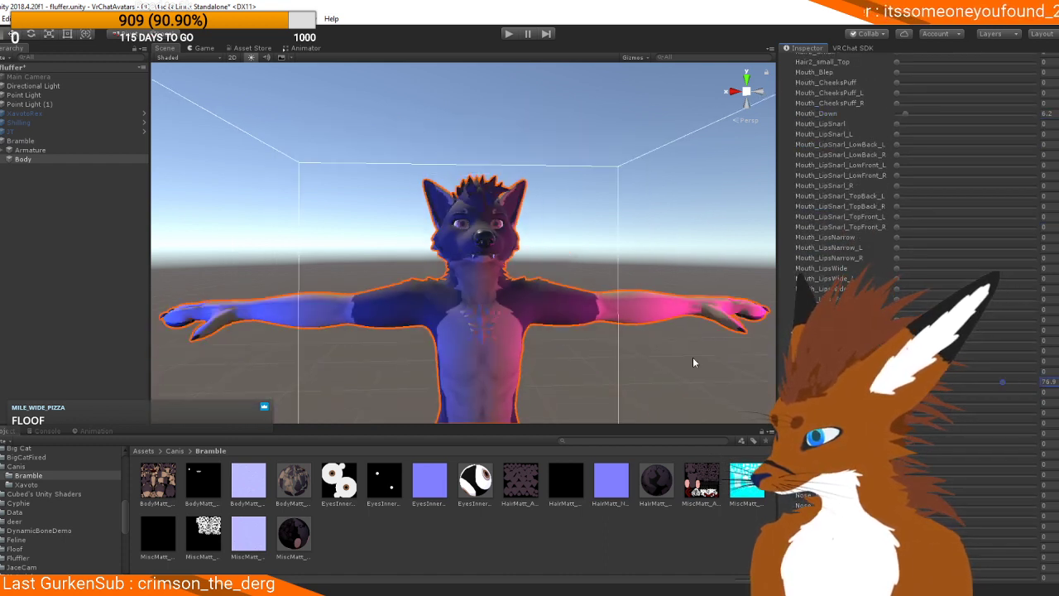
pyautogui.moveTo(508, 337); pyautogui.dragTo(502, 232, button='middle')
pyautogui.moveTo(968, 381)
pyautogui.mouseDown()
pyautogui.moveTo(924, 383)
pyautogui.moveTo(982, 379)
pyautogui.mouseUp()
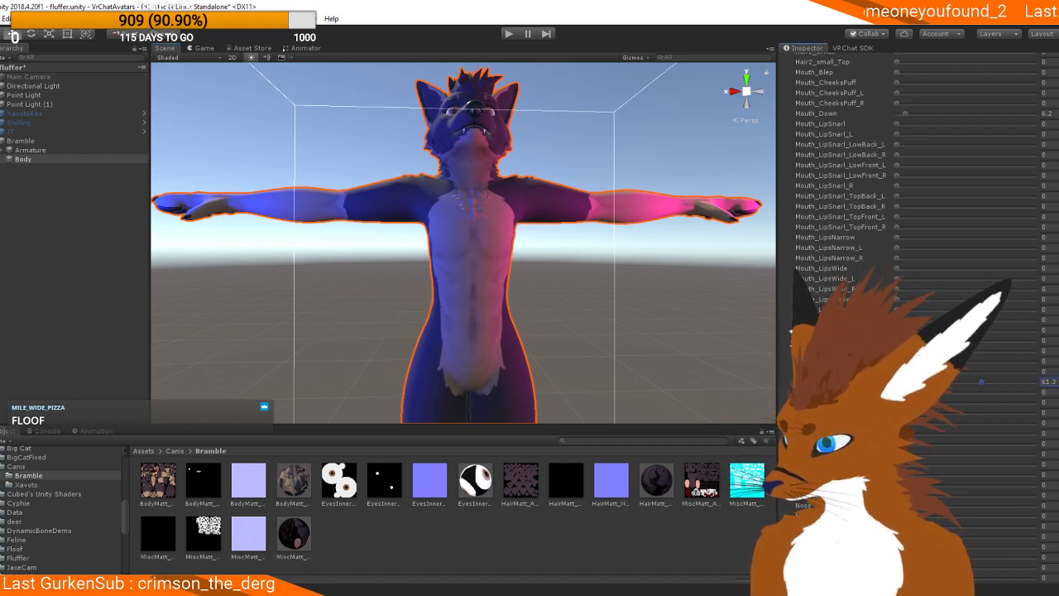
# Step: Set the muscle shape four entries below Muscle_Abs to about 7.9, checking the chest from the side
pyautogui.moveTo(630, 360); pyautogui.dragTo(605, 206, button='middle')
pyautogui.moveTo(686, 324); pyautogui.dragTo(711, 488, button='middle')
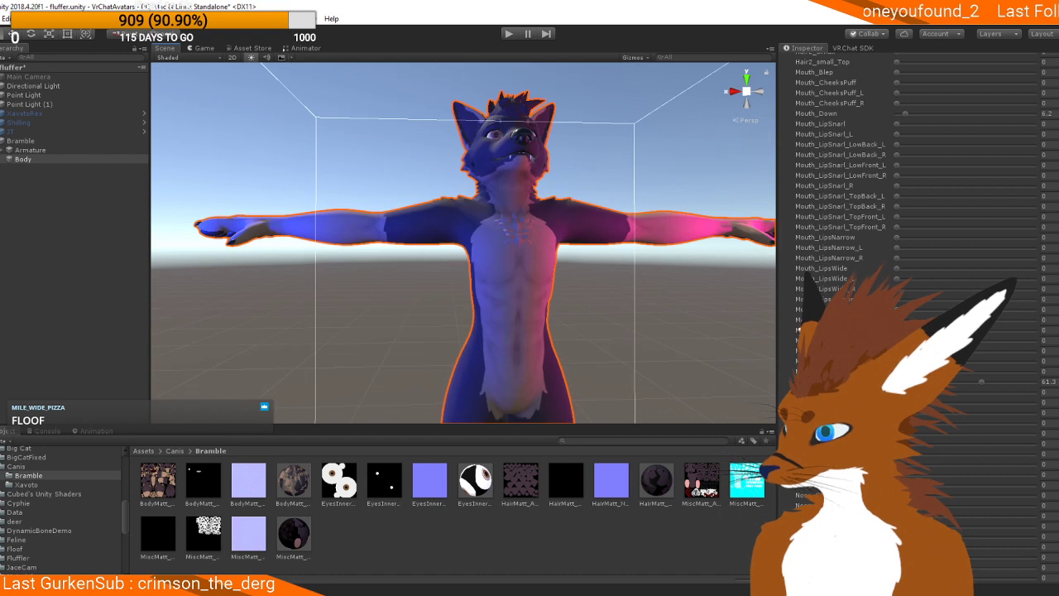
pyautogui.moveTo(897, 423); pyautogui.dragTo(941, 422)
pyautogui.keyDown('alt'); pyautogui.moveTo(668, 336); pyautogui.dragTo(346, 327); pyautogui.keyUp('alt')
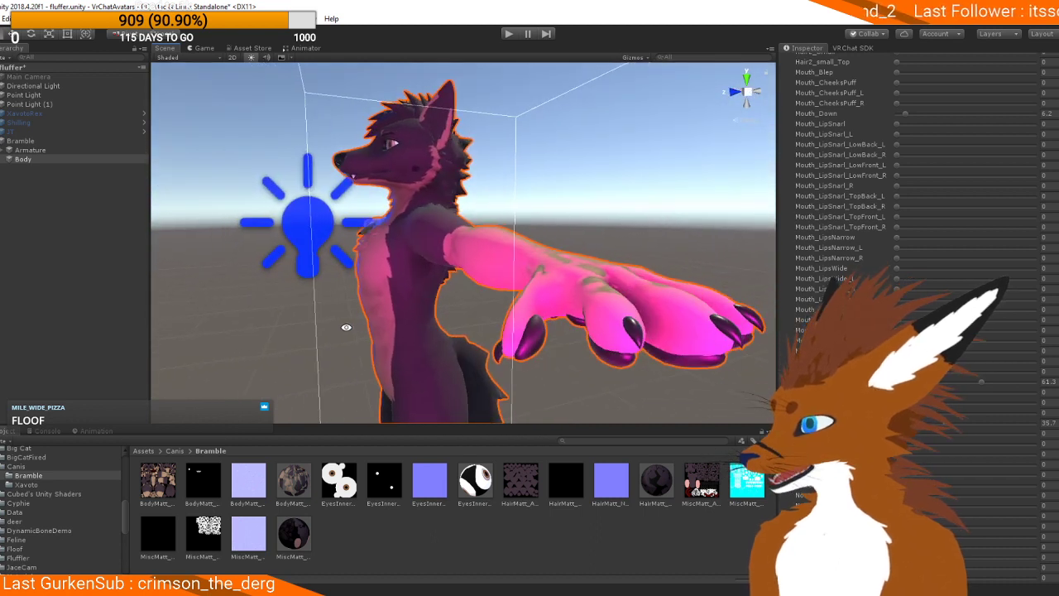
pyautogui.moveTo(945, 422); pyautogui.dragTo(896, 422)
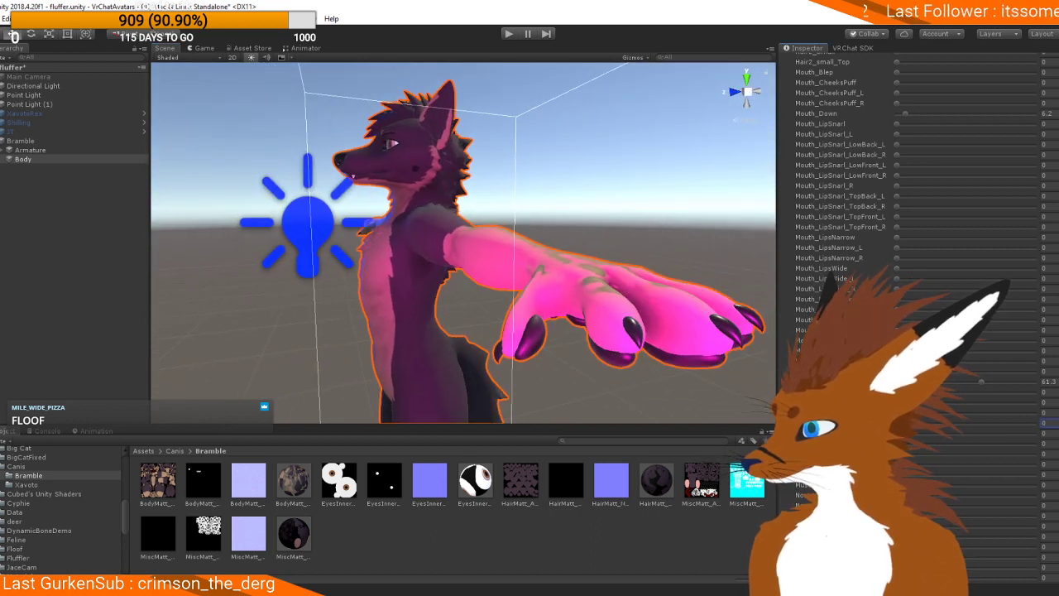
pyautogui.moveTo(897, 422); pyautogui.dragTo(908, 422)
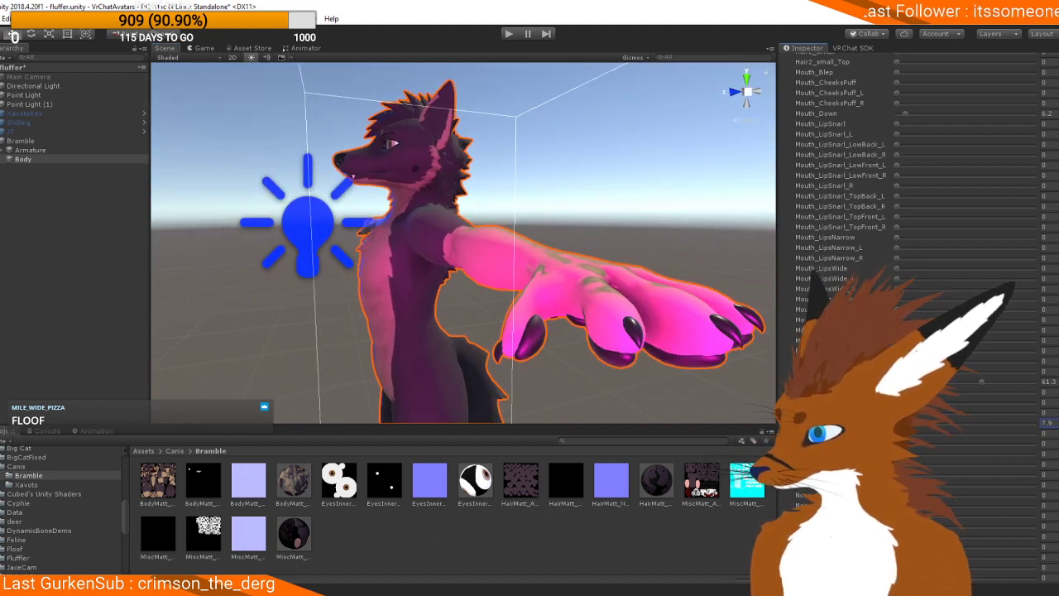
# Step: Set the blend shape fourteen entries below Muscle_Abs to about 9.4, trying higher values while checking the avatar's legs and feet
pyautogui.moveTo(551, 342); pyautogui.dragTo(598, 274, button='middle')
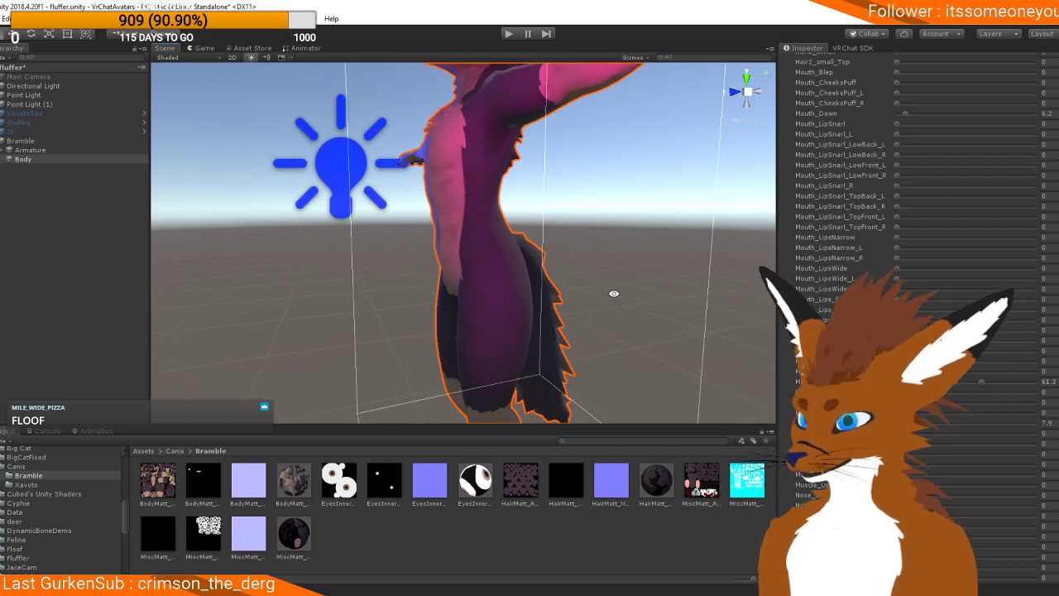
pyautogui.scroll(-2, 950, 476)
pyautogui.keyDown('alt'); pyautogui.moveTo(493, 285); pyautogui.dragTo(604, 315); pyautogui.keyUp('alt')
pyautogui.scroll(-1, 927, 443)
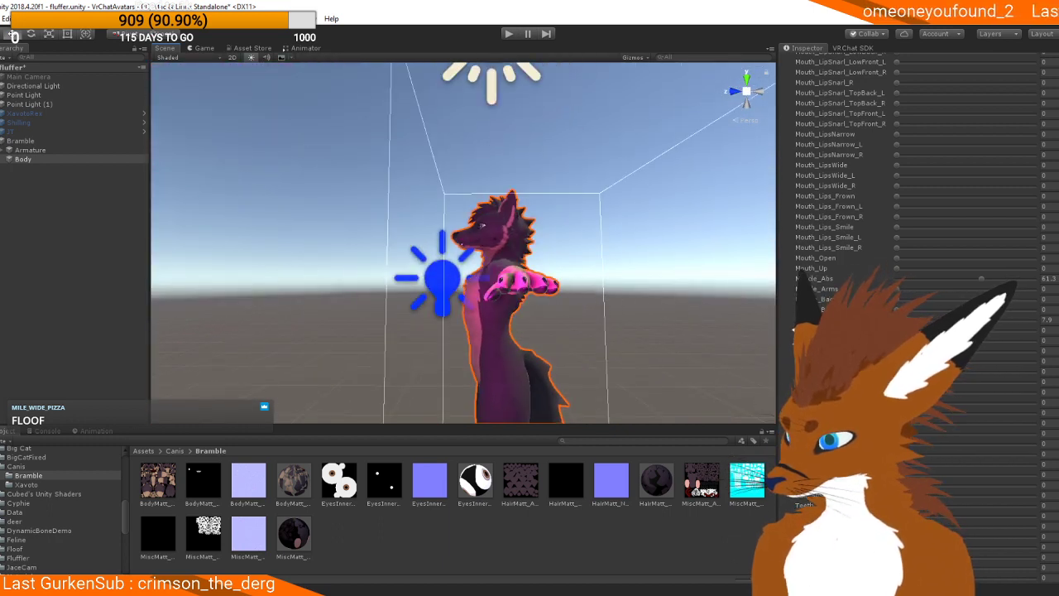
pyautogui.moveTo(897, 423); pyautogui.dragTo(1034, 422)
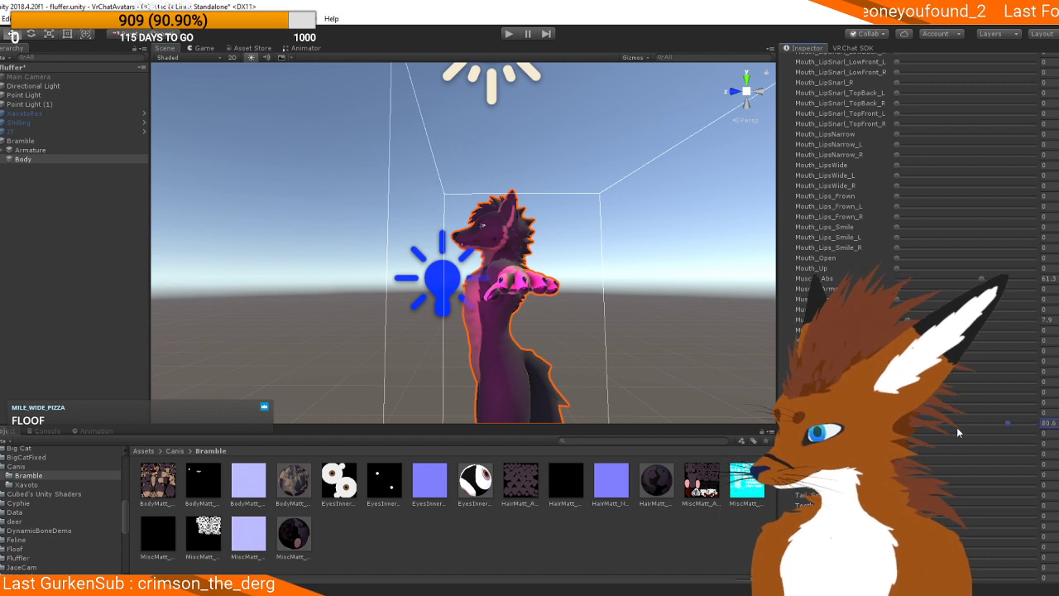
pyautogui.moveTo(592, 364); pyautogui.dragTo(604, 115, button='middle')
pyautogui.keyDown('alt'); pyautogui.moveTo(617, 331); pyautogui.dragTo(629, 157); pyautogui.keyUp('alt')
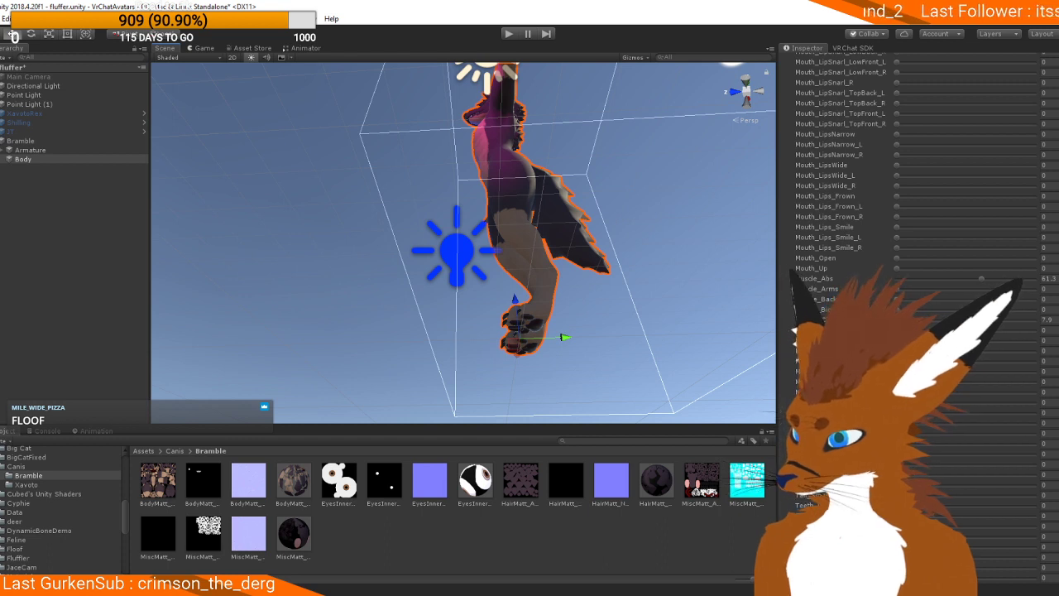
pyautogui.keyDown('alt'); pyautogui.moveTo(546, 314); pyautogui.dragTo(719, 337); pyautogui.keyUp('alt')
pyautogui.moveTo(719, 338); pyautogui.dragTo(601, 311, button='middle')
pyautogui.moveTo(1032, 422); pyautogui.dragTo(796, 329)
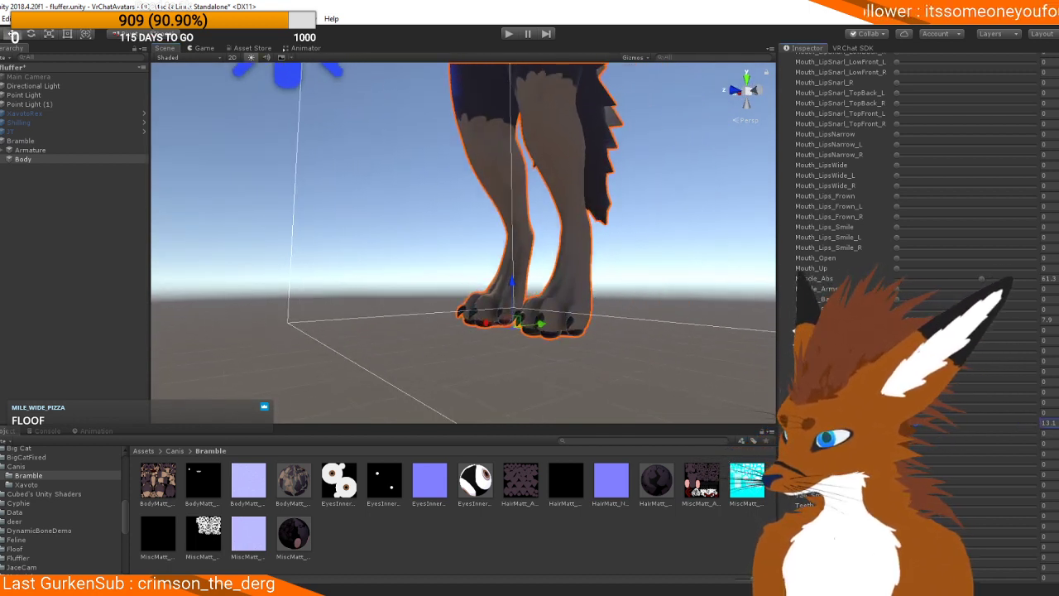
pyautogui.moveTo(572, 281); pyautogui.dragTo(517, 414, button='middle')
pyautogui.moveTo(579, 231); pyautogui.dragTo(494, 267, button='middle')
pyautogui.scroll(-5, 493, 266)
pyautogui.keyDown('alt'); pyautogui.moveTo(493, 267); pyautogui.dragTo(488, 253); pyautogui.keyUp('alt')
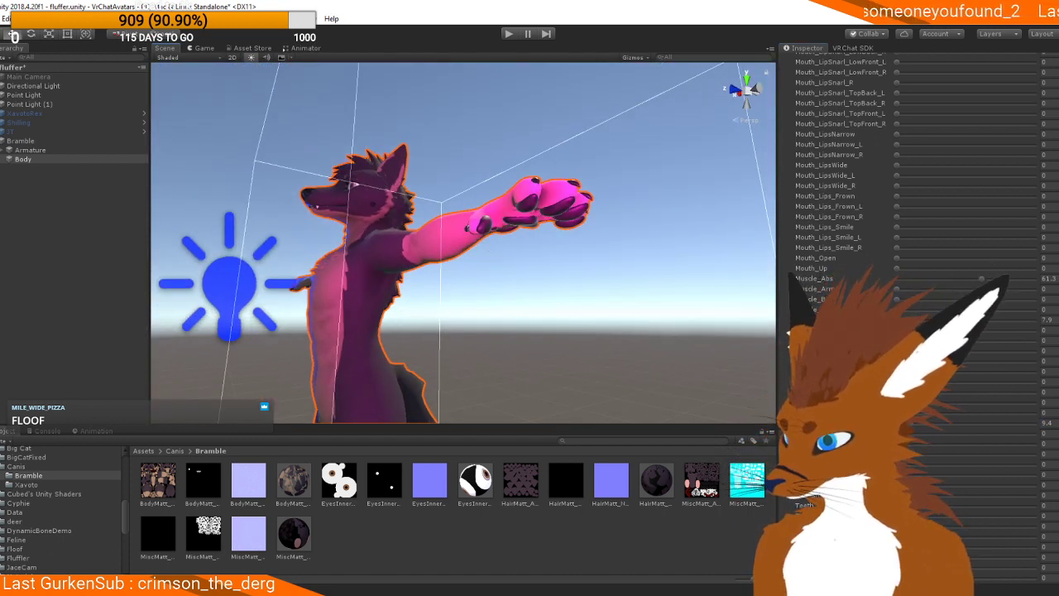
# Step: Set the blend shape sixteen entries below Muscle_Abs to about 21.2 while viewing the avatar from the front, and return to the first shapes
pyautogui.keyDown('alt'); pyautogui.moveTo(612, 306); pyautogui.dragTo(556, 268); pyautogui.keyUp('alt')
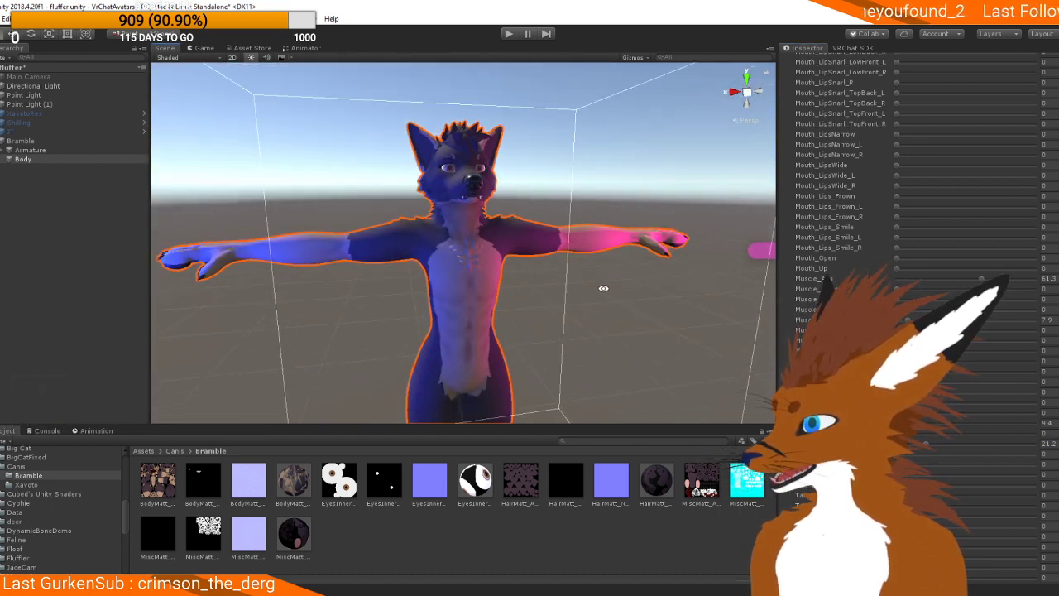
pyautogui.keyDown('alt'); pyautogui.moveTo(737, 380); pyautogui.dragTo(568, 321); pyautogui.keyUp('alt')
pyautogui.scroll(-6, 794, 331)
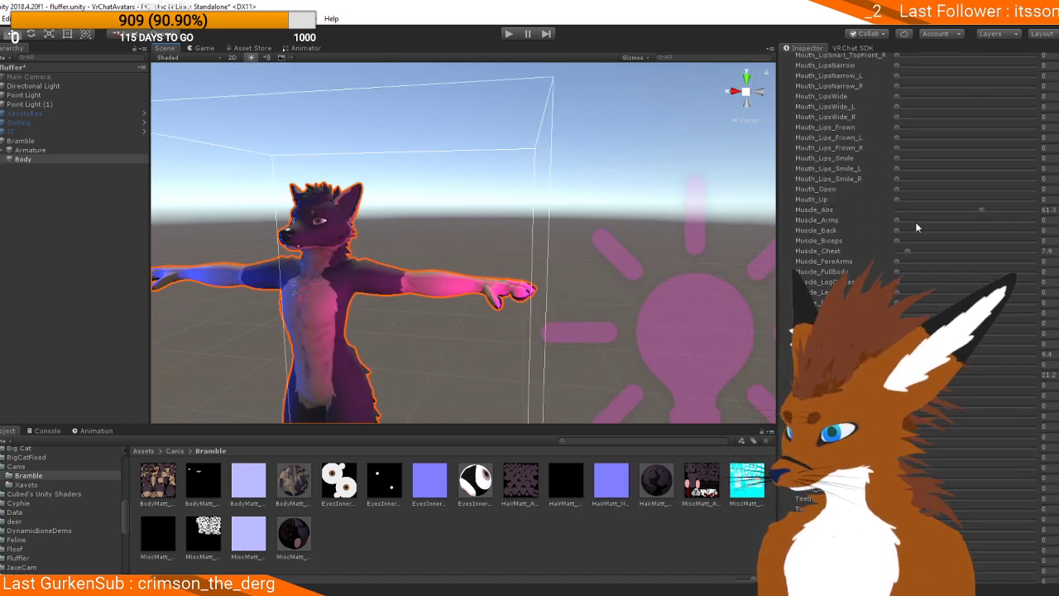
pyautogui.scroll(15, 917, 207)
pyautogui.scroll(10, 916, 182)
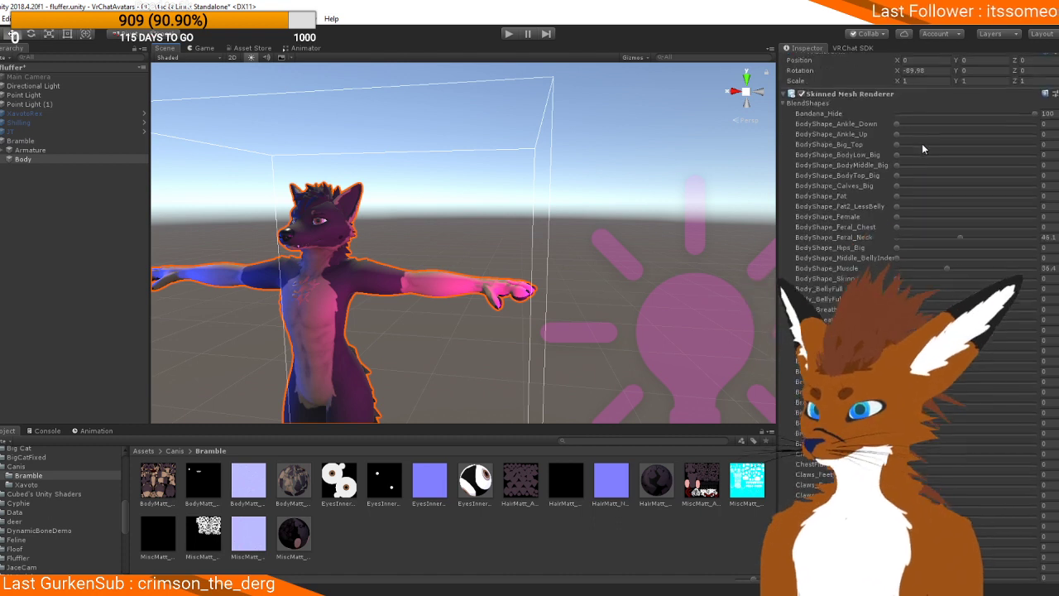
# Step: Deselect the body mesh and examine the avatar's head, arms and torso without the selection outline
pyautogui.click(619, 192)
pyautogui.moveTo(461, 178); pyautogui.dragTo(617, 180, button='middle')
pyautogui.scroll(2, 617, 180)
pyautogui.scroll(-4, 617, 180)
pyautogui.moveTo(529, 265); pyautogui.dragTo(591, 259, button='middle')
pyautogui.moveTo(579, 199); pyautogui.dragTo(577, 225, button='right')
pyautogui.moveTo(577, 207); pyautogui.dragTo(496, 137, button='middle')
pyautogui.scroll(3, 496, 137)
pyautogui.moveTo(504, 157)
pyautogui.mouseDown(button='right')
pyautogui.moveTo(513, 123)
pyautogui.moveTo(513, 141)
pyautogui.mouseUp(button='right')
pyautogui.scroll(-1, 513, 133)
pyautogui.moveTo(513, 132); pyautogui.dragTo(537, 284, button='middle')
pyautogui.keyDown('alt'); pyautogui.moveTo(537, 284); pyautogui.dragTo(531, 248); pyautogui.keyUp('alt')
pyautogui.scroll(6, 530, 286)
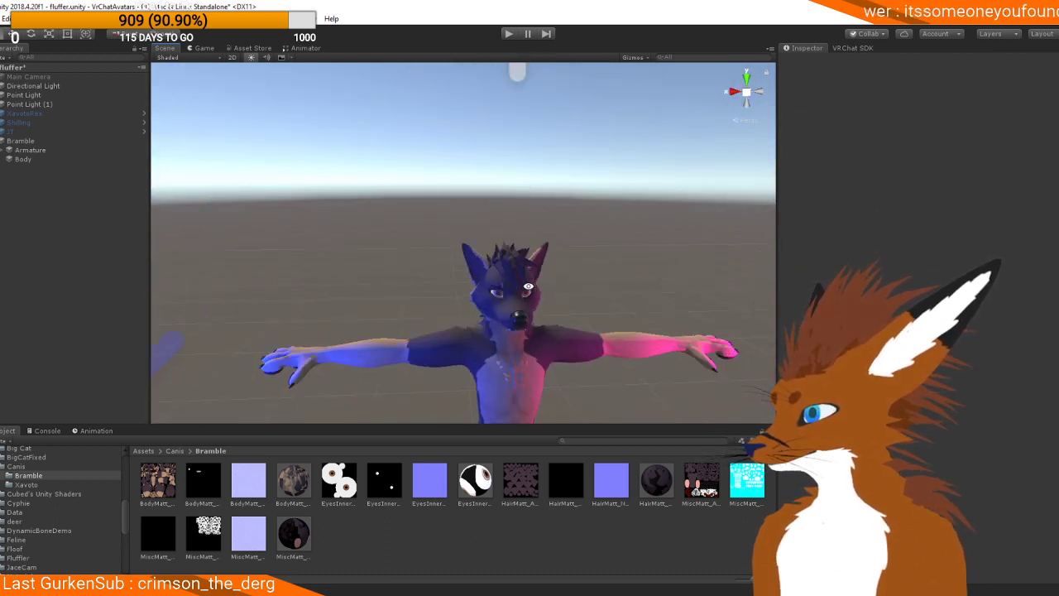
# Step: Frame the avatar's head and torso, take a rectangular screen snip of them, and close the capture tool
pyautogui.scroll(-5, 529, 286)
pyautogui.keyDown('alt'); pyautogui.moveTo(529, 286); pyautogui.dragTo(498, 233); pyautogui.keyUp('alt')
pyautogui.press('super+shift+s')
pyautogui.click(527, 375)
pyautogui.moveTo(237, 78); pyautogui.dragTo(695, 383)
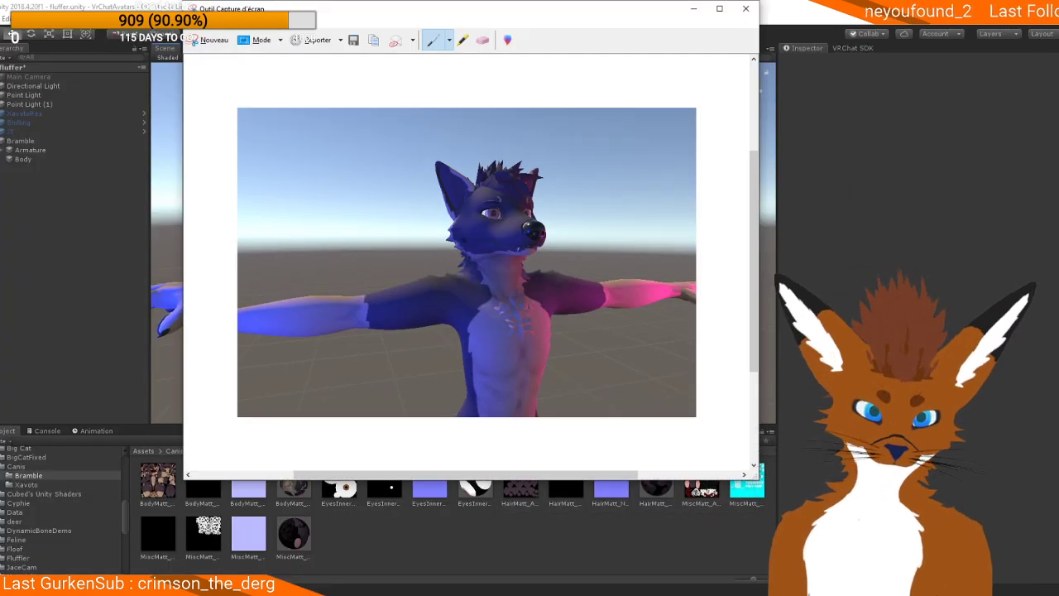
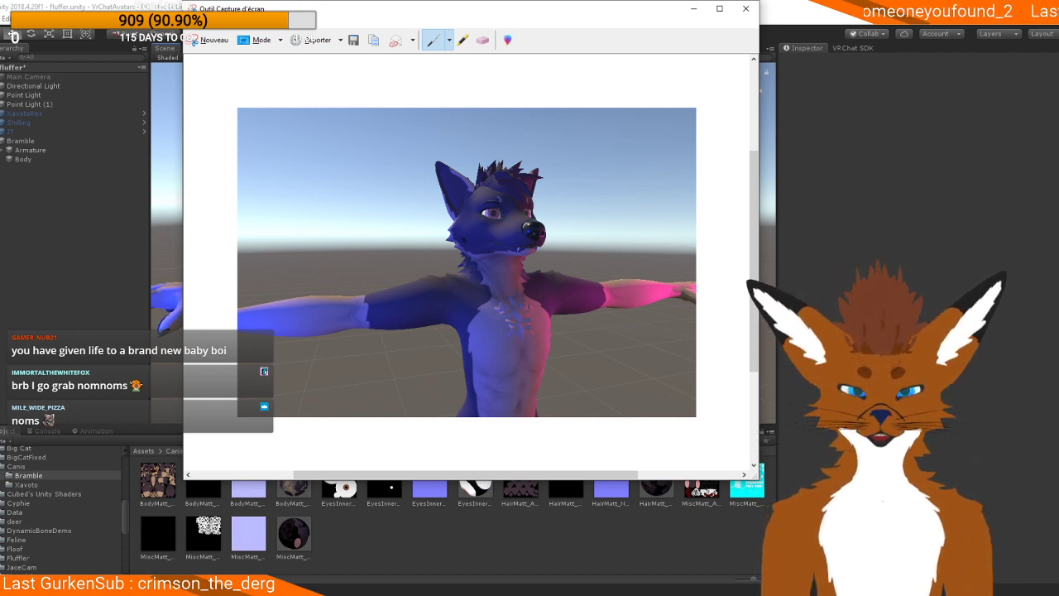
pyautogui.click(745, 8)
# Step: Collapse the Bramble object in the hierarchy, frame more of the avatar, and start play mode
pyautogui.click(527, 258)
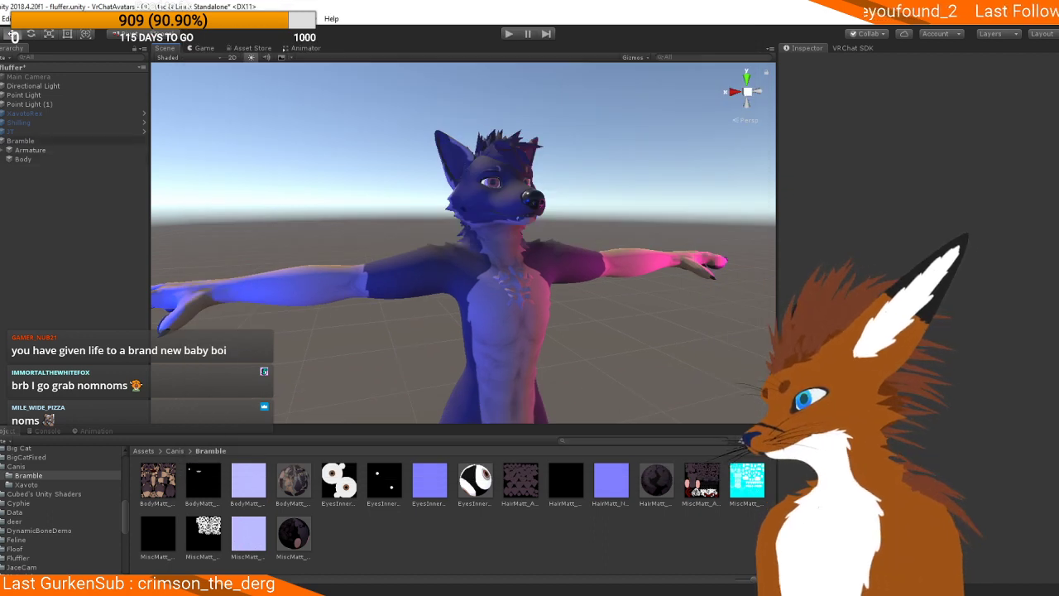
pyautogui.click(1, 141)
pyautogui.click(21, 140)
pyautogui.click(375, 127)
pyautogui.scroll(-3, 375, 127)
pyautogui.moveTo(374, 128); pyautogui.dragTo(359, 144, button='middle')
pyautogui.click(510, 32)
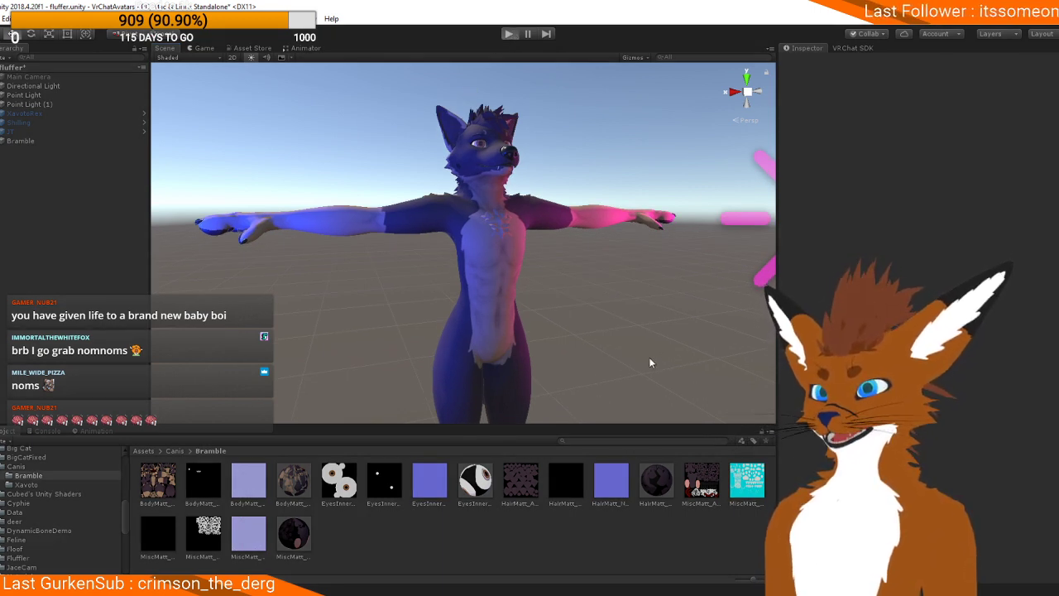
pyautogui.hotkey('ctrl', 'p')
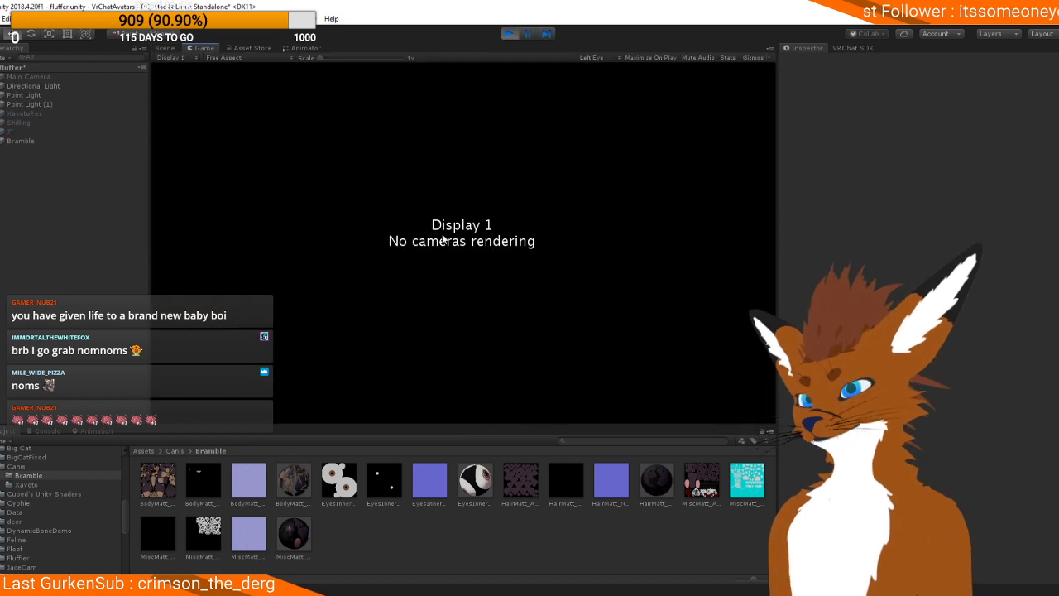
# Step: Test Bramble's dynamic bones by moving the avatar in the Scene view, and exit play mode
pyautogui.click(171, 48)
pyautogui.click(17, 141)
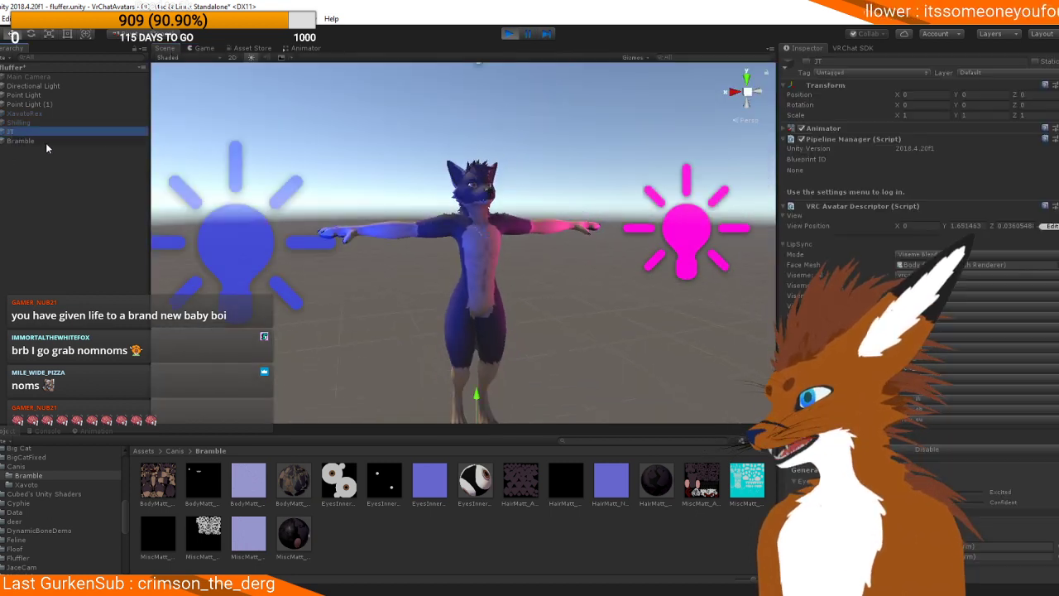
pyautogui.moveTo(280, 210); pyautogui.dragTo(279, 135, button='middle')
pyautogui.moveTo(489, 317); pyautogui.dragTo(514, 353)
pyautogui.hotkey('ctrl', 'z')
pyautogui.click(436, 387)
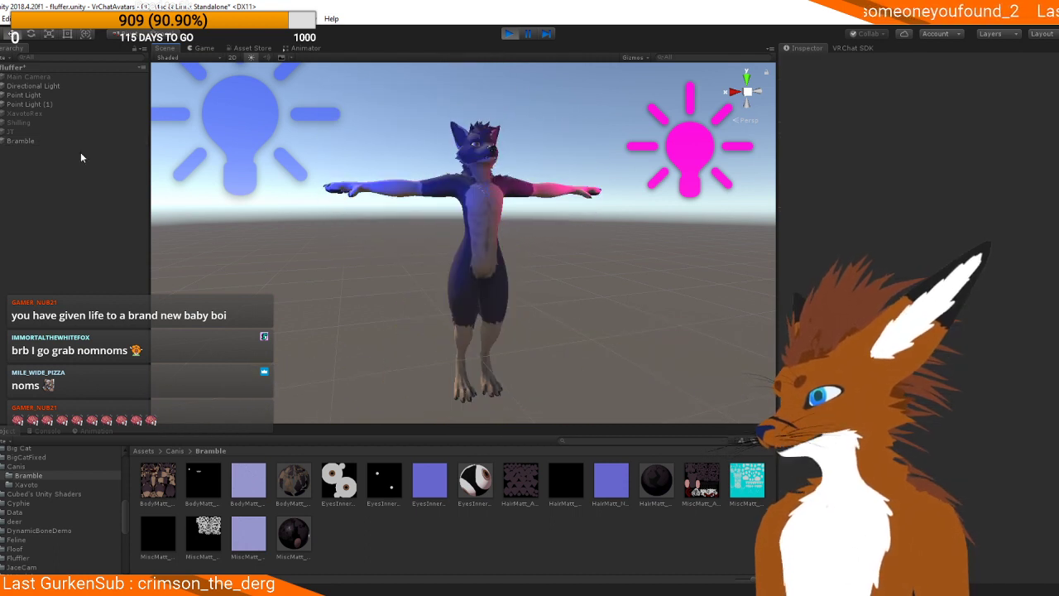
pyautogui.click(51, 146)
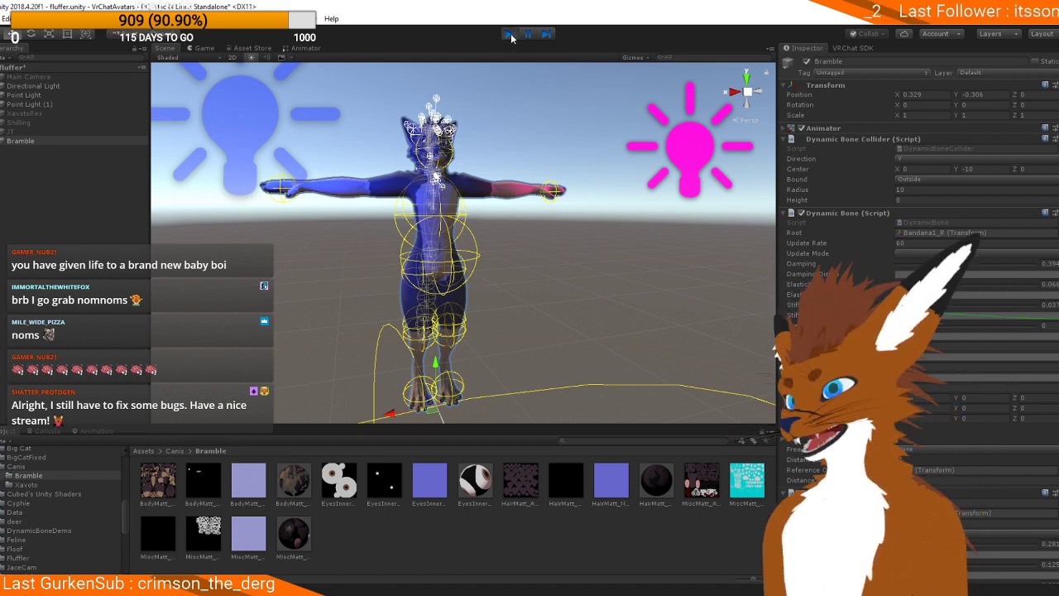
pyautogui.click(509, 34)
# Step: Delete the Directional Light above the avatar from the scene
pyautogui.scroll(3, 485, 151)
pyautogui.moveTo(485, 152); pyautogui.dragTo(447, 194, button='middle')
pyautogui.scroll(-5, 543, 140)
pyautogui.scroll(1, 496, 142)
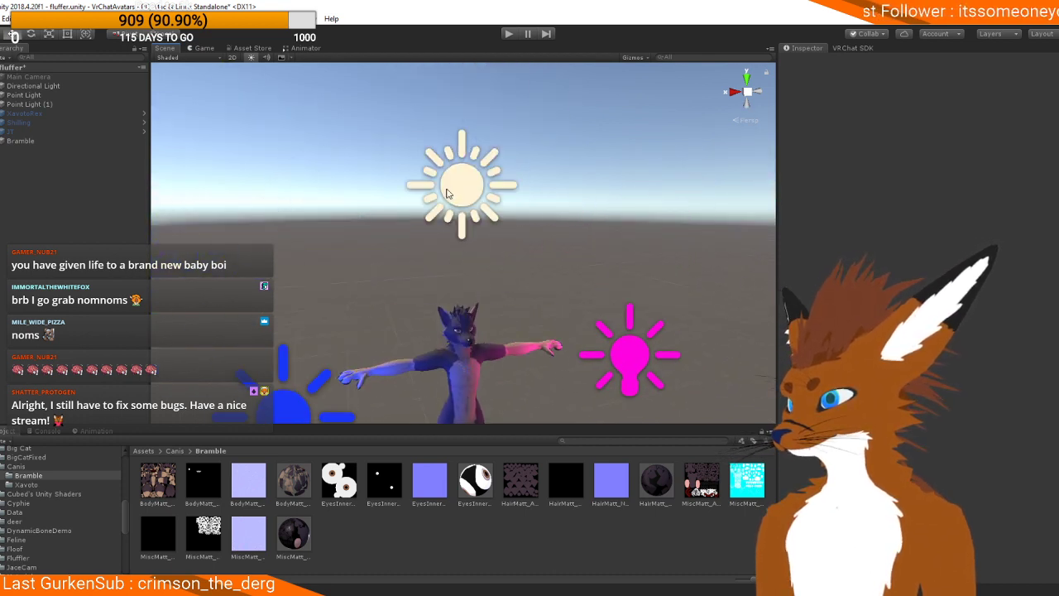
pyautogui.click(447, 193)
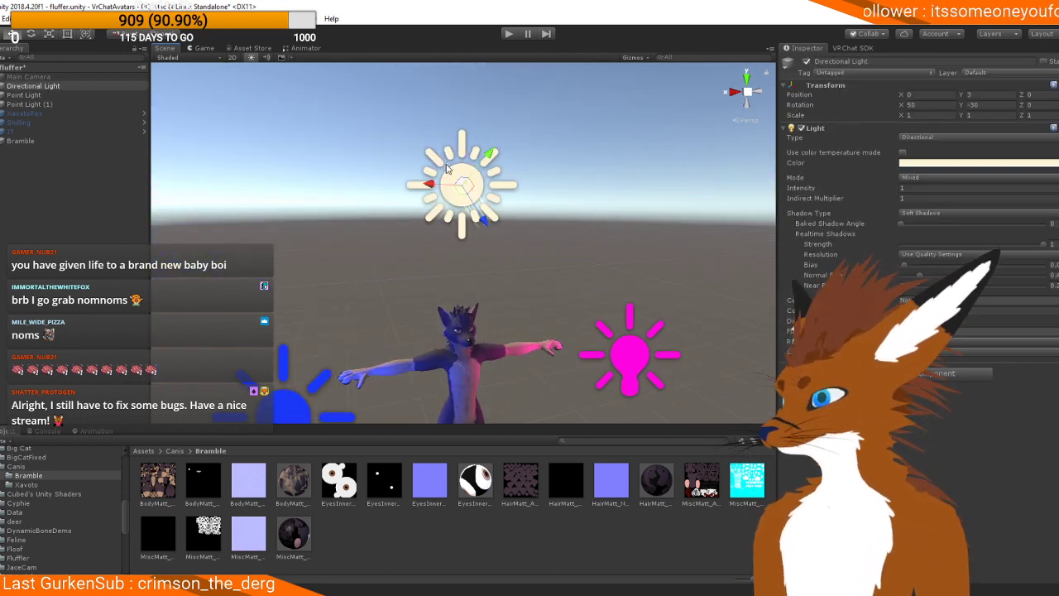
pyautogui.press('Delete')
# Step: Frame the avatar's face under the two point lights and save the fluffer scene
pyautogui.scroll(1, 447, 245)
pyautogui.scroll(3, 466, 123)
pyautogui.moveTo(448, 248)
pyautogui.mouseDown(button='middle')
pyautogui.moveTo(466, 123)
pyautogui.moveTo(491, 246)
pyautogui.moveTo(519, 199)
pyautogui.moveTo(460, 252)
pyautogui.mouseUp(button='middle')
pyautogui.scroll(3, 466, 124)
pyautogui.scroll(5, 486, 265)
pyautogui.click(1, 18)
pyautogui.click(12, 62)
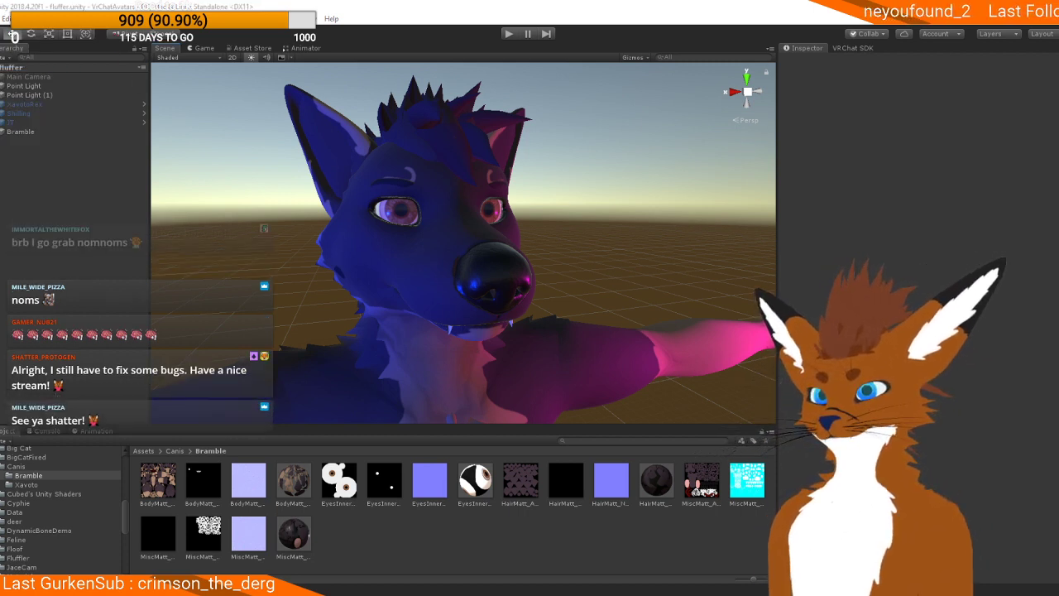
# Step: Create a prefab from the Bramble object in the Canis/Bramble assets folder and view the avatar's upper body
pyautogui.moveTo(21, 131); pyautogui.dragTo(374, 535)
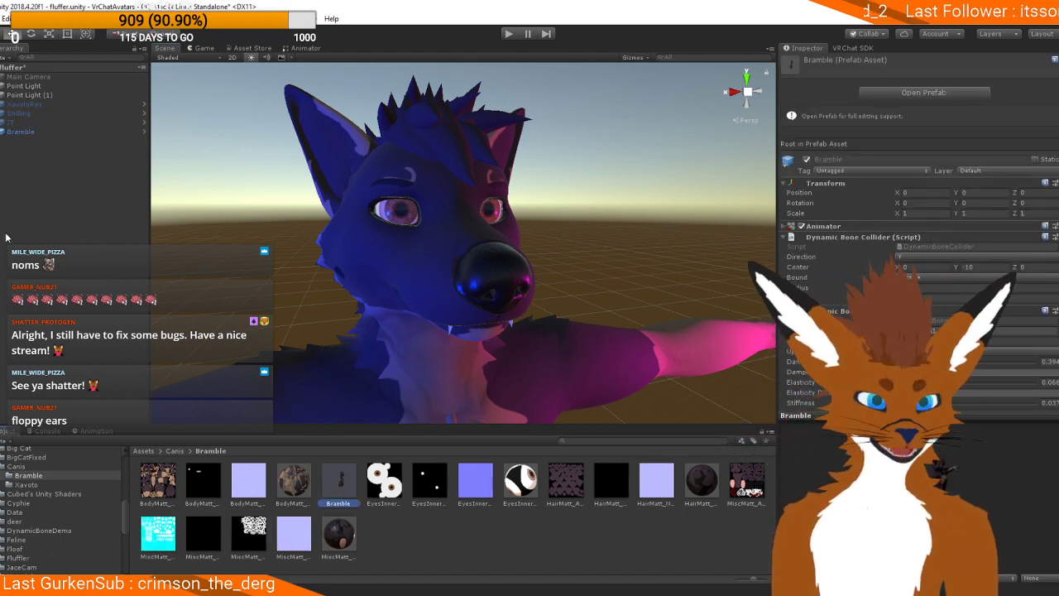
pyautogui.moveTo(359, 143); pyautogui.dragTo(353, 206, button='middle')
pyautogui.moveTo(427, 243); pyautogui.dragTo(485, 240)
pyautogui.moveTo(392, 222); pyautogui.dragTo(468, 177, button='middle')
pyautogui.scroll(3, 460, 180)
pyautogui.scroll(-8, 449, 179)
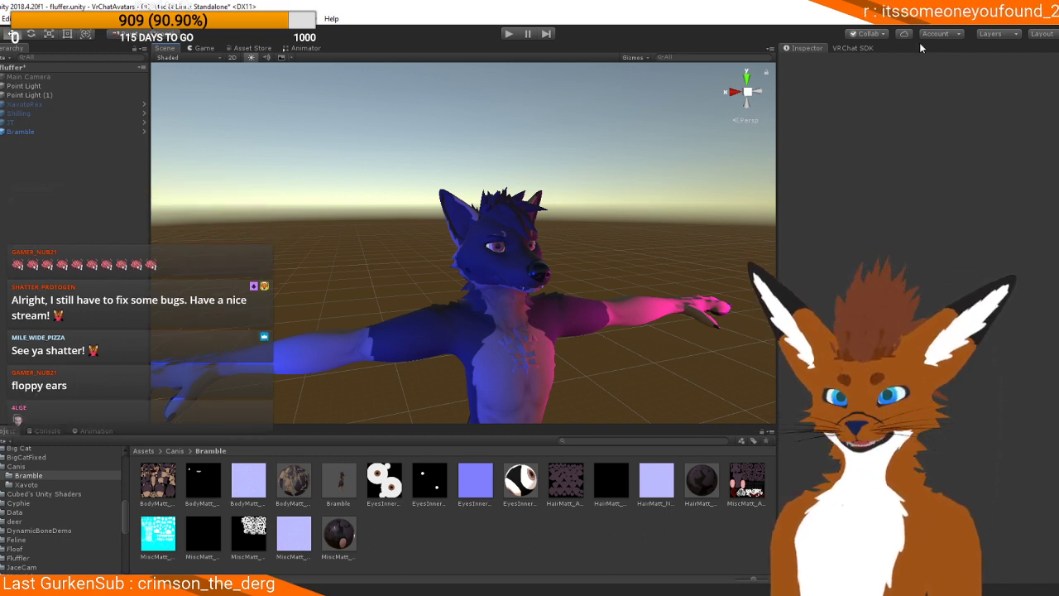
# Step: Close Unity and bring up the VrChatAvatar folder in File Explorer
pyautogui.hotkey('alt', 'F4')
pyautogui.click(514, 328)
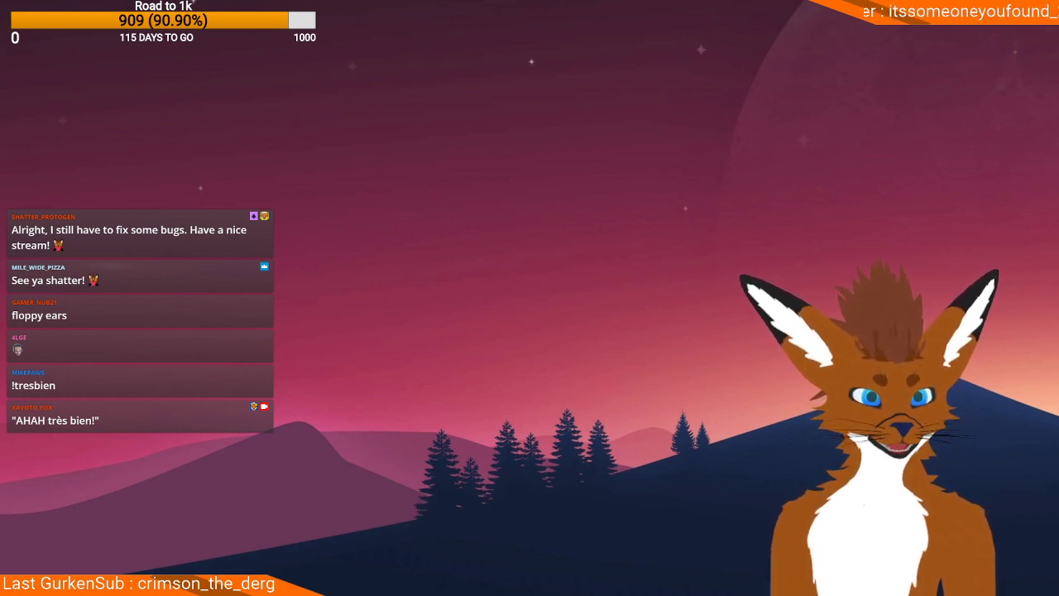
pyautogui.moveTo(1058, 239); pyautogui.dragTo(530, 53)
pyautogui.click(540, 210)
pyautogui.click(636, 106)
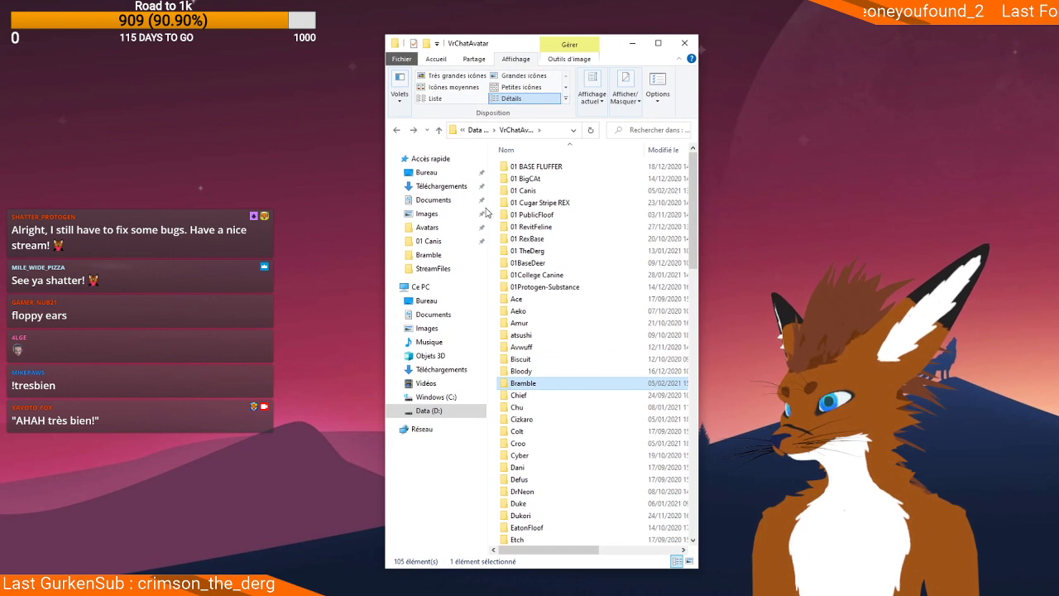
# Step: Create a new folder named Faelan inside the VrChatAvatar folder
pyautogui.rightClick(494, 283)
pyautogui.moveTo(534, 433)
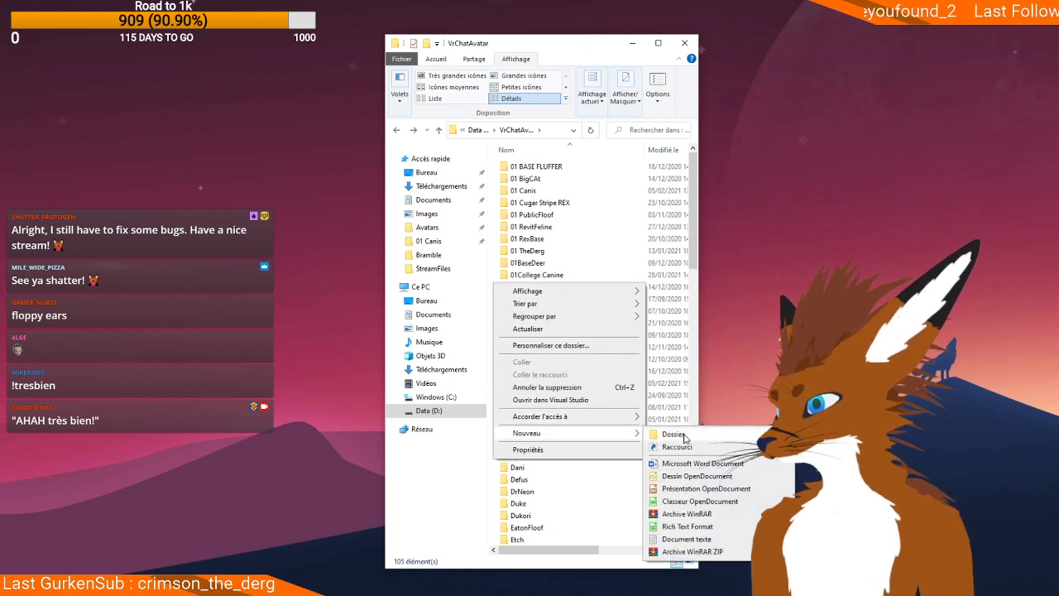
pyautogui.click(669, 433)
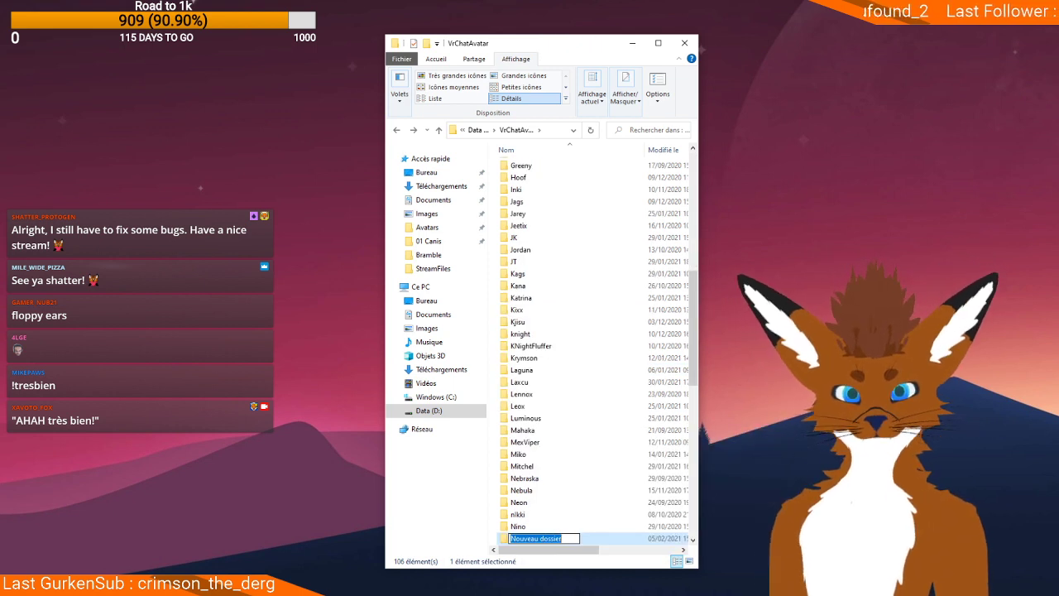
pyautogui.hotkey('alt', 'Tab')
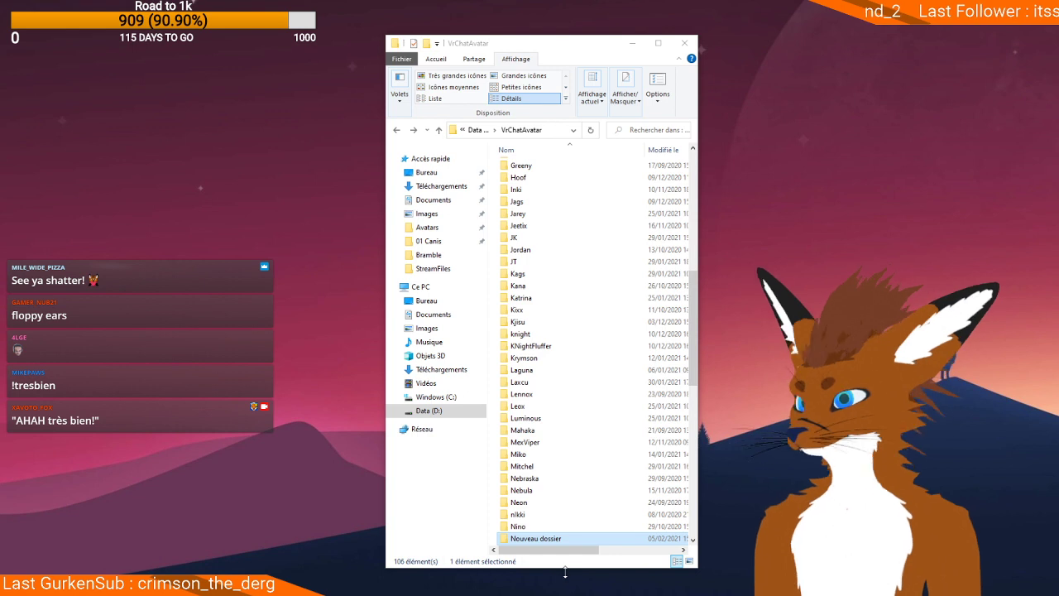
pyautogui.rightClick(518, 539)
pyautogui.click(568, 522)
pyautogui.write('Faelan')
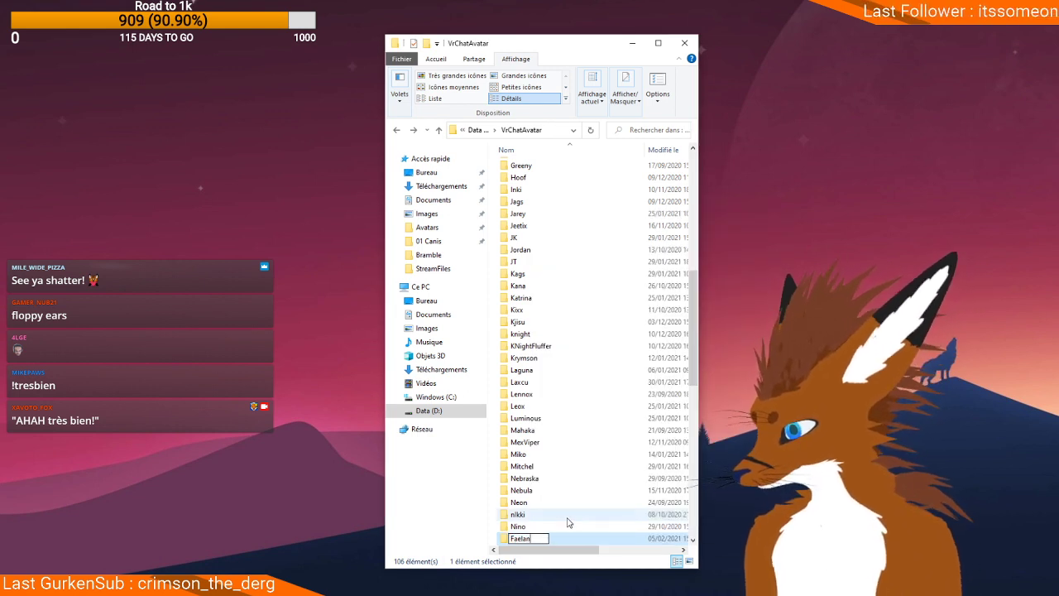
pyautogui.press('Return')
# Step: Open the Faelan folder and add the image 99xiDw_x.jpg to it
pyautogui.doubleClick(542, 166)
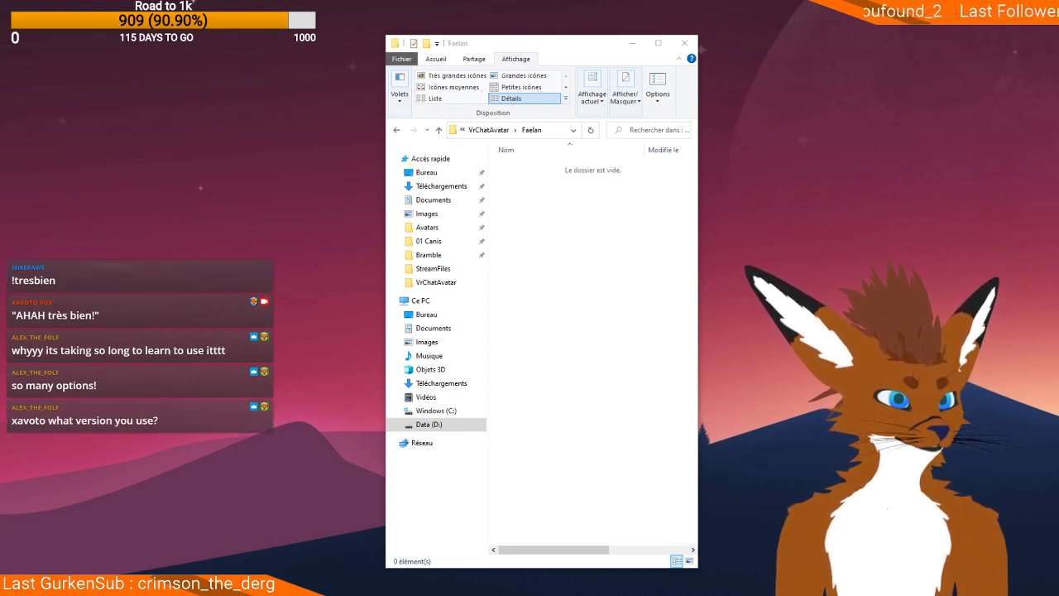
pyautogui.moveTo(860, 306); pyautogui.dragTo(604, 327)
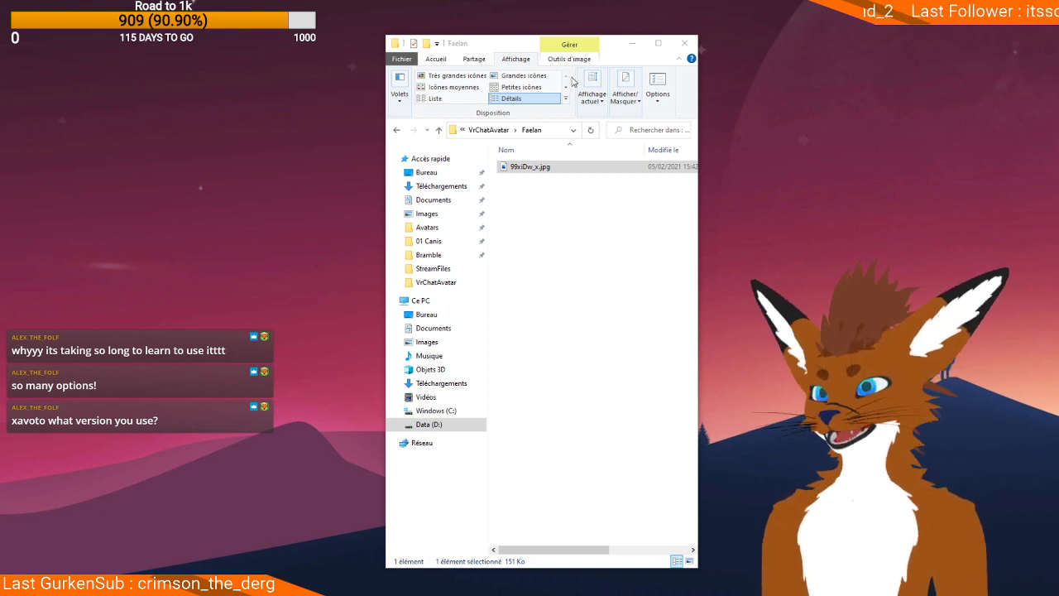
# Step: Copy the file fluffer_v2.spp from the 01 BASE FLUFFER folder inside VrChatAvatar
pyautogui.click(395, 131)
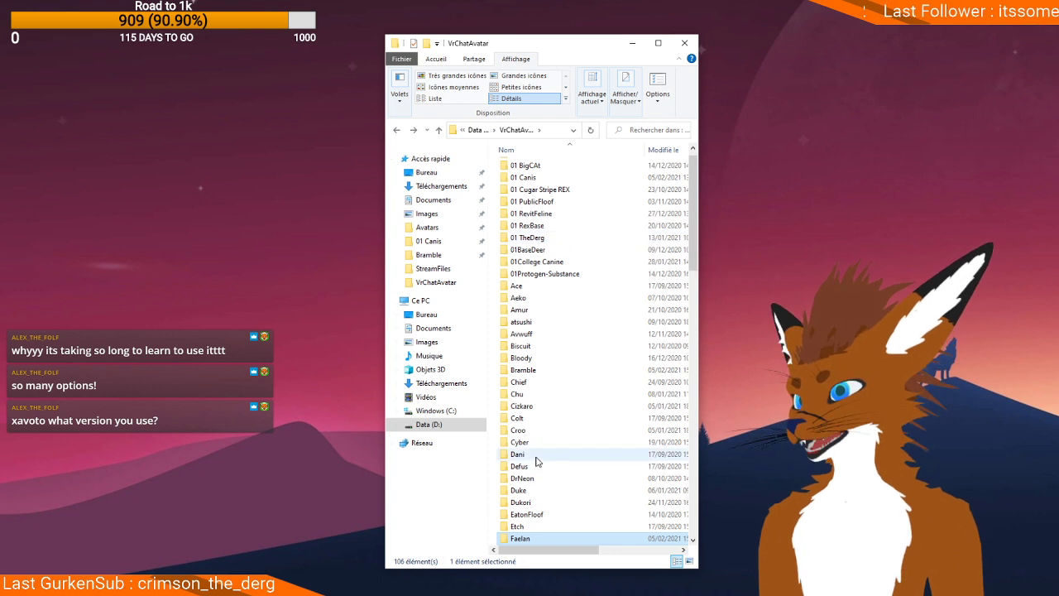
pyautogui.scroll(1, 551, 231)
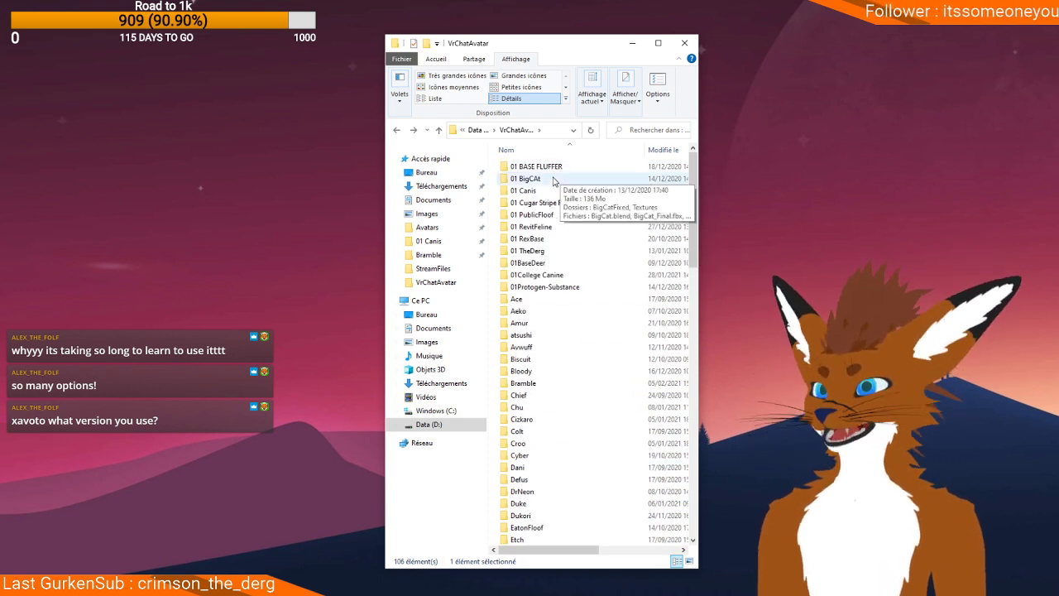
pyautogui.doubleClick(558, 169)
pyautogui.click(528, 192)
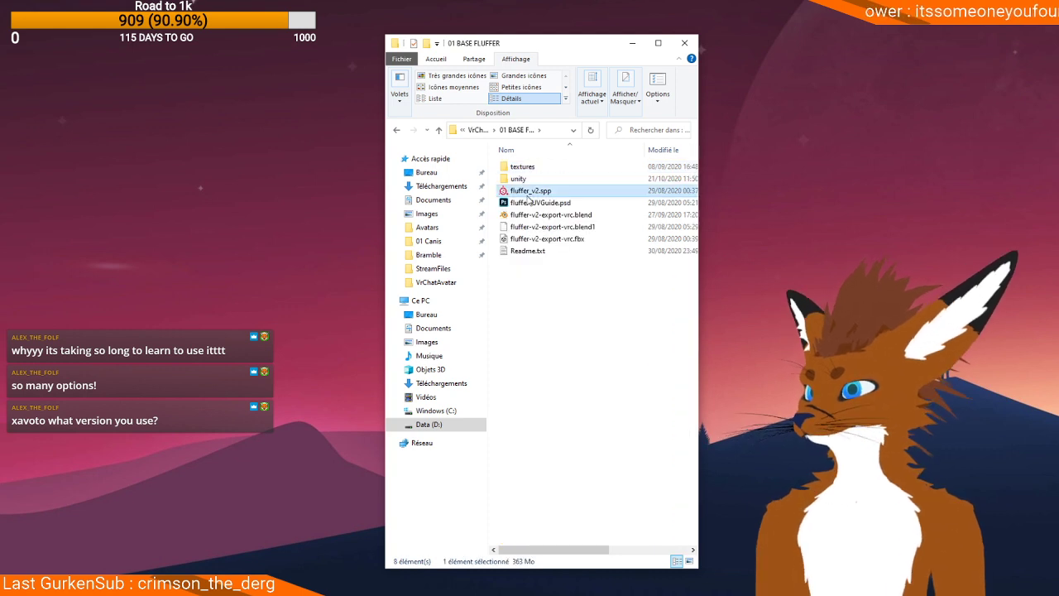
# Step: Return to VrChatAvatar and paste the copied fluffer_v2.spp file into the Faelan folder
pyautogui.click(397, 130)
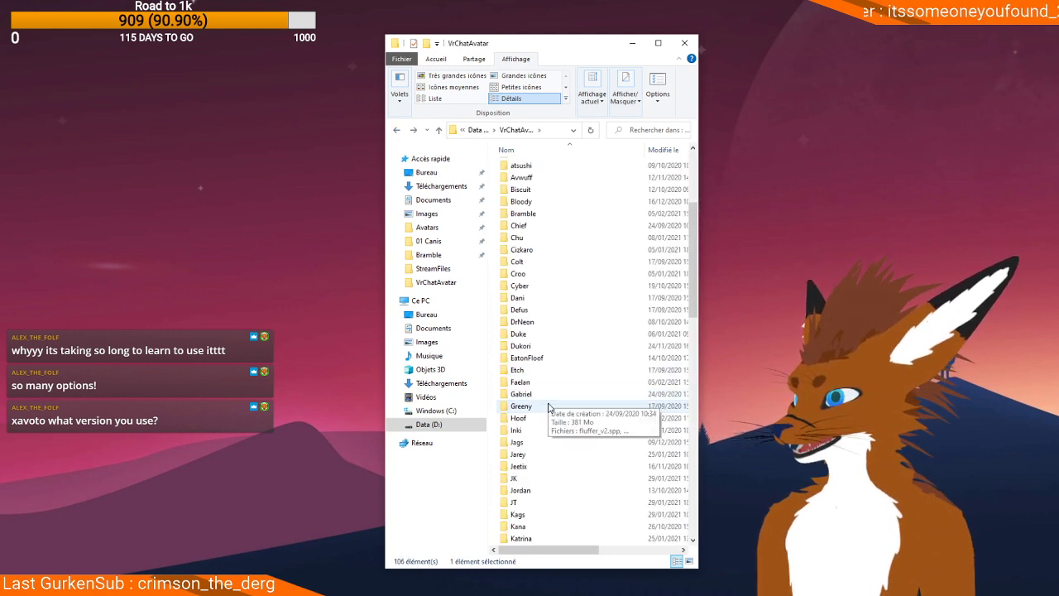
pyautogui.click(545, 405)
pyautogui.press('f')
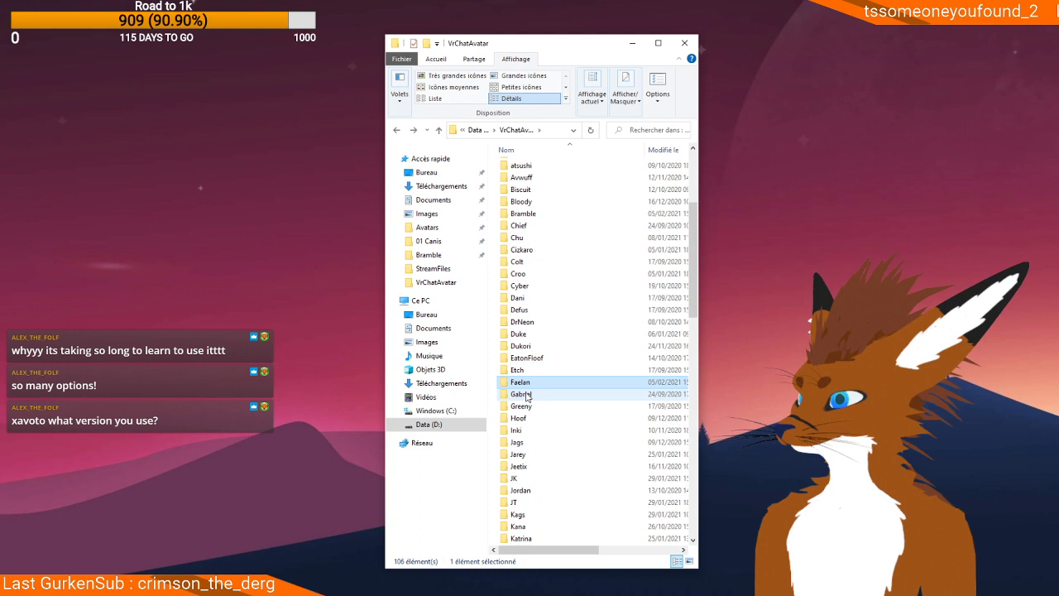
pyautogui.doubleClick(532, 386)
pyautogui.click(546, 196)
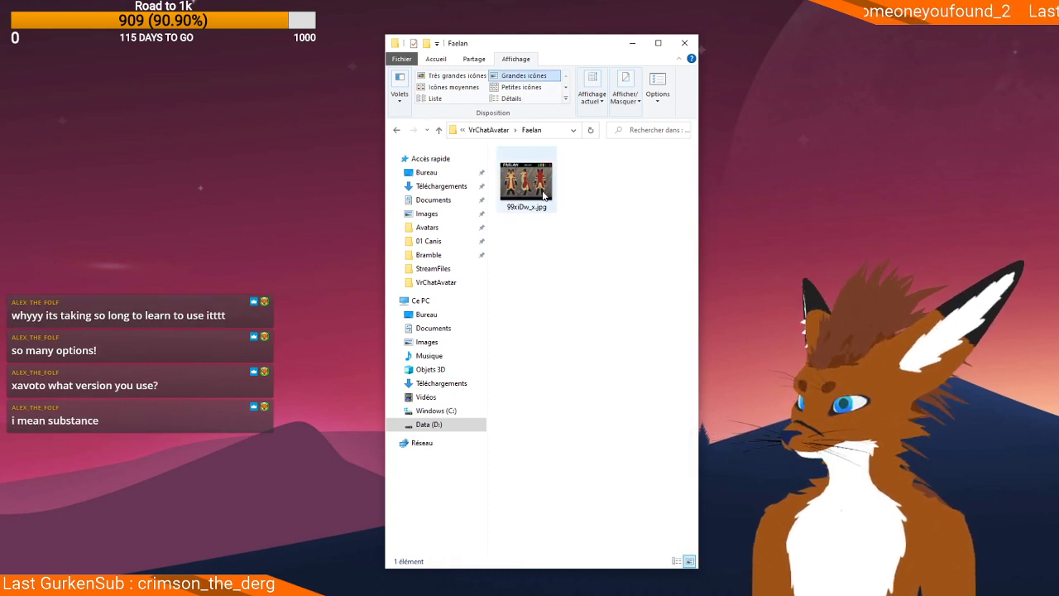
pyautogui.hotkey('ctrl', 'v')
pyautogui.moveTo(547, 157); pyautogui.dragTo(460, 221)
# Step: Open Faelan's fluffer_v2.spp in Substance Painter, view the reference image 99xiDw_x.jpg, and clear the image and folder windows away
pyautogui.doubleClick(598, 181)
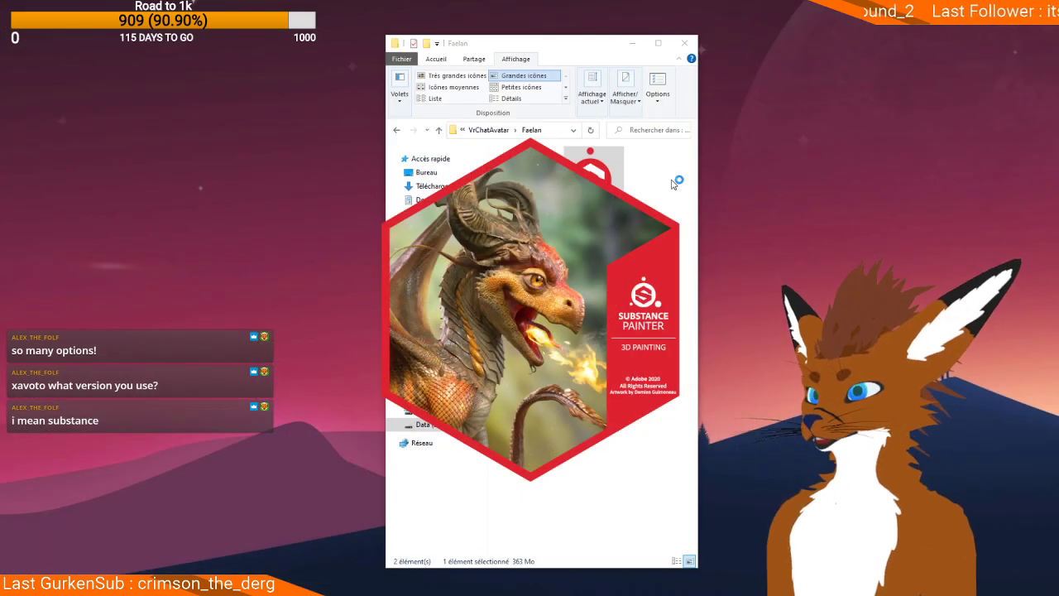
pyautogui.doubleClick(538, 180)
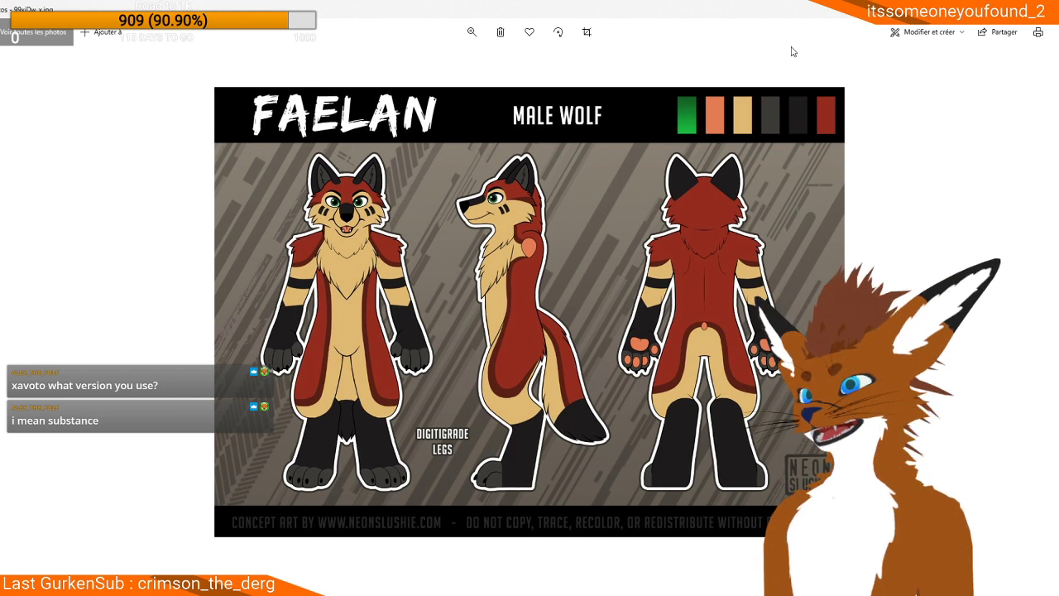
pyautogui.click(1040, 9)
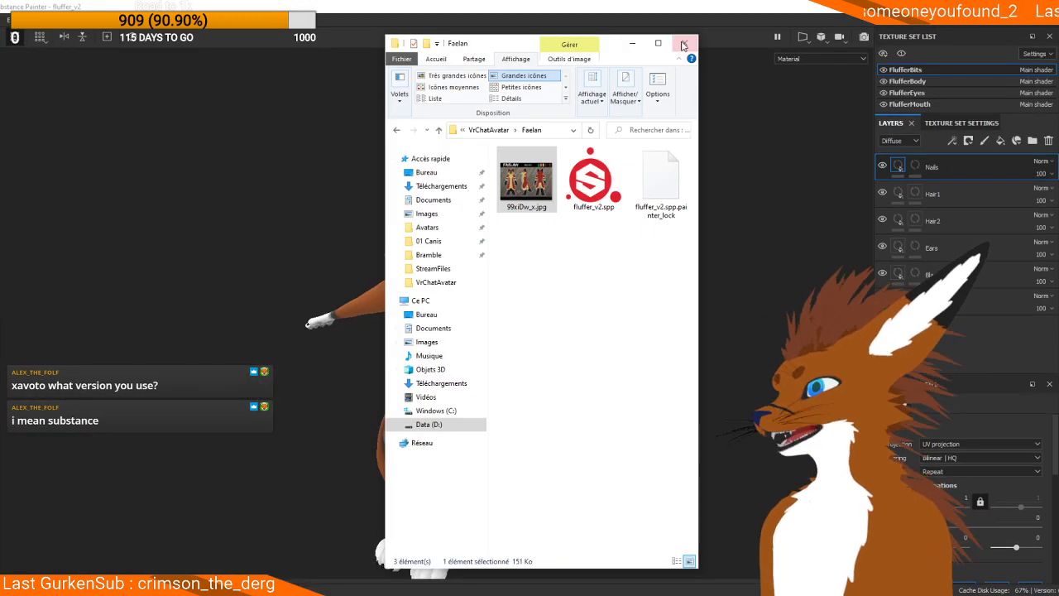
pyautogui.click(631, 43)
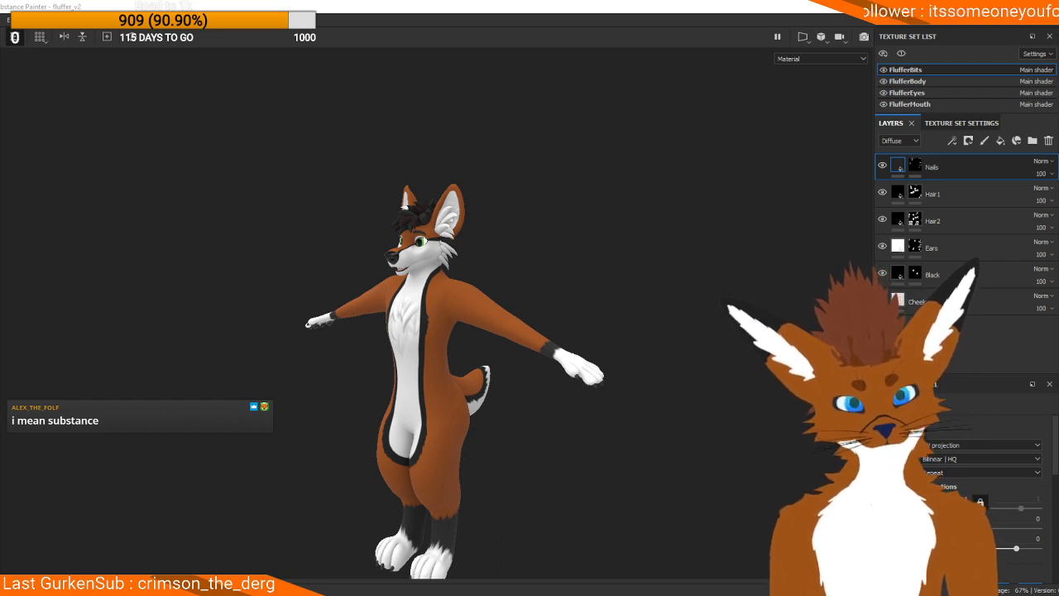
# Step: Switch to the Faelan reference sheet in the photo viewer and move its window onto the other monitor
pyautogui.hotkey('alt', 'Tab')
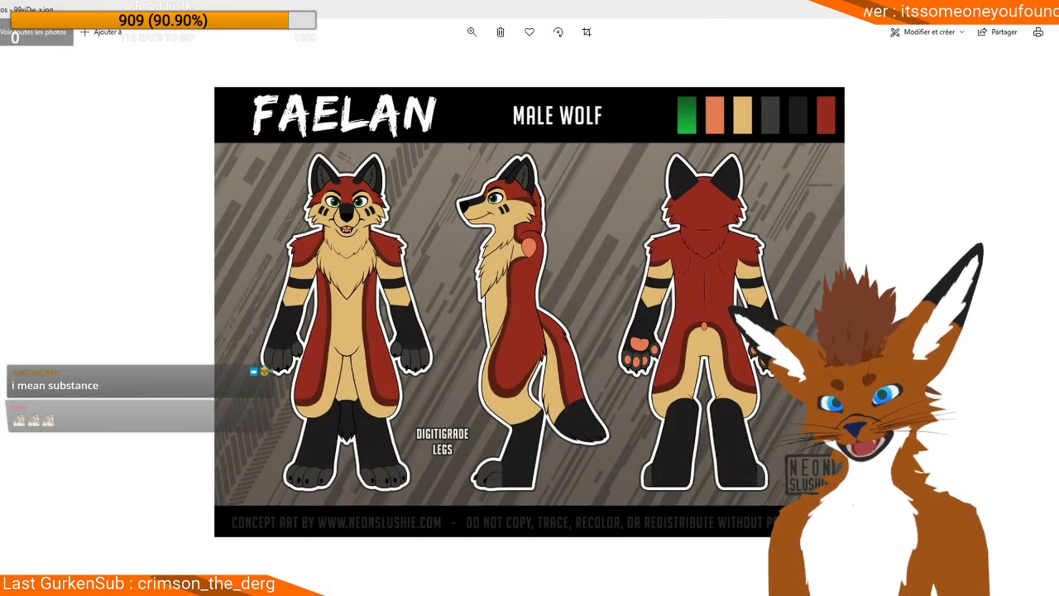
pyautogui.moveTo(719, 5)
pyautogui.mouseDown()
pyautogui.moveTo(940, 95)
pyautogui.moveTo(927, 189)
pyautogui.moveTo(645, 129)
pyautogui.moveTo(721, 205)
pyautogui.moveTo(1057, 364)
pyautogui.mouseUp()
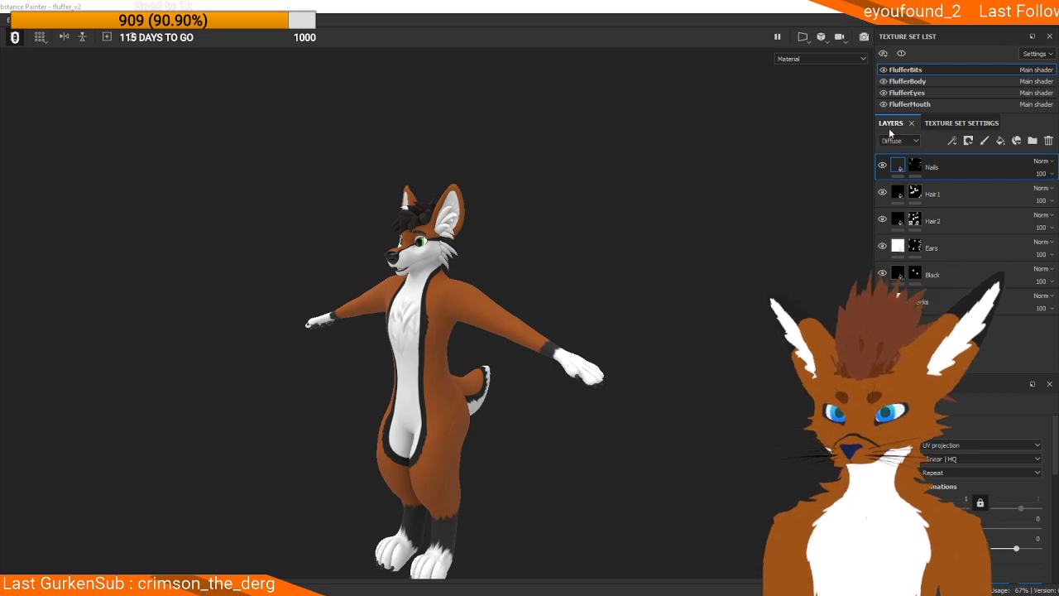
# Step: In the FlufferBits texture set, set the Hair1 layer's diffuse colour to the red sampled from the reference sheet
pyautogui.click(900, 80)
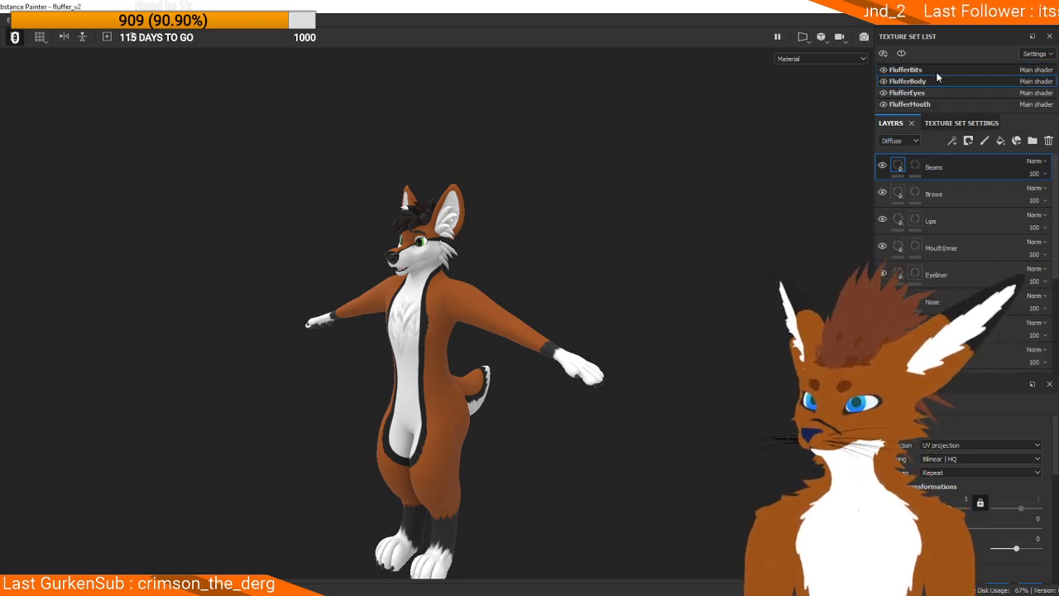
pyautogui.click(936, 71)
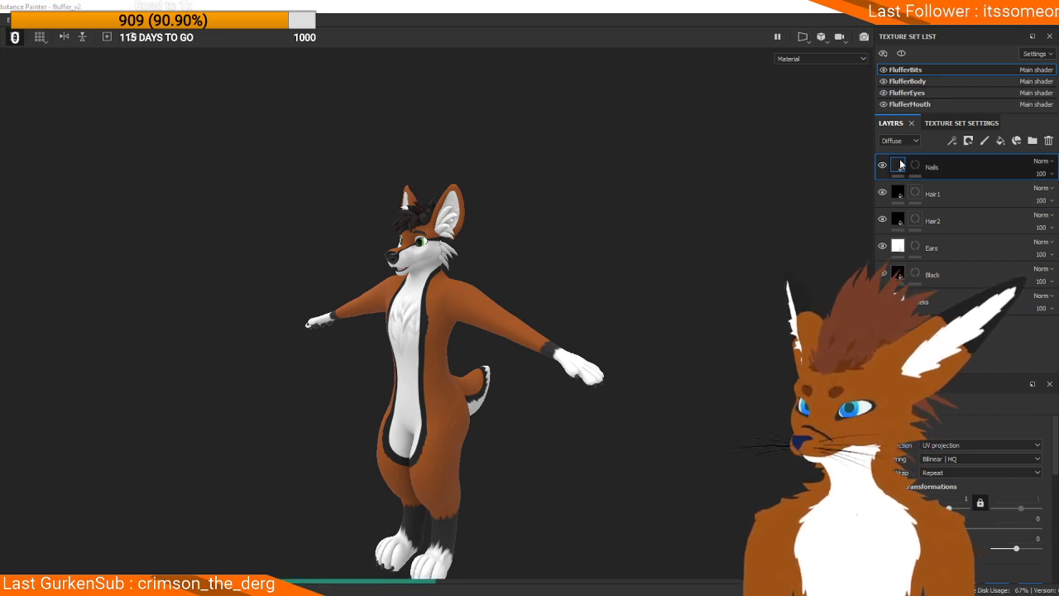
pyautogui.click(916, 202)
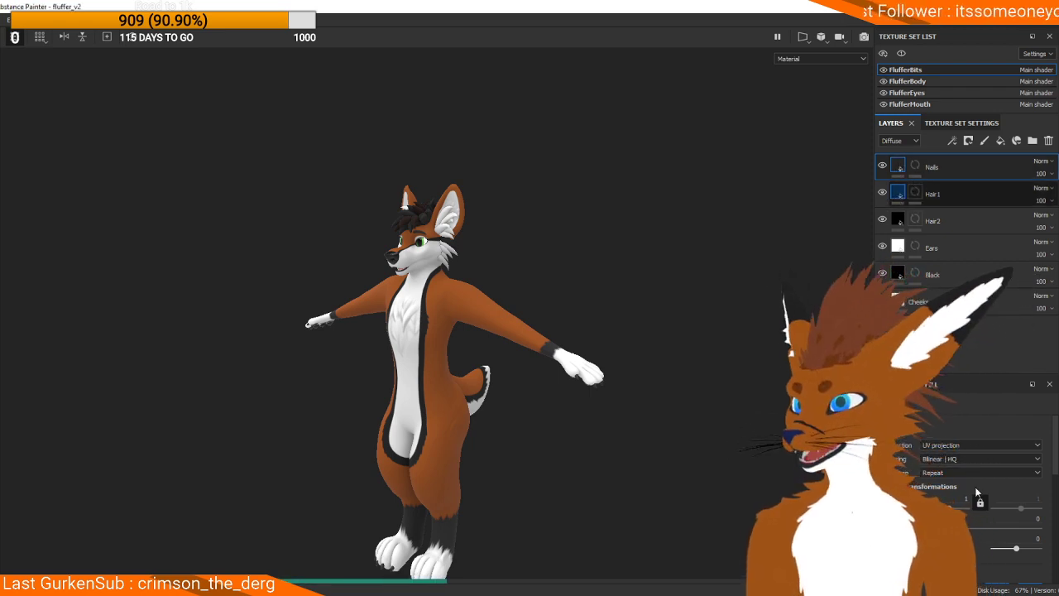
pyautogui.scroll(-4, 921, 425)
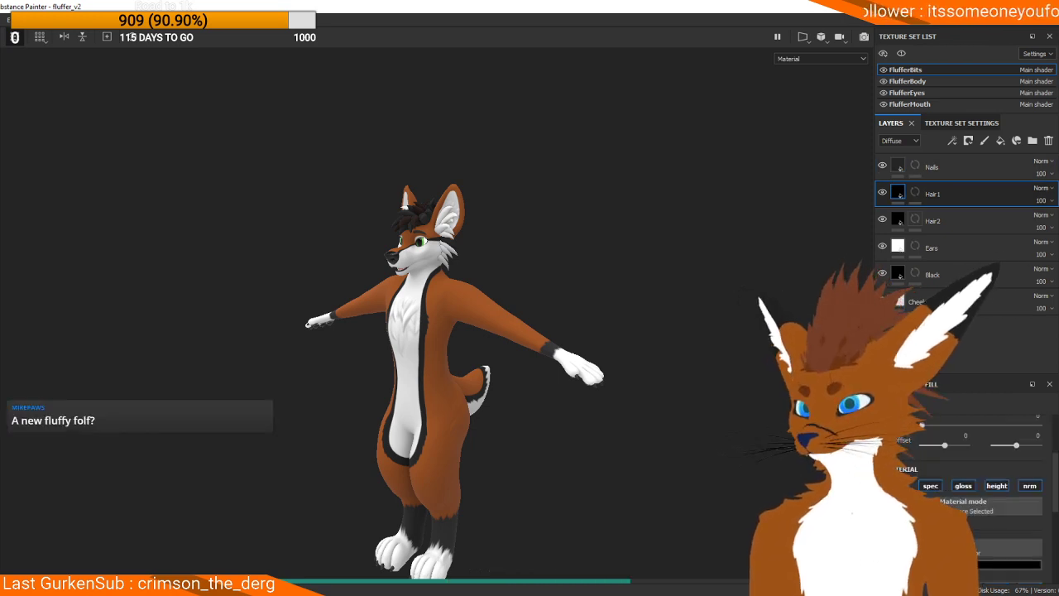
pyautogui.click(997, 564)
pyautogui.click(973, 434)
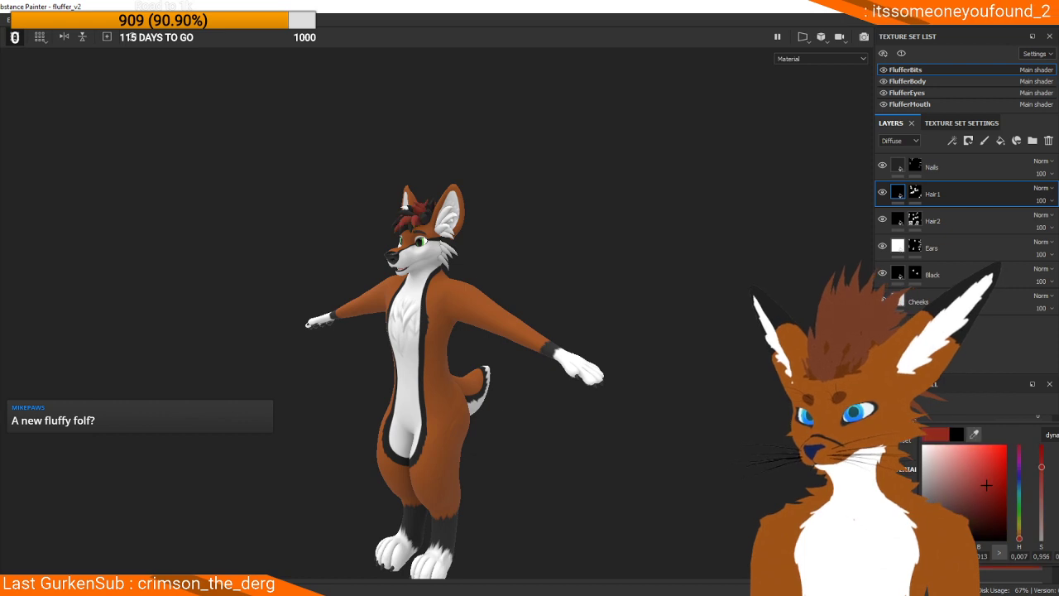
# Step: Set the Hair2 layer's diffuse colour to red, about RGB 0.279, 0.026, 0.012
pyautogui.scroll(-2, 997, 521)
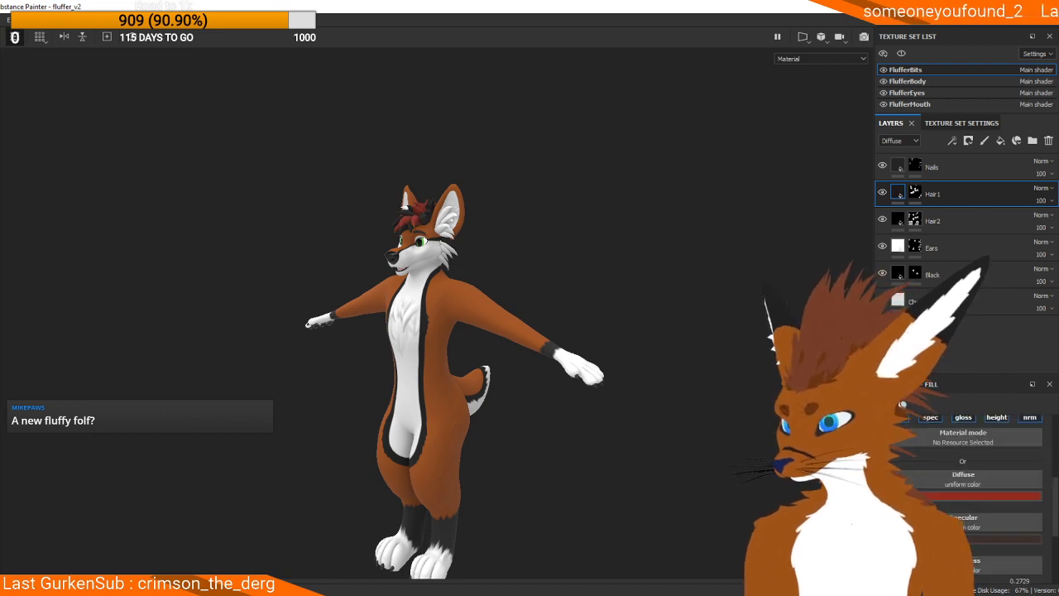
pyautogui.click(997, 539)
pyautogui.click(900, 220)
pyautogui.click(964, 497)
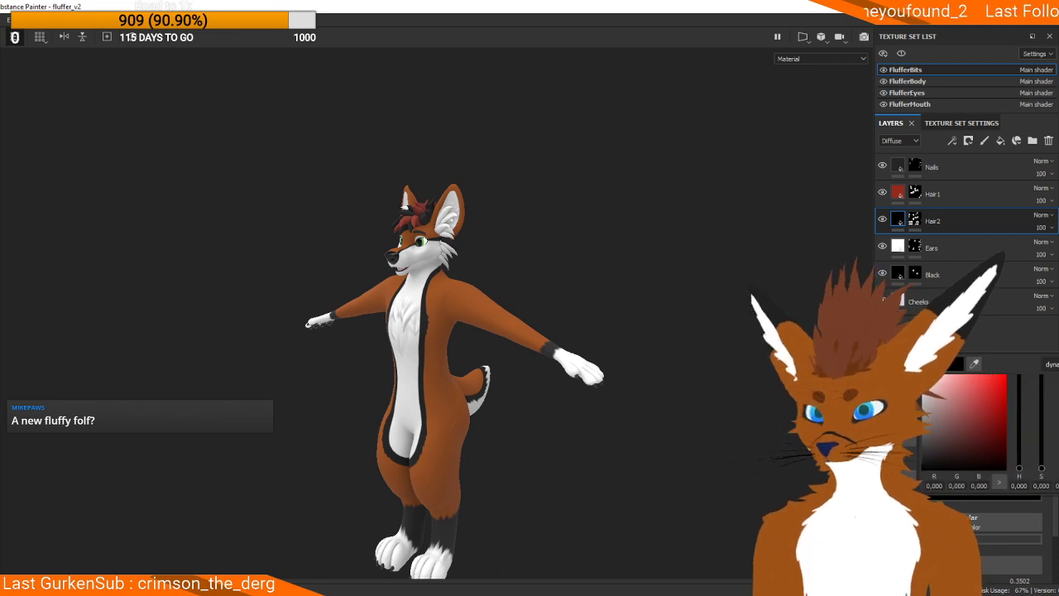
pyautogui.click(985, 415)
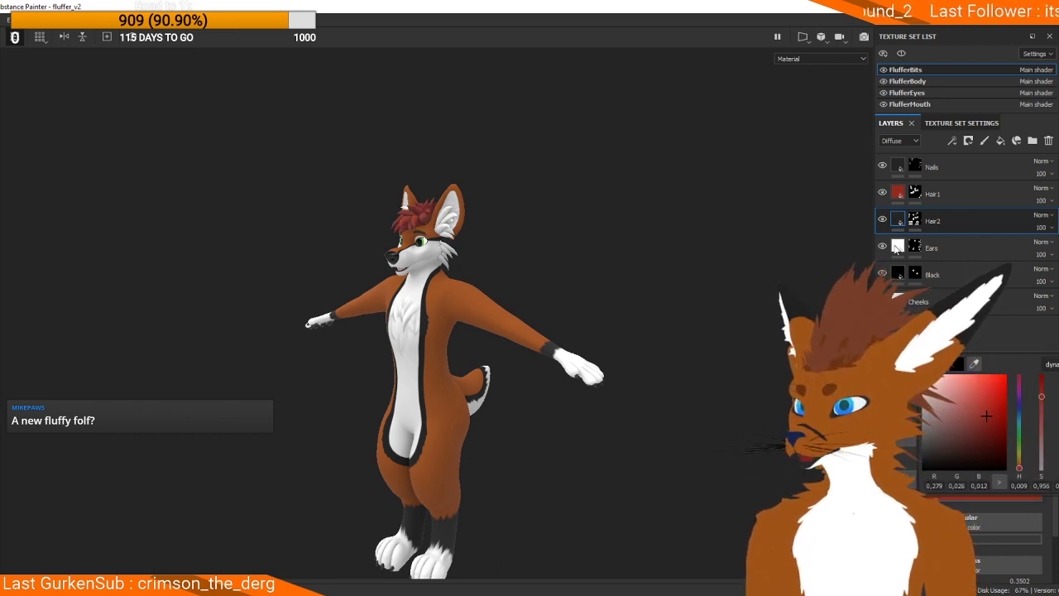
# Step: Set the Ears layer's diffuse colour to the near-black reference shade, RGB 0.007, 0.006, 0.005
pyautogui.click(931, 247)
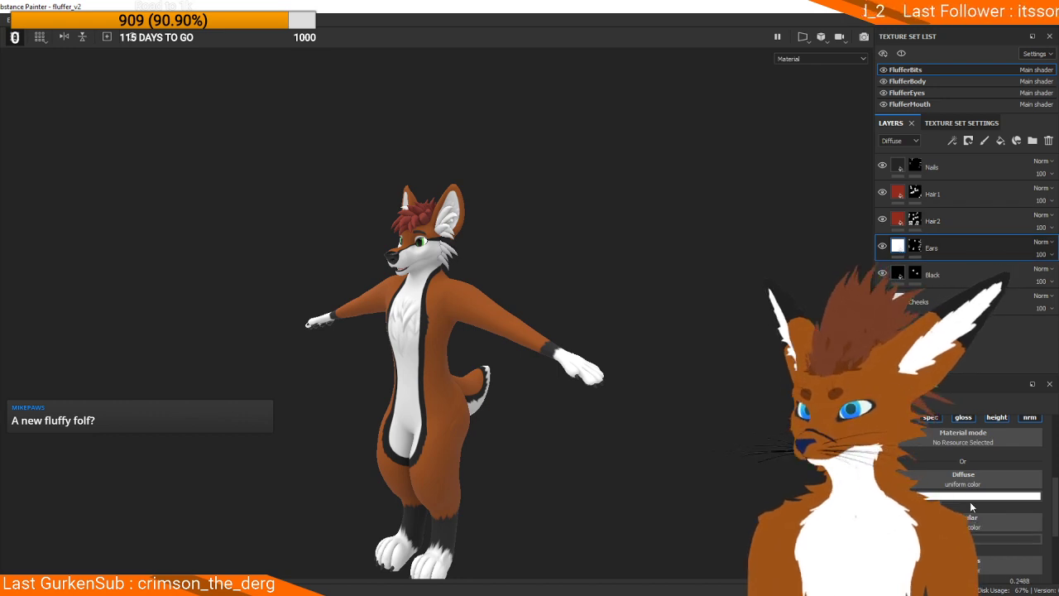
pyautogui.click(970, 496)
pyautogui.click(975, 364)
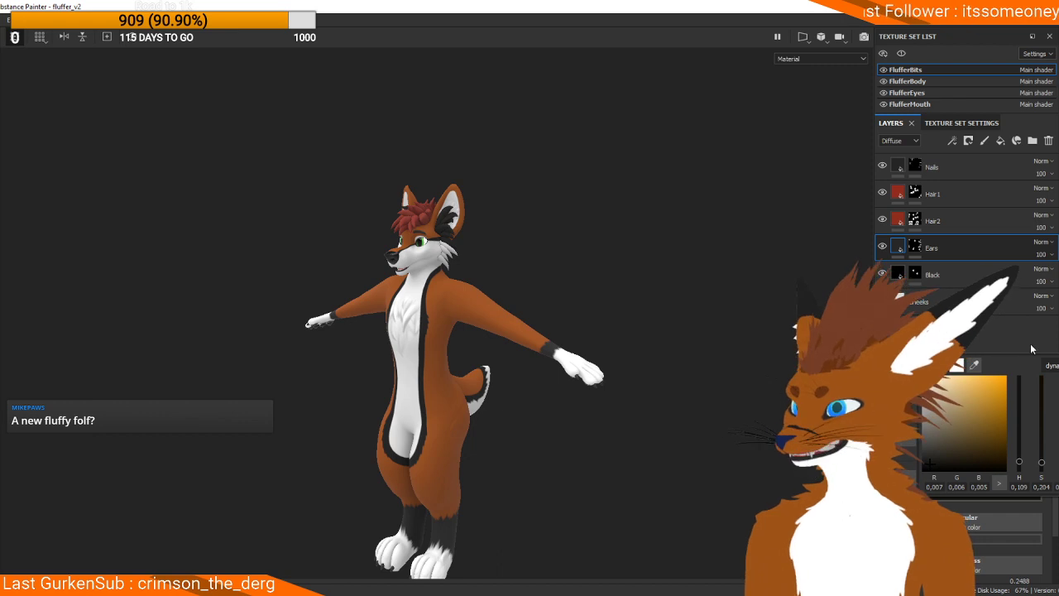
# Step: Set the Black layer's diffuse colour to dark red (0.095, 0.015, 0.007) and the Cheeks layer's to red (0.292, 0.024, 0.013)
pyautogui.click(905, 280)
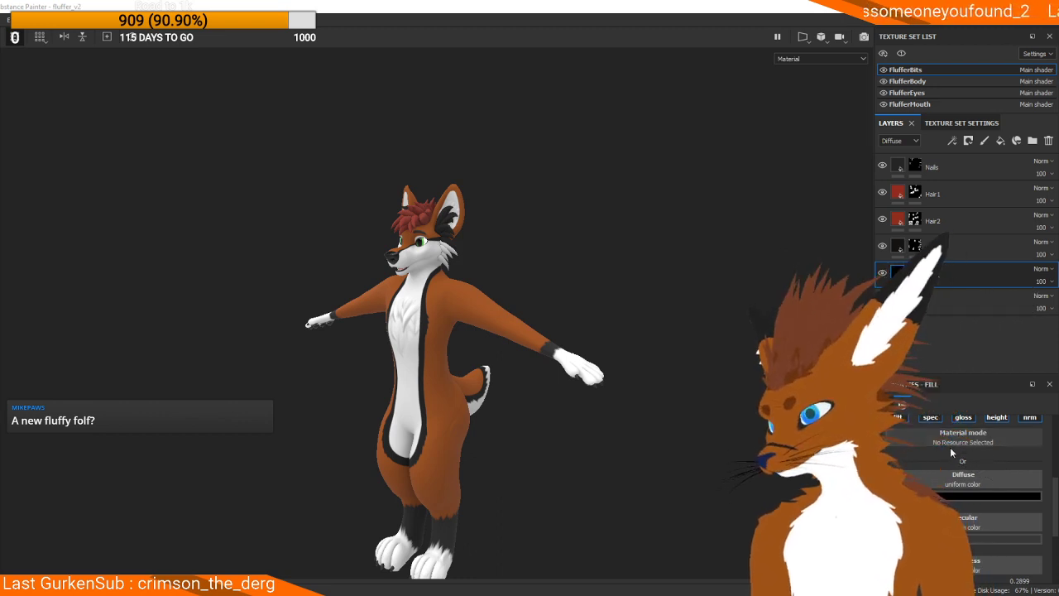
pyautogui.click(953, 496)
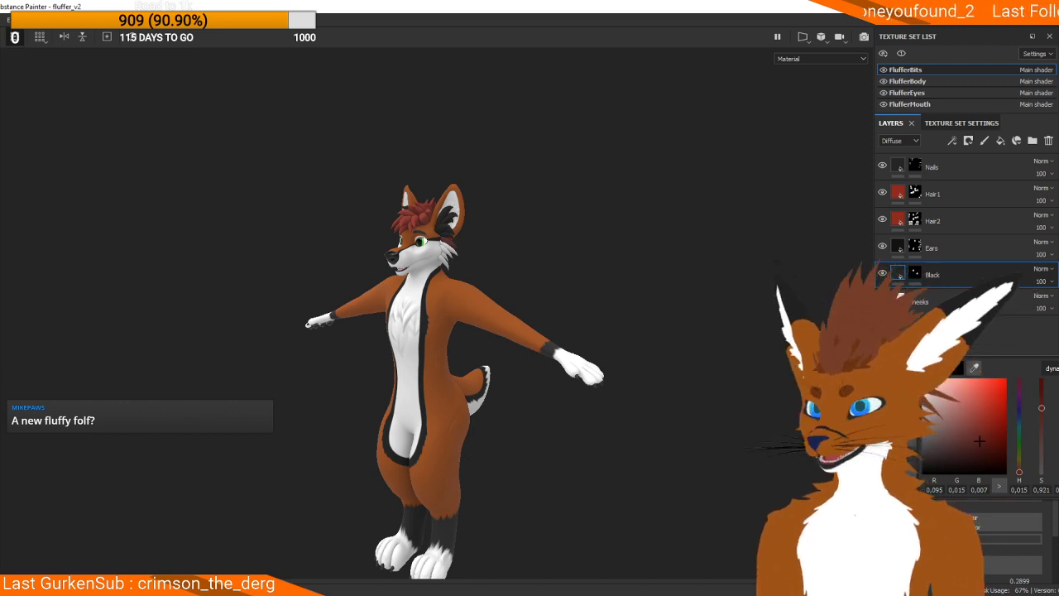
pyautogui.click(951, 301)
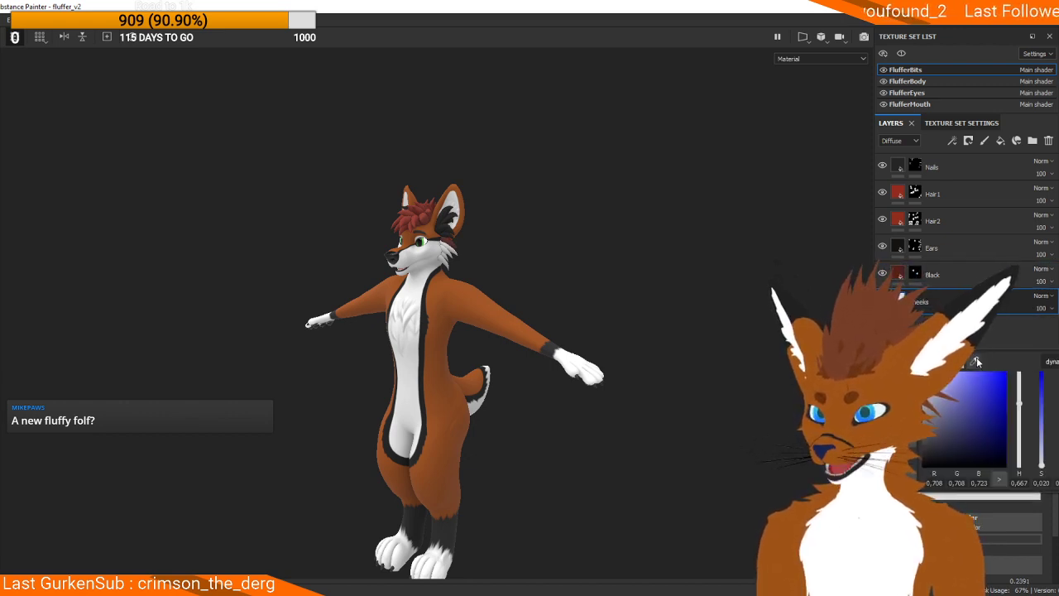
pyautogui.moveTo(976, 362); pyautogui.dragTo(898, 218)
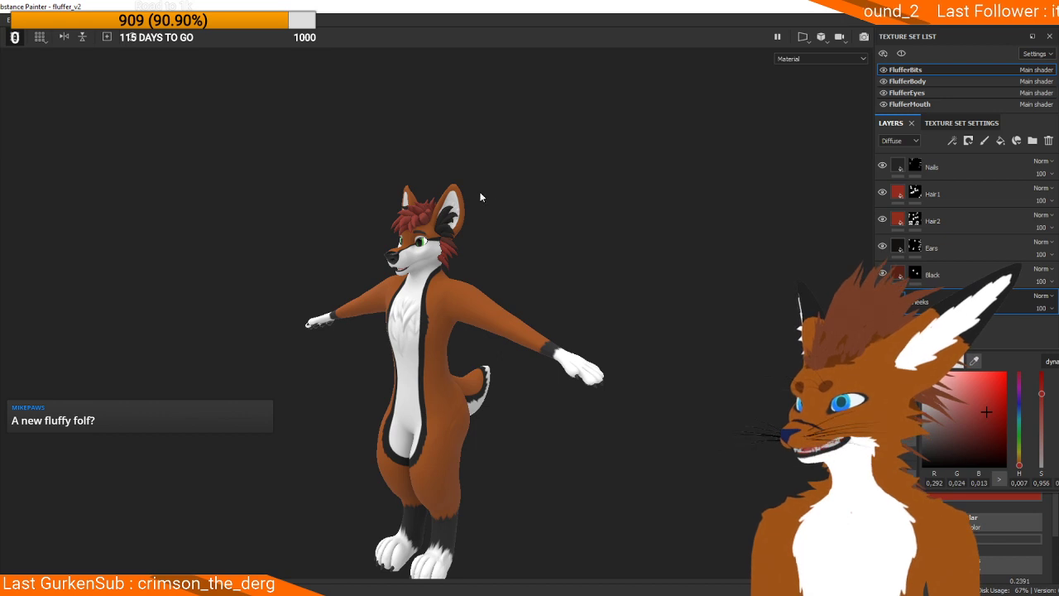
pyautogui.click(409, 170)
# Step: In the FlufferBody texture set, delete the Head Misc, DGray, Offwhite Center, White FeetHands and Black layers
pyautogui.scroll(-3, 409, 170)
pyautogui.scroll(5, 409, 170)
pyautogui.scroll(-2, 408, 170)
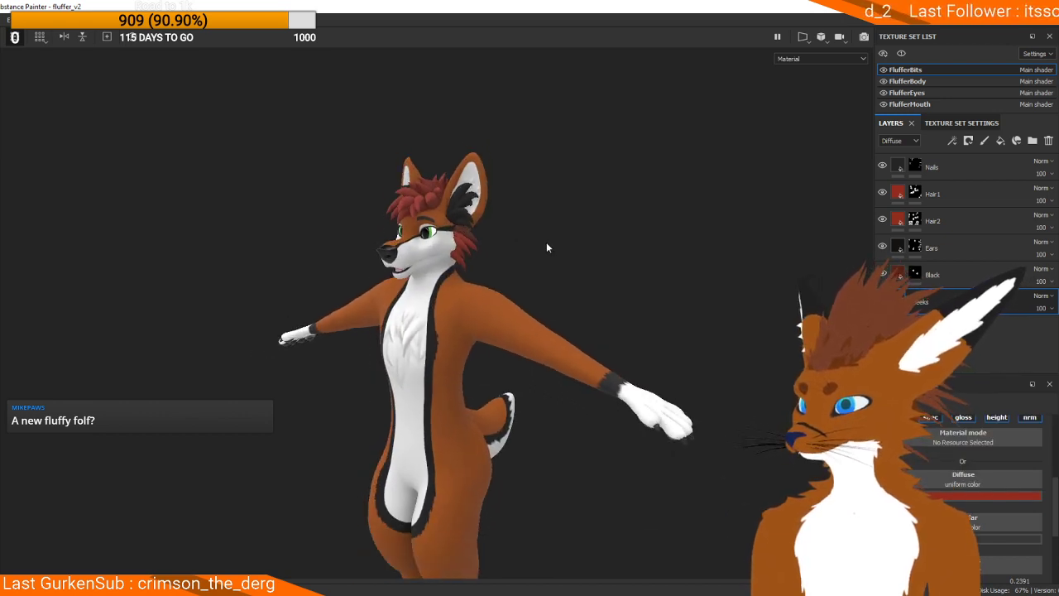
pyautogui.keyDown('alt'); pyautogui.moveTo(446, 202); pyautogui.dragTo(489, 168, button='middle'); pyautogui.keyUp('alt')
pyautogui.scroll(3, 560, 238)
pyautogui.click(908, 81)
pyautogui.click(939, 267)
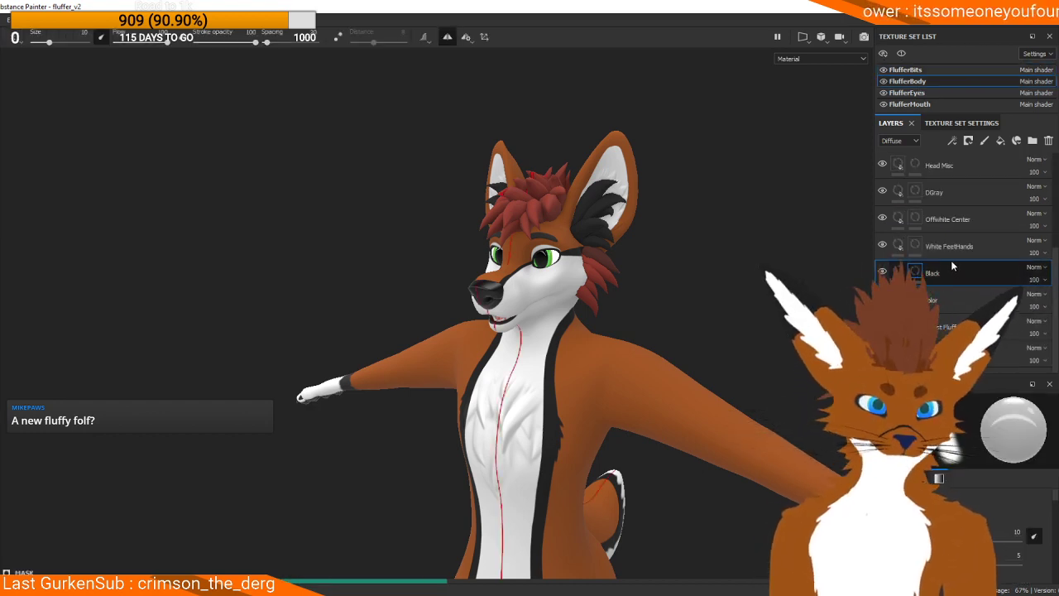
pyautogui.press('Delete')
pyautogui.click(949, 266)
pyautogui.press('Delete')
pyautogui.click(950, 265)
pyautogui.press('Delete')
pyautogui.scroll(2, 950, 267)
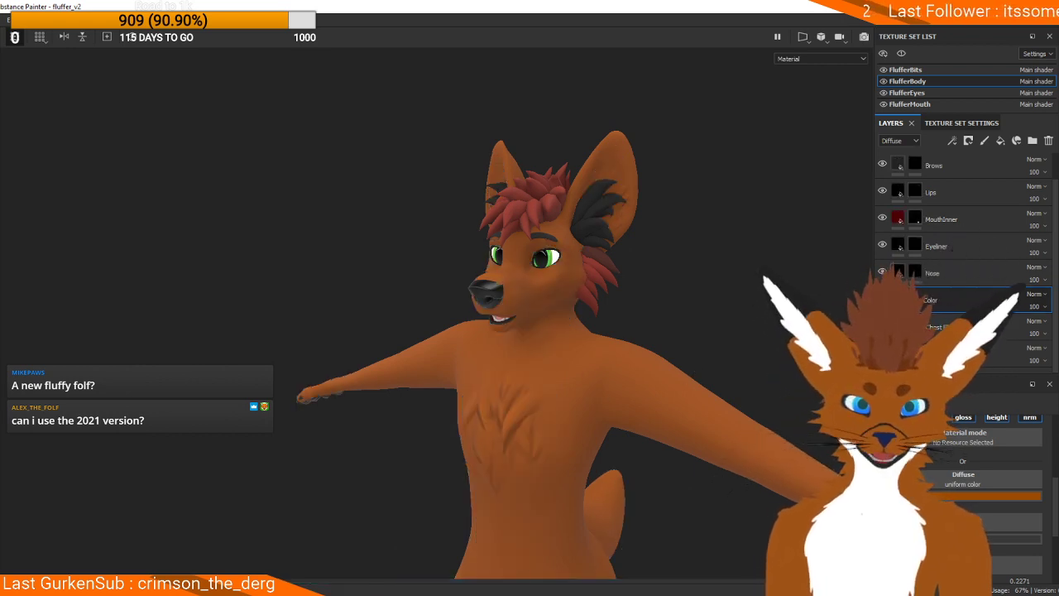
# Step: Set the body's Base Color layer diffuse to the reference sheet's red, RGB 0.292, 0.024, 0.013
pyautogui.click(984, 495)
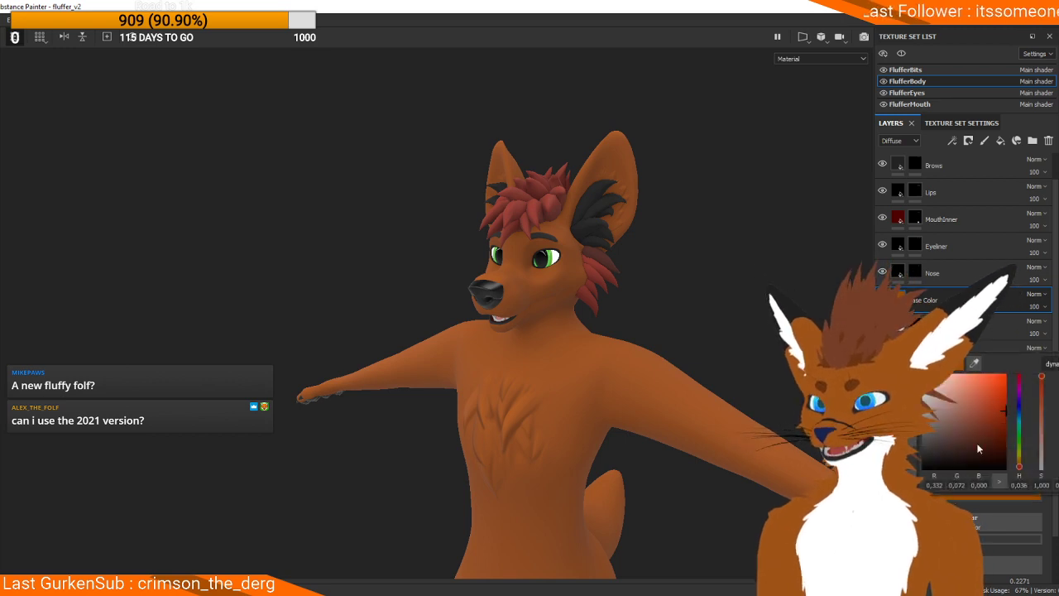
pyautogui.press('Escape')
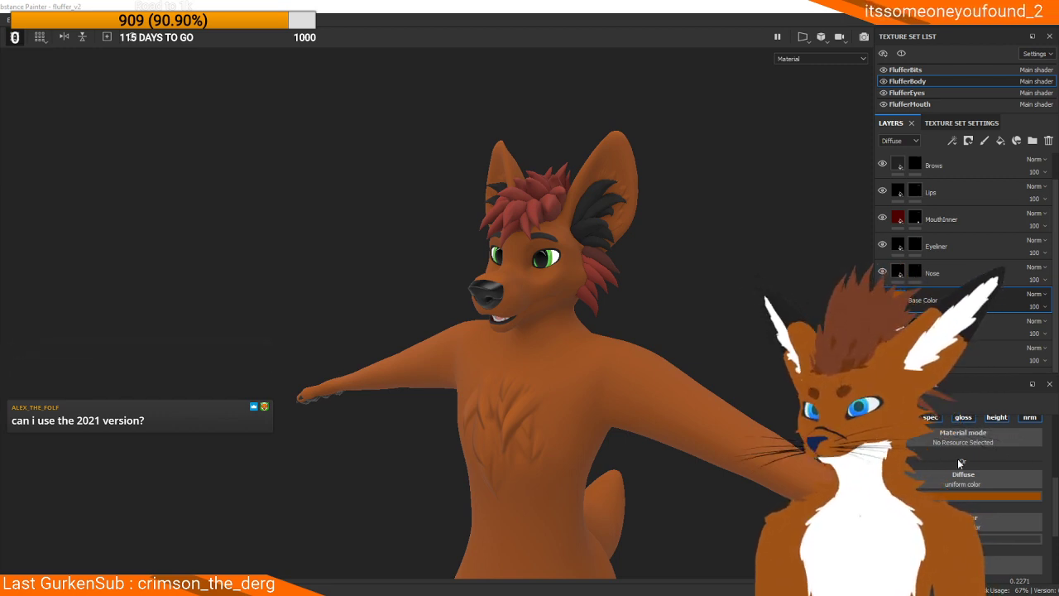
pyautogui.click(947, 495)
pyautogui.click(972, 363)
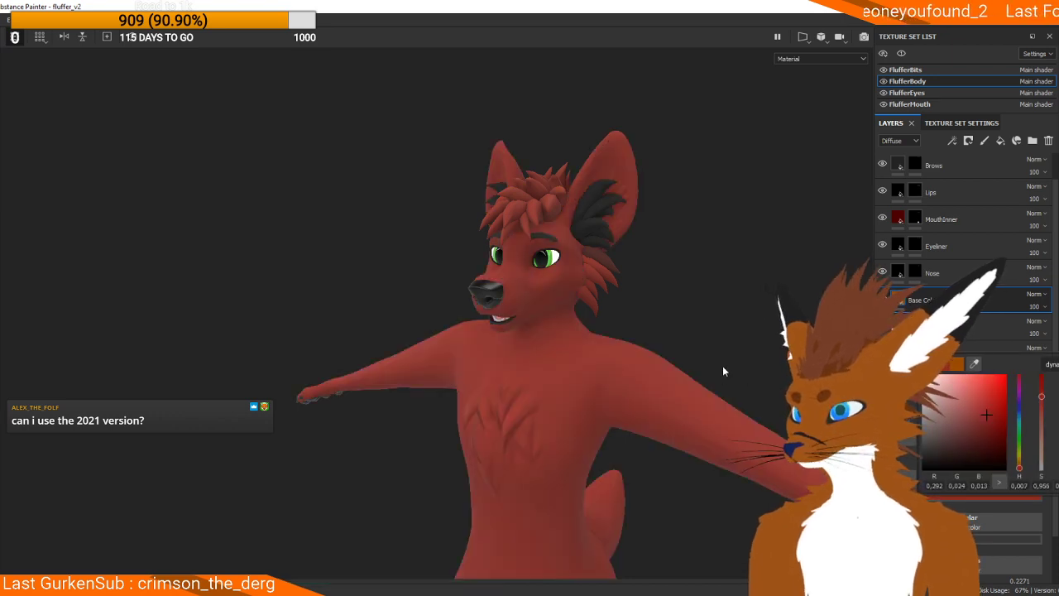
pyautogui.click(714, 313)
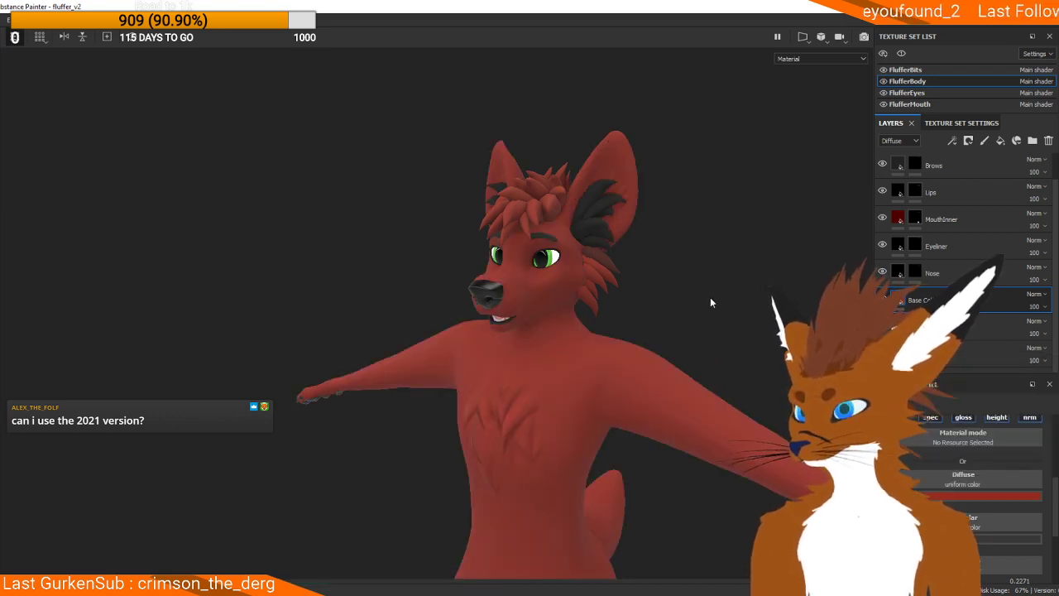
# Step: Add a fill layer above Base Color with a beige diffuse (0.738, 0.485, 0.156) and name it Beige
pyautogui.click(1000, 140)
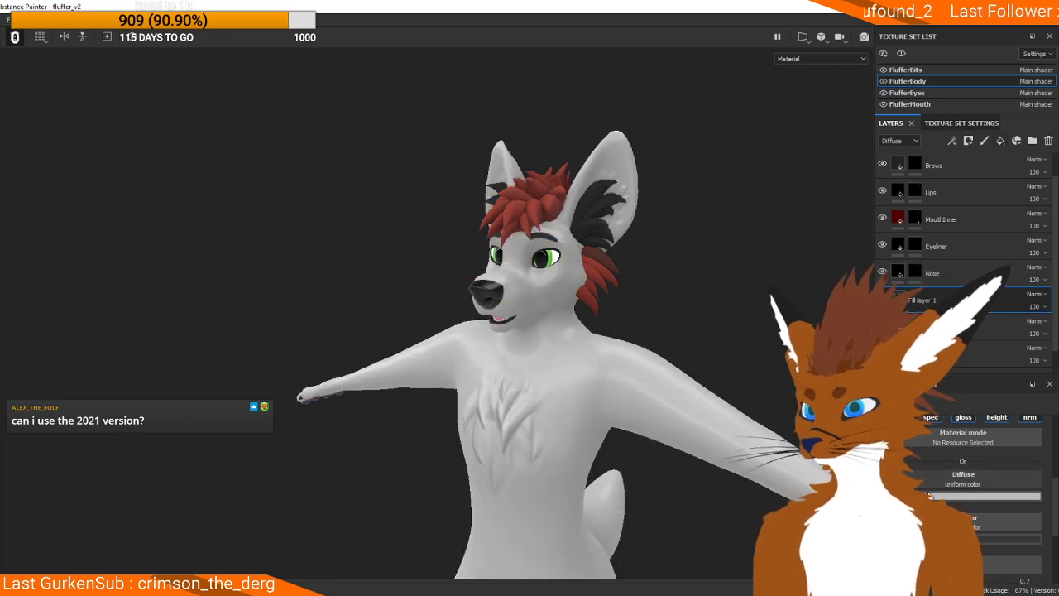
pyautogui.click(959, 496)
pyautogui.click(963, 383)
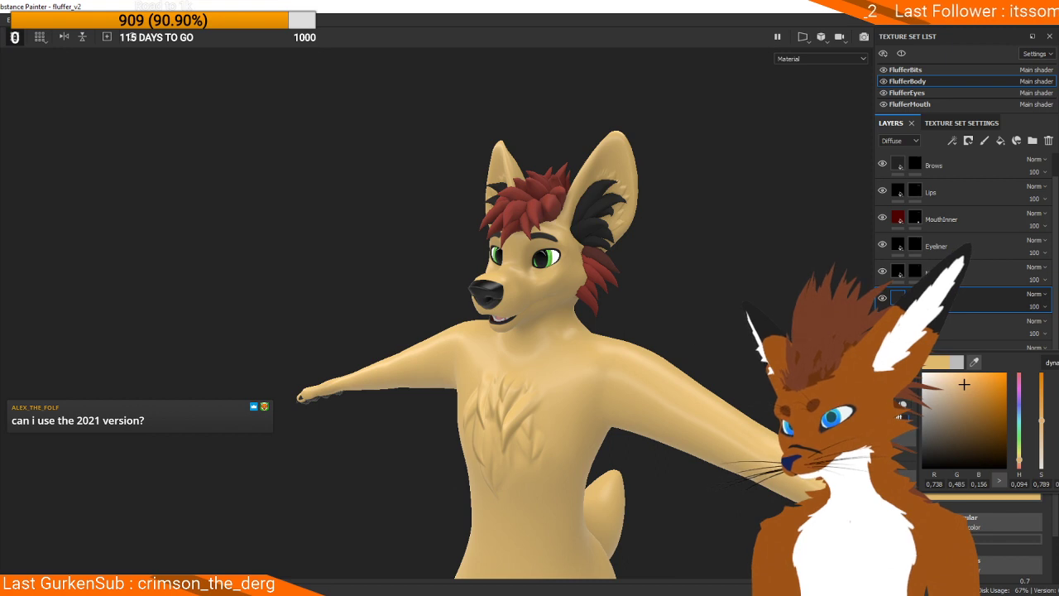
pyautogui.doubleClick(917, 300)
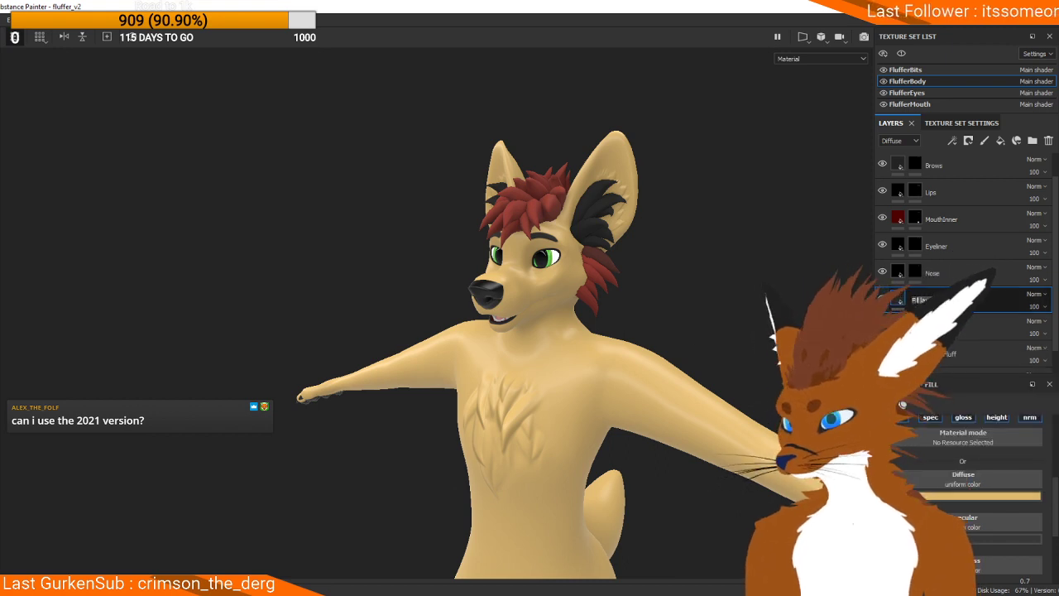
pyautogui.write('Beige')
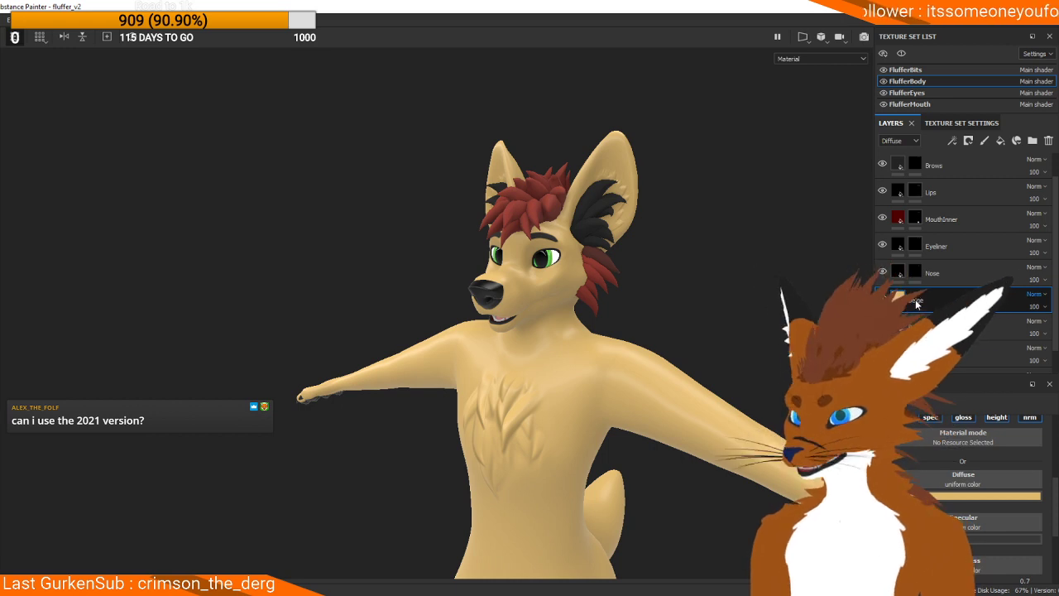
# Step: Set the Beige layer's glossiness to 0 and add a black mask to the layer
pyautogui.scroll(-3, 940, 442)
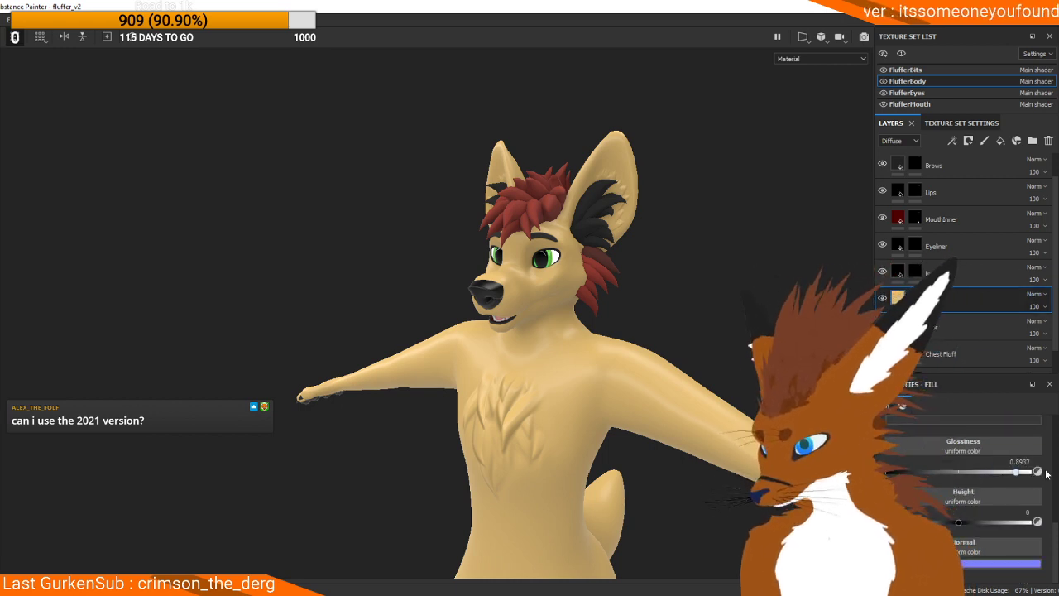
pyautogui.moveTo(987, 471); pyautogui.dragTo(1032, 471)
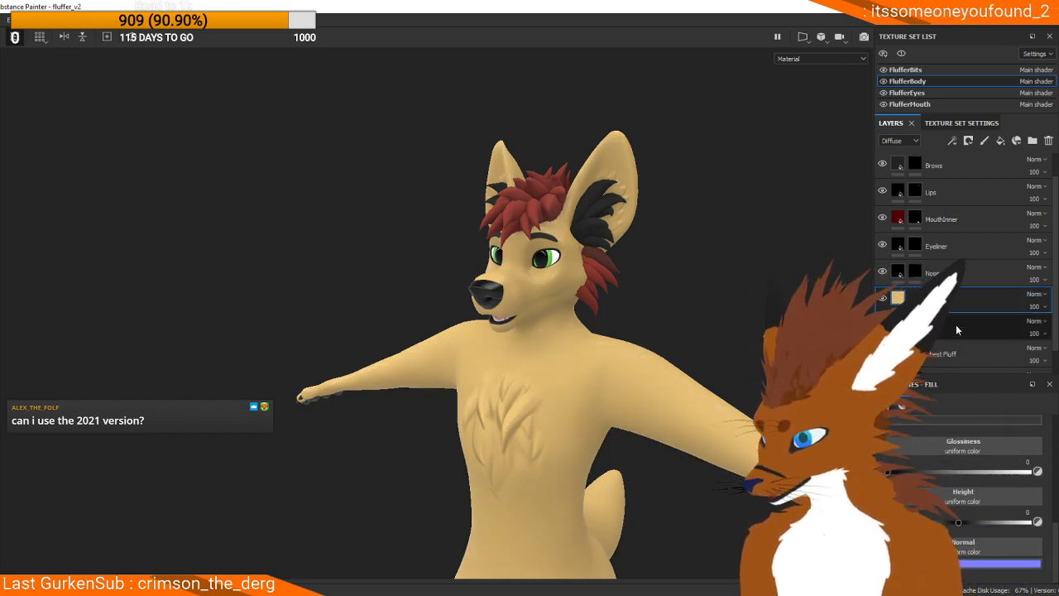
pyautogui.rightClick(951, 299)
pyautogui.press('Escape')
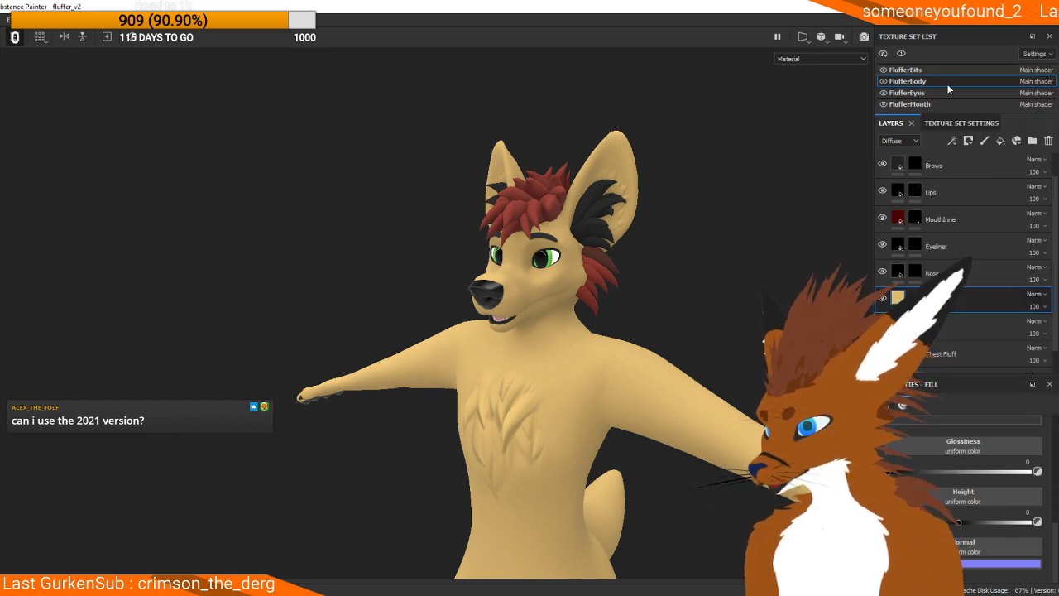
pyautogui.click(967, 141)
pyautogui.click(984, 155)
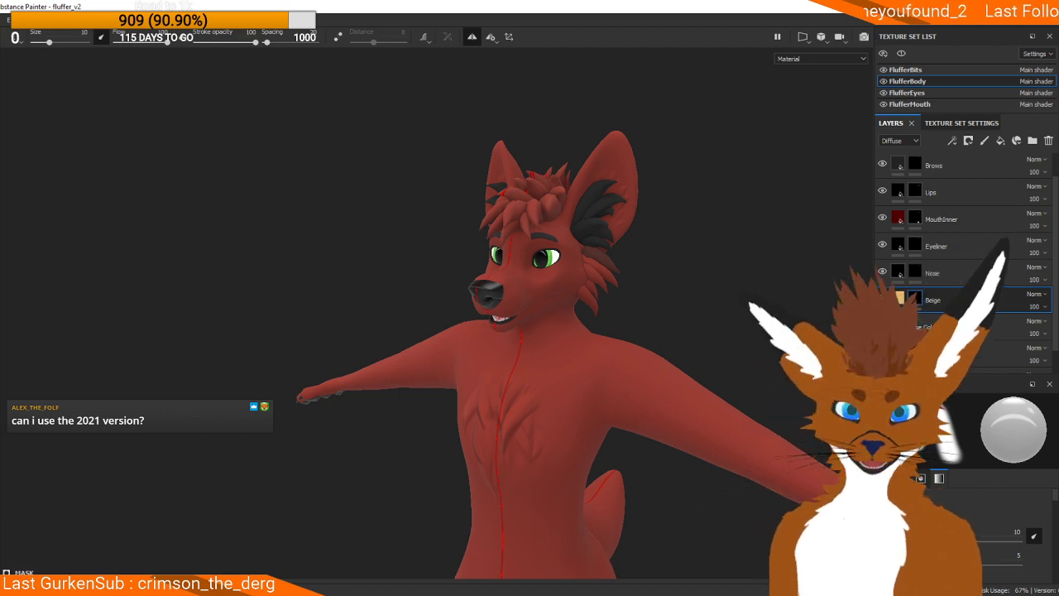
# Step: Set the FlufferBody Beans layer's diffuse to the reference sheet's salmon orange, RGB 0.776, 0.202, 0.084
pyautogui.hotkey('alt', 'Tab')
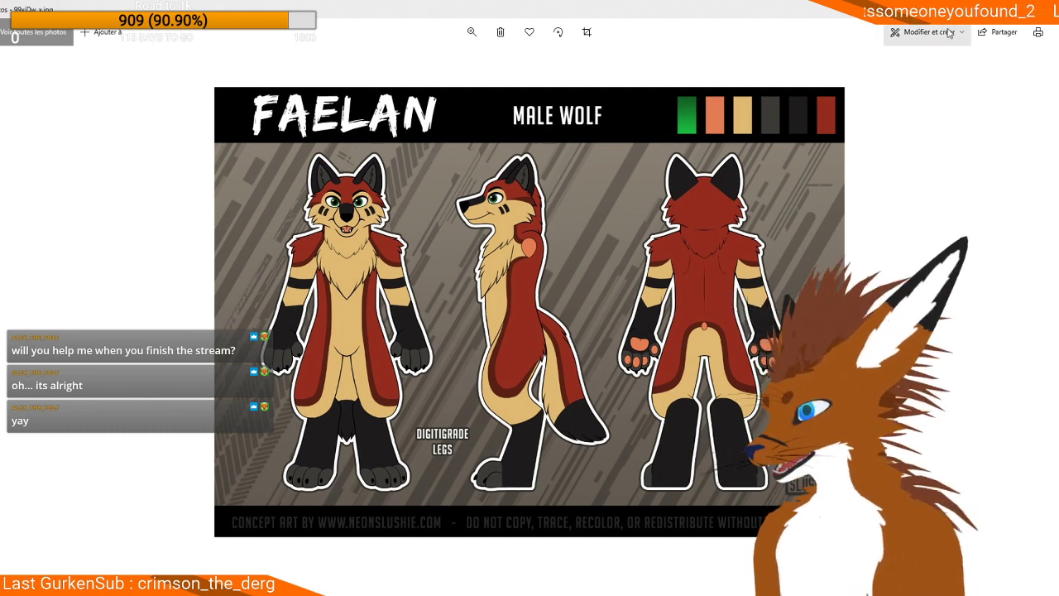
pyautogui.click(1005, 8)
pyautogui.scroll(1, 896, 235)
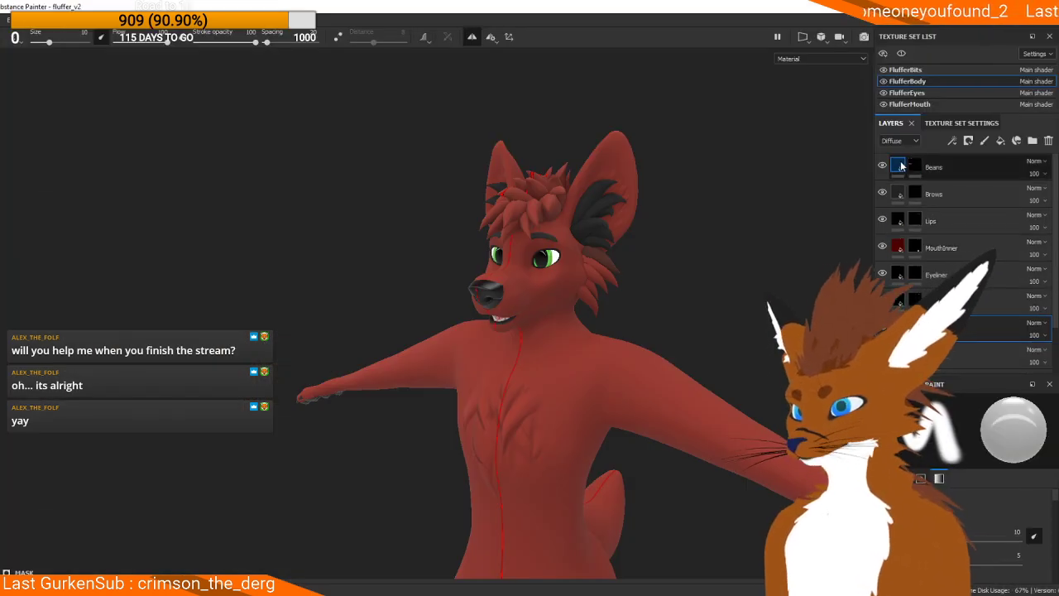
pyautogui.hotkey('alt', 'Tab')
pyautogui.moveTo(848, 9)
pyautogui.mouseDown()
pyautogui.moveTo(848, 111)
pyautogui.moveTo(1014, 260)
pyautogui.moveTo(1057, 264)
pyautogui.mouseUp()
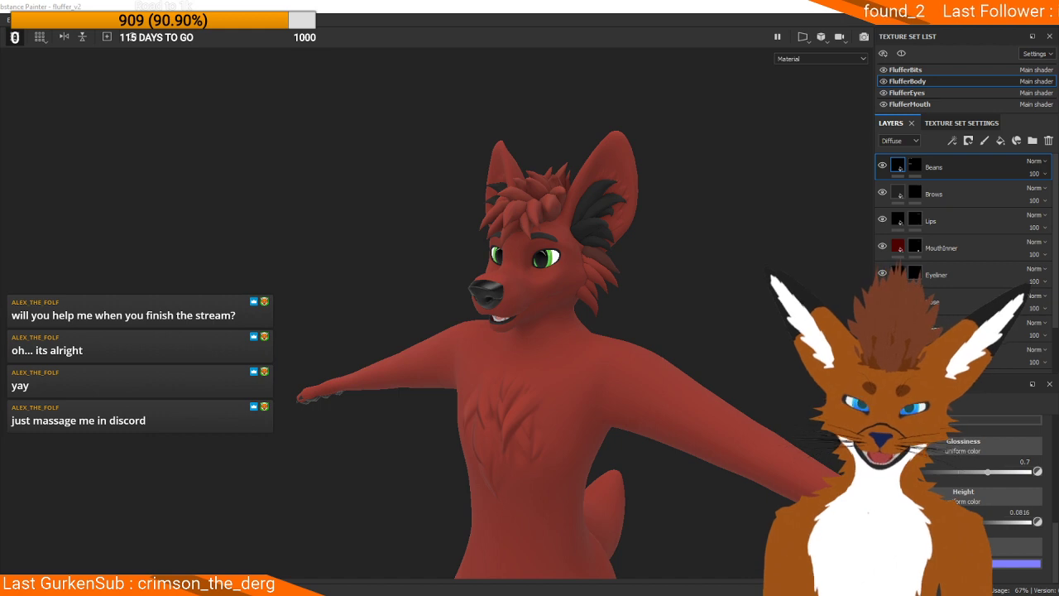
pyautogui.scroll(3, 957, 488)
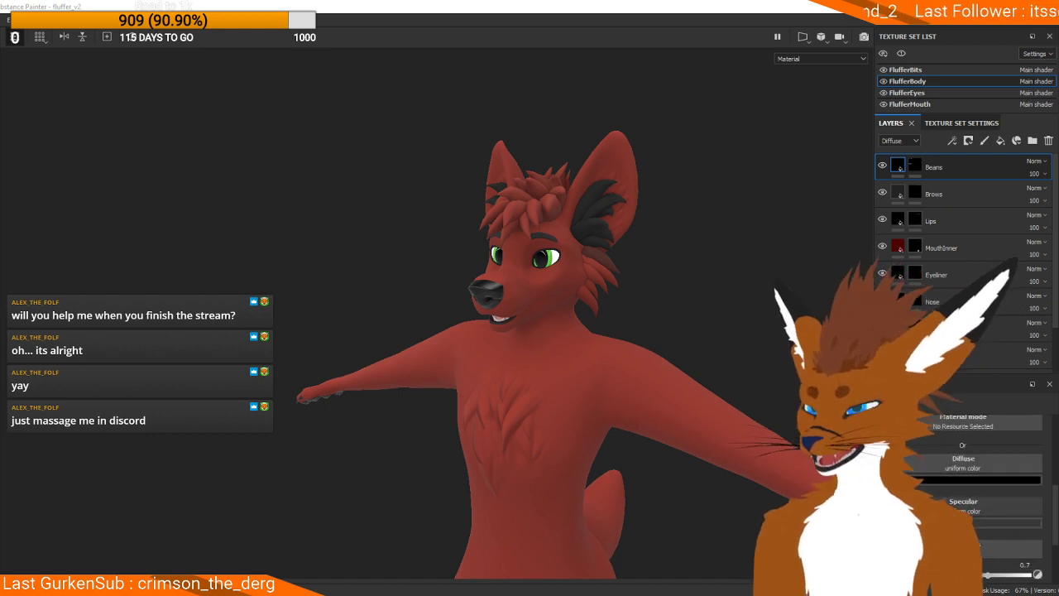
pyautogui.click(957, 484)
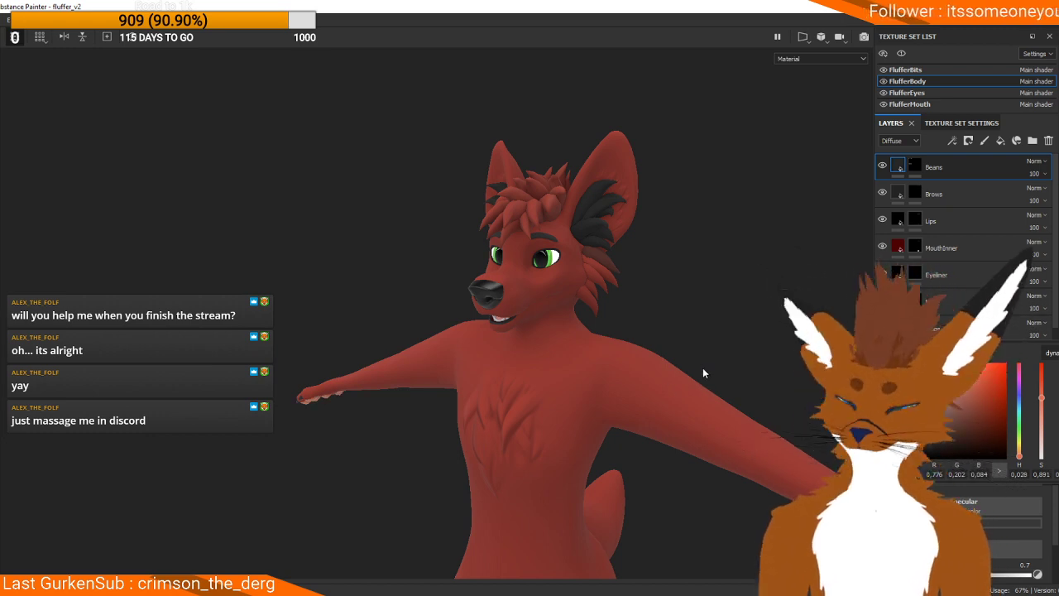
# Step: Select the Beige layer's mask and try a broad beige stroke across the muzzle bridge between the eyes
pyautogui.moveTo(703, 367); pyautogui.dragTo(724, 202, button='middle')
pyautogui.keyDown('alt'); pyautogui.moveTo(724, 202); pyautogui.dragTo(631, 236); pyautogui.keyUp('alt')
pyautogui.scroll(3, 685, 264)
pyautogui.scroll(-4, 683, 283)
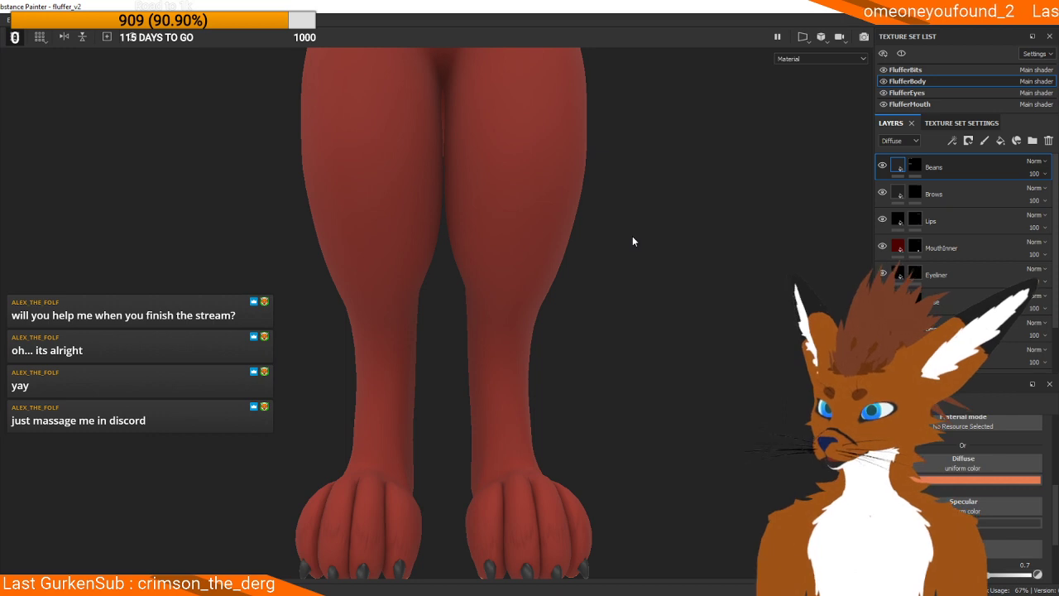
pyautogui.keyDown('alt'); pyautogui.moveTo(633, 291); pyautogui.dragTo(566, 345); pyautogui.keyUp('alt')
pyautogui.click(914, 327)
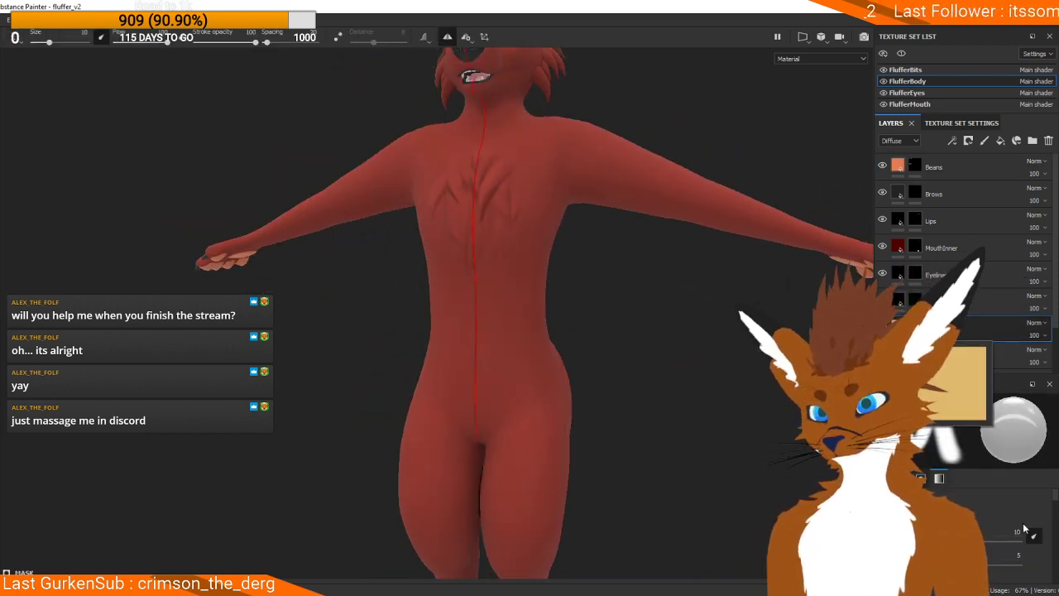
pyautogui.scroll(-3, 988, 529)
pyautogui.keyDown('alt'); pyautogui.moveTo(500, 206); pyautogui.dragTo(631, 491, button='middle'); pyautogui.keyUp('alt')
pyautogui.scroll(2, 628, 315)
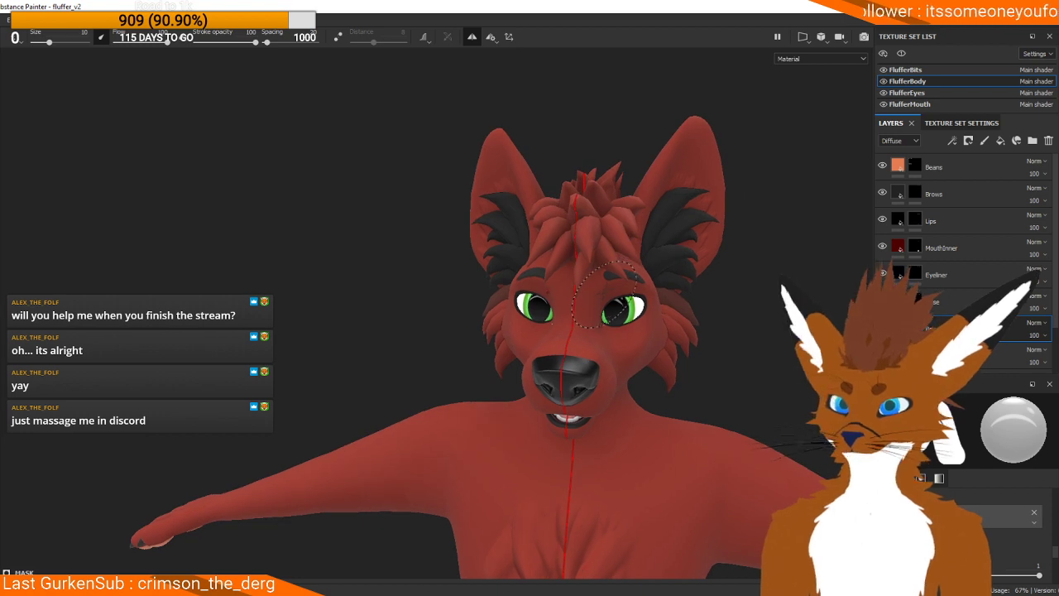
pyautogui.scroll(5, 608, 294)
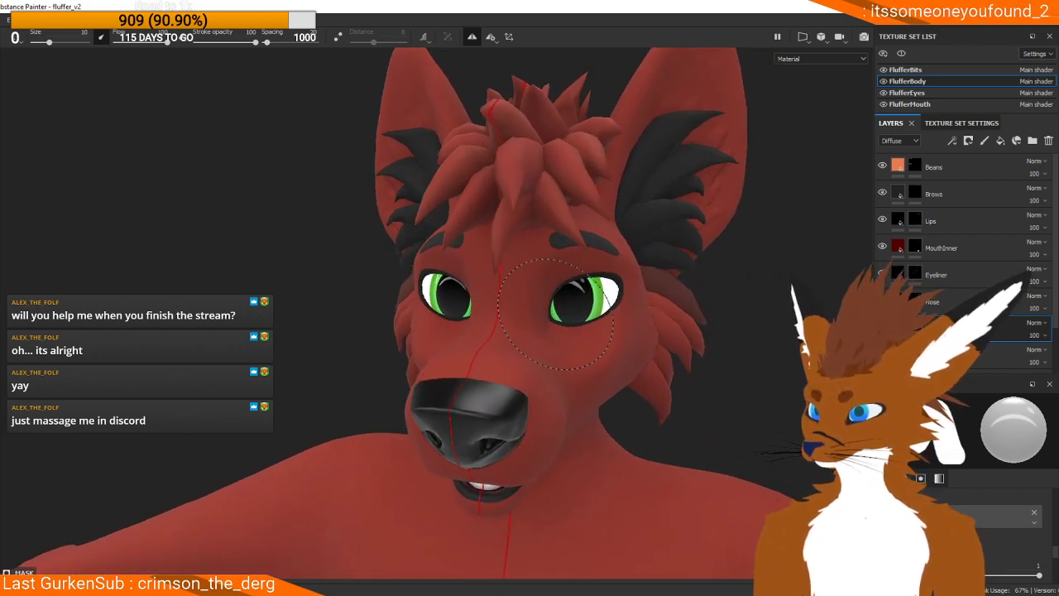
pyautogui.click(523, 335)
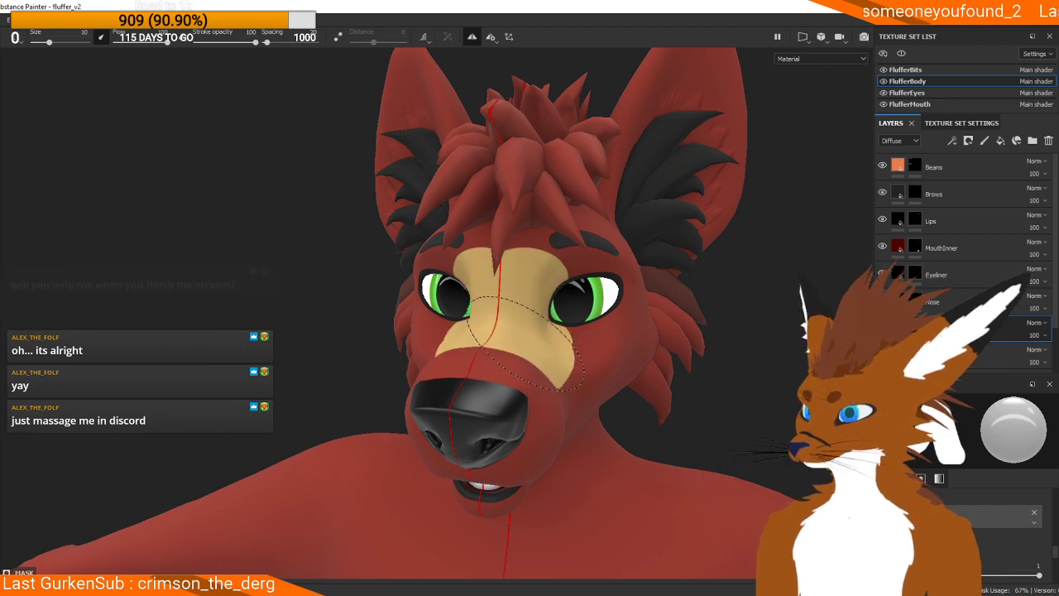
# Step: Reduce the brush size to 1.13, undo the trial strokes and paint mirrored beige bands around the inner, upper and outer edges of both eyes
pyautogui.scroll(3, 1007, 534)
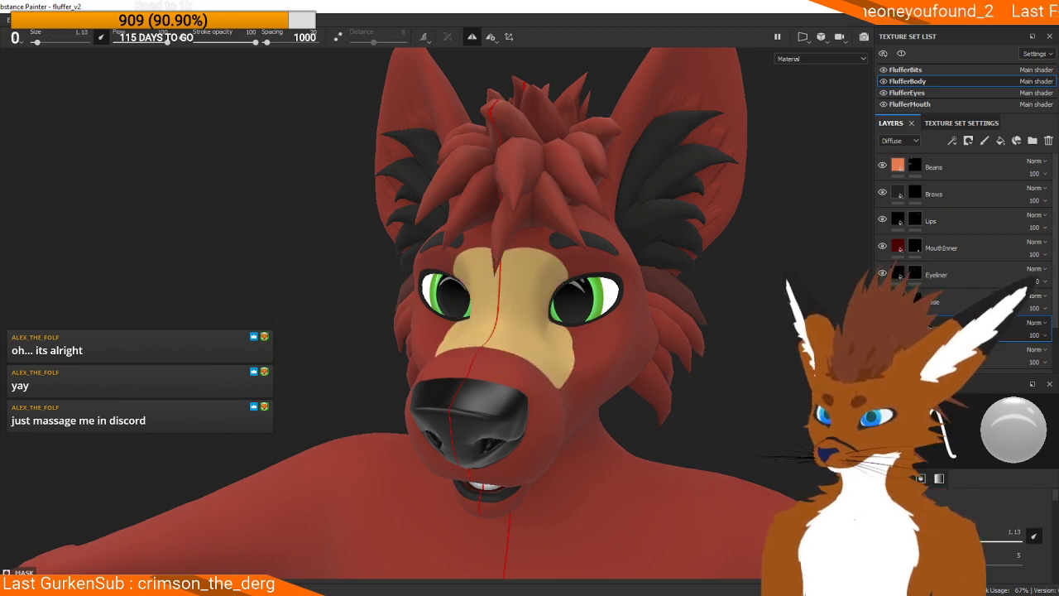
pyautogui.hotkey('ctrl', 'z')
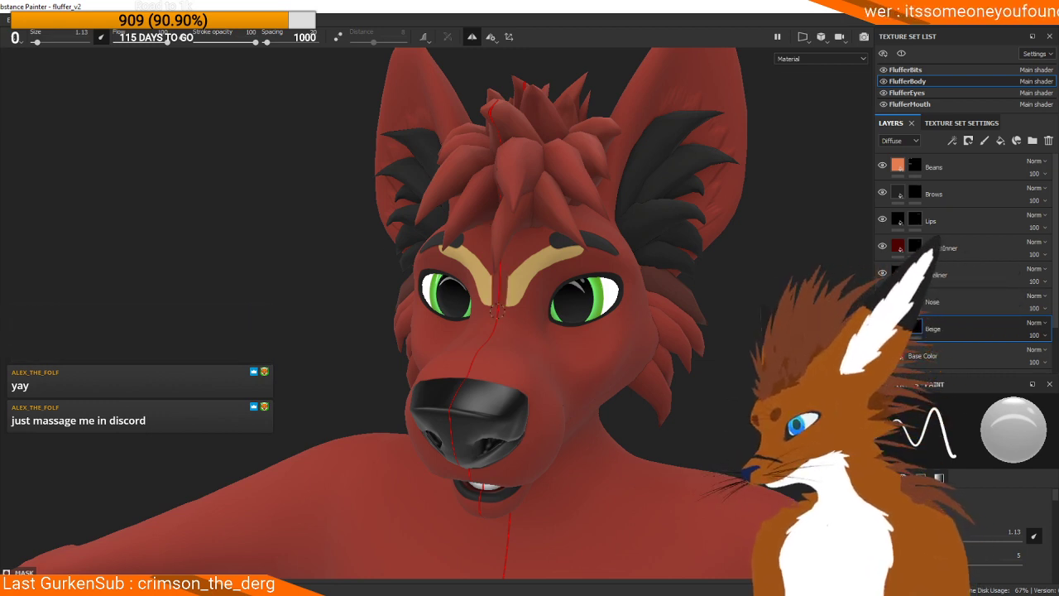
pyautogui.hotkey('ctrl', 'z')
pyautogui.moveTo(536, 263)
pyautogui.mouseDown()
pyautogui.moveTo(526, 321)
pyautogui.moveTo(612, 255)
pyautogui.moveTo(626, 276)
pyautogui.mouseUp()
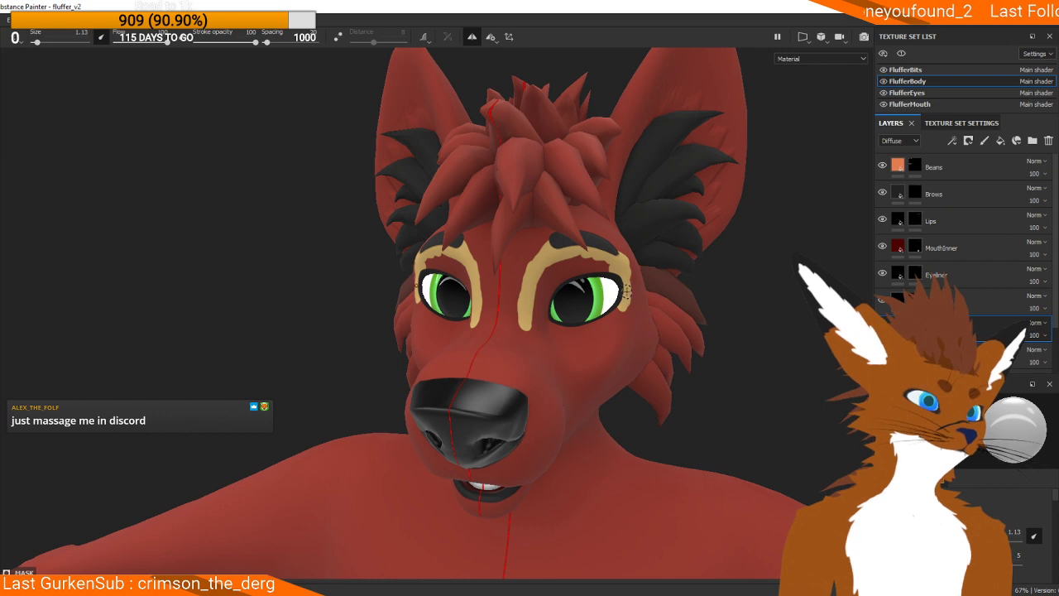
# Step: In the FlufferBits texture set, recolour the Black layer's diffuse to a dark red
pyautogui.click(936, 70)
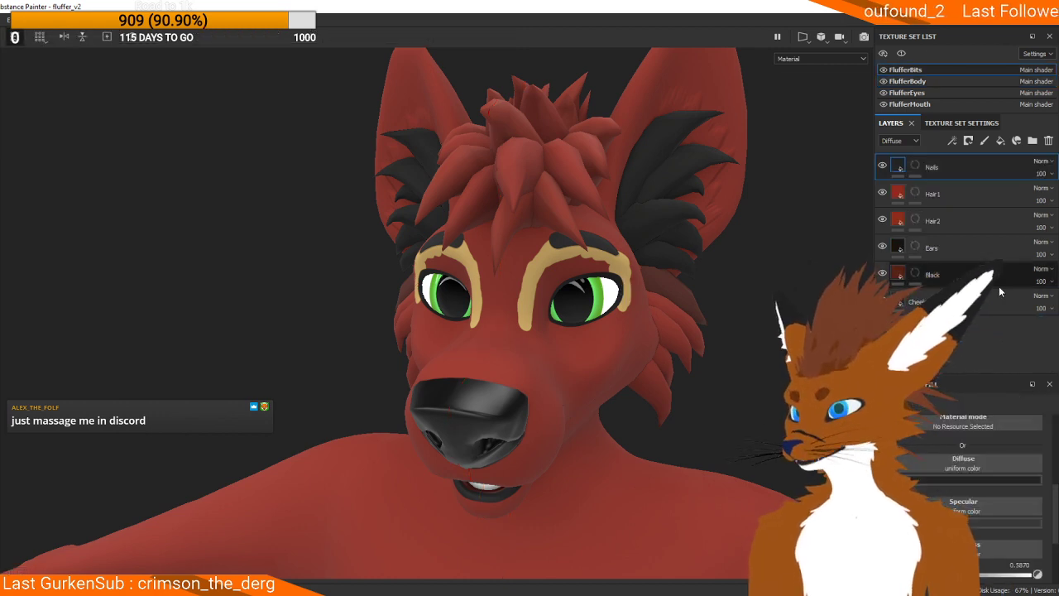
pyautogui.click(893, 270)
pyautogui.click(988, 478)
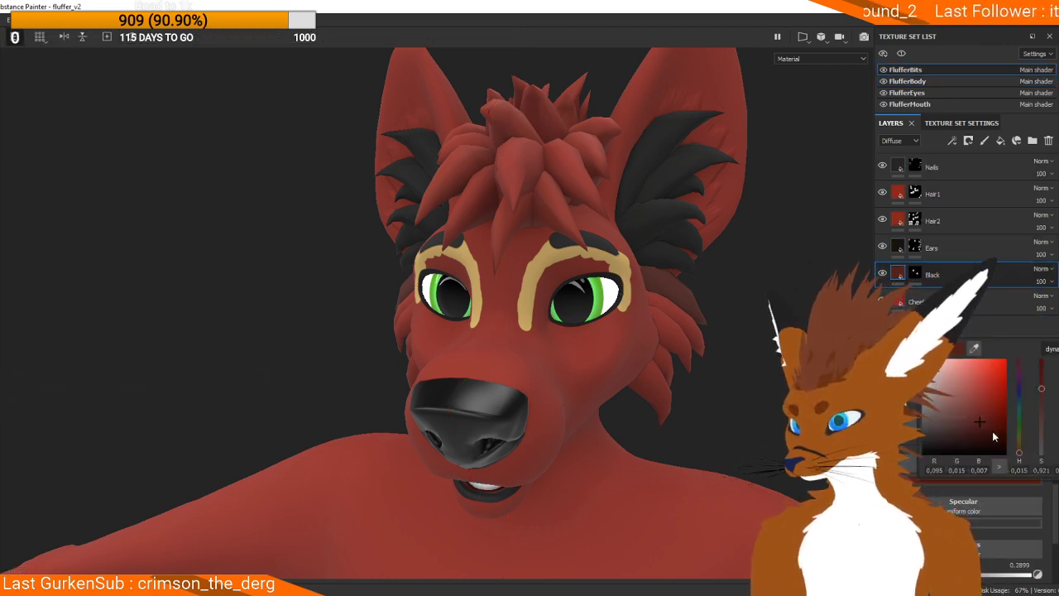
pyautogui.click(531, 281)
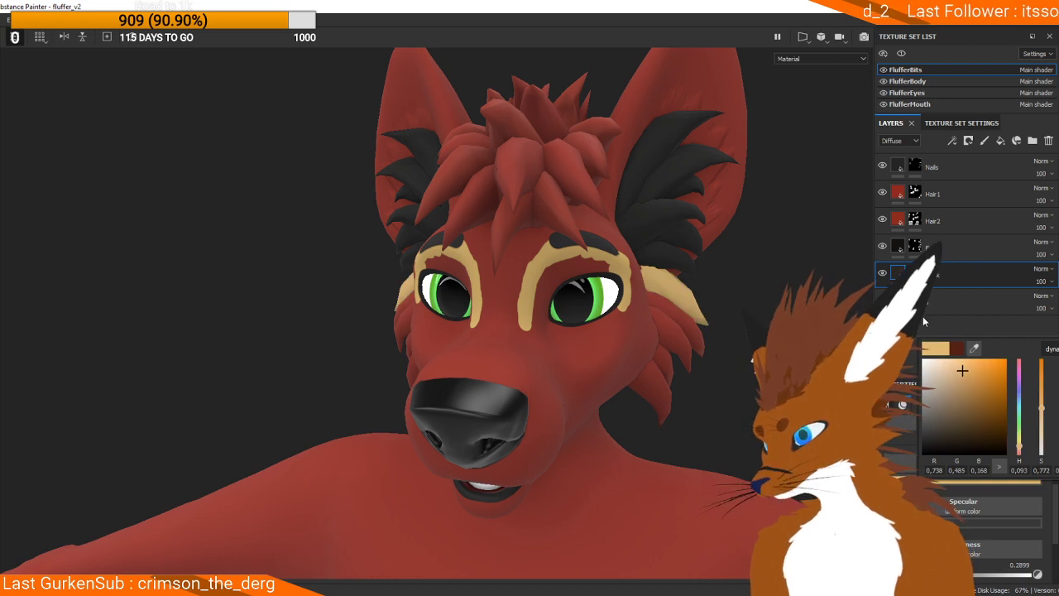
pyautogui.click(973, 348)
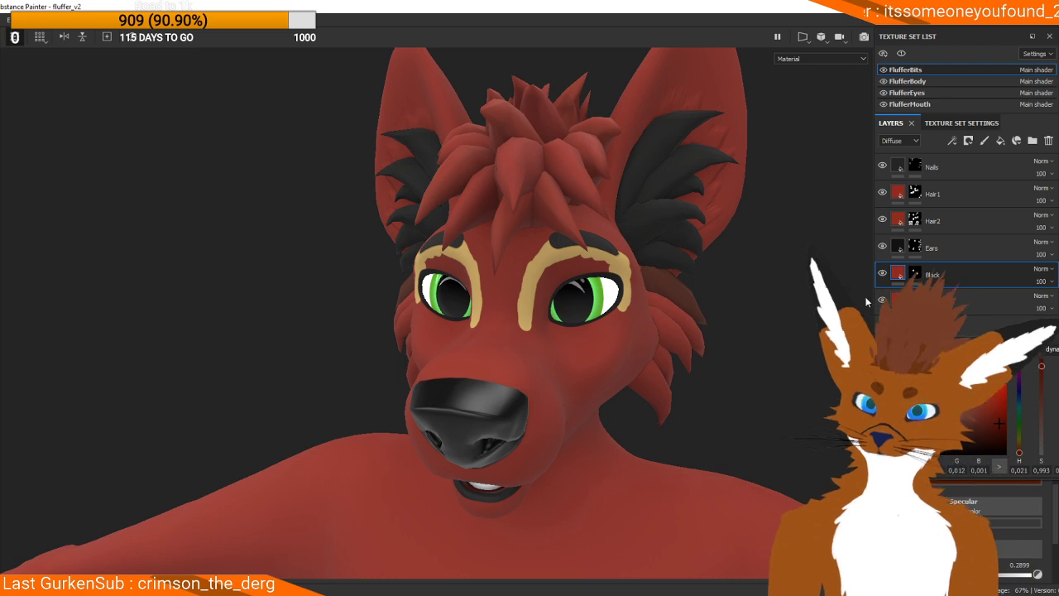
# Step: Set the FlufferBits cheek fur layer's diffuse to beige, RGB 0.738, 0.485, 0.168
pyautogui.click(926, 299)
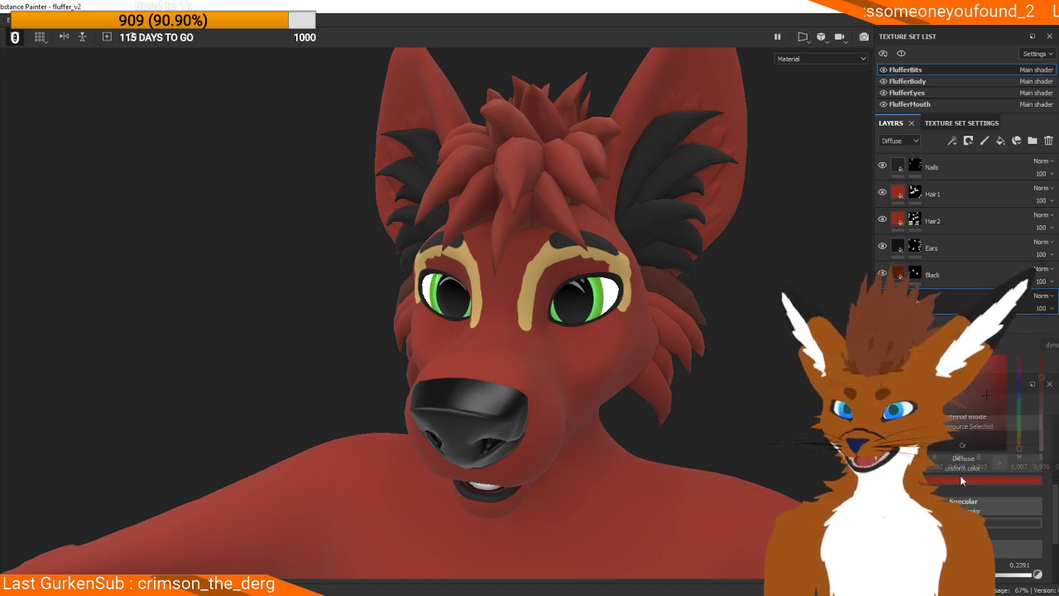
pyautogui.click(1018, 441)
pyautogui.moveTo(980, 426); pyautogui.dragTo(956, 365)
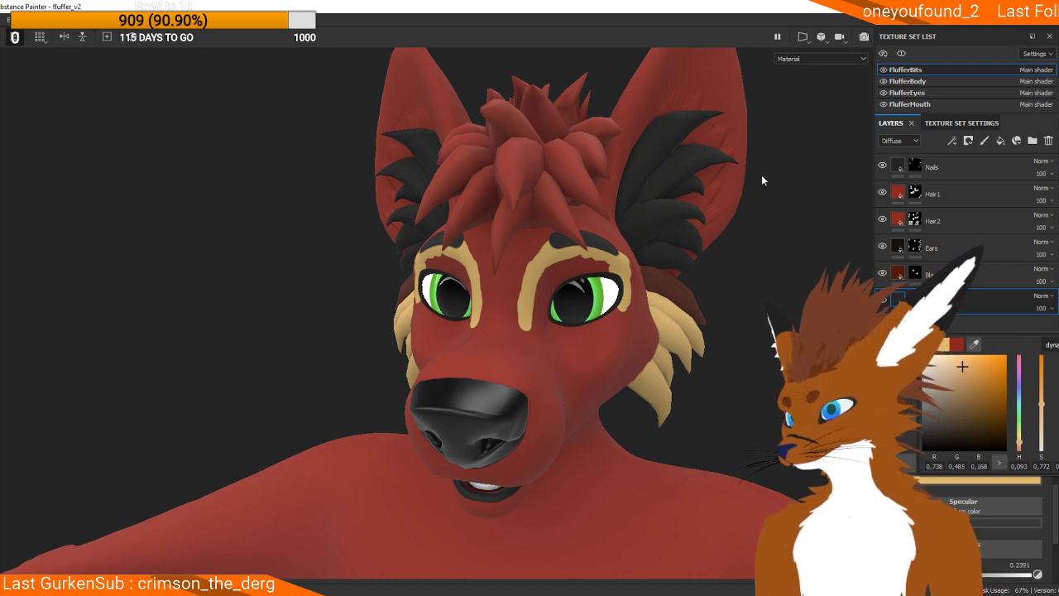
# Step: On FlufferBody's Beige mask, paint the side of the muzzle from brow to nose and upper lip, plus a band from eye to cheek fur
pyautogui.click(922, 80)
pyautogui.click(910, 81)
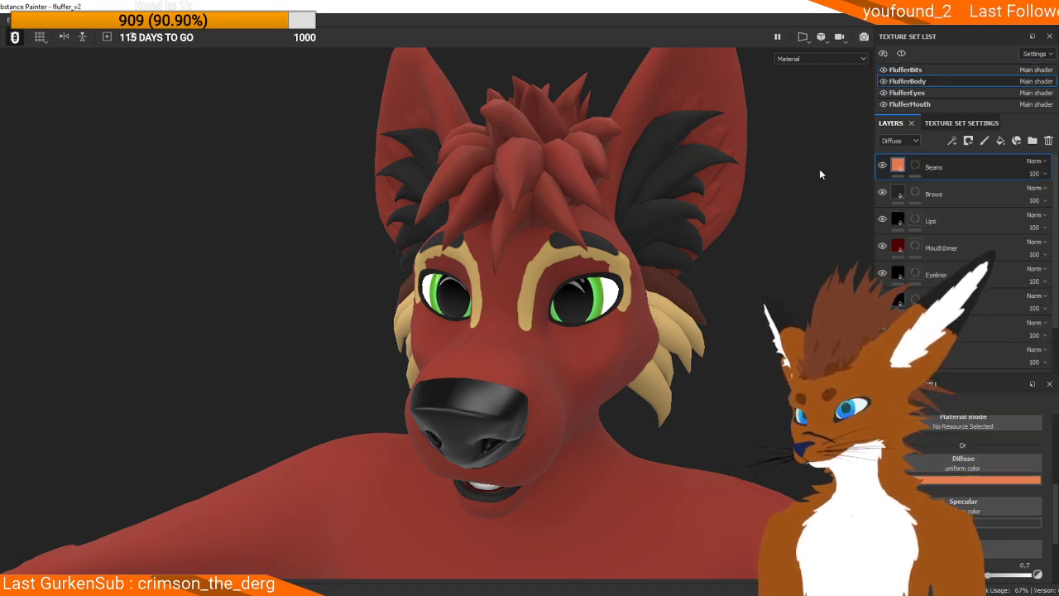
pyautogui.click(915, 328)
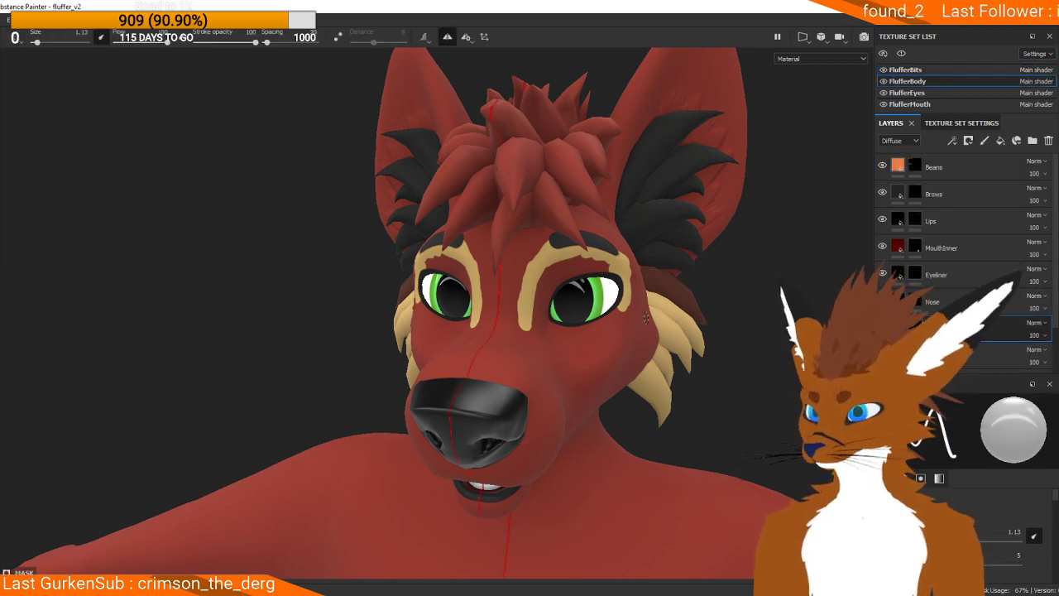
pyautogui.keyDown('alt'); pyautogui.moveTo(646, 317); pyautogui.dragTo(511, 305); pyautogui.keyUp('alt')
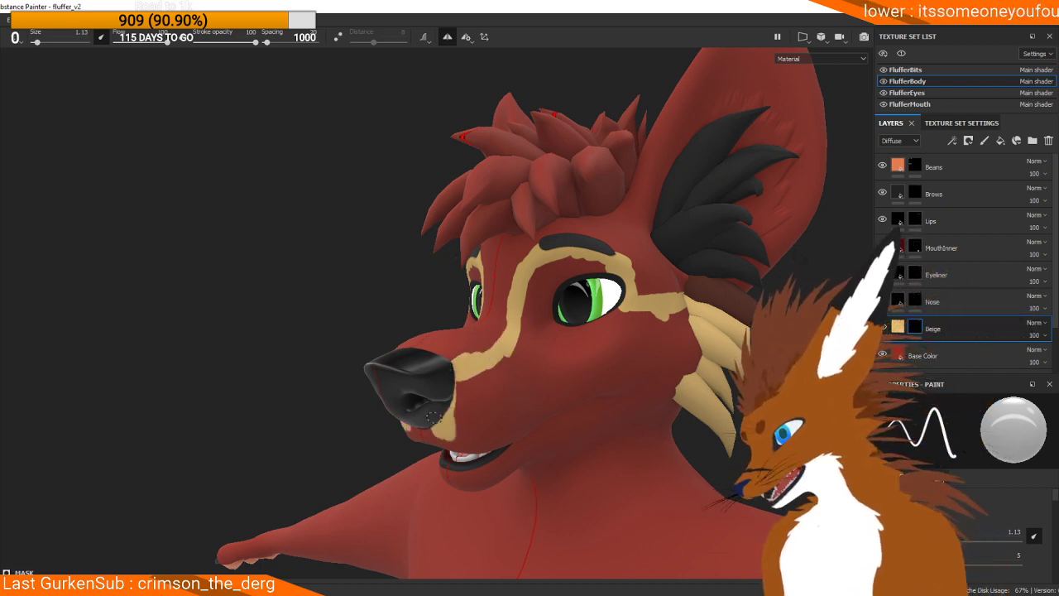
pyautogui.moveTo(440, 424)
pyautogui.mouseDown()
pyautogui.moveTo(456, 389)
pyautogui.moveTo(490, 381)
pyautogui.moveTo(492, 433)
pyautogui.moveTo(526, 312)
pyautogui.mouseUp()
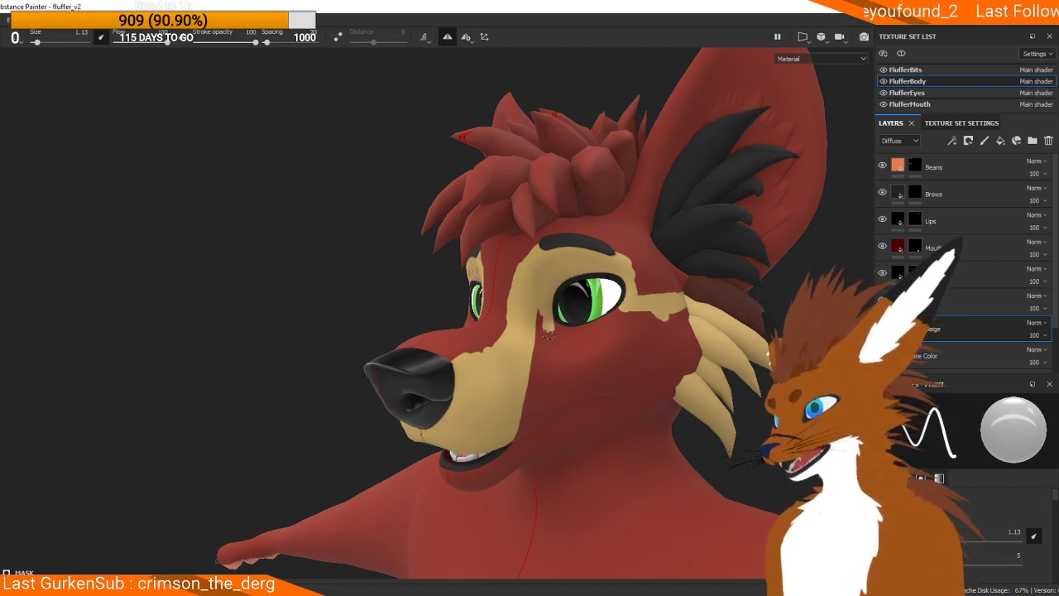
# Step: Fill the cheek beige from below the eye to the cheek fur and down to the mouth corner and jawline
pyautogui.moveTo(538, 354)
pyautogui.mouseDown()
pyautogui.moveTo(584, 327)
pyautogui.moveTo(537, 383)
pyautogui.moveTo(560, 379)
pyautogui.mouseUp()
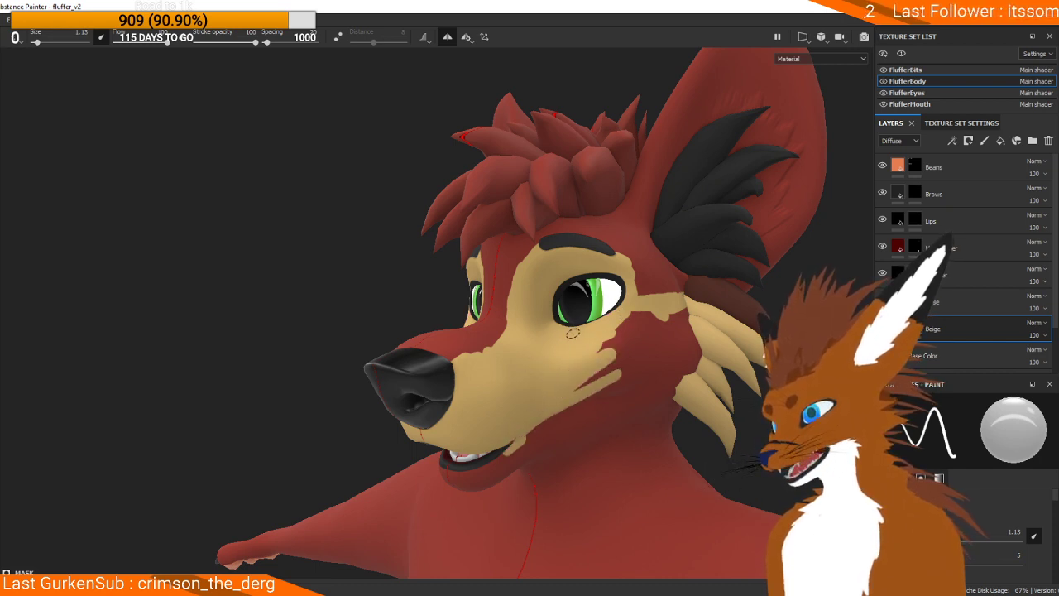
pyautogui.moveTo(565, 334); pyautogui.dragTo(636, 326)
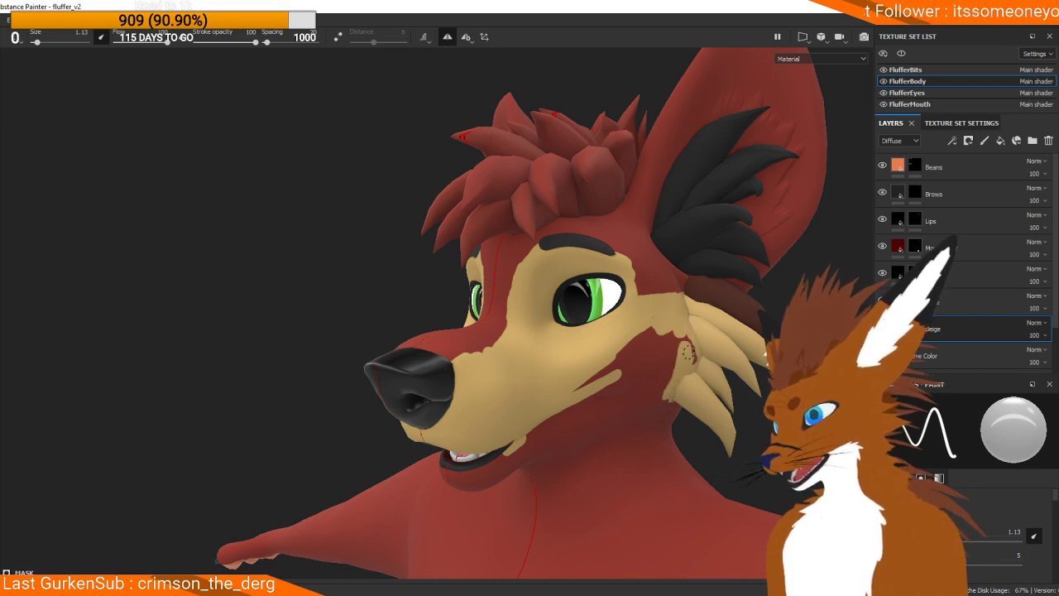
pyautogui.moveTo(685, 355)
pyautogui.mouseDown()
pyautogui.moveTo(657, 339)
pyautogui.moveTo(633, 363)
pyautogui.moveTo(641, 373)
pyautogui.mouseUp()
pyautogui.moveTo(539, 432); pyautogui.dragTo(516, 438)
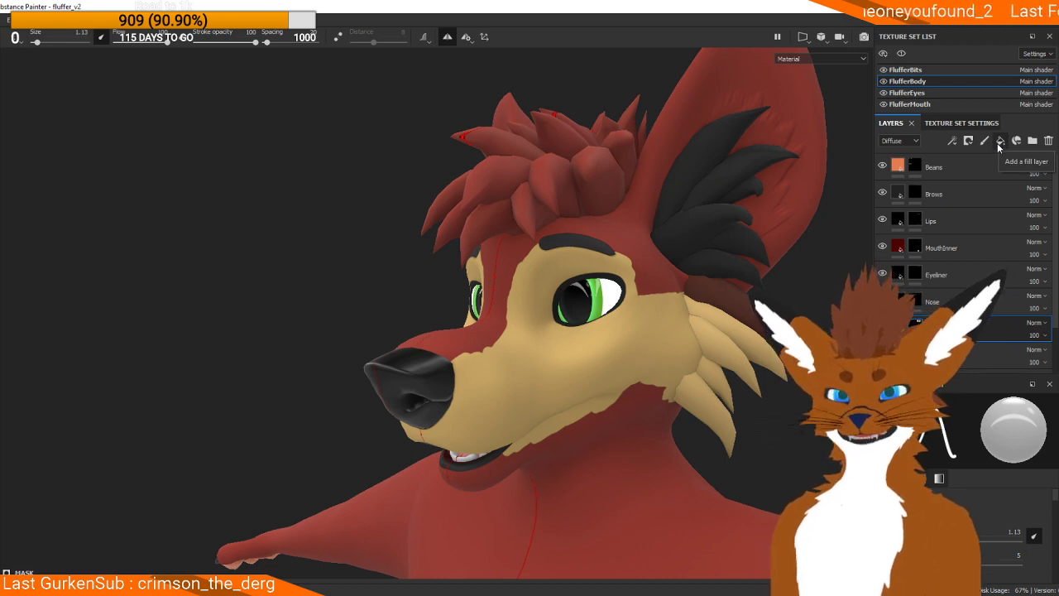
pyautogui.click(966, 142)
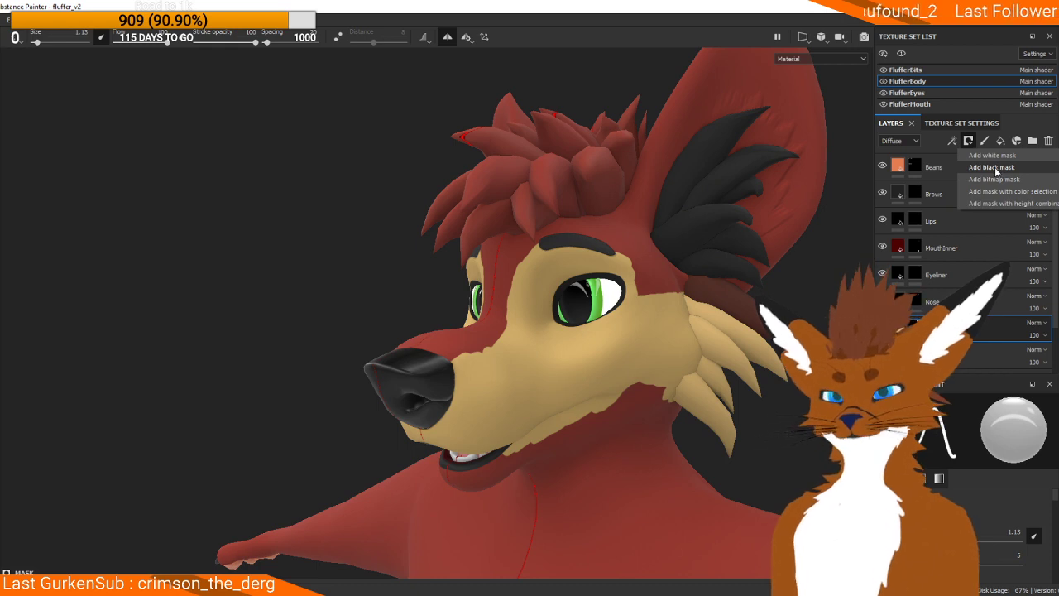
pyautogui.click(676, 317)
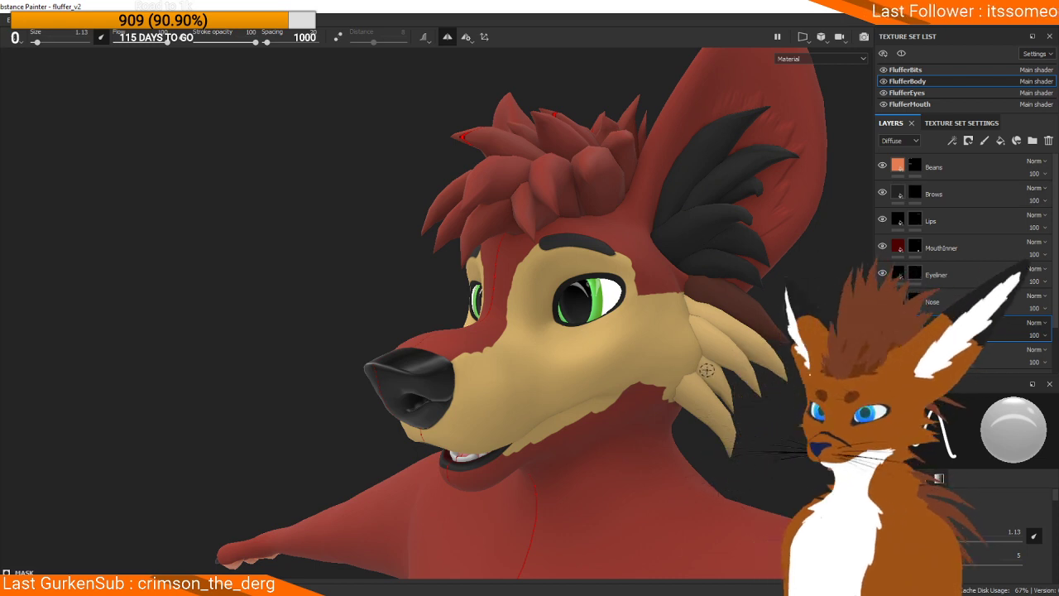
# Step: Paint the throat and front of the neck beige, filling from the jaw and cheek fur down to the upper chest
pyautogui.keyDown('alt'); pyautogui.moveTo(712, 369); pyautogui.dragTo(750, 137, button='middle'); pyautogui.keyUp('alt')
pyautogui.keyDown('alt'); pyautogui.moveTo(750, 137); pyautogui.dragTo(679, 152); pyautogui.keyUp('alt')
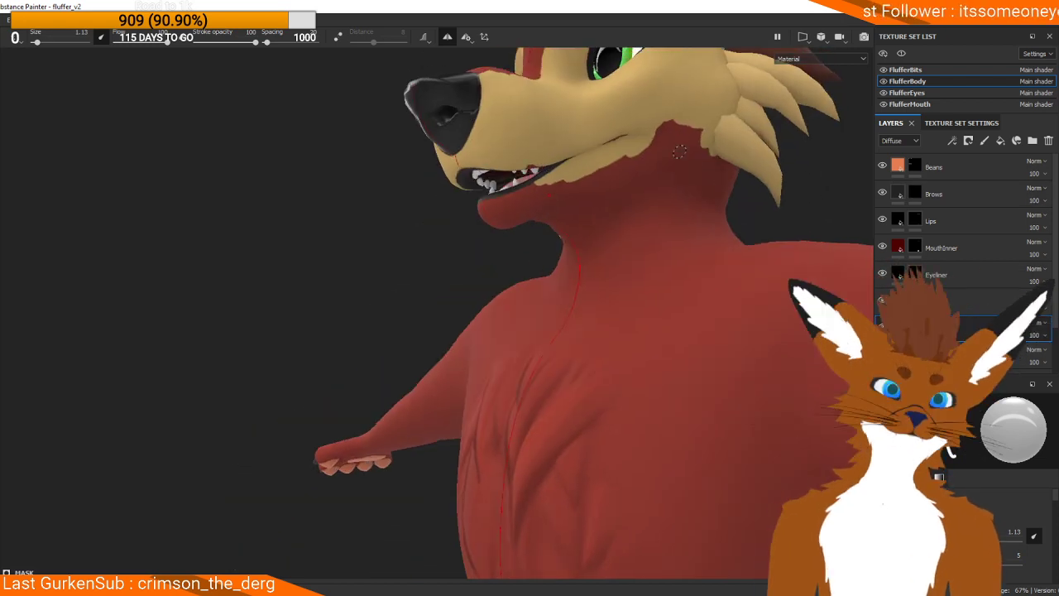
pyautogui.moveTo(683, 147)
pyautogui.mouseDown()
pyautogui.moveTo(667, 207)
pyautogui.moveTo(610, 313)
pyautogui.moveTo(572, 319)
pyautogui.moveTo(597, 248)
pyautogui.moveTo(583, 290)
pyautogui.moveTo(563, 236)
pyautogui.mouseUp()
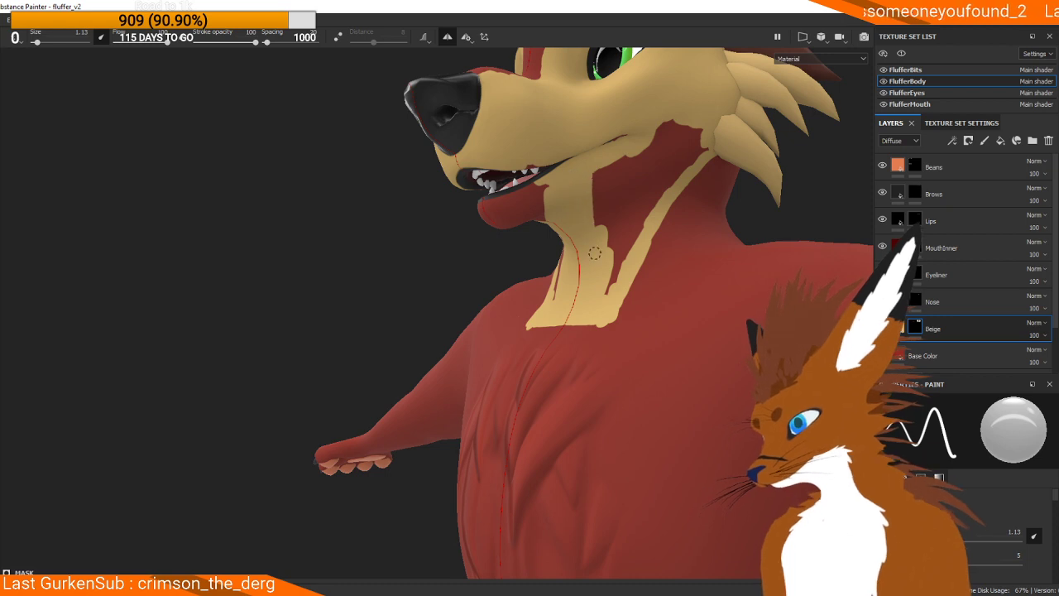
pyautogui.moveTo(598, 234)
pyautogui.mouseDown()
pyautogui.moveTo(622, 264)
pyautogui.moveTo(652, 192)
pyautogui.mouseUp()
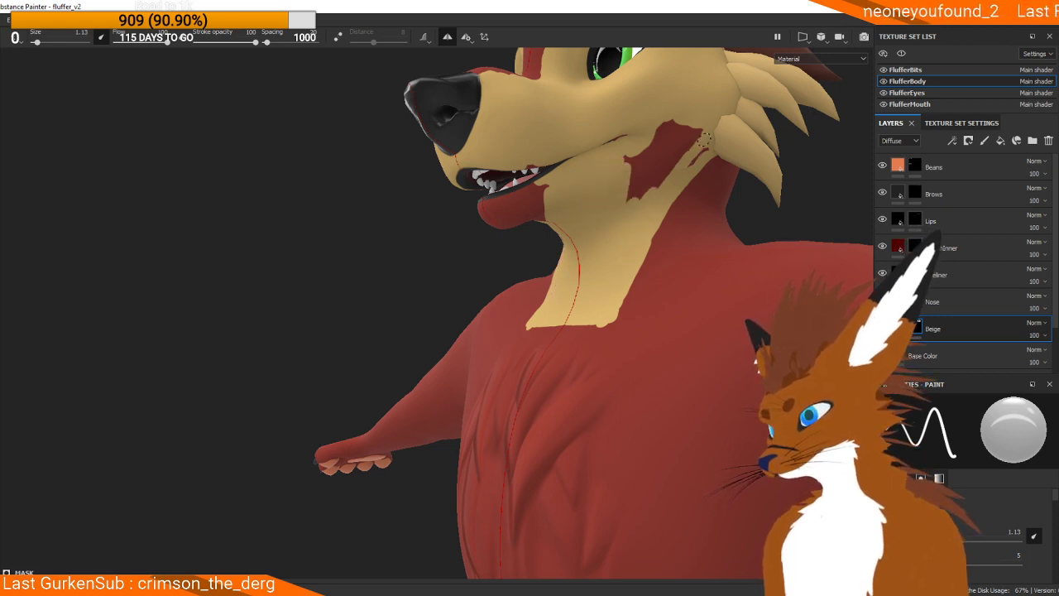
pyautogui.moveTo(671, 149); pyautogui.dragTo(620, 143)
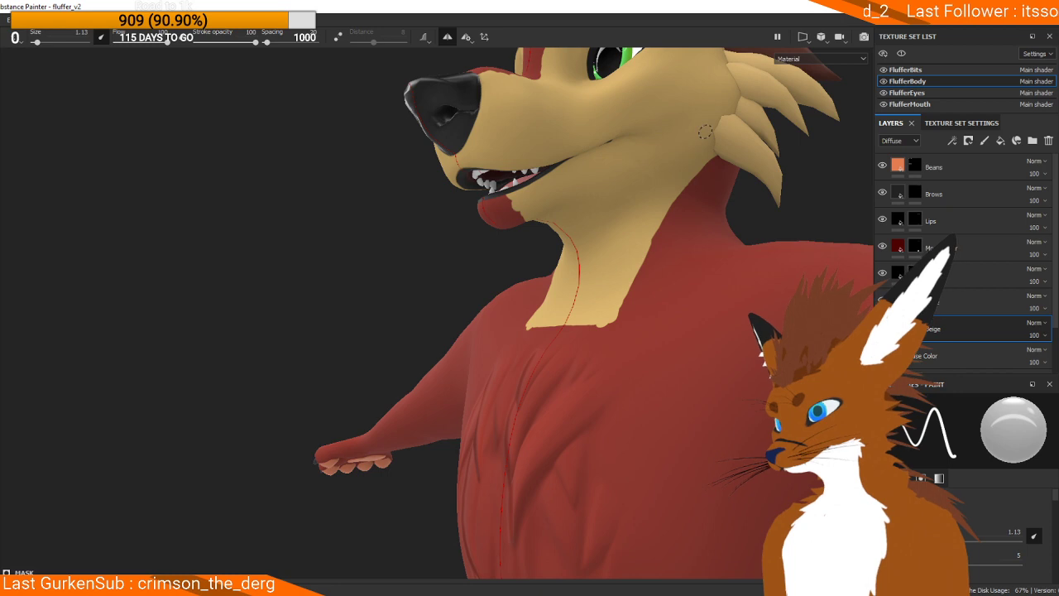
# Step: Paint the remaining red patch on the chin below the lower lip beige
pyautogui.keyDown('alt'); pyautogui.moveTo(693, 55); pyautogui.dragTo(594, 277); pyautogui.keyUp('alt')
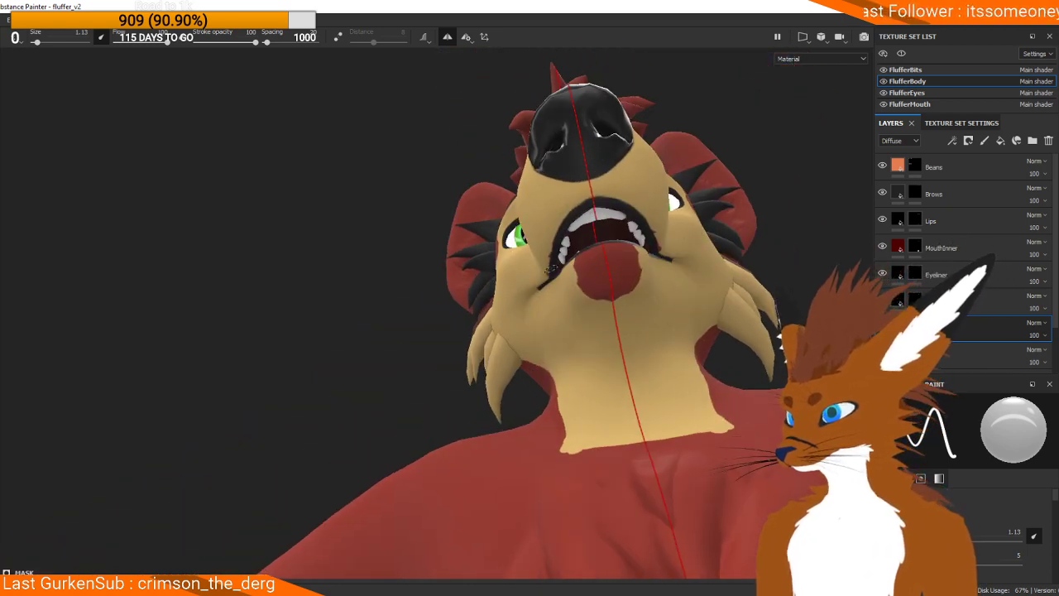
pyautogui.moveTo(612, 263)
pyautogui.mouseDown()
pyautogui.moveTo(612, 281)
pyautogui.moveTo(584, 283)
pyautogui.moveTo(653, 371)
pyautogui.moveTo(631, 395)
pyautogui.moveTo(639, 385)
pyautogui.mouseUp()
pyautogui.keyDown('alt'); pyautogui.moveTo(667, 369); pyautogui.dragTo(541, 243, button='middle'); pyautogui.keyUp('alt')
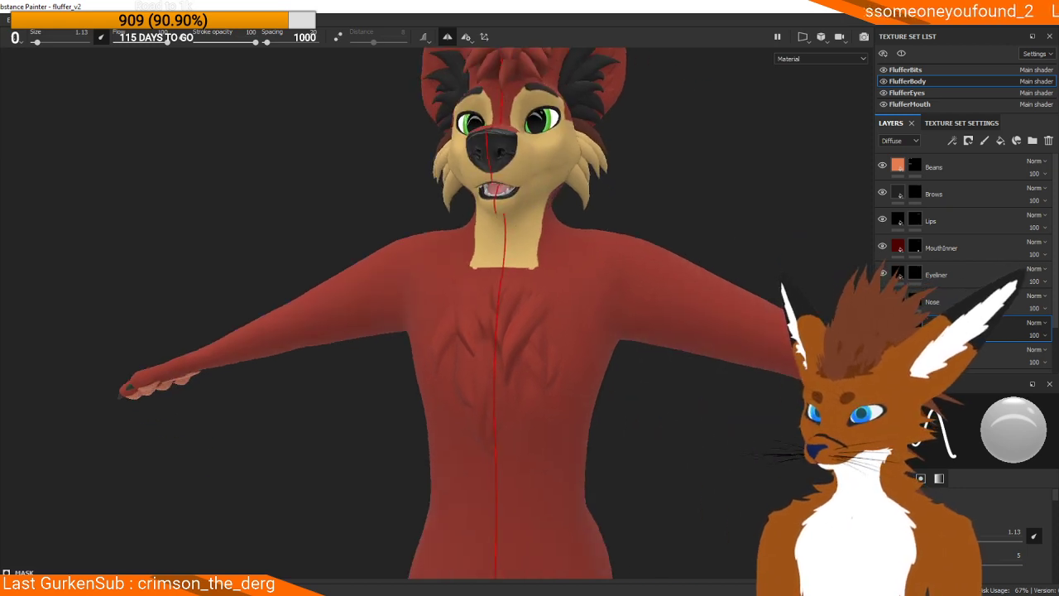
pyautogui.keyDown('alt'); pyautogui.moveTo(707, 421); pyautogui.dragTo(544, 221); pyautogui.keyUp('alt')
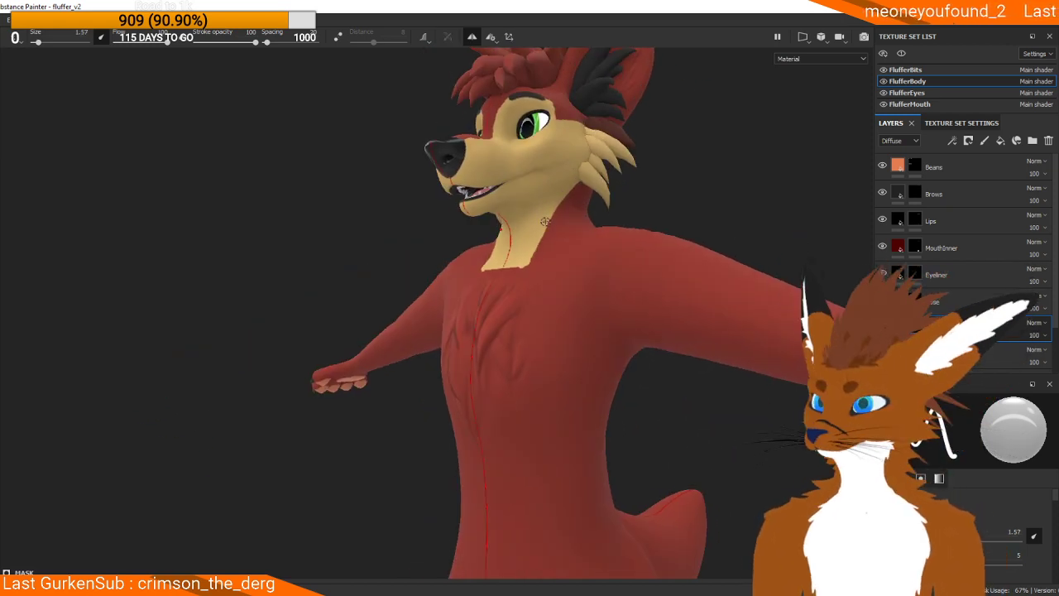
# Step: Paint beige strokes from the base of the neck outward across the upper chest to the armpit and down towards the ribs
pyautogui.moveTo(513, 260)
pyautogui.mouseDown()
pyautogui.moveTo(539, 290)
pyautogui.moveTo(535, 307)
pyautogui.moveTo(526, 279)
pyautogui.moveTo(561, 291)
pyautogui.moveTo(545, 280)
pyautogui.moveTo(564, 281)
pyautogui.mouseUp()
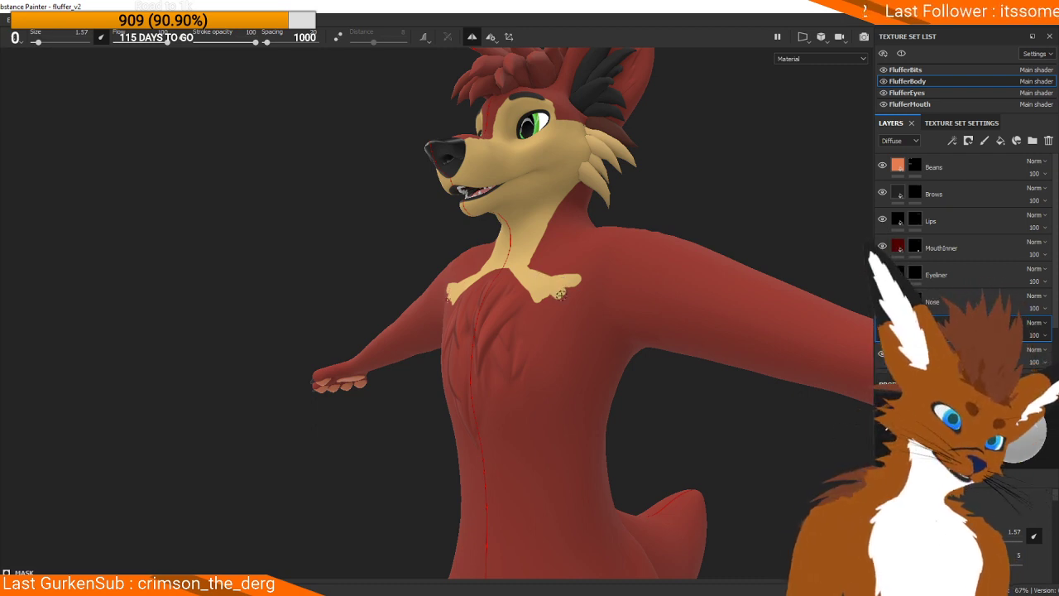
pyautogui.moveTo(600, 326)
pyautogui.mouseDown()
pyautogui.moveTo(621, 348)
pyautogui.moveTo(568, 322)
pyautogui.mouseUp()
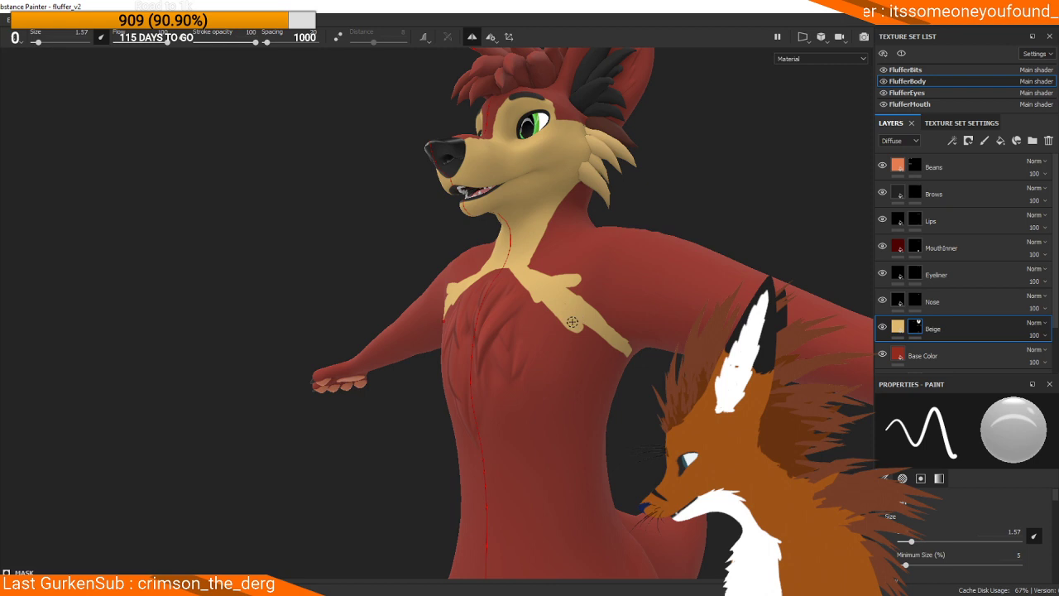
pyautogui.moveTo(552, 294); pyautogui.dragTo(569, 359)
pyautogui.moveTo(508, 277); pyautogui.dragTo(552, 388)
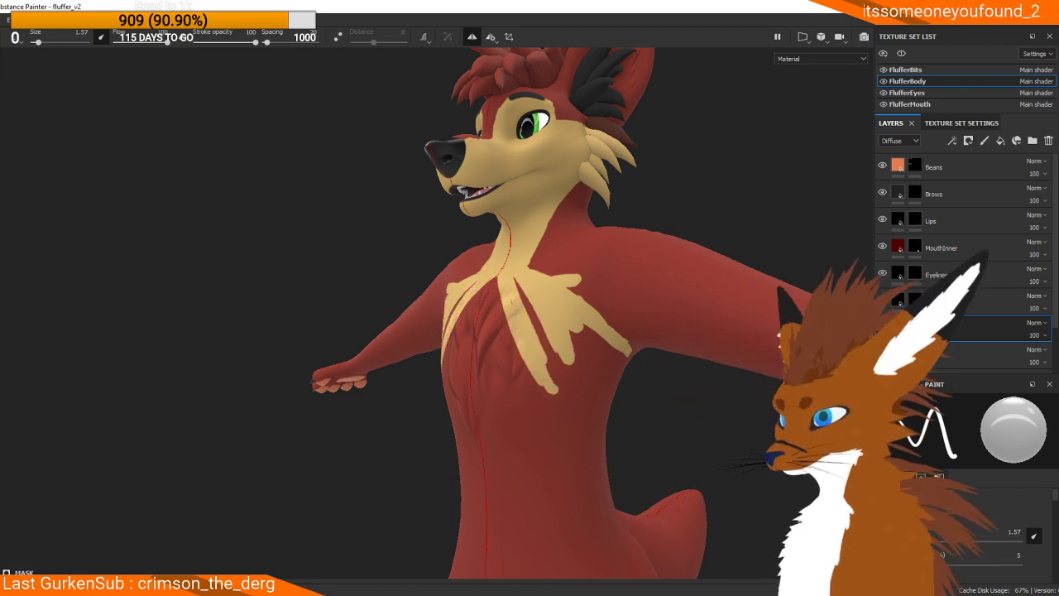
# Step: Enlarge the brush to size 8.08 and fill the chest and upper belly beige
pyautogui.press(']')
pyautogui.moveTo(475, 347)
pyautogui.mouseDown()
pyautogui.moveTo(488, 364)
pyautogui.moveTo(496, 285)
pyautogui.moveTo(538, 414)
pyautogui.moveTo(551, 352)
pyautogui.moveTo(524, 436)
pyautogui.moveTo(473, 480)
pyautogui.moveTo(499, 501)
pyautogui.mouseUp()
pyautogui.keyDown('alt'); pyautogui.moveTo(521, 425); pyautogui.dragTo(480, 225); pyautogui.keyUp('alt')
pyautogui.moveTo(405, 189); pyautogui.dragTo(415, 349)
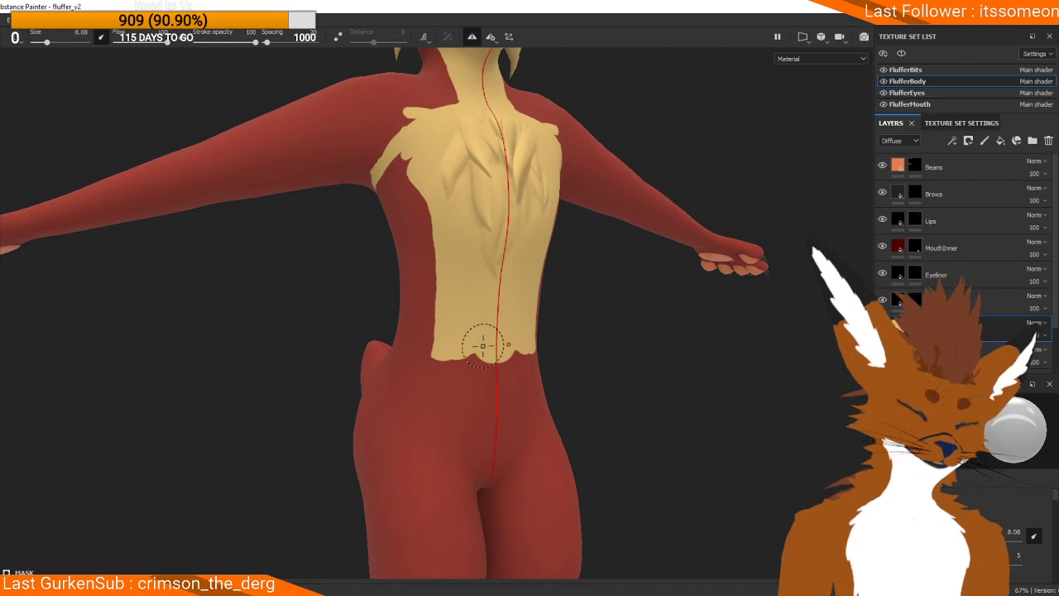
# Step: Paint the lower belly, groin and front of the thighs beige down to the knees
pyautogui.moveTo(455, 354); pyautogui.dragTo(449, 534)
pyautogui.keyDown('alt'); pyautogui.moveTo(449, 534); pyautogui.dragTo(440, 424); pyautogui.keyUp('alt')
pyautogui.keyDown('alt'); pyautogui.moveTo(440, 425); pyautogui.dragTo(442, 137, button='middle'); pyautogui.keyUp('alt')
pyautogui.keyDown('alt'); pyautogui.moveTo(442, 137); pyautogui.dragTo(379, 178); pyautogui.keyUp('alt')
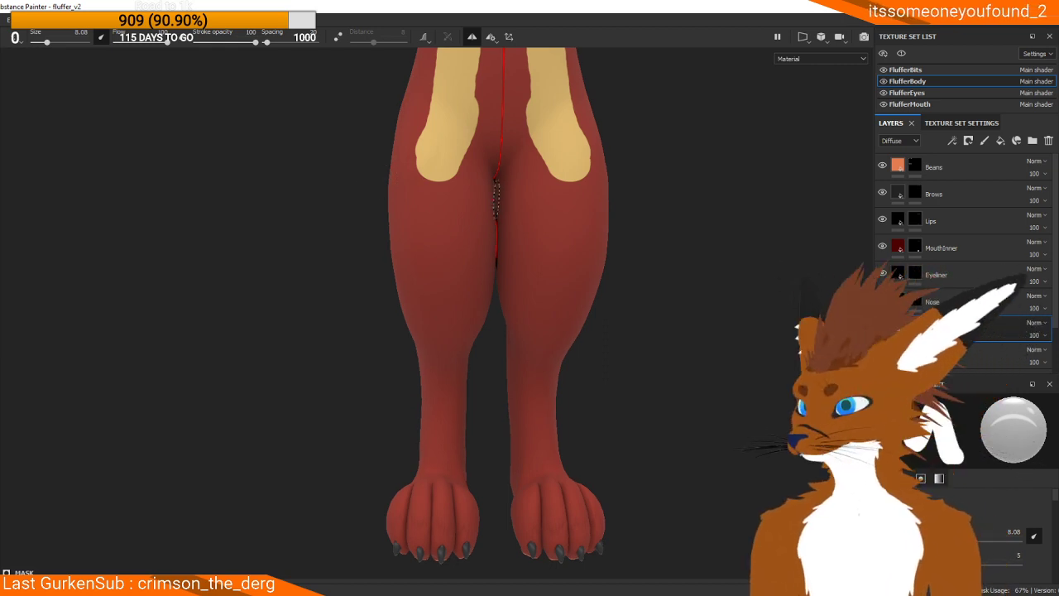
pyautogui.moveTo(482, 134)
pyautogui.mouseDown()
pyautogui.moveTo(480, 146)
pyautogui.moveTo(510, 160)
pyautogui.moveTo(451, 239)
pyautogui.moveTo(454, 206)
pyautogui.mouseUp()
pyautogui.moveTo(450, 294)
pyautogui.mouseDown()
pyautogui.moveTo(449, 315)
pyautogui.moveTo(501, 289)
pyautogui.mouseUp()
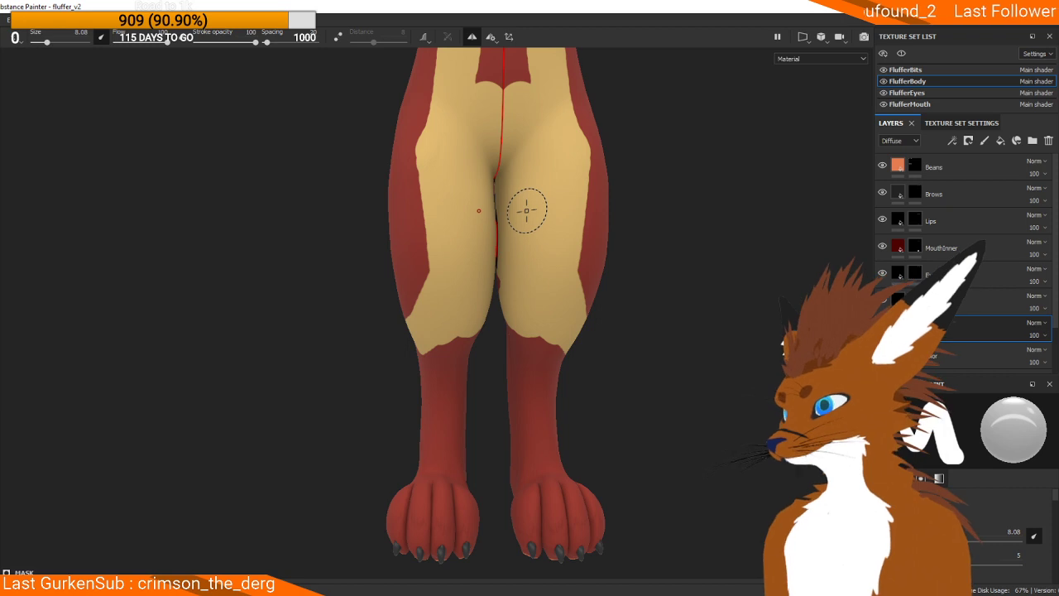
# Step: Extend the beige as a band from the front of the knee around the outer side towards the back of the leg
pyautogui.moveTo(498, 286)
pyautogui.keyDown('alt'); pyautogui.mouseDown()
pyautogui.moveTo(494, 305)
pyautogui.moveTo(402, 342)
pyautogui.mouseUp(); pyautogui.keyUp('alt')
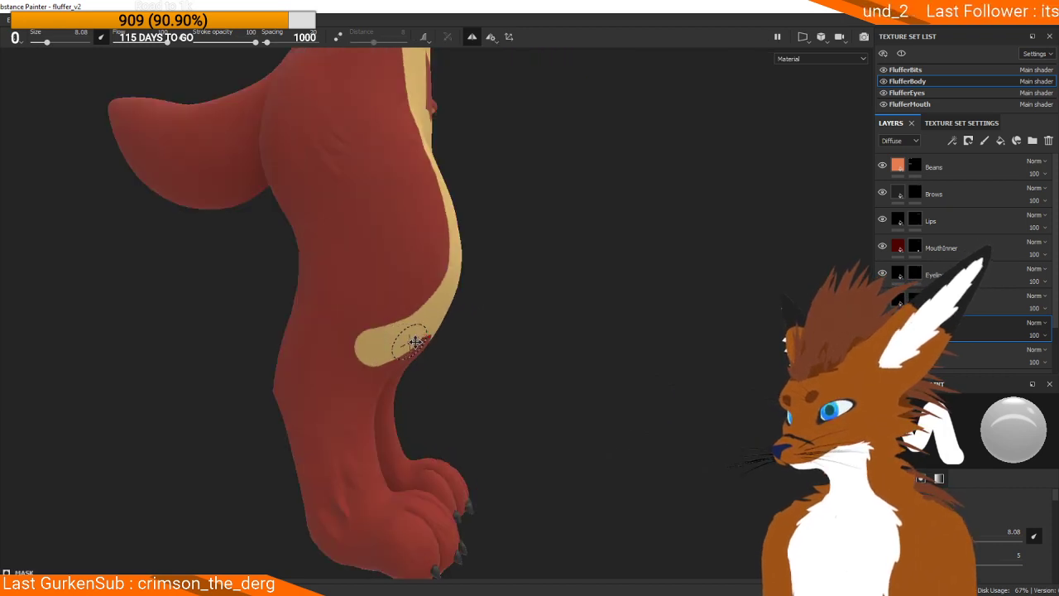
pyautogui.keyDown('alt'); pyautogui.moveTo(402, 342); pyautogui.dragTo(562, 378, button='middle'); pyautogui.keyUp('alt')
pyautogui.moveTo(564, 373); pyautogui.dragTo(496, 350)
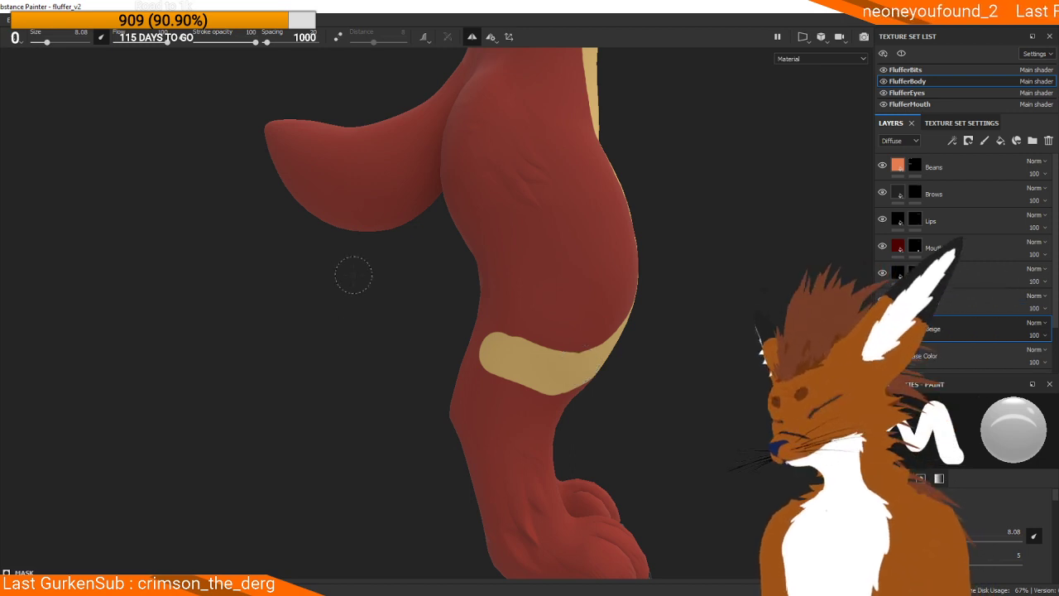
# Step: Paint the back of the thigh beige from the knee band up to beneath the tail
pyautogui.keyDown('alt'); pyautogui.moveTo(494, 299); pyautogui.dragTo(629, 289); pyautogui.keyUp('alt')
pyautogui.keyDown('alt'); pyautogui.moveTo(554, 246); pyautogui.dragTo(577, 319, button='middle'); pyautogui.keyUp('alt')
pyautogui.moveTo(594, 436)
pyautogui.mouseDown()
pyautogui.moveTo(560, 414)
pyautogui.moveTo(506, 216)
pyautogui.moveTo(455, 263)
pyautogui.moveTo(460, 274)
pyautogui.mouseUp()
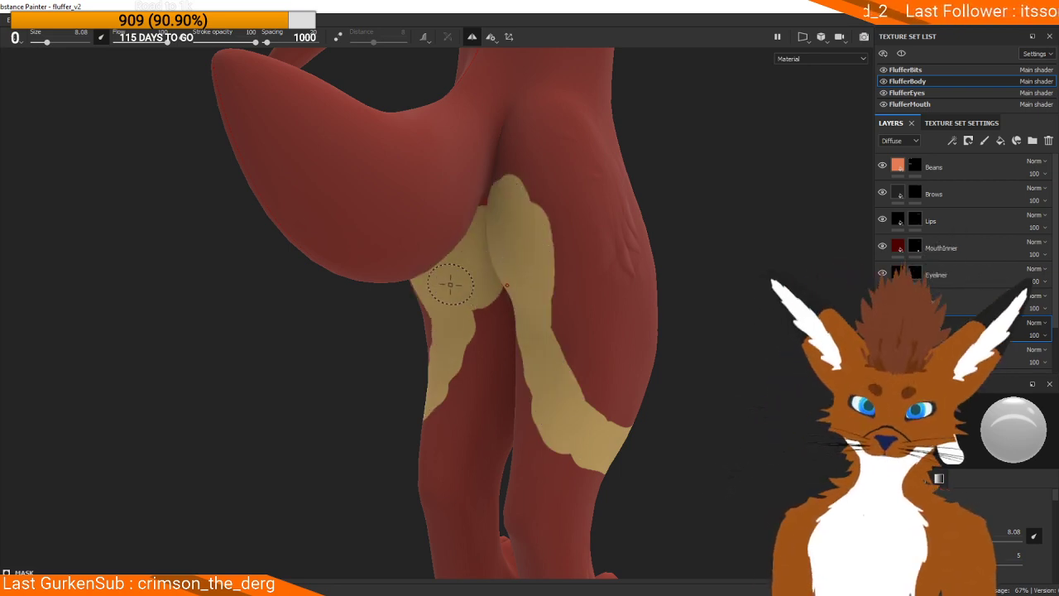
pyautogui.moveTo(561, 397)
pyautogui.keyDown('alt'); pyautogui.mouseDown()
pyautogui.moveTo(472, 383)
pyautogui.moveTo(693, 380)
pyautogui.moveTo(499, 421)
pyautogui.moveTo(686, 363)
pyautogui.moveTo(499, 402)
pyautogui.mouseUp(); pyautogui.keyUp('alt')
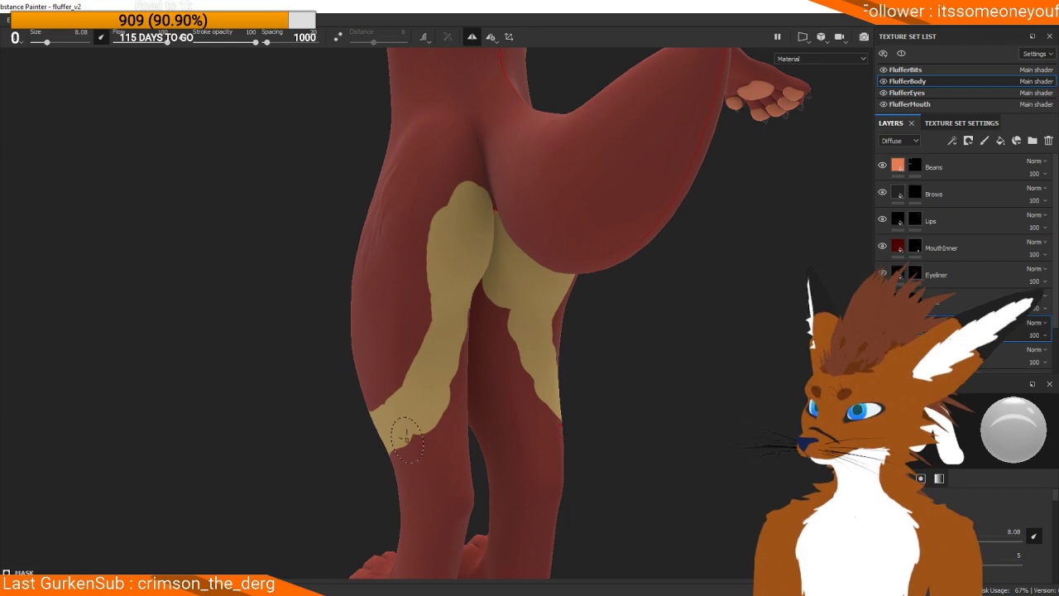
# Step: Fill the remaining red on the inner thighs and the leftover patch on the lower belly beige
pyautogui.moveTo(408, 432)
pyautogui.keyDown('alt'); pyautogui.mouseDown()
pyautogui.moveTo(322, 432)
pyautogui.moveTo(395, 439)
pyautogui.moveTo(449, 476)
pyautogui.moveTo(482, 389)
pyautogui.moveTo(468, 362)
pyautogui.moveTo(522, 310)
pyautogui.moveTo(518, 224)
pyautogui.moveTo(499, 186)
pyautogui.mouseUp(); pyautogui.keyUp('alt')
pyautogui.keyDown('alt'); pyautogui.moveTo(510, 331); pyautogui.dragTo(550, 461); pyautogui.keyUp('alt')
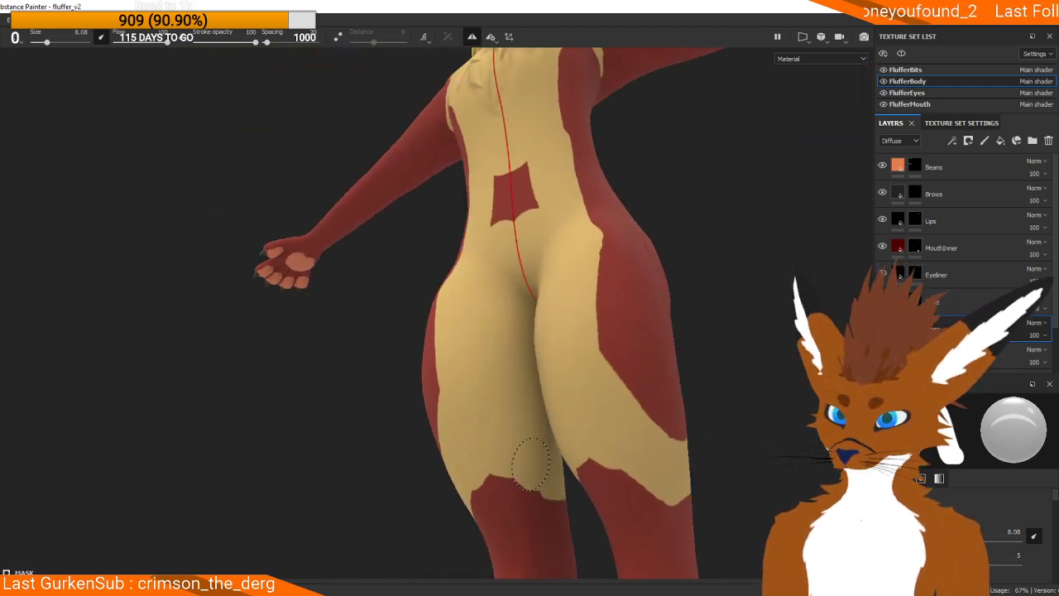
pyautogui.moveTo(621, 430)
pyautogui.keyDown('alt'); pyautogui.mouseDown()
pyautogui.moveTo(643, 458)
pyautogui.moveTo(630, 461)
pyautogui.moveTo(645, 465)
pyautogui.moveTo(582, 339)
pyautogui.mouseUp(); pyautogui.keyUp('alt')
pyautogui.scroll(-2, 637, 460)
# Step: Paint the armpit and the underside of the arm beige, joining them to the chest marking
pyautogui.keyDown('alt'); pyautogui.moveTo(564, 181); pyautogui.dragTo(639, 271); pyautogui.keyUp('alt')
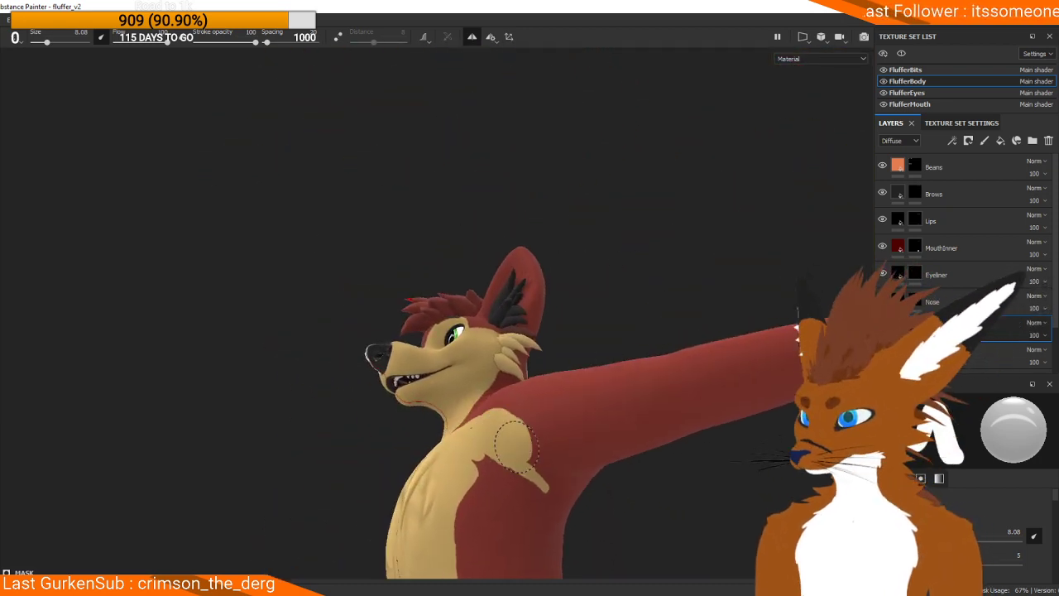
pyautogui.moveTo(495, 455)
pyautogui.mouseDown()
pyautogui.moveTo(591, 451)
pyautogui.moveTo(658, 382)
pyautogui.moveTo(641, 376)
pyautogui.moveTo(630, 413)
pyautogui.moveTo(662, 409)
pyautogui.moveTo(699, 368)
pyautogui.moveTo(771, 377)
pyautogui.moveTo(670, 345)
pyautogui.moveTo(569, 347)
pyautogui.mouseUp()
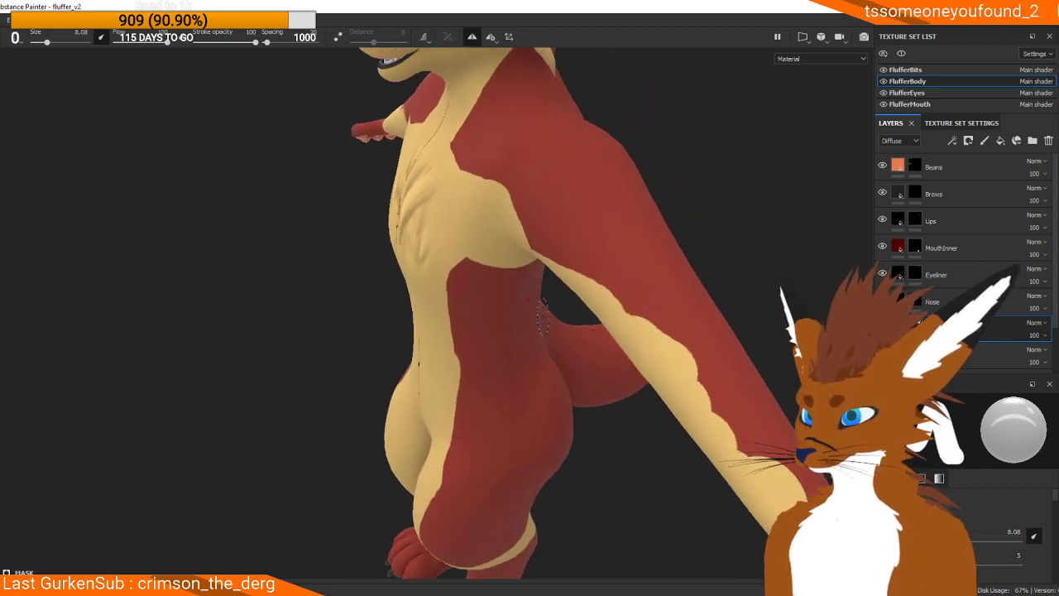
pyautogui.moveTo(678, 277)
pyautogui.mouseDown()
pyautogui.moveTo(674, 339)
pyautogui.moveTo(709, 402)
pyautogui.moveTo(732, 418)
pyautogui.moveTo(612, 454)
pyautogui.moveTo(492, 411)
pyautogui.mouseUp()
# Step: Fill the front of the arm and the whole forearm beige from the shoulder marking to the wrist
pyautogui.moveTo(621, 447)
pyautogui.keyDown('alt'); pyautogui.mouseDown(button='middle')
pyautogui.moveTo(607, 408)
pyautogui.moveTo(326, 243)
pyautogui.mouseUp(button='middle'); pyautogui.keyUp('alt')
pyautogui.moveTo(596, 239)
pyautogui.mouseDown()
pyautogui.moveTo(534, 269)
pyautogui.moveTo(699, 258)
pyautogui.mouseUp()
pyautogui.keyDown('alt'); pyautogui.moveTo(617, 283); pyautogui.dragTo(338, 490, button='middle'); pyautogui.keyUp('alt')
pyautogui.moveTo(517, 364)
pyautogui.mouseDown()
pyautogui.moveTo(578, 401)
pyautogui.moveTo(550, 394)
pyautogui.moveTo(586, 385)
pyautogui.moveTo(553, 355)
pyautogui.mouseUp()
pyautogui.moveTo(499, 329)
pyautogui.keyDown('alt'); pyautogui.mouseDown()
pyautogui.moveTo(497, 308)
pyautogui.moveTo(751, 339)
pyautogui.moveTo(761, 263)
pyautogui.moveTo(574, 253)
pyautogui.mouseUp(); pyautogui.keyUp('alt')
pyautogui.moveTo(242, 316)
pyautogui.mouseDown()
pyautogui.moveTo(309, 353)
pyautogui.moveTo(442, 331)
pyautogui.moveTo(236, 350)
pyautogui.mouseUp()
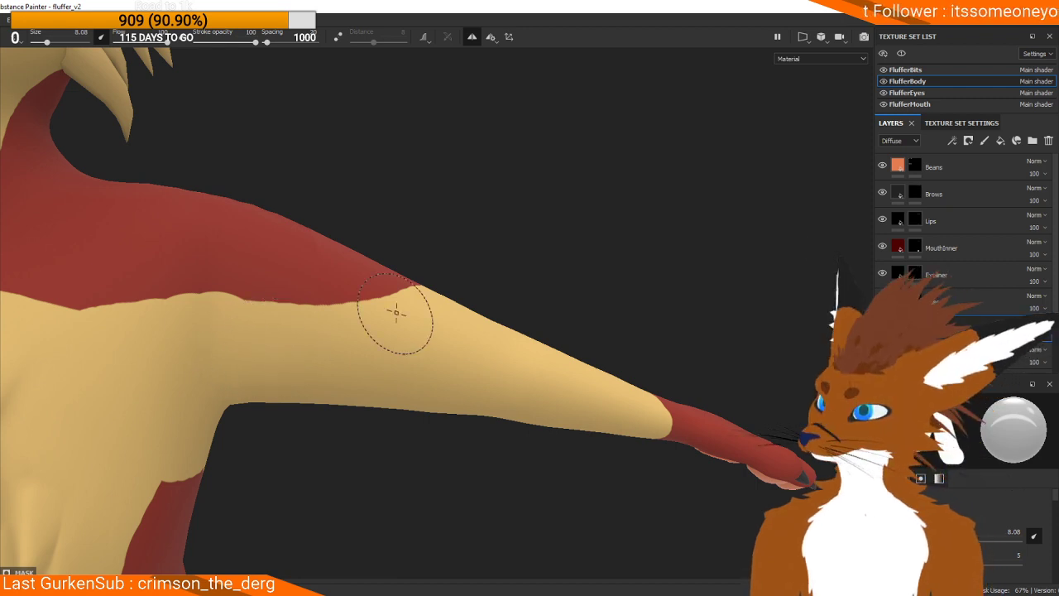
# Step: Fill the back of the arm beige up to the shoulder and armpit, and undo the stray dab on top of the shoulder
pyautogui.keyDown('alt'); pyautogui.moveTo(394, 310); pyautogui.dragTo(207, 359); pyautogui.keyUp('alt')
pyautogui.moveTo(132, 241)
pyautogui.mouseDown()
pyautogui.moveTo(220, 247)
pyautogui.moveTo(314, 236)
pyautogui.moveTo(221, 333)
pyautogui.moveTo(375, 403)
pyautogui.mouseUp()
pyautogui.moveTo(383, 468)
pyautogui.keyDown('alt'); pyautogui.mouseDown()
pyautogui.moveTo(356, 331)
pyautogui.moveTo(390, 196)
pyautogui.mouseUp(); pyautogui.keyUp('alt')
pyautogui.moveTo(470, 341)
pyautogui.mouseDown()
pyautogui.moveTo(269, 378)
pyautogui.moveTo(434, 335)
pyautogui.moveTo(488, 296)
pyautogui.moveTo(389, 374)
pyautogui.moveTo(331, 383)
pyautogui.moveTo(386, 411)
pyautogui.moveTo(368, 395)
pyautogui.mouseUp()
pyautogui.moveTo(367, 434)
pyautogui.mouseDown()
pyautogui.moveTo(401, 432)
pyautogui.moveTo(381, 410)
pyautogui.moveTo(314, 402)
pyautogui.moveTo(316, 321)
pyautogui.moveTo(492, 356)
pyautogui.moveTo(295, 335)
pyautogui.moveTo(515, 440)
pyautogui.moveTo(613, 369)
pyautogui.moveTo(284, 361)
pyautogui.moveTo(403, 308)
pyautogui.mouseUp()
pyautogui.click(371, 295)
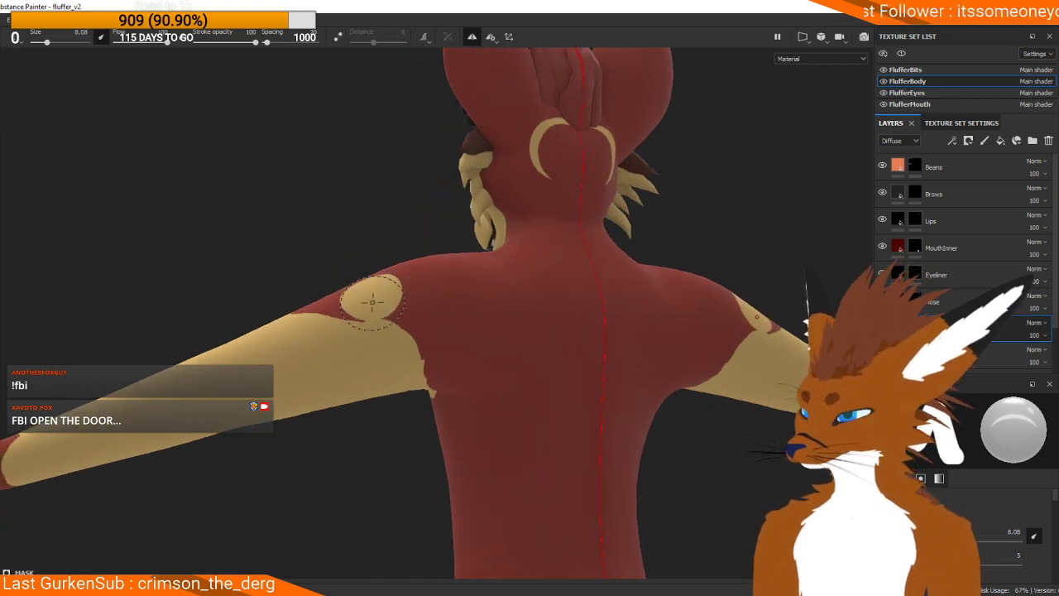
pyautogui.hotkey('ctrl', 'z')
pyautogui.moveTo(381, 303); pyautogui.dragTo(442, 343)
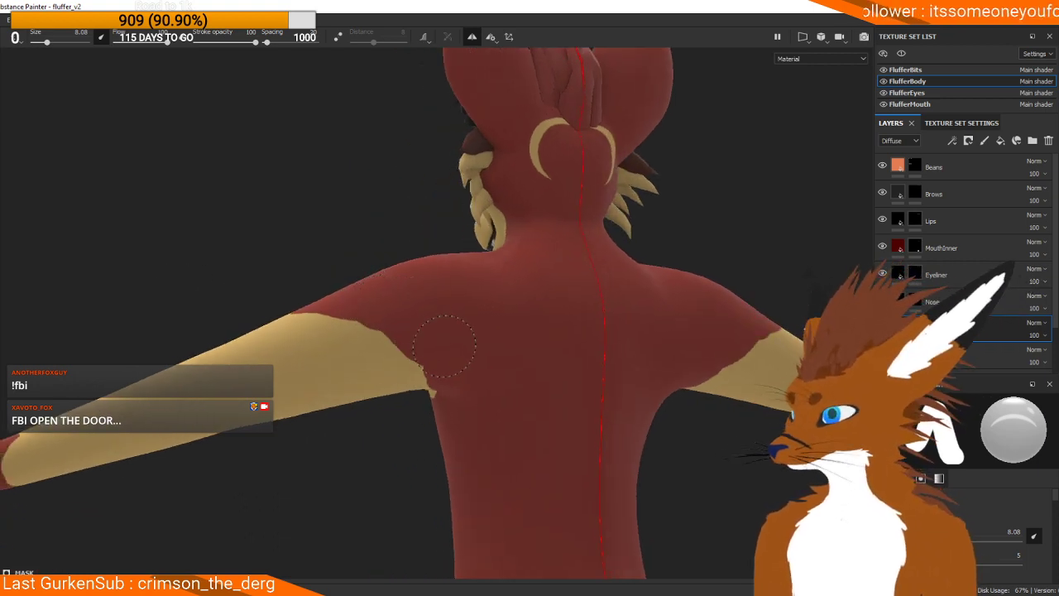
# Step: Examine the beige markings on the arms, torso, face and legs from the front, side and back
pyautogui.keyDown('alt'); pyautogui.moveTo(466, 386); pyautogui.dragTo(607, 405); pyautogui.keyUp('alt')
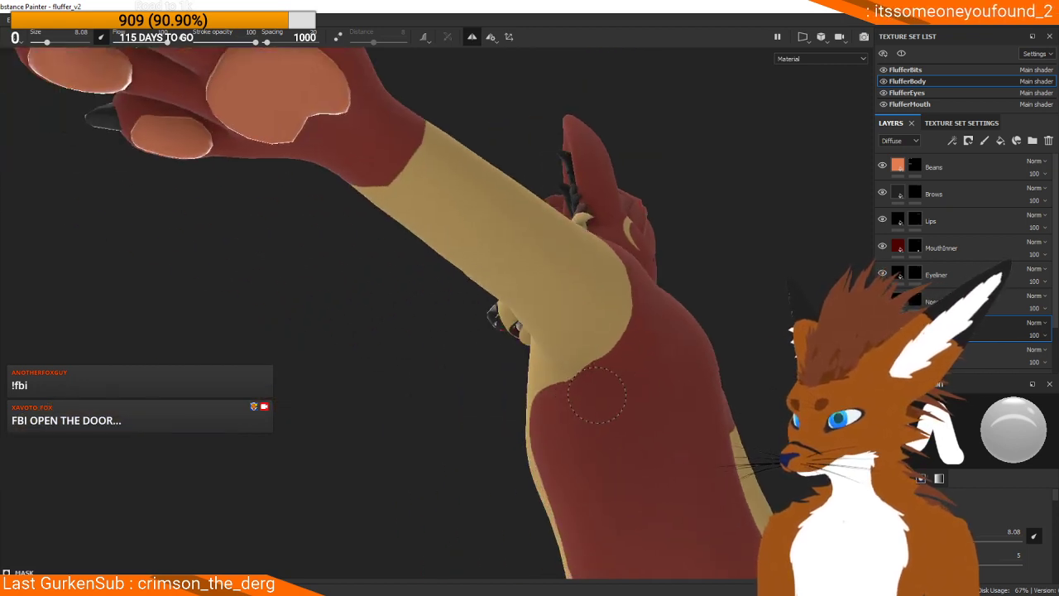
pyautogui.keyDown('alt'); pyautogui.moveTo(592, 396); pyautogui.dragTo(724, 432); pyautogui.keyUp('alt')
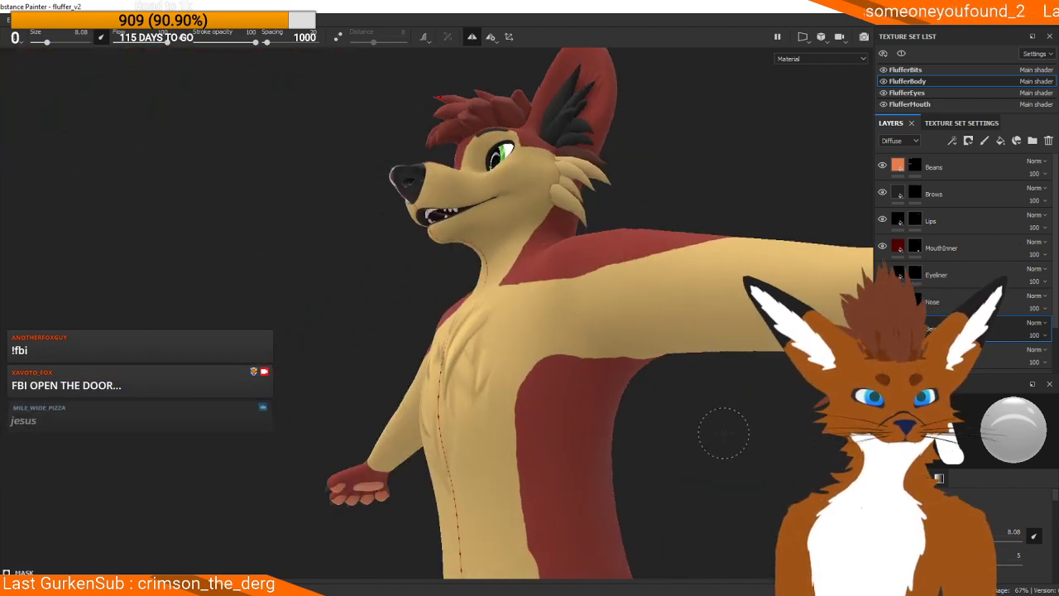
pyautogui.keyDown('alt'); pyautogui.moveTo(681, 340); pyautogui.dragTo(728, 389); pyautogui.keyUp('alt')
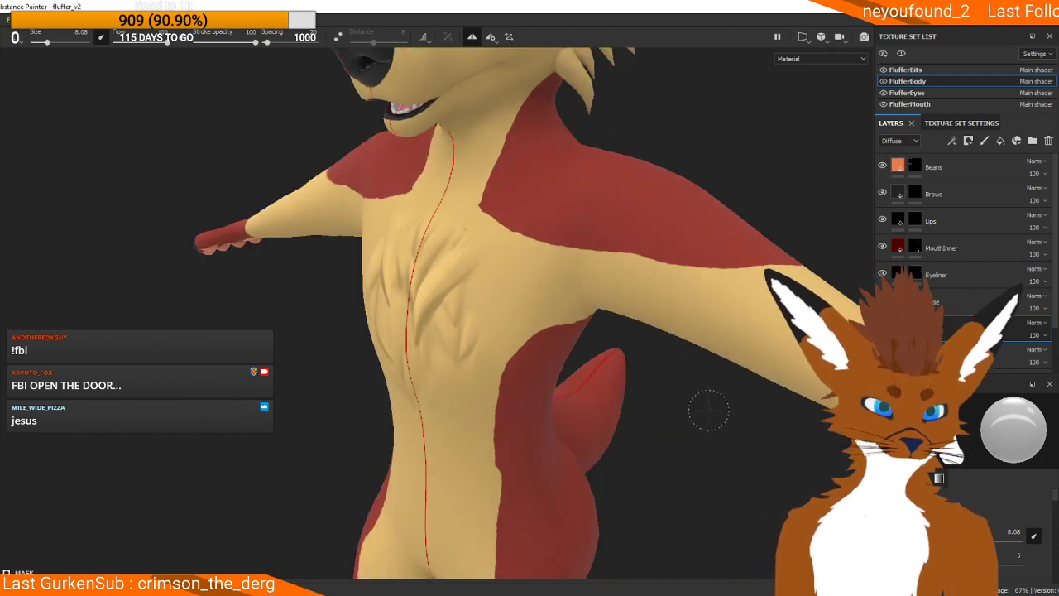
pyautogui.keyDown('alt'); pyautogui.moveTo(760, 406); pyautogui.dragTo(794, 393); pyautogui.keyUp('alt')
pyautogui.keyDown('alt'); pyautogui.moveTo(484, 386); pyautogui.dragTo(706, 314); pyautogui.keyUp('alt')
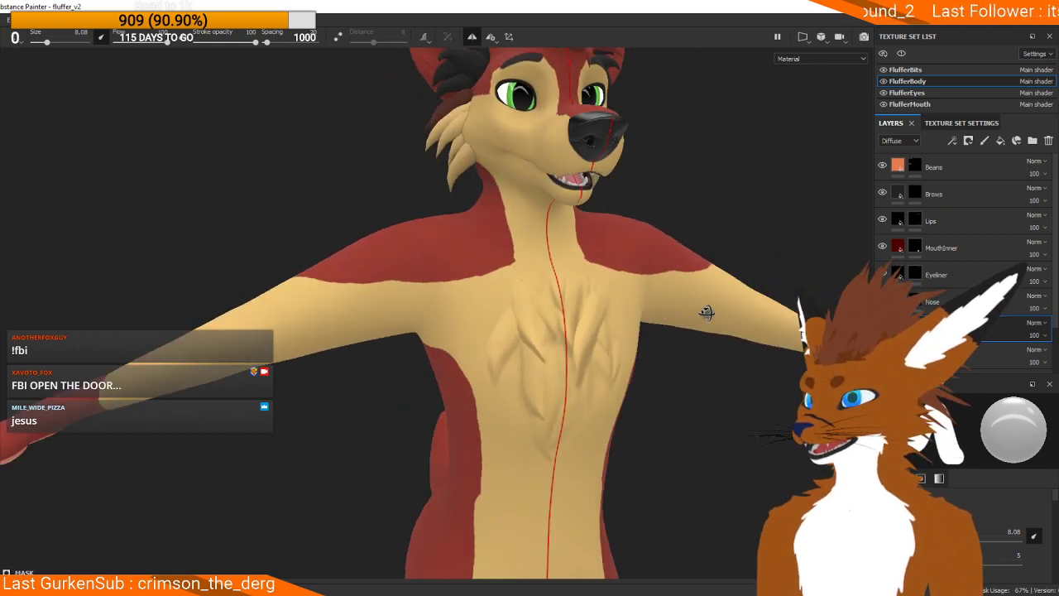
pyautogui.keyDown('alt'); pyautogui.moveTo(706, 314); pyautogui.dragTo(706, 353, button='middle'); pyautogui.keyUp('alt')
pyautogui.keyDown('alt'); pyautogui.moveTo(452, 234); pyautogui.dragTo(463, 315); pyautogui.keyUp('alt')
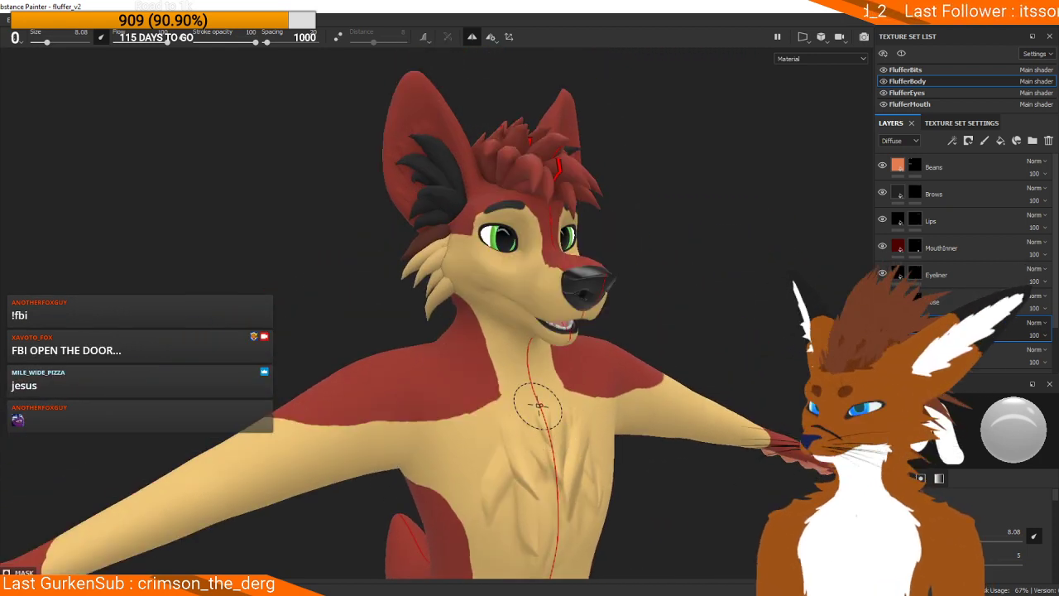
pyautogui.moveTo(466, 440)
pyautogui.keyDown('alt'); pyautogui.mouseDown()
pyautogui.moveTo(653, 314)
pyautogui.moveTo(612, 359)
pyautogui.moveTo(599, 338)
pyautogui.mouseUp(); pyautogui.keyUp('alt')
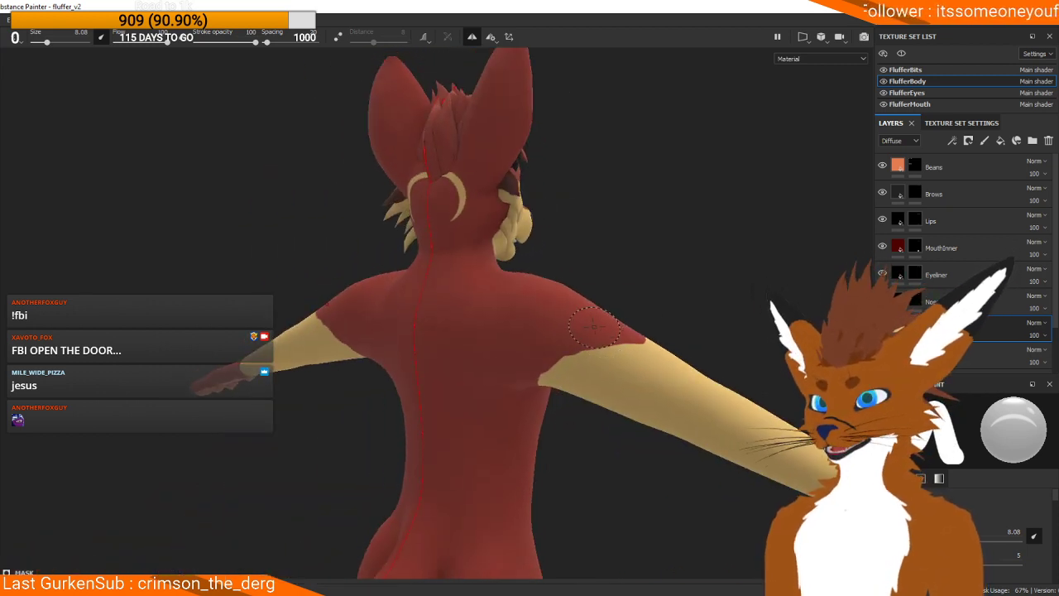
pyautogui.moveTo(512, 374)
pyautogui.keyDown('alt'); pyautogui.mouseDown()
pyautogui.moveTo(289, 364)
pyautogui.moveTo(596, 403)
pyautogui.mouseUp(); pyautogui.keyUp('alt')
pyautogui.scroll(-3, 690, 380)
pyautogui.keyDown('alt'); pyautogui.moveTo(733, 400); pyautogui.dragTo(546, 312); pyautogui.keyUp('alt')
pyautogui.keyDown('alt'); pyautogui.moveTo(546, 312); pyautogui.dragTo(387, 278, button='middle'); pyautogui.keyUp('alt')
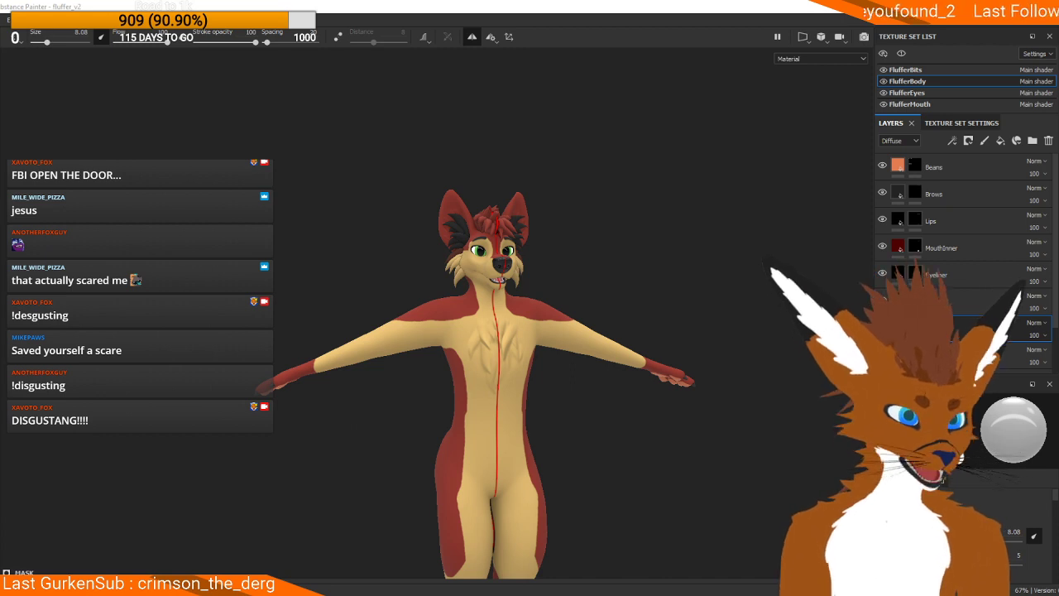
pyautogui.keyDown('alt'); pyautogui.moveTo(728, 323); pyautogui.dragTo(759, 378); pyautogui.keyUp('alt')
pyautogui.keyDown('alt'); pyautogui.moveTo(758, 378); pyautogui.dragTo(800, 266, button='middle'); pyautogui.keyUp('alt')
pyautogui.scroll(-2, 799, 264)
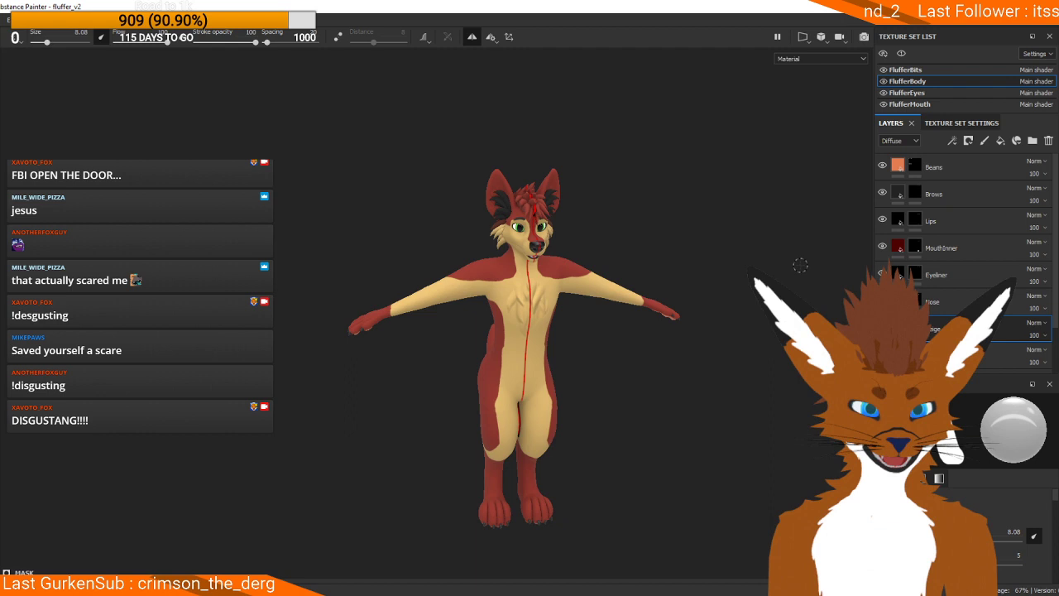
pyautogui.scroll(5, 792, 270)
pyautogui.moveTo(645, 273)
pyautogui.keyDown('alt'); pyautogui.mouseDown()
pyautogui.moveTo(591, 272)
pyautogui.moveTo(758, 282)
pyautogui.moveTo(704, 301)
pyautogui.moveTo(501, 305)
pyautogui.moveTo(524, 305)
pyautogui.moveTo(465, 248)
pyautogui.moveTo(499, 302)
pyautogui.moveTo(473, 323)
pyautogui.mouseUp(); pyautogui.keyUp('alt')
pyautogui.keyDown('alt'); pyautogui.moveTo(599, 337); pyautogui.dragTo(450, 338, button='middle'); pyautogui.keyUp('alt')
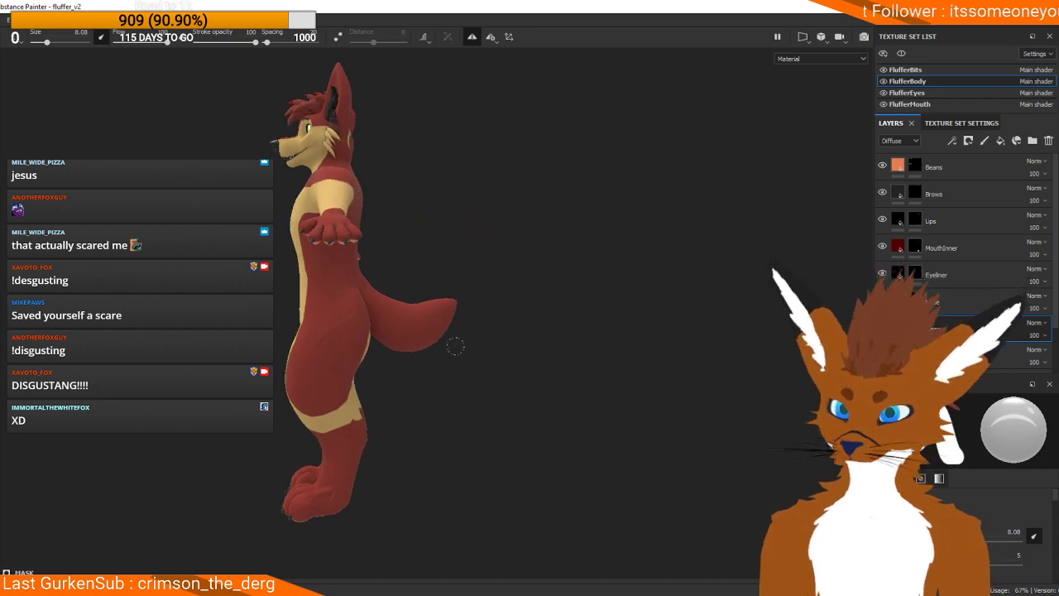
# Step: Touch up the beige beneath the tail base and smooth the outer edge of the marking on the back of the thigh
pyautogui.keyDown('alt'); pyautogui.moveTo(451, 338); pyautogui.dragTo(331, 339); pyautogui.keyUp('alt')
pyautogui.scroll(5, 413, 366)
pyautogui.keyDown('alt'); pyautogui.moveTo(413, 367); pyautogui.dragTo(358, 228); pyautogui.keyUp('alt')
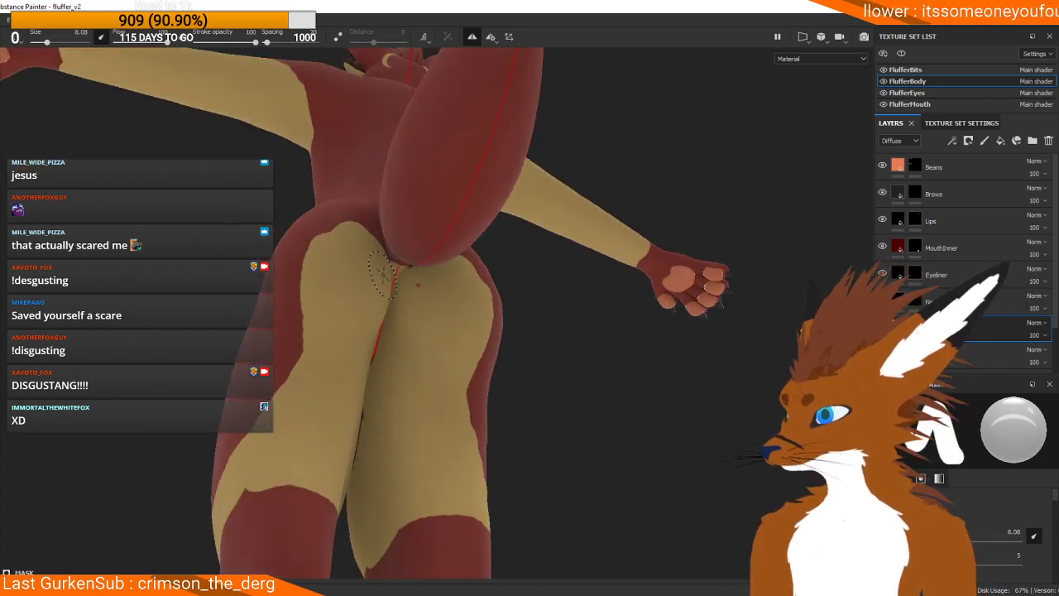
pyautogui.moveTo(378, 267); pyautogui.dragTo(392, 275)
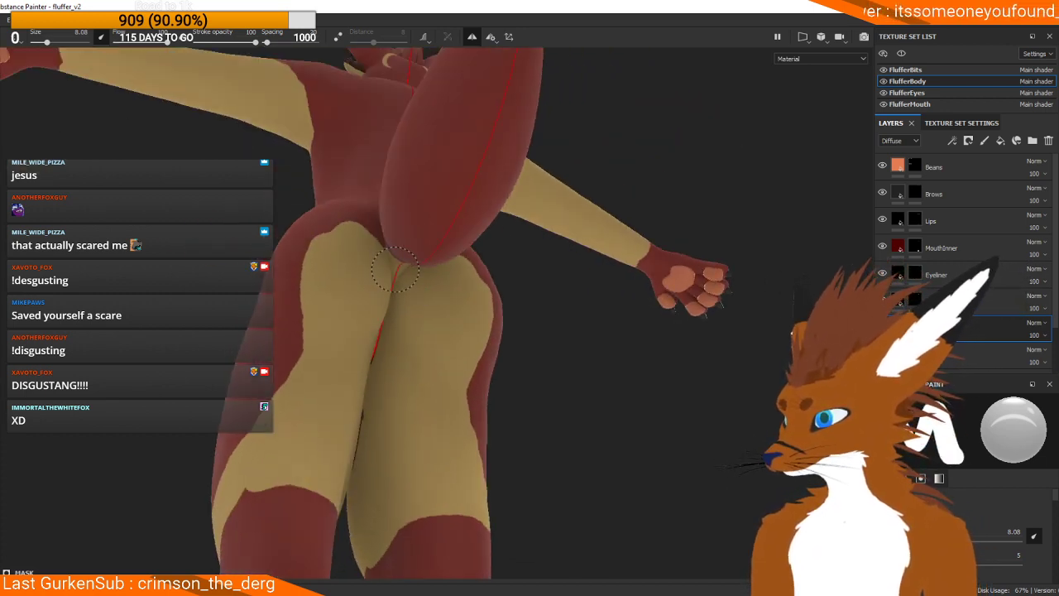
pyautogui.moveTo(367, 284)
pyautogui.keyDown('alt'); pyautogui.mouseDown()
pyautogui.moveTo(375, 208)
pyautogui.moveTo(345, 266)
pyautogui.moveTo(348, 430)
pyautogui.moveTo(292, 473)
pyautogui.moveTo(284, 378)
pyautogui.moveTo(318, 316)
pyautogui.mouseUp(); pyautogui.keyUp('alt')
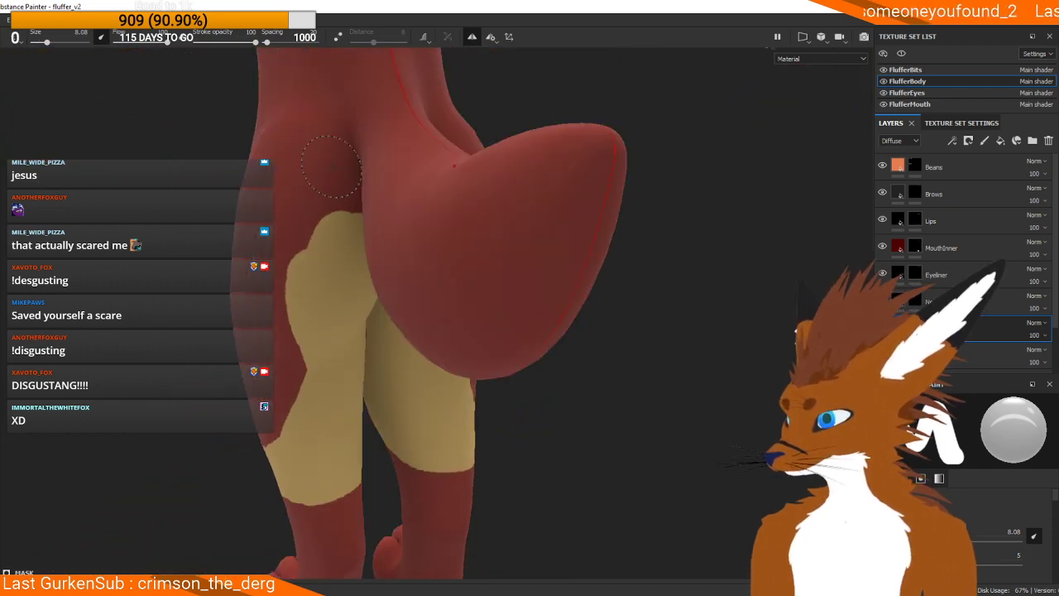
pyautogui.moveTo(284, 244); pyautogui.dragTo(277, 364)
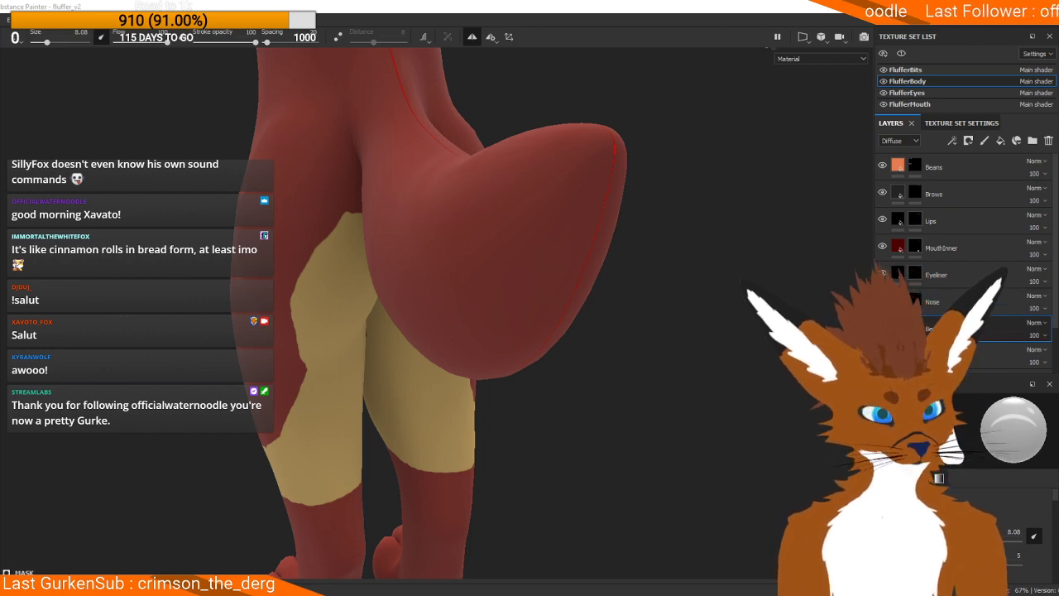
pyautogui.scroll(-4, 344, 378)
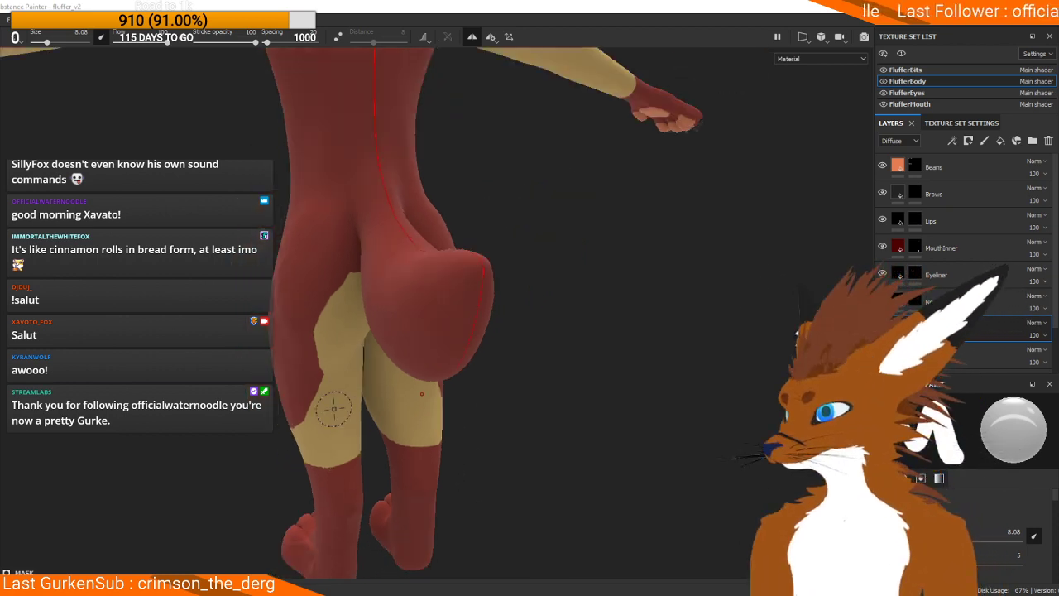
pyautogui.keyDown('alt'); pyautogui.moveTo(325, 380); pyautogui.dragTo(334, 370); pyautogui.keyUp('alt')
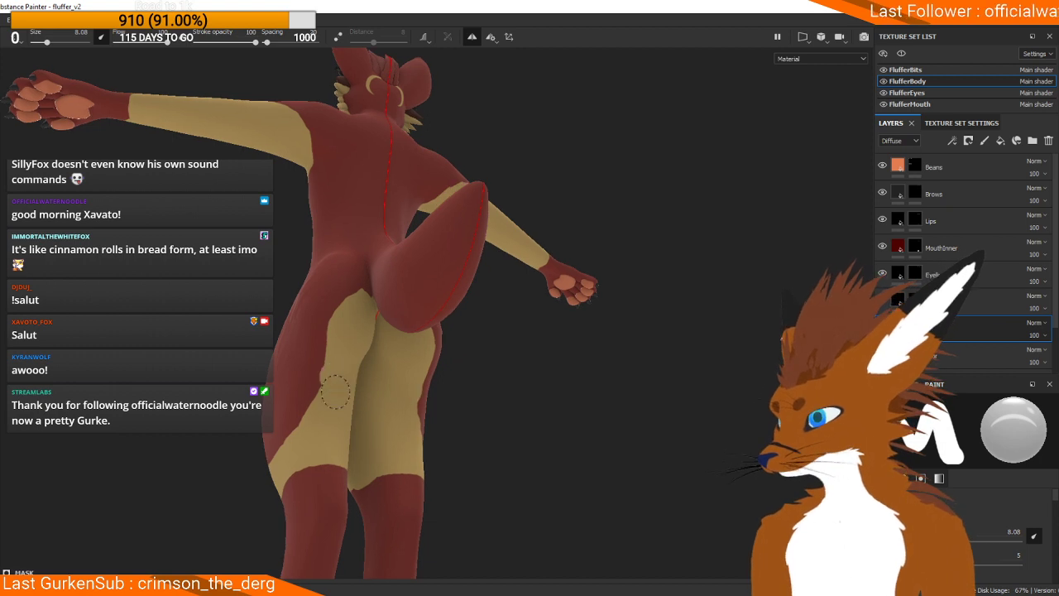
pyautogui.keyDown('alt'); pyautogui.moveTo(331, 387); pyautogui.dragTo(503, 373); pyautogui.keyUp('alt')
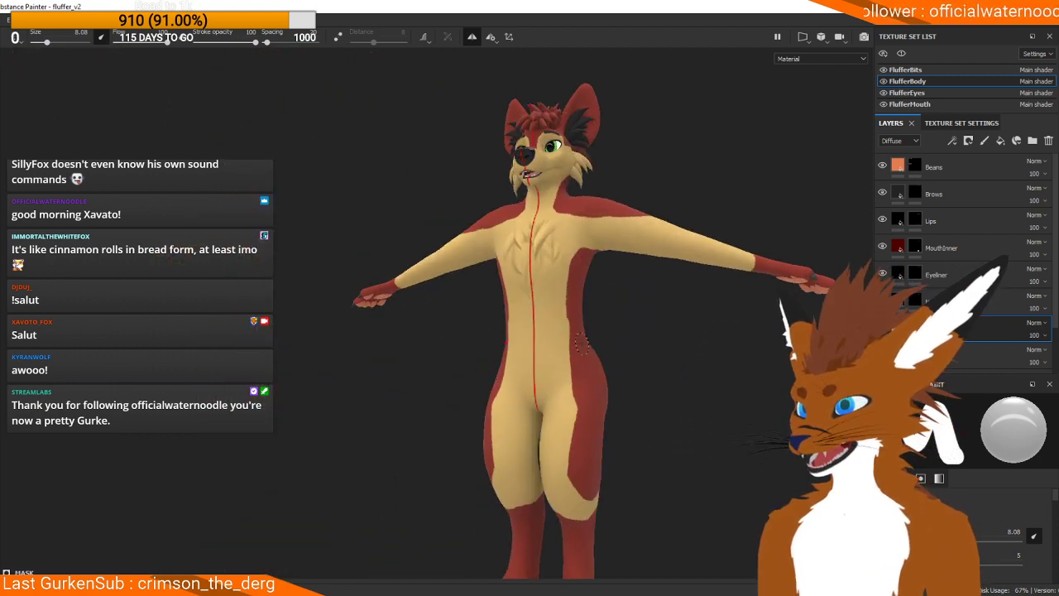
pyautogui.scroll(4, 580, 347)
pyautogui.scroll(3, 578, 352)
pyautogui.keyDown('alt'); pyautogui.moveTo(588, 345); pyautogui.dragTo(529, 355); pyautogui.keyUp('alt')
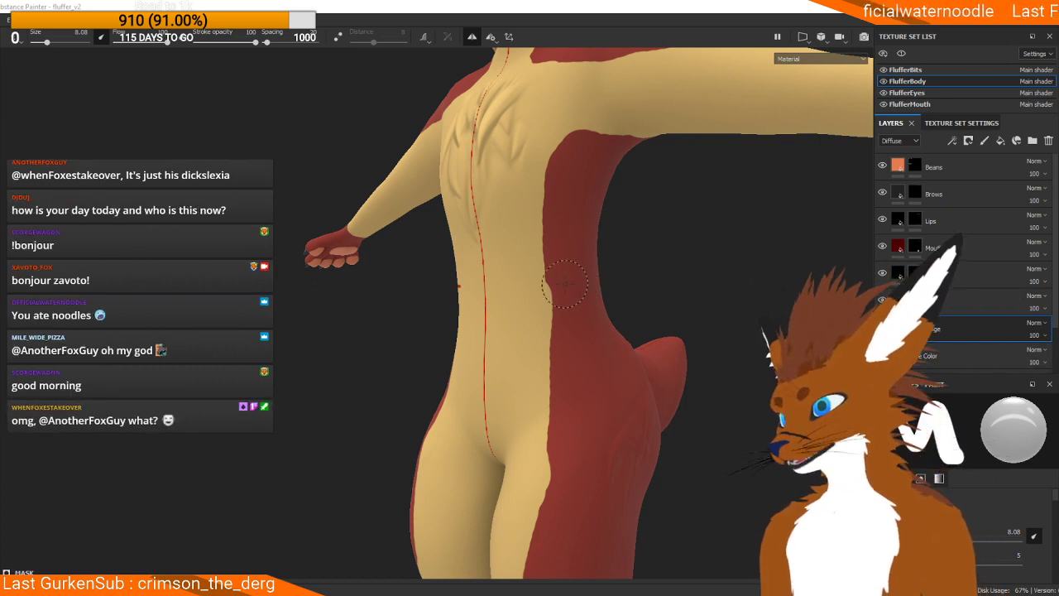
pyautogui.moveTo(566, 278); pyautogui.dragTo(569, 299)
pyautogui.hotkey('ctrl', 'z')
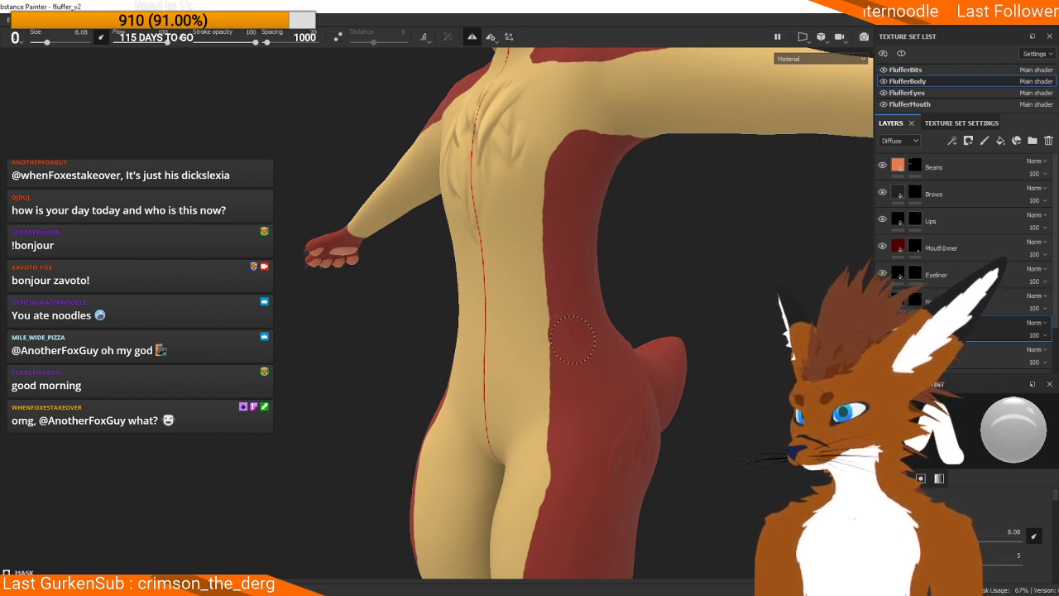
pyautogui.press('f')
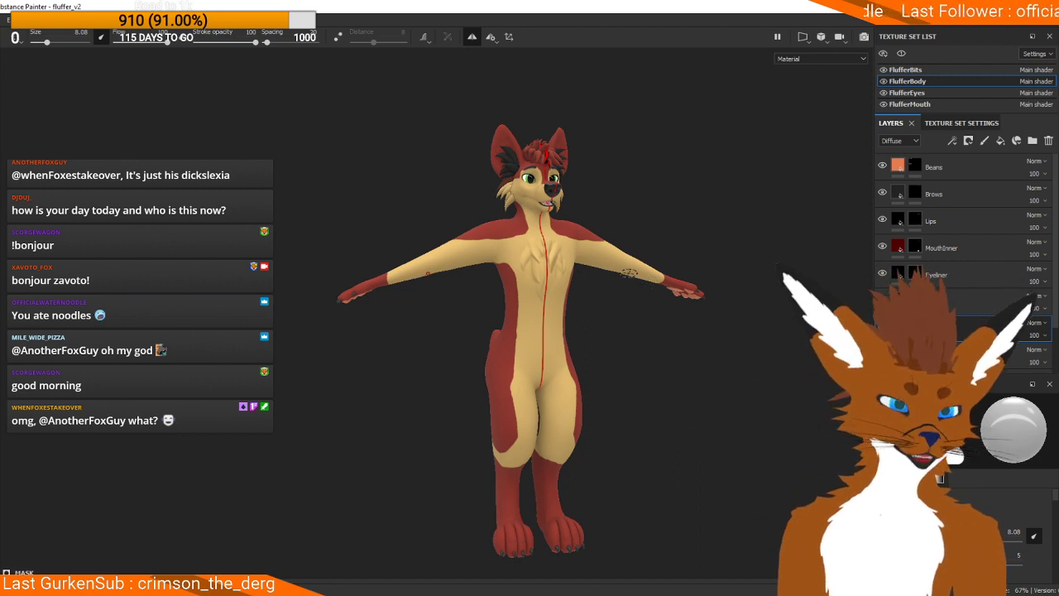
# Step: Add a near-black fill layer with glossiness 0 above the beige layer and give it a black mask
pyautogui.keyDown('alt'); pyautogui.moveTo(620, 199); pyautogui.dragTo(831, 245, button='right'); pyautogui.keyUp('alt')
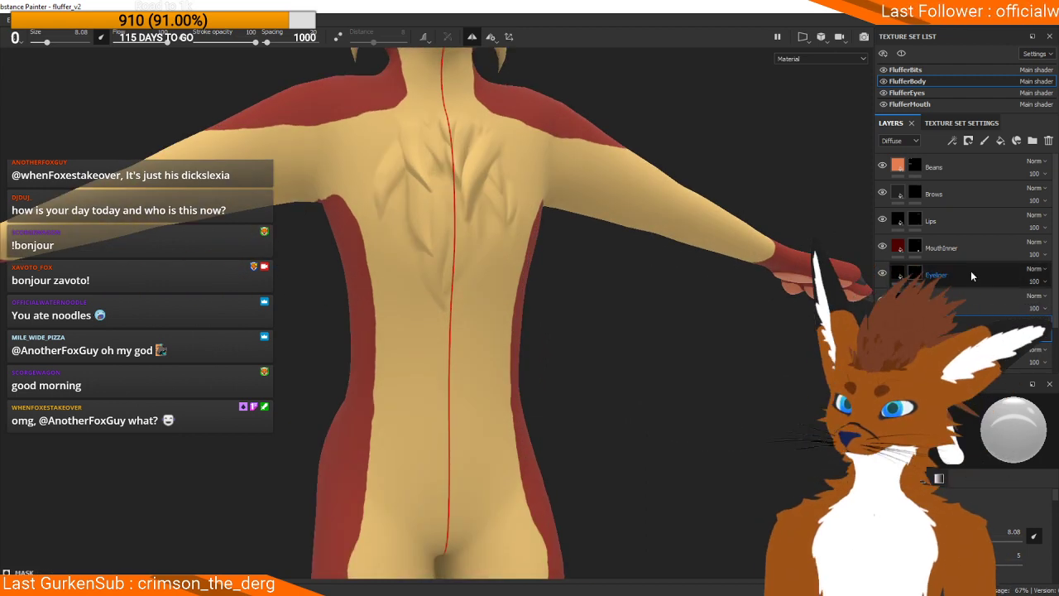
pyautogui.click(998, 142)
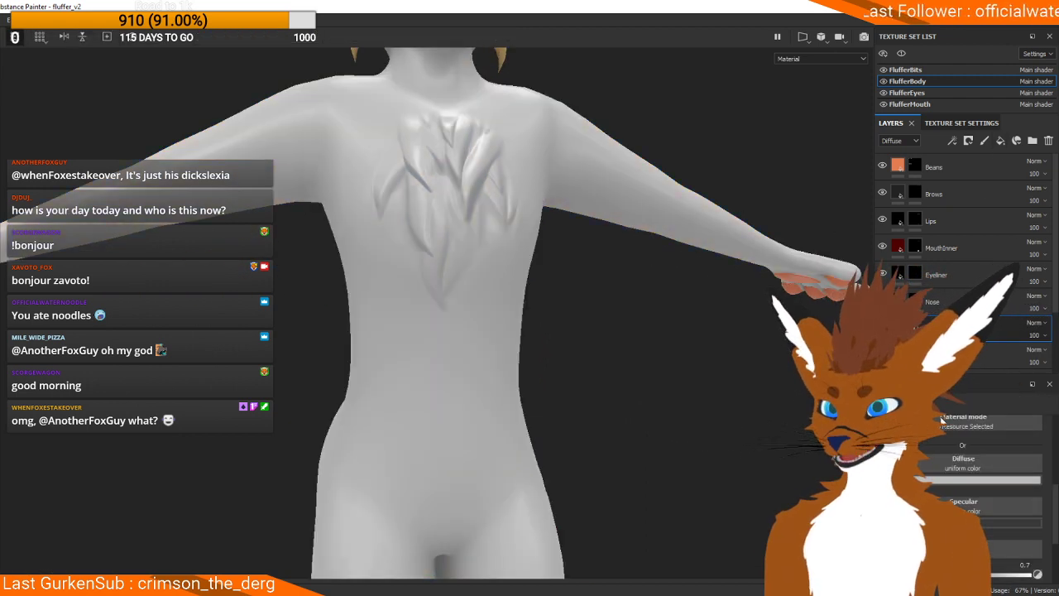
pyautogui.click(962, 480)
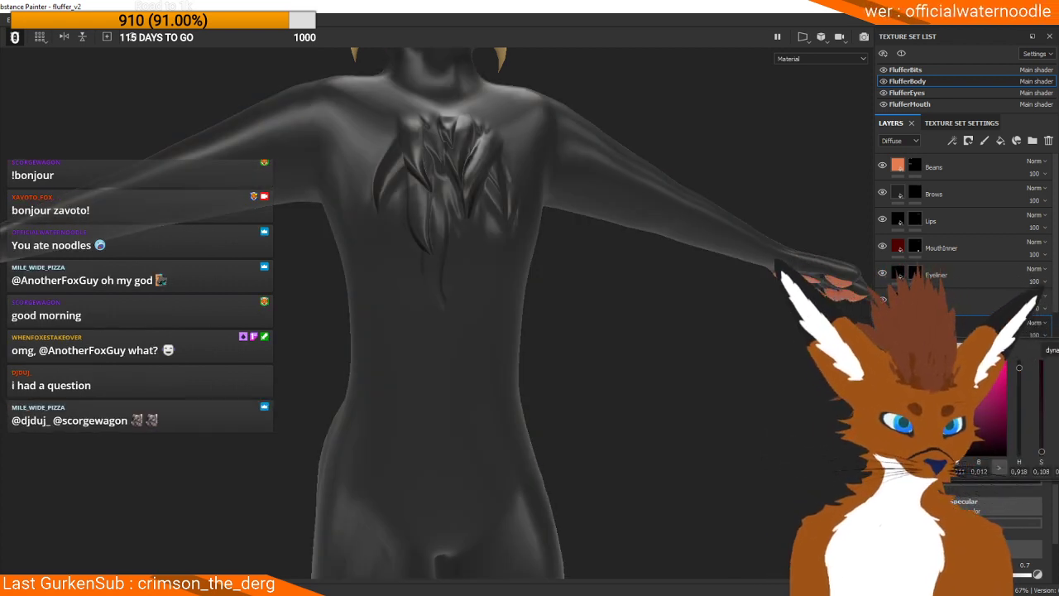
pyautogui.click(975, 523)
pyautogui.scroll(-1, 975, 523)
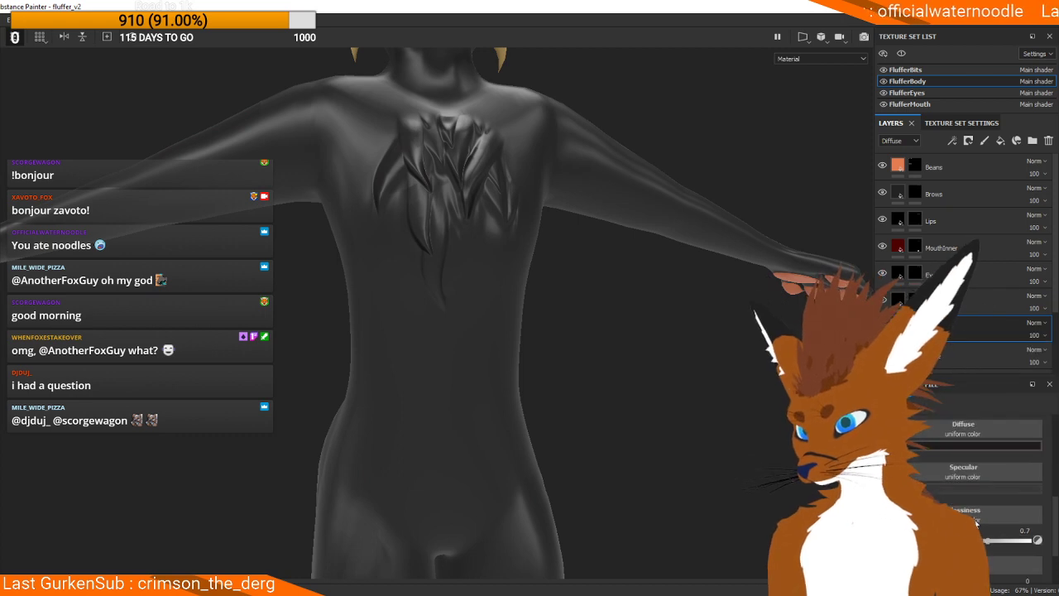
pyautogui.moveTo(988, 537)
pyautogui.mouseDown()
pyautogui.moveTo(885, 540)
pyautogui.moveTo(918, 540)
pyautogui.moveTo(903, 539)
pyautogui.mouseUp()
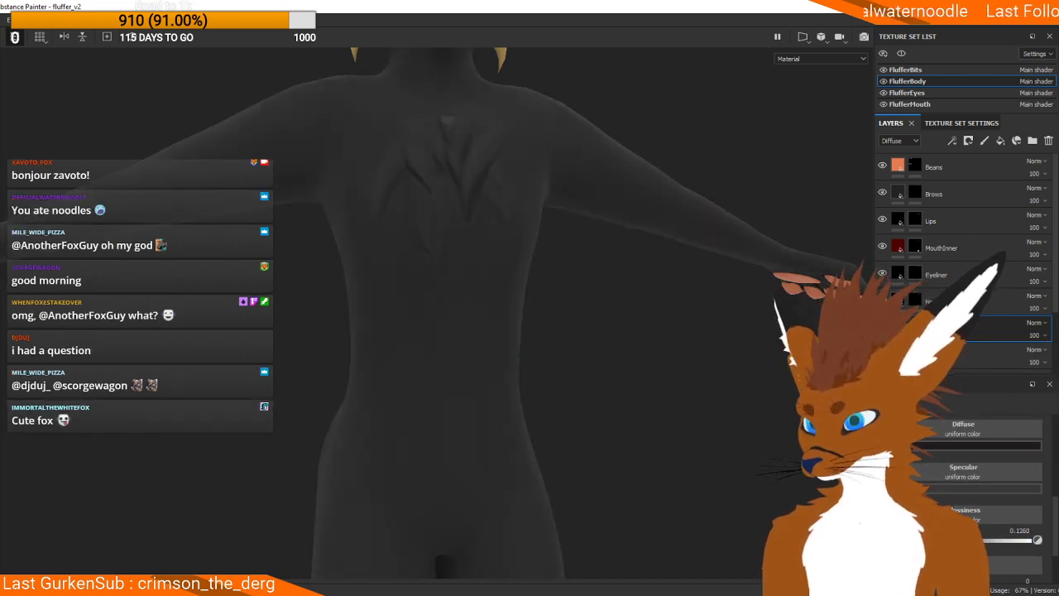
pyautogui.moveTo(903, 540); pyautogui.dragTo(885, 540)
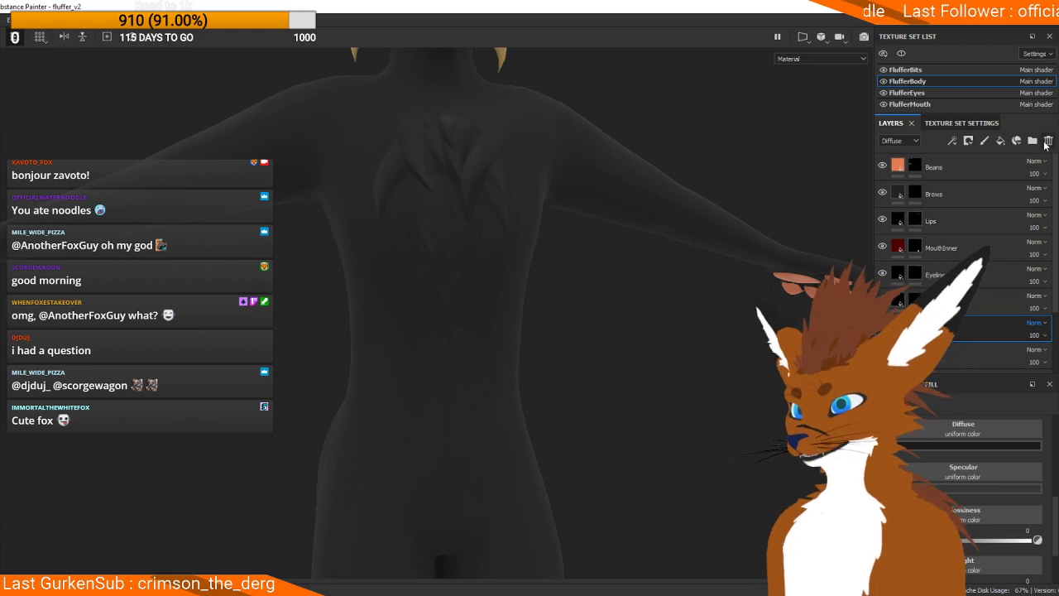
pyautogui.click(969, 140)
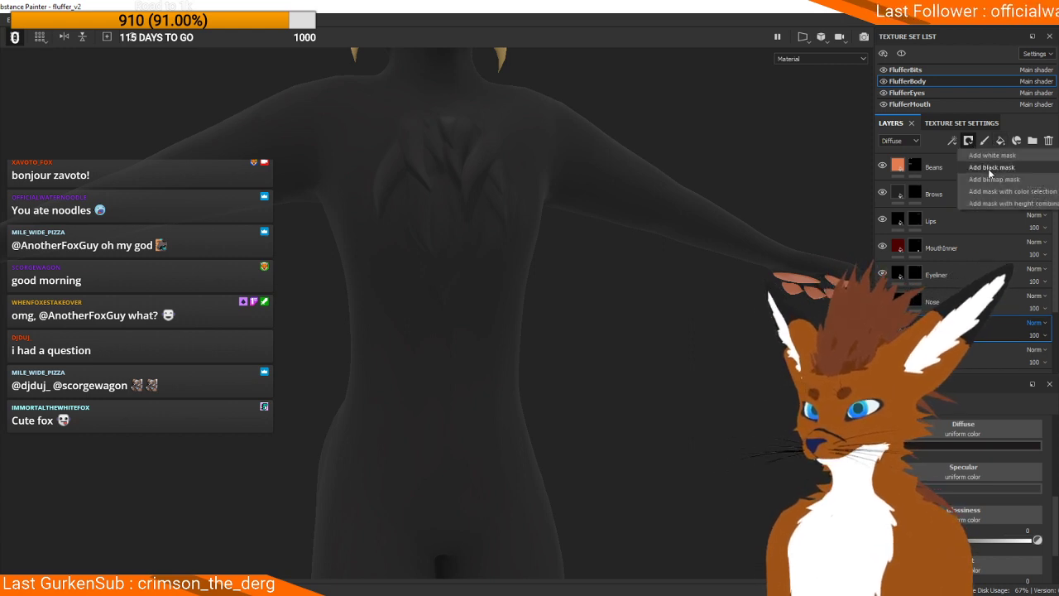
pyautogui.click(990, 168)
# Step: Paint the feet, soles and lower legs black up to the beige marking below the knees
pyautogui.scroll(3, 720, 350)
pyautogui.moveTo(720, 350)
pyautogui.keyDown('alt'); pyautogui.mouseDown(button='middle')
pyautogui.moveTo(557, 405)
pyautogui.moveTo(561, 225)
pyautogui.mouseUp(button='middle'); pyautogui.keyUp('alt')
pyautogui.scroll(-5, 563, 373)
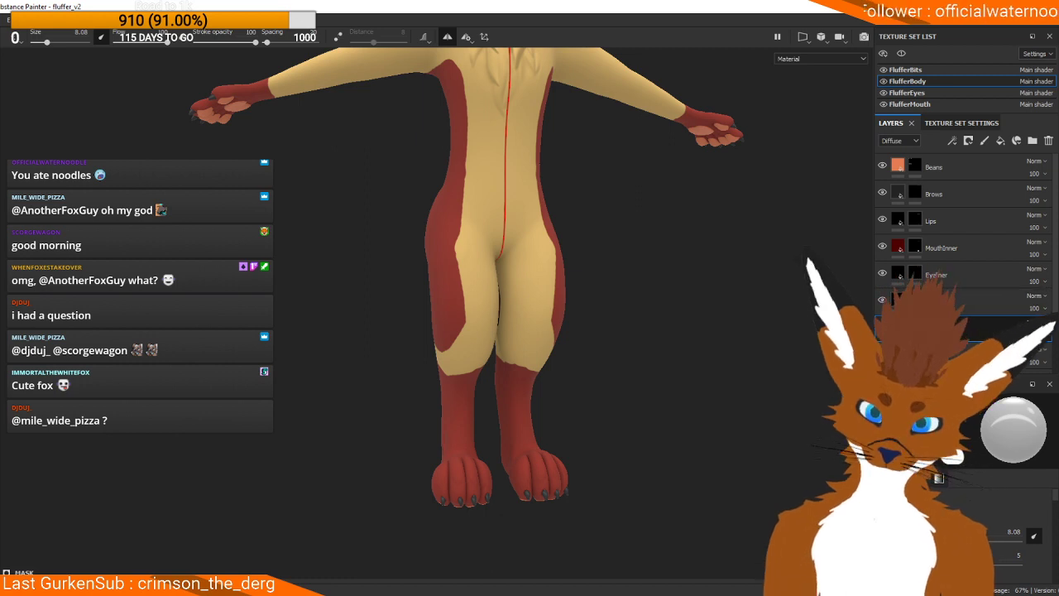
pyautogui.moveTo(529, 380); pyautogui.dragTo(521, 375)
pyautogui.moveTo(454, 389)
pyautogui.mouseDown()
pyautogui.moveTo(439, 380)
pyautogui.moveTo(372, 413)
pyautogui.moveTo(570, 372)
pyautogui.mouseUp()
pyautogui.moveTo(616, 339)
pyautogui.mouseDown()
pyautogui.moveTo(661, 376)
pyautogui.moveTo(653, 422)
pyautogui.moveTo(712, 438)
pyautogui.moveTo(703, 455)
pyautogui.moveTo(662, 432)
pyautogui.moveTo(654, 454)
pyautogui.moveTo(618, 392)
pyautogui.moveTo(638, 406)
pyautogui.moveTo(747, 371)
pyautogui.moveTo(610, 287)
pyautogui.mouseUp()
pyautogui.moveTo(529, 364)
pyautogui.mouseDown()
pyautogui.moveTo(562, 356)
pyautogui.moveTo(561, 401)
pyautogui.moveTo(570, 388)
pyautogui.mouseUp()
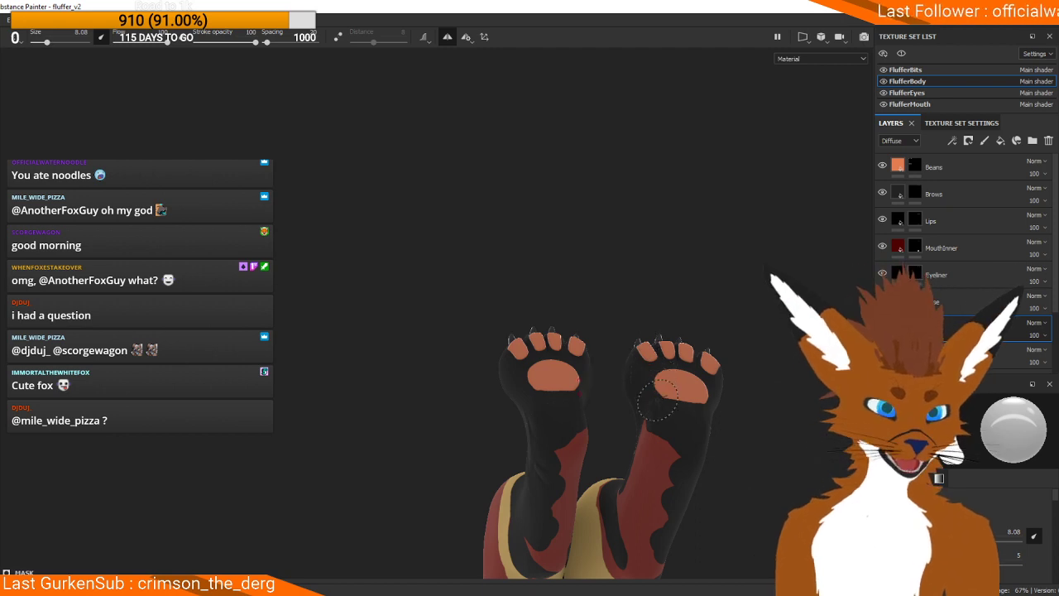
# Step: Cover the remaining red spots on the lower legs with black and trim the upper edge of the black leg marking
pyautogui.keyDown('alt'); pyautogui.moveTo(658, 400); pyautogui.dragTo(652, 329, button='middle'); pyautogui.keyUp('alt')
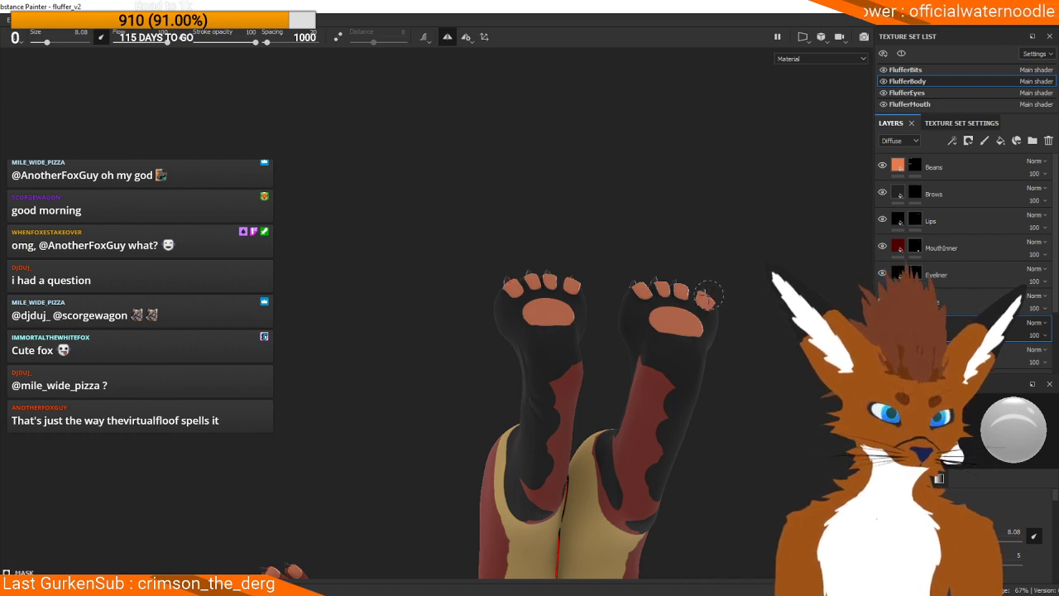
pyautogui.keyDown('alt'); pyautogui.moveTo(710, 295); pyautogui.dragTo(677, 213); pyautogui.keyUp('alt')
pyautogui.keyDown('alt'); pyautogui.moveTo(678, 299); pyautogui.dragTo(693, 307); pyautogui.keyUp('alt')
pyautogui.keyDown('alt'); pyautogui.moveTo(693, 307); pyautogui.dragTo(643, 337, button='middle'); pyautogui.keyUp('alt')
pyautogui.moveTo(506, 368)
pyautogui.keyDown('alt'); pyautogui.mouseDown()
pyautogui.moveTo(539, 329)
pyautogui.moveTo(488, 314)
pyautogui.moveTo(505, 375)
pyautogui.moveTo(495, 409)
pyautogui.moveTo(468, 413)
pyautogui.moveTo(546, 383)
pyautogui.moveTo(475, 388)
pyautogui.moveTo(439, 217)
pyautogui.moveTo(559, 147)
pyautogui.mouseUp(); pyautogui.keyUp('alt')
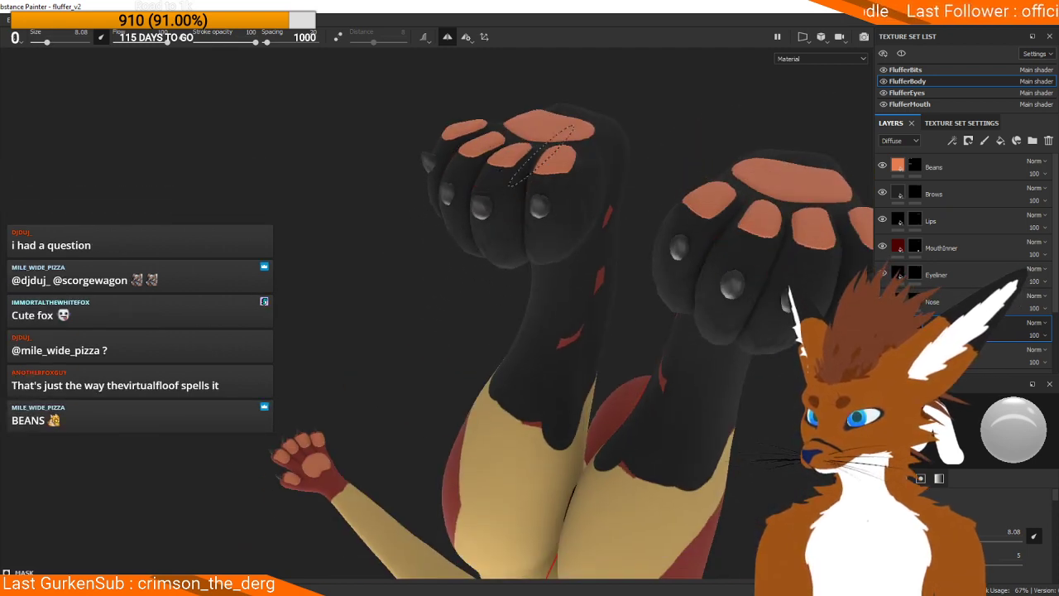
pyautogui.moveTo(562, 327); pyautogui.dragTo(563, 368)
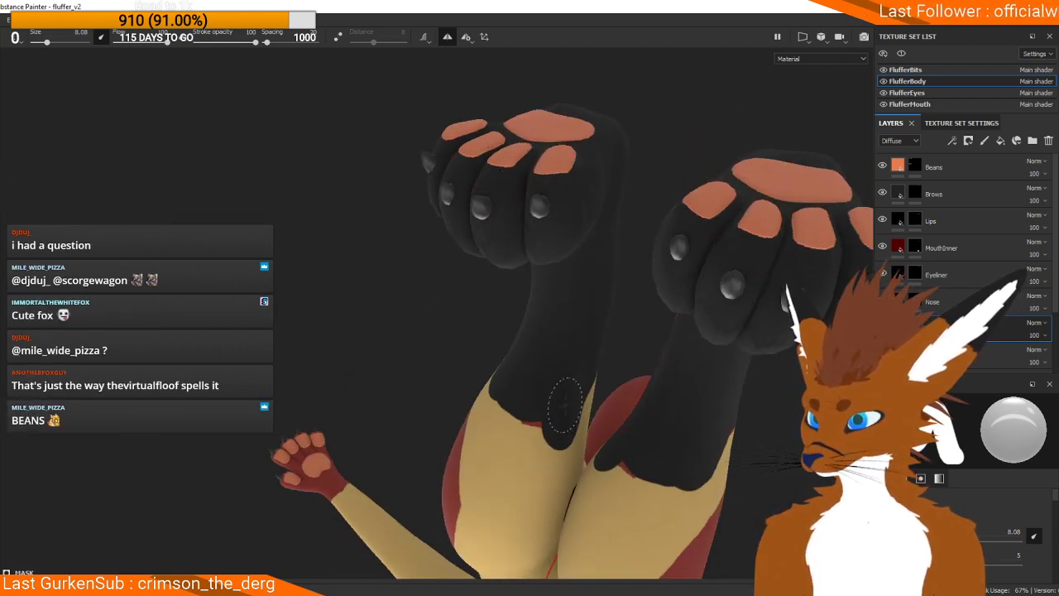
pyautogui.moveTo(547, 406); pyautogui.dragTo(524, 402)
pyautogui.press('x')
pyautogui.moveTo(523, 460)
pyautogui.mouseDown()
pyautogui.moveTo(581, 440)
pyautogui.moveTo(526, 401)
pyautogui.moveTo(569, 407)
pyautogui.moveTo(577, 426)
pyautogui.moveTo(553, 458)
pyautogui.mouseUp()
pyautogui.keyDown('alt'); pyautogui.moveTo(587, 414); pyautogui.dragTo(467, 314); pyautogui.keyUp('alt')
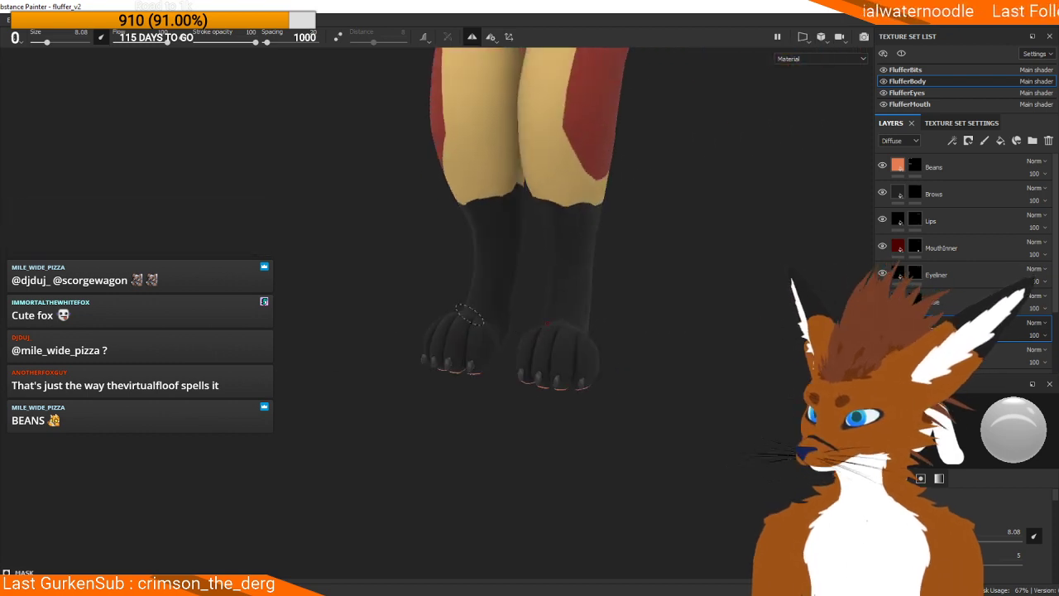
pyautogui.keyDown('alt'); pyautogui.moveTo(532, 365); pyautogui.dragTo(479, 348); pyautogui.keyUp('alt')
# Step: Paint the hand and wrist black on all sides up to the beige forearm
pyautogui.press('f')
pyautogui.keyDown('alt'); pyautogui.moveTo(624, 253); pyautogui.dragTo(629, 385, button='right'); pyautogui.keyUp('alt')
pyautogui.moveTo(629, 385)
pyautogui.keyDown('alt'); pyautogui.mouseDown(button='middle')
pyautogui.moveTo(605, 195)
pyautogui.moveTo(562, 430)
pyautogui.mouseUp(button='middle'); pyautogui.keyUp('alt')
pyautogui.keyDown('alt'); pyautogui.moveTo(563, 430); pyautogui.dragTo(525, 367, button='right'); pyautogui.keyUp('alt')
pyautogui.keyDown('alt'); pyautogui.moveTo(524, 366); pyautogui.dragTo(504, 364); pyautogui.keyUp('alt')
pyautogui.keyDown('alt'); pyautogui.moveTo(504, 364); pyautogui.dragTo(454, 414, button='right'); pyautogui.keyUp('alt')
pyautogui.moveTo(483, 373)
pyautogui.mouseDown()
pyautogui.moveTo(470, 390)
pyautogui.moveTo(592, 426)
pyautogui.moveTo(695, 488)
pyautogui.moveTo(707, 480)
pyautogui.moveTo(567, 292)
pyautogui.mouseUp()
pyautogui.moveTo(520, 350)
pyautogui.mouseDown()
pyautogui.moveTo(516, 333)
pyautogui.moveTo(571, 352)
pyautogui.moveTo(633, 339)
pyautogui.moveTo(662, 355)
pyautogui.mouseUp()
pyautogui.moveTo(704, 436)
pyautogui.keyDown('alt'); pyautogui.mouseDown()
pyautogui.moveTo(565, 215)
pyautogui.moveTo(490, 465)
pyautogui.moveTo(455, 476)
pyautogui.moveTo(508, 307)
pyautogui.moveTo(501, 286)
pyautogui.mouseUp(); pyautogui.keyUp('alt')
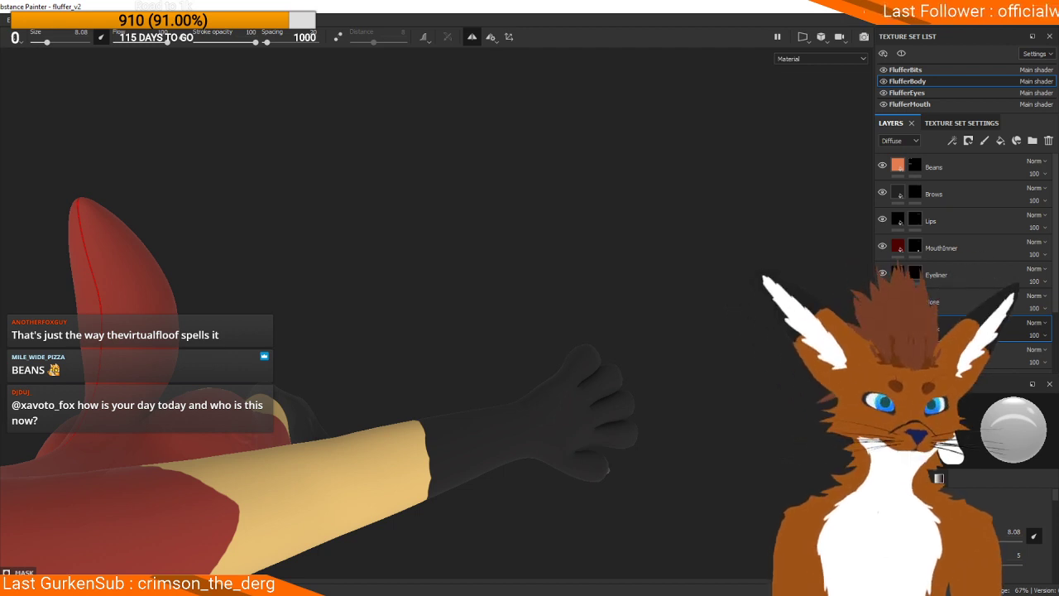
# Step: Bring up the Faelan reference sheet to check the black markings, and move it out of view again
pyautogui.moveTo(1058, 316)
pyautogui.mouseDown()
pyautogui.moveTo(624, 94)
pyautogui.moveTo(654, 3)
pyautogui.mouseUp()
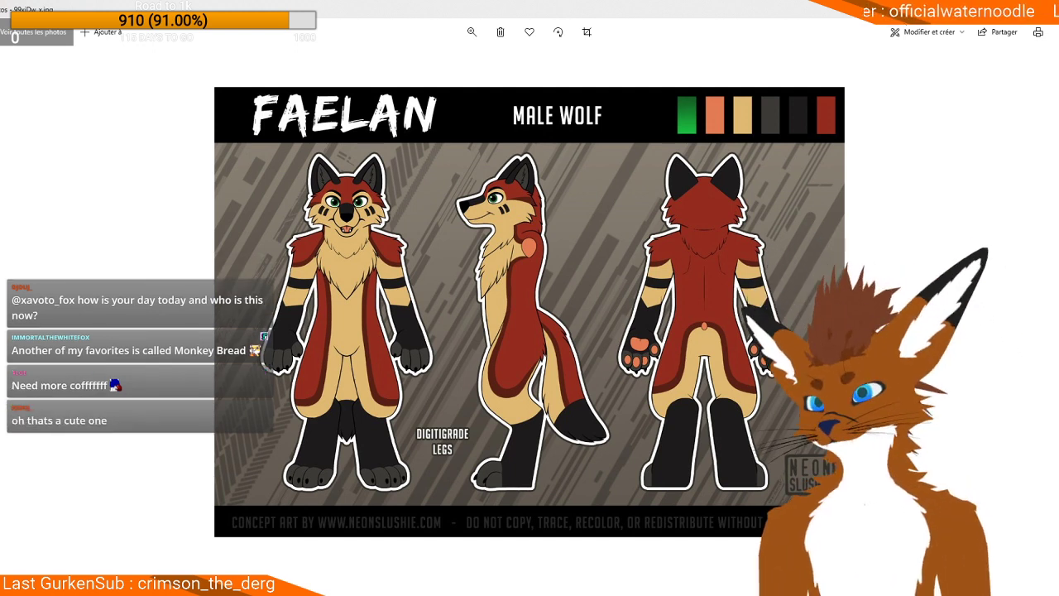
pyautogui.moveTo(891, 10); pyautogui.dragTo(674, 173)
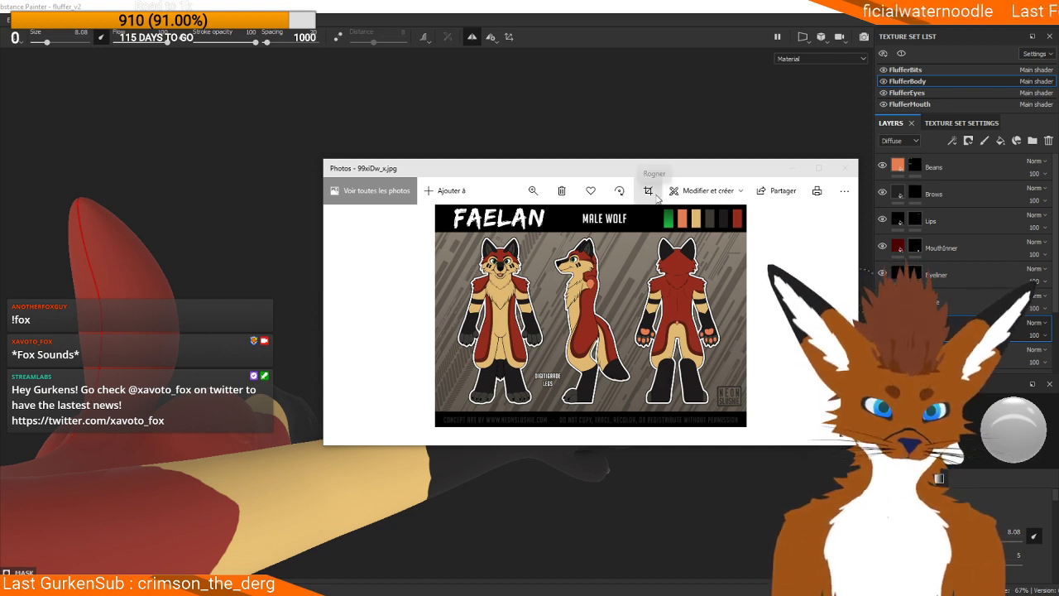
pyautogui.moveTo(703, 176); pyautogui.dragTo(1058, 256)
# Step: Undo the oversized stroke on the upper arm, set the brush size to 5 and paint a black band around the arm
pyautogui.scroll(-3, 533, 440)
pyautogui.keyDown('alt'); pyautogui.moveTo(674, 444); pyautogui.dragTo(690, 234); pyautogui.keyUp('alt')
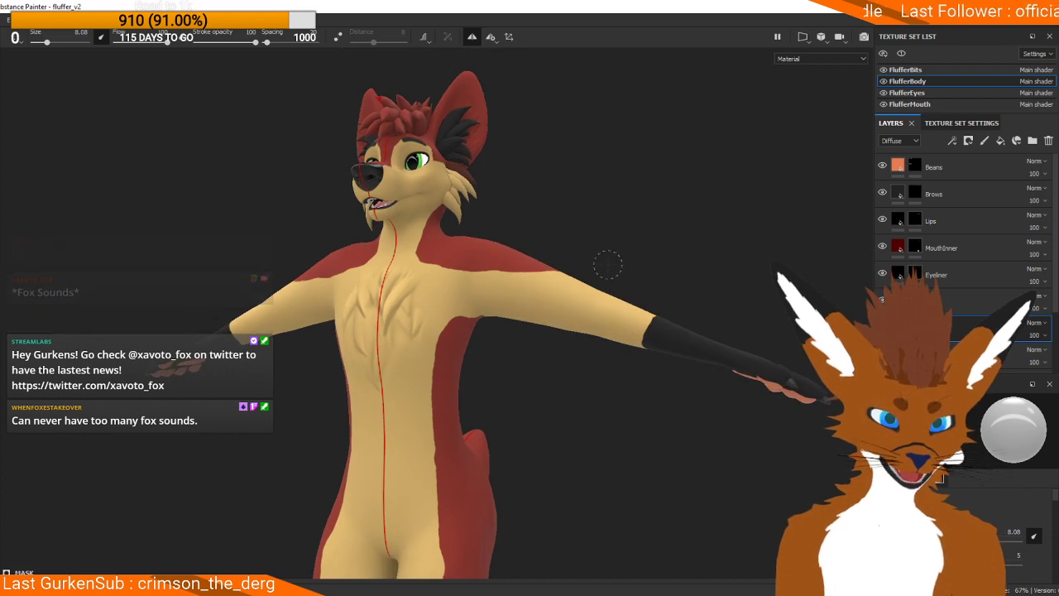
pyautogui.scroll(4, 607, 265)
pyautogui.keyDown('alt'); pyautogui.moveTo(603, 284); pyautogui.dragTo(763, 314, button='middle'); pyautogui.keyUp('alt')
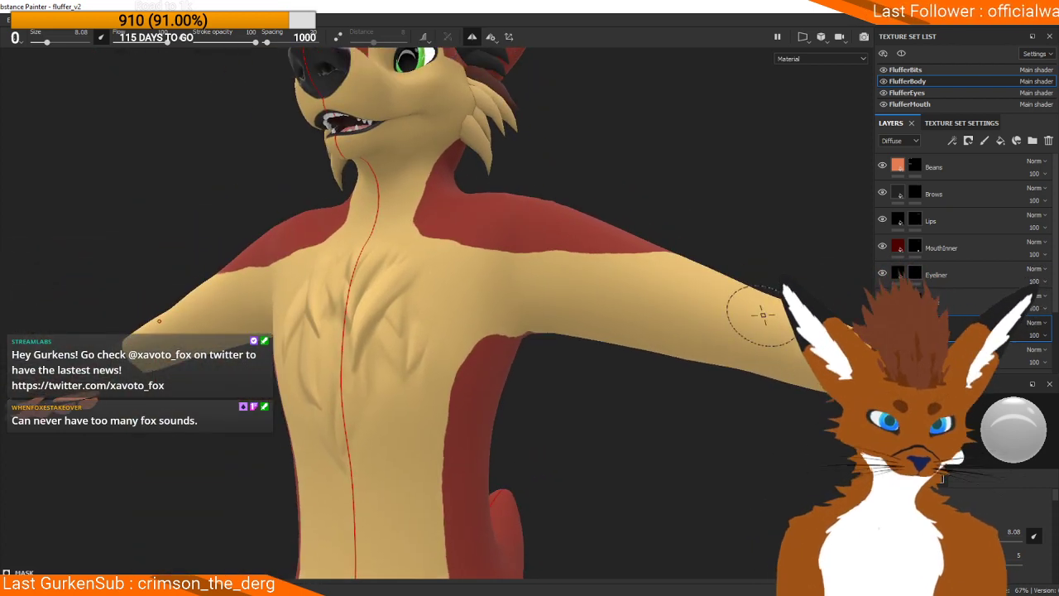
pyautogui.moveTo(677, 328); pyautogui.dragTo(708, 280)
pyautogui.hotkey('ctrl', 'z')
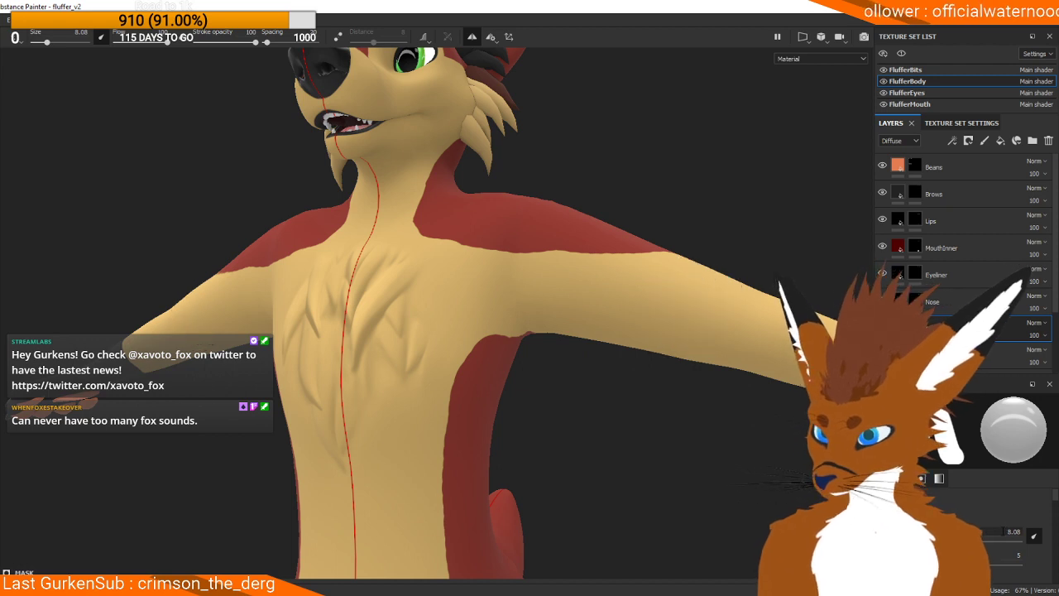
pyautogui.moveTo(1003, 532); pyautogui.dragTo(1045, 532)
pyautogui.write('5')
pyautogui.press('Return')
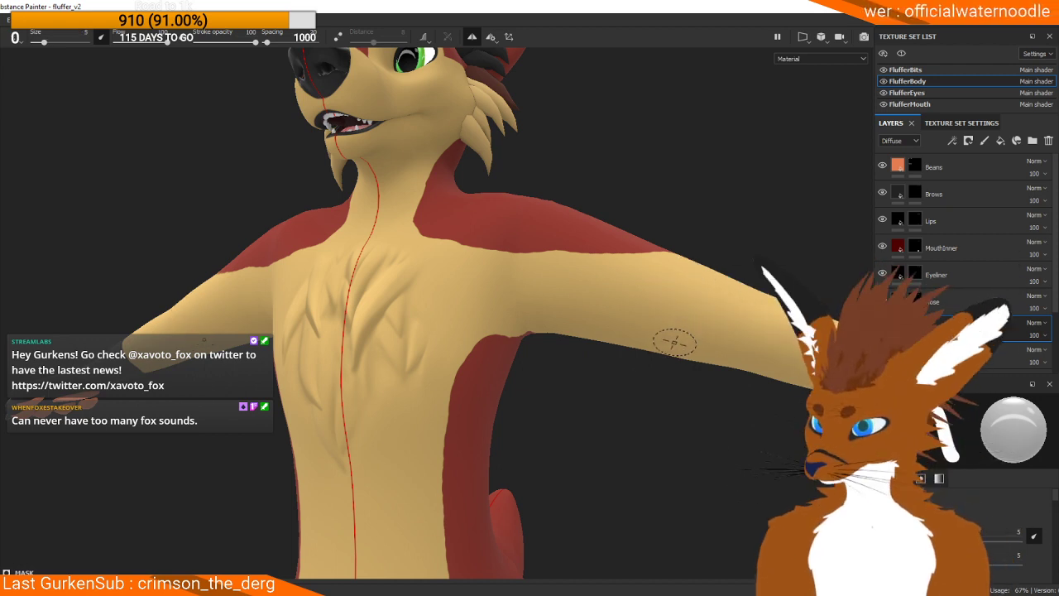
pyautogui.moveTo(675, 342)
pyautogui.mouseDown()
pyautogui.moveTo(707, 275)
pyautogui.moveTo(698, 239)
pyautogui.moveTo(30, 241)
pyautogui.mouseUp()
pyautogui.keyDown('alt'); pyautogui.moveTo(29, 240); pyautogui.dragTo(15, 245, button='middle'); pyautogui.keyUp('alt')
pyautogui.moveTo(542, 350)
pyautogui.mouseDown()
pyautogui.moveTo(581, 396)
pyautogui.moveTo(447, 454)
pyautogui.moveTo(488, 210)
pyautogui.mouseUp()
# Step: Examine the black arm band, hand and leg markings from several sides
pyautogui.scroll(-4, 548, 278)
pyautogui.scroll(-4, 542, 227)
pyautogui.keyDown('alt'); pyautogui.moveTo(568, 473); pyautogui.dragTo(579, 562); pyautogui.keyUp('alt')
pyautogui.keyDown('alt'); pyautogui.moveTo(538, 215); pyautogui.dragTo(545, 467, button='middle'); pyautogui.keyUp('alt')
pyautogui.scroll(-3, 523, 191)
pyautogui.scroll(-1, 524, 191)
pyautogui.keyDown('alt'); pyautogui.moveTo(523, 190); pyautogui.dragTo(504, 359); pyautogui.keyUp('alt')
pyautogui.scroll(5, 530, 306)
pyautogui.moveTo(542, 281)
pyautogui.keyDown('alt'); pyautogui.mouseDown()
pyautogui.moveTo(520, 270)
pyautogui.moveTo(512, 285)
pyautogui.moveTo(532, 333)
pyautogui.moveTo(505, 291)
pyautogui.mouseUp(); pyautogui.keyUp('alt')
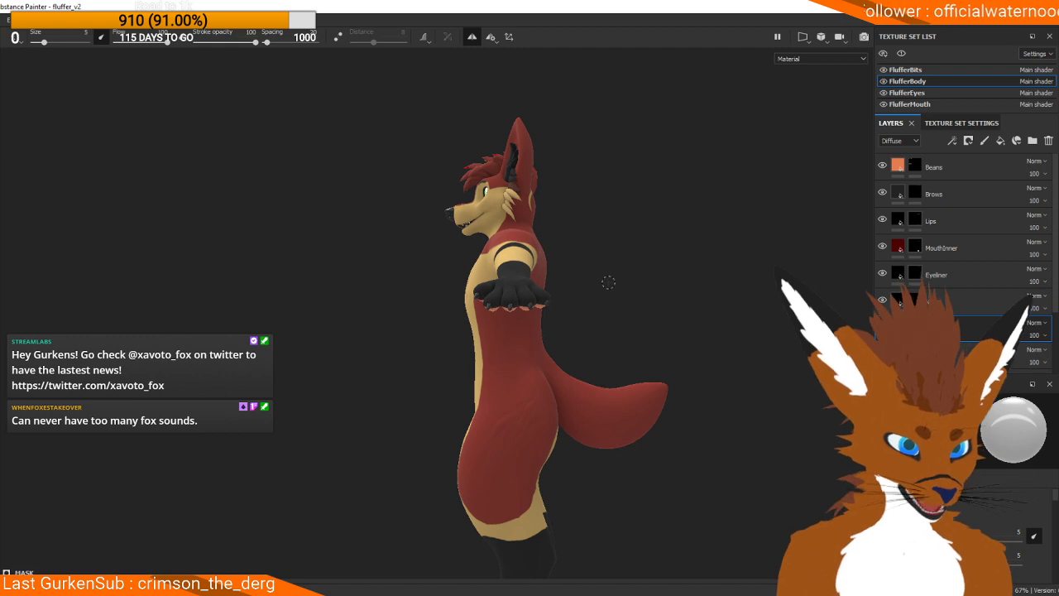
pyautogui.scroll(-3, 455, 208)
pyautogui.scroll(6, 466, 223)
# Step: Paint the bridge of the muzzle black from the nose up to between the eyes
pyautogui.keyDown('alt'); pyautogui.moveTo(466, 222); pyautogui.dragTo(533, 248); pyautogui.keyUp('alt')
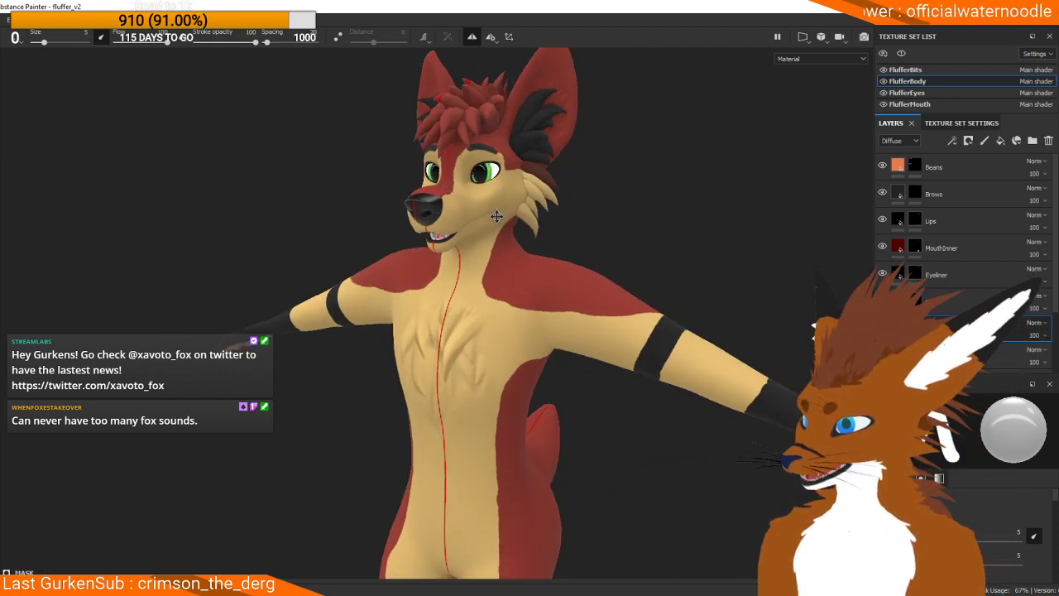
pyautogui.keyDown('alt'); pyautogui.moveTo(533, 248); pyautogui.dragTo(565, 319, button='middle'); pyautogui.keyUp('alt')
pyautogui.scroll(6, 564, 319)
pyautogui.keyDown('alt'); pyautogui.moveTo(378, 224); pyautogui.dragTo(535, 354, button='middle'); pyautogui.keyUp('alt')
pyautogui.moveTo(535, 354)
pyautogui.keyDown('alt'); pyautogui.mouseDown()
pyautogui.moveTo(489, 402)
pyautogui.moveTo(456, 474)
pyautogui.moveTo(497, 463)
pyautogui.moveTo(438, 463)
pyautogui.moveTo(479, 397)
pyautogui.moveTo(463, 358)
pyautogui.moveTo(476, 335)
pyautogui.mouseUp(); pyautogui.keyUp('alt')
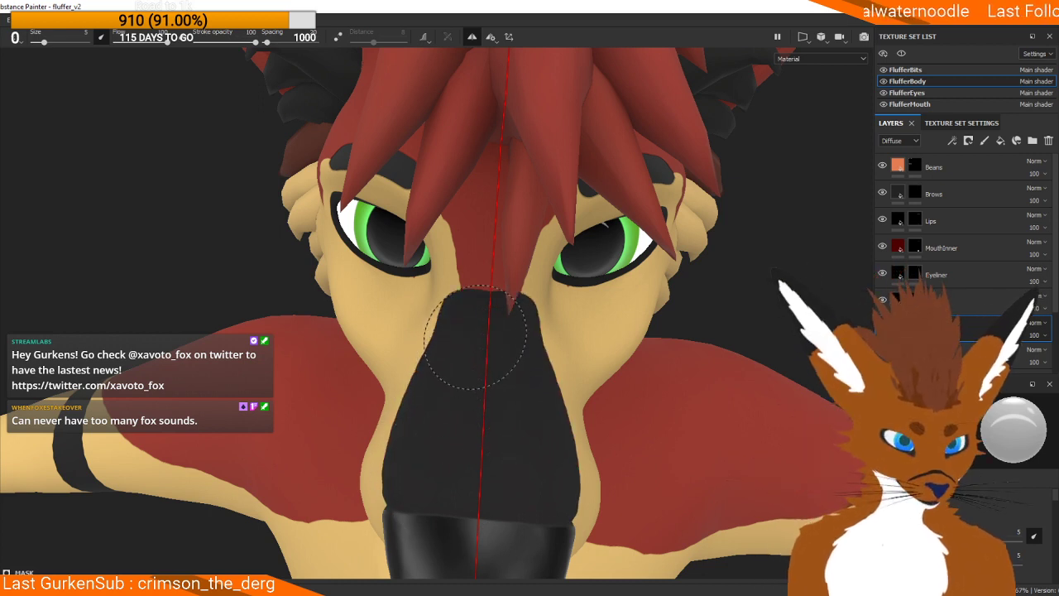
pyautogui.scroll(-8, 479, 331)
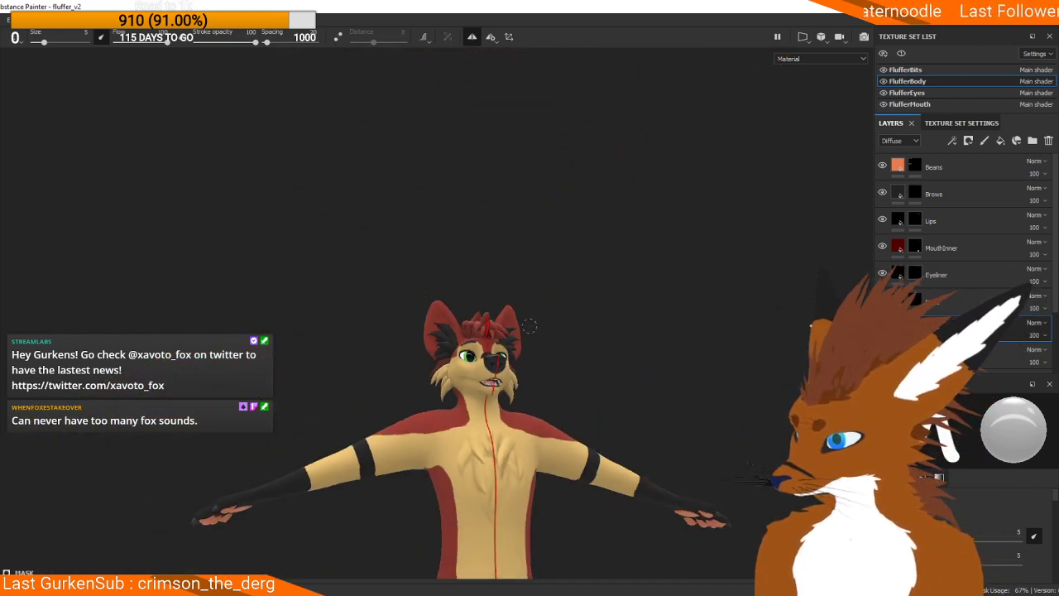
# Step: Paint the underside of the tail beige from its base to the tip on the beige layer's mask
pyautogui.keyDown('alt'); pyautogui.moveTo(530, 326); pyautogui.dragTo(556, 149, button='middle'); pyautogui.keyUp('alt')
pyautogui.keyDown('alt'); pyautogui.moveTo(556, 149); pyautogui.dragTo(478, 263); pyautogui.keyUp('alt')
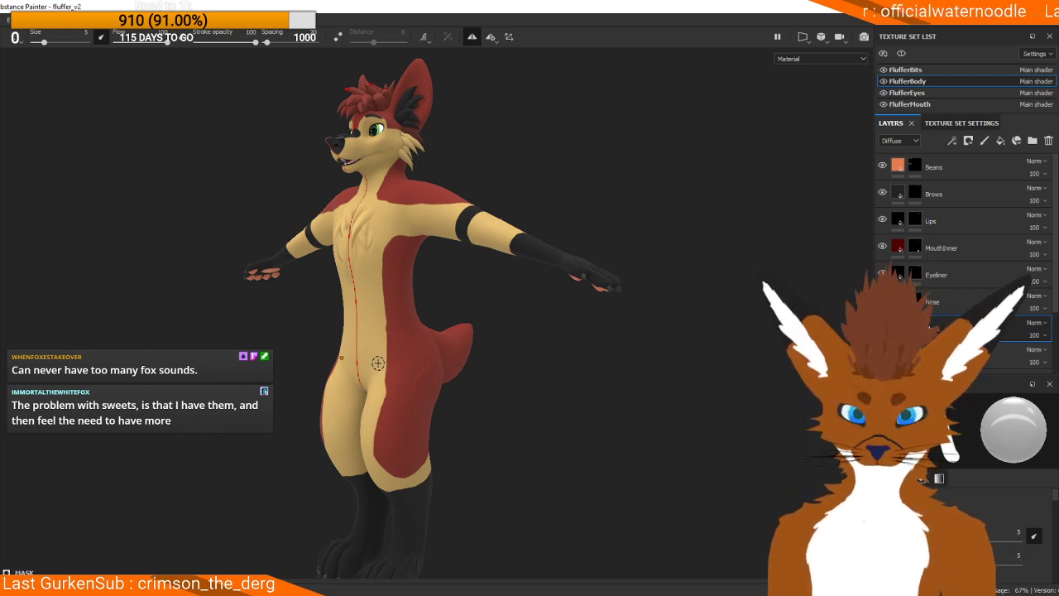
pyautogui.keyDown('alt'); pyautogui.moveTo(731, 253); pyautogui.dragTo(535, 337); pyautogui.keyUp('alt')
pyautogui.keyDown('alt'); pyautogui.moveTo(535, 337); pyautogui.dragTo(624, 202, button='middle'); pyautogui.keyUp('alt')
pyautogui.keyDown('alt'); pyautogui.moveTo(513, 342); pyautogui.dragTo(450, 298); pyautogui.keyUp('alt')
pyautogui.click(914, 354)
pyautogui.keyDown('alt'); pyautogui.moveTo(426, 252); pyautogui.dragTo(405, 317, button='middle'); pyautogui.keyUp('alt')
pyautogui.scroll(1, 406, 318)
pyautogui.moveTo(403, 316)
pyautogui.keyDown('alt'); pyautogui.mouseDown()
pyautogui.moveTo(416, 286)
pyautogui.moveTo(371, 290)
pyautogui.moveTo(509, 293)
pyautogui.moveTo(569, 243)
pyautogui.moveTo(633, 159)
pyautogui.moveTo(589, 266)
pyautogui.moveTo(556, 293)
pyautogui.moveTo(501, 321)
pyautogui.moveTo(382, 312)
pyautogui.moveTo(401, 306)
pyautogui.moveTo(378, 300)
pyautogui.moveTo(463, 275)
pyautogui.mouseUp(); pyautogui.keyUp('alt')
pyautogui.keyDown('alt'); pyautogui.moveTo(556, 214); pyautogui.dragTo(604, 348); pyautogui.keyUp('alt')
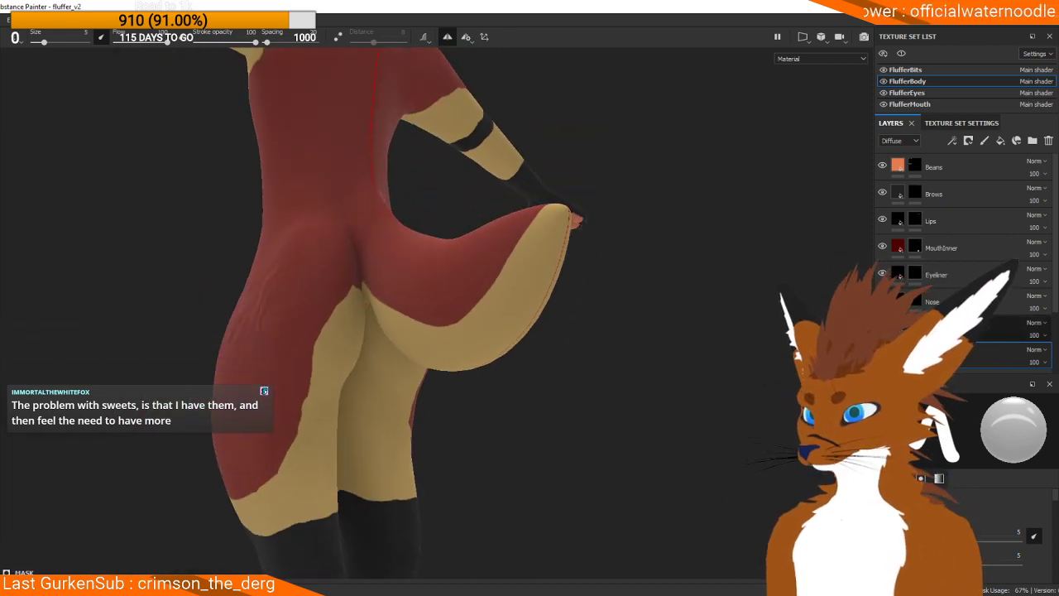
# Step: Paint the tip of the tail black all the way around on the Black layer's mask
pyautogui.click(951, 328)
pyautogui.keyDown('alt'); pyautogui.moveTo(560, 269); pyautogui.dragTo(606, 402); pyautogui.keyUp('alt')
pyautogui.scroll(-2, 606, 402)
pyautogui.scroll(2, 605, 402)
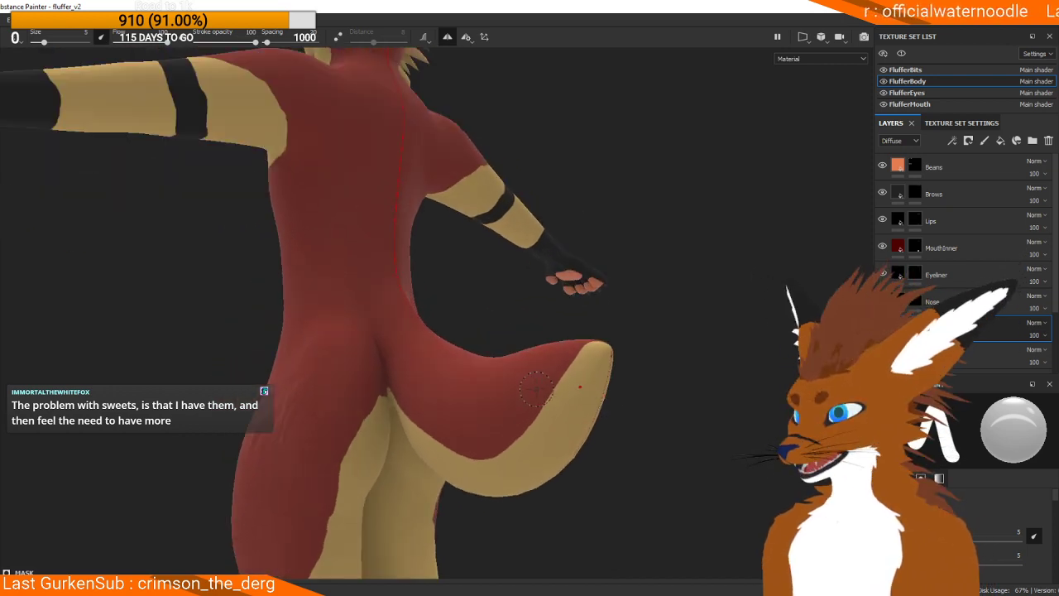
pyautogui.moveTo(534, 347)
pyautogui.mouseDown()
pyautogui.moveTo(592, 401)
pyautogui.moveTo(606, 364)
pyautogui.moveTo(588, 447)
pyautogui.moveTo(592, 538)
pyautogui.mouseUp()
pyautogui.moveTo(589, 335)
pyautogui.mouseDown()
pyautogui.moveTo(564, 311)
pyautogui.moveTo(596, 260)
pyautogui.moveTo(556, 184)
pyautogui.mouseUp()
pyautogui.scroll(-5, 579, 344)
pyautogui.scroll(4, 585, 323)
pyautogui.keyDown('alt'); pyautogui.moveTo(585, 322); pyautogui.dragTo(568, 463); pyautogui.keyUp('alt')
pyautogui.keyDown('alt'); pyautogui.moveTo(568, 463); pyautogui.dragTo(558, 350, button='middle'); pyautogui.keyUp('alt')
pyautogui.moveTo(552, 344)
pyautogui.mouseDown()
pyautogui.moveTo(610, 449)
pyautogui.moveTo(482, 389)
pyautogui.moveTo(598, 366)
pyautogui.mouseUp()
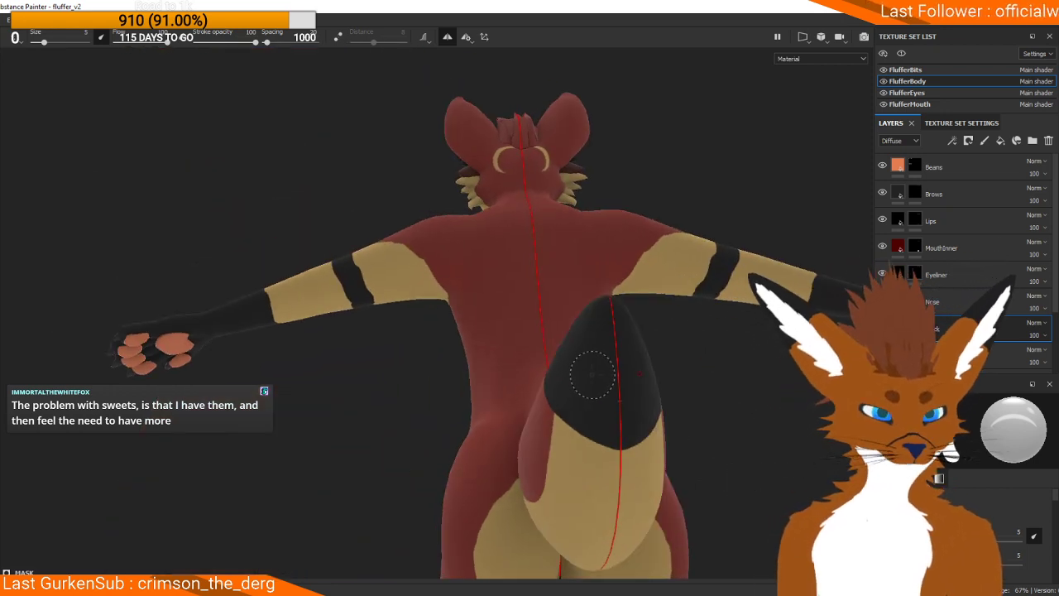
# Step: Erase the beige crescents on the back of the head from the beige layer's mask
pyautogui.keyDown('alt'); pyautogui.moveTo(614, 331); pyautogui.dragTo(581, 330); pyautogui.keyUp('alt')
pyautogui.scroll(1, 709, 331)
pyautogui.keyDown('alt'); pyautogui.moveTo(709, 331); pyautogui.dragTo(654, 433, button='middle'); pyautogui.keyUp('alt')
pyautogui.click(976, 355)
pyautogui.scroll(2, 558, 272)
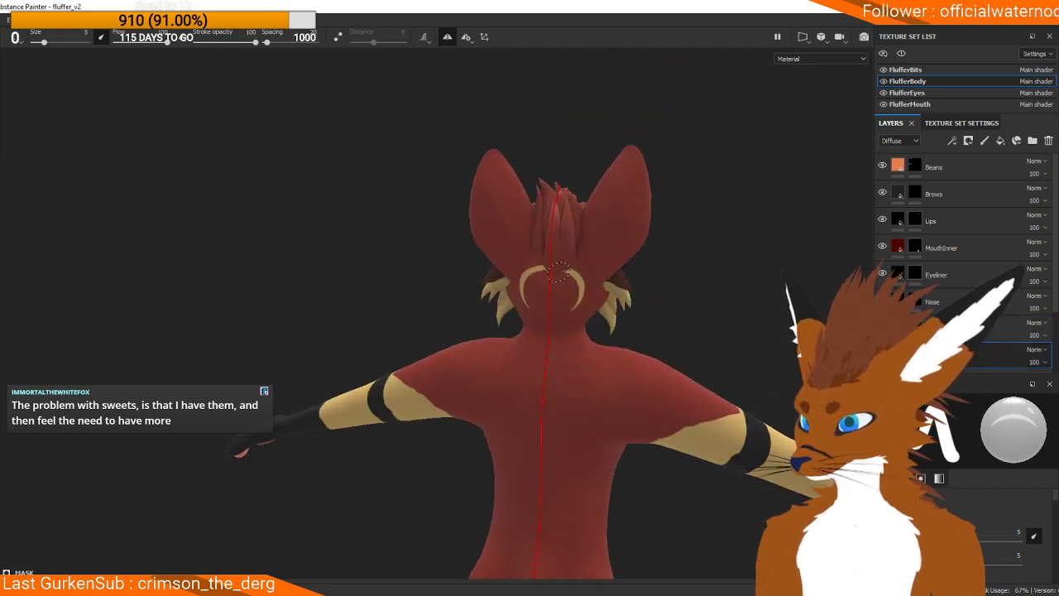
pyautogui.scroll(3, 559, 273)
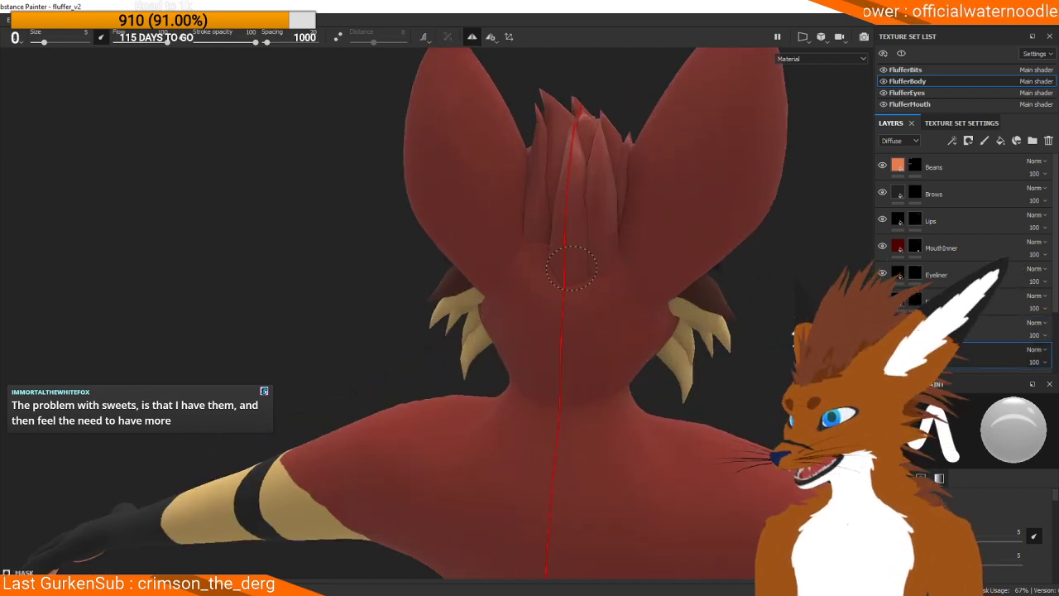
pyautogui.scroll(-2, 529, 352)
# Step: Examine the avatar's overall markings from the side and the front
pyautogui.keyDown('alt'); pyautogui.moveTo(412, 350); pyautogui.dragTo(530, 356); pyautogui.keyUp('alt')
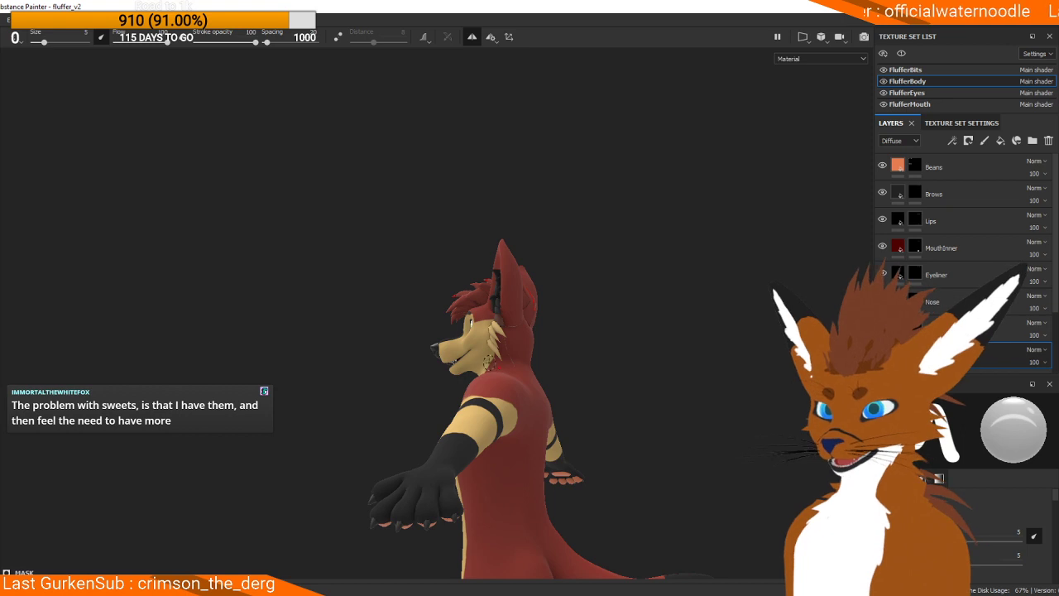
pyautogui.keyDown('alt'); pyautogui.moveTo(356, 430); pyautogui.dragTo(456, 324, button='middle'); pyautogui.keyUp('alt')
pyautogui.keyDown('alt'); pyautogui.moveTo(455, 324); pyautogui.dragTo(530, 314); pyautogui.keyUp('alt')
pyautogui.scroll(-2, 507, 311)
pyautogui.keyDown('alt'); pyautogui.moveTo(585, 290); pyautogui.dragTo(616, 314); pyautogui.keyUp('alt')
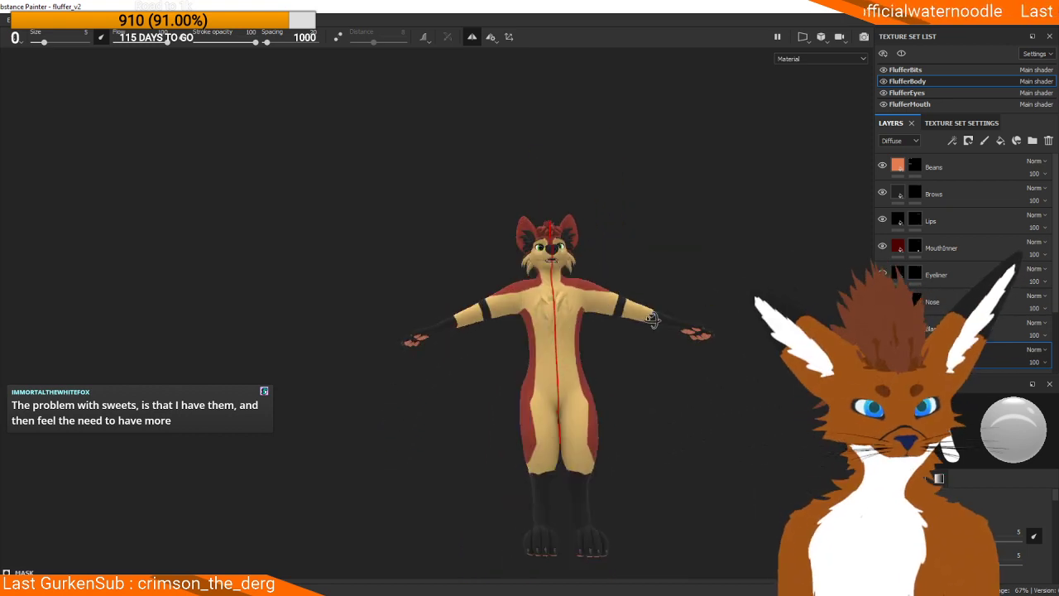
pyautogui.keyDown('alt'); pyautogui.moveTo(626, 284); pyautogui.dragTo(668, 260, button='right'); pyautogui.keyUp('alt')
pyautogui.keyDown('alt'); pyautogui.moveTo(668, 259); pyautogui.dragTo(615, 233, button='middle'); pyautogui.keyUp('alt')
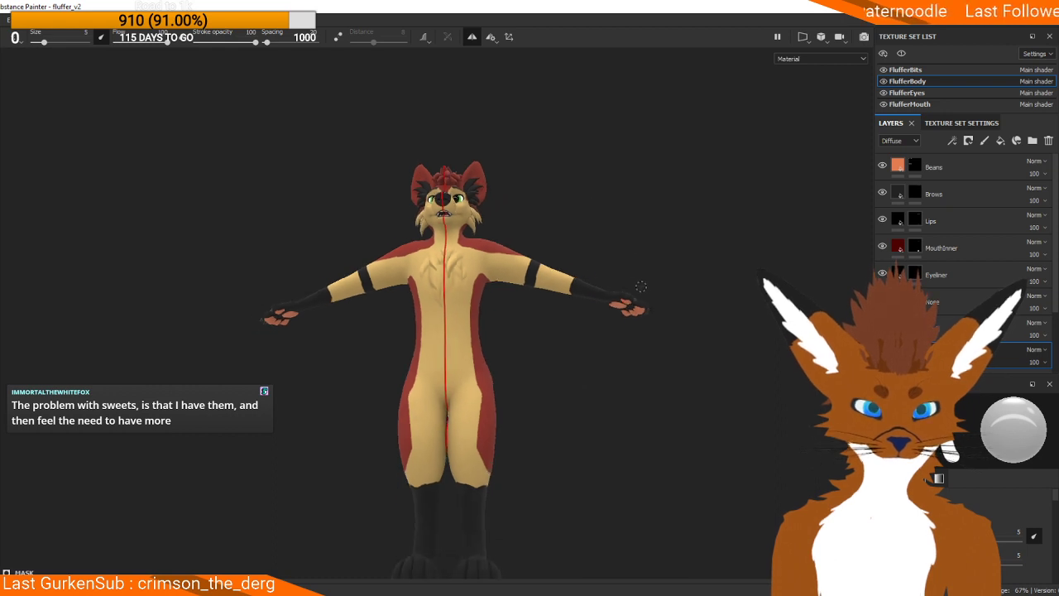
pyautogui.scroll(-1, 615, 232)
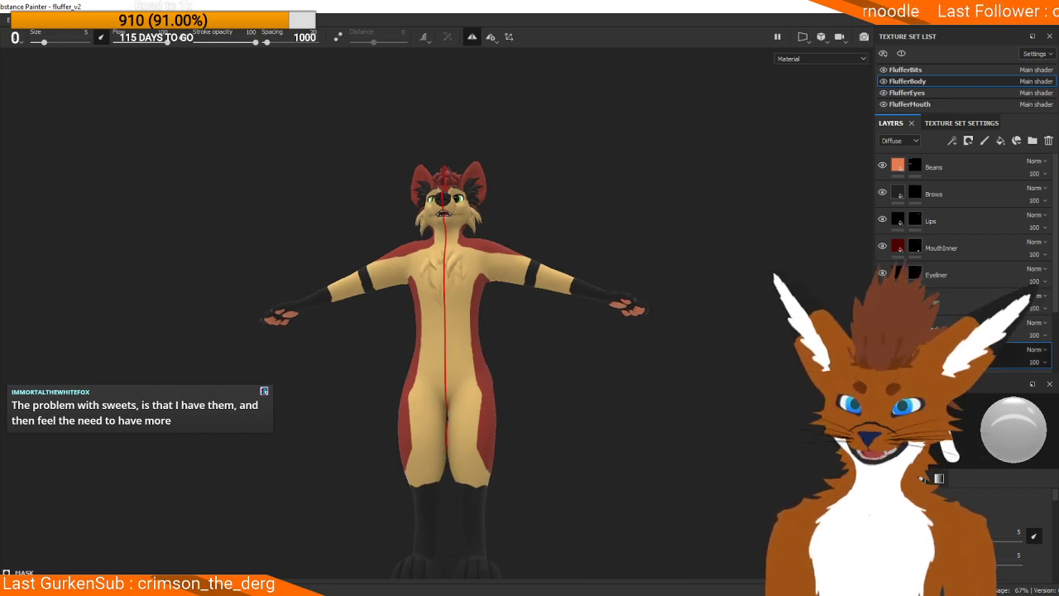
pyautogui.scroll(-2, 963, 265)
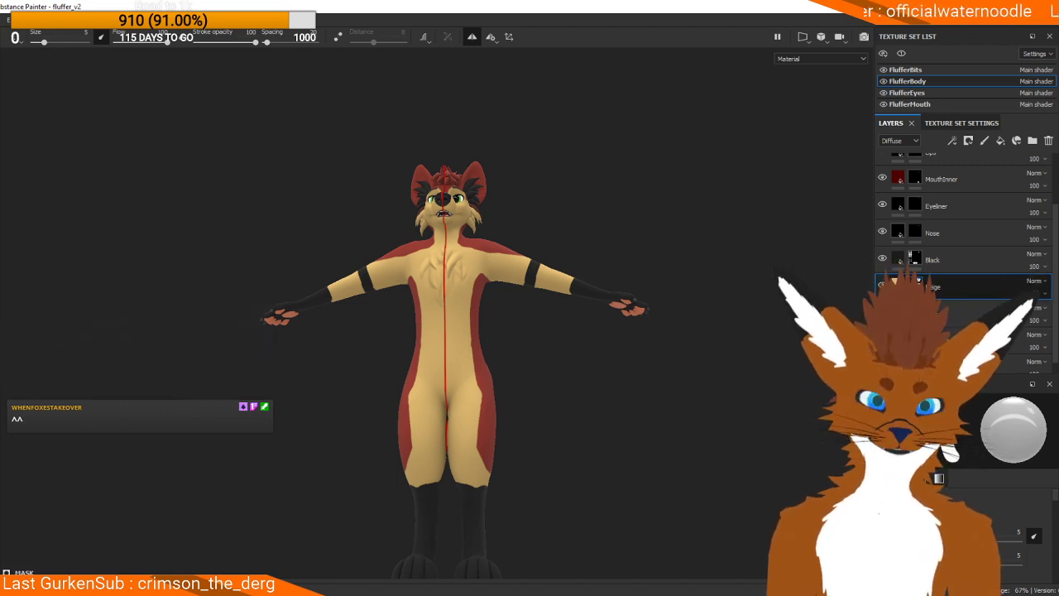
# Step: Add a fill layer above the Black layer and set its diffuse colour to dark grey
pyautogui.click(1000, 141)
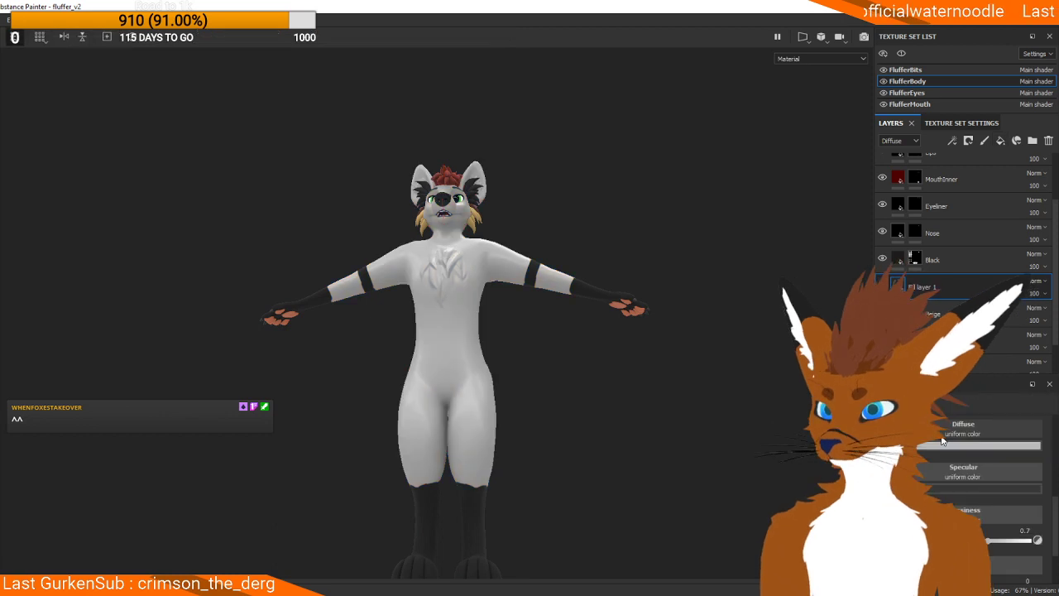
pyautogui.moveTo(925, 286); pyautogui.dragTo(928, 248)
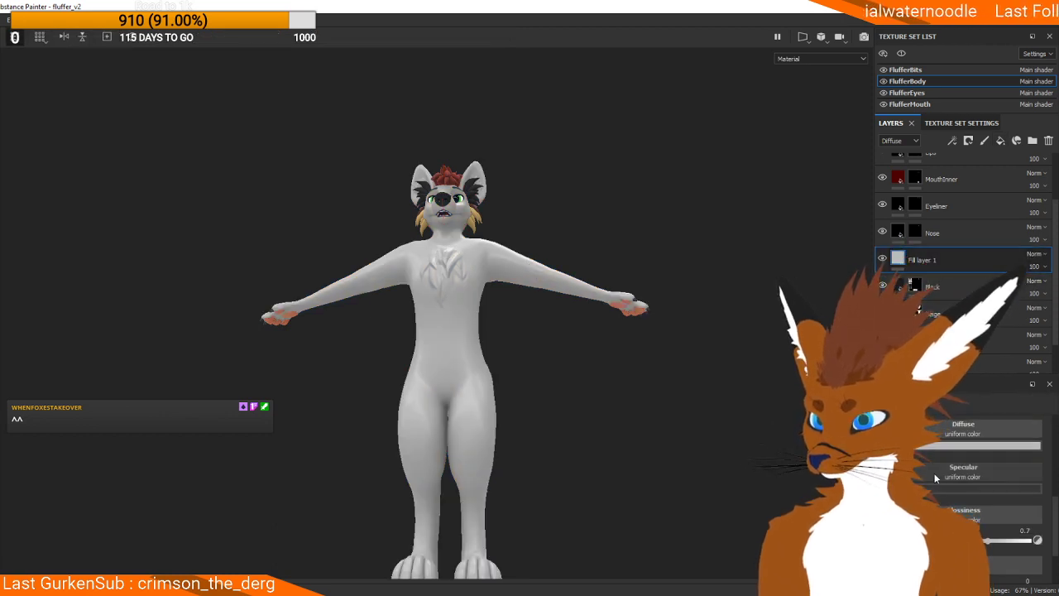
pyautogui.click(958, 444)
pyautogui.click(978, 455)
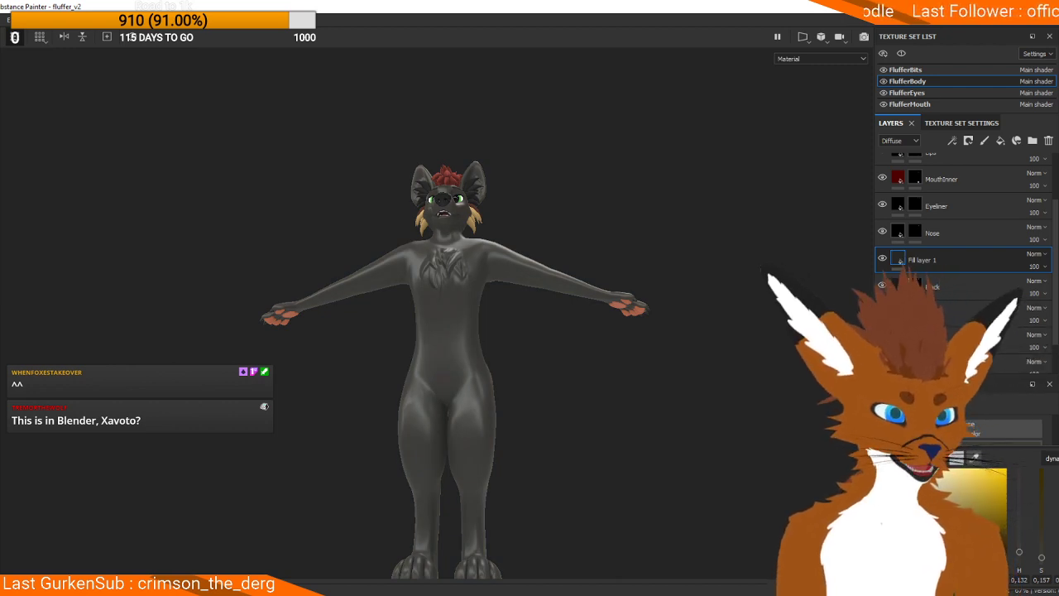
pyautogui.press('Escape')
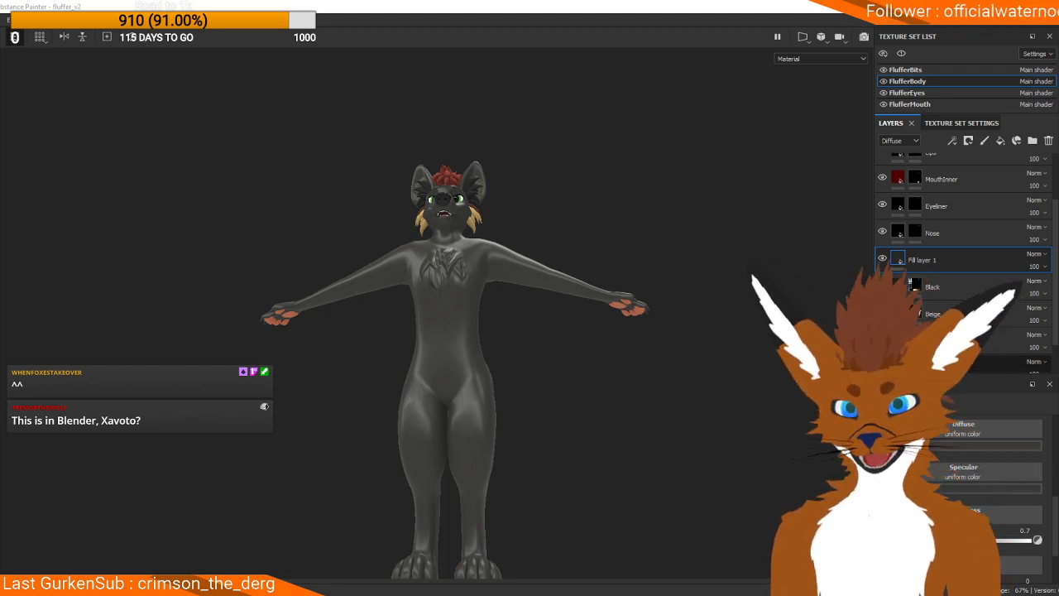
# Step: Name the new fill layer Grey, set its glossiness to 0 and give it a black mask
pyautogui.keyDown('alt'); pyautogui.moveTo(513, 243); pyautogui.dragTo(654, 274, button='middle'); pyautogui.keyUp('alt')
pyautogui.keyDown('alt'); pyautogui.moveTo(654, 274); pyautogui.dragTo(661, 331); pyautogui.keyUp('alt')
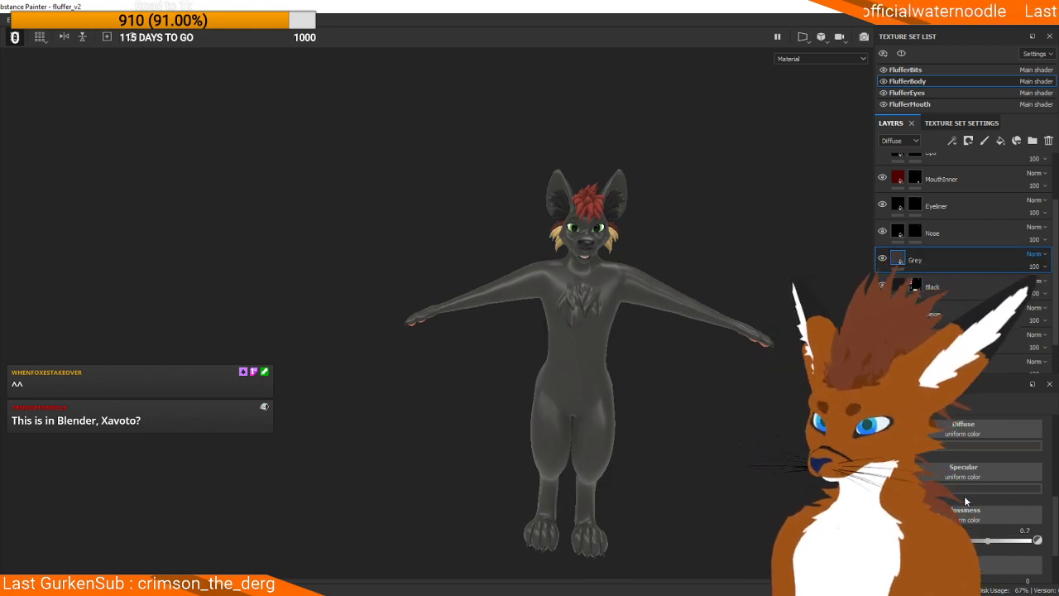
pyautogui.click(972, 542)
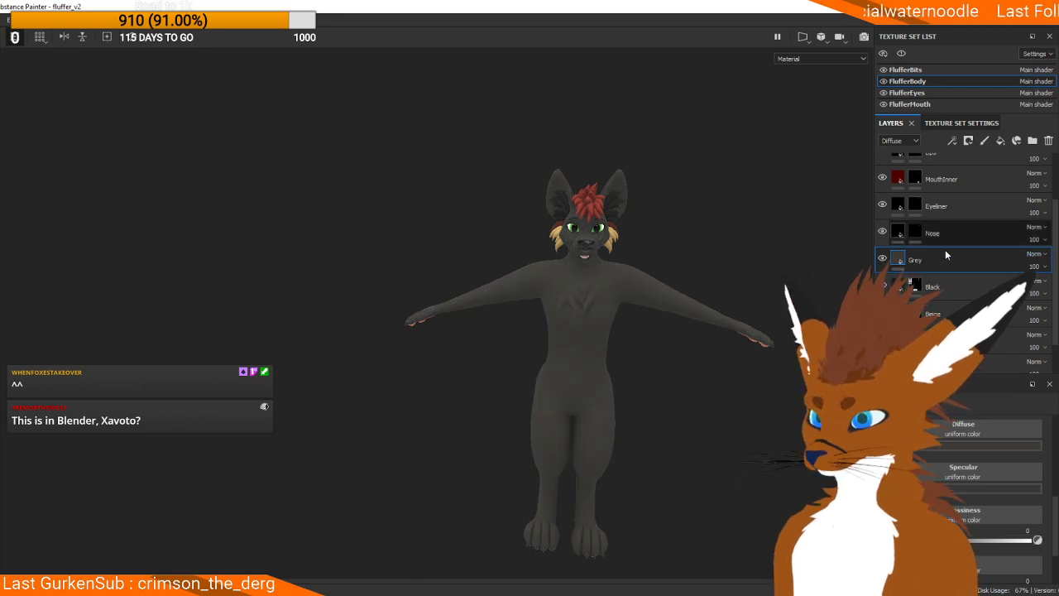
pyautogui.click(968, 140)
pyautogui.click(974, 168)
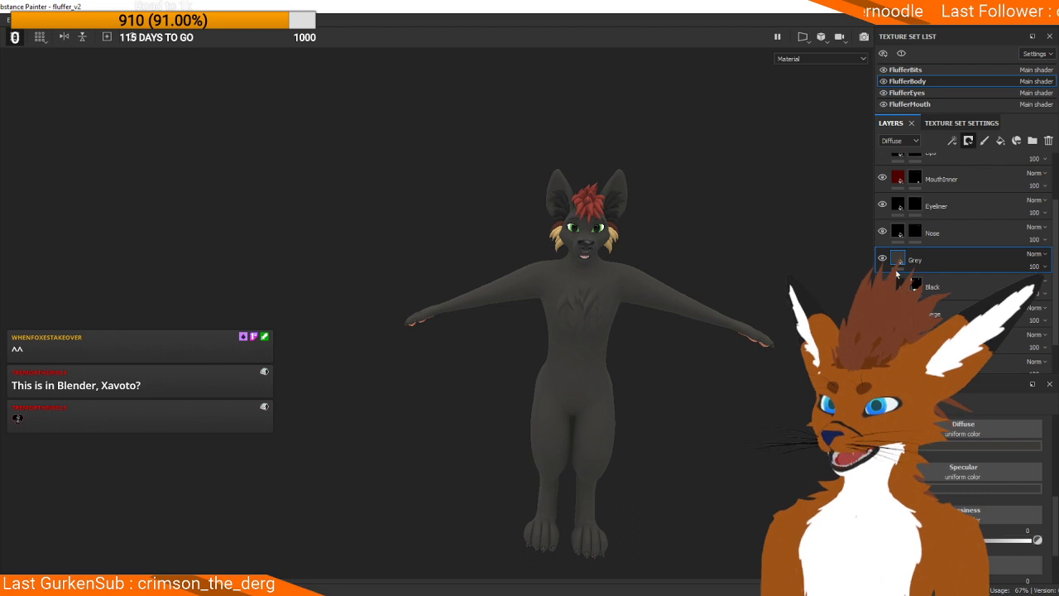
# Step: Paint the palm side of the fingers grey around the finger pads on the Grey layer's mask
pyautogui.keyDown('alt'); pyautogui.moveTo(662, 288); pyautogui.dragTo(480, 296); pyautogui.keyUp('alt')
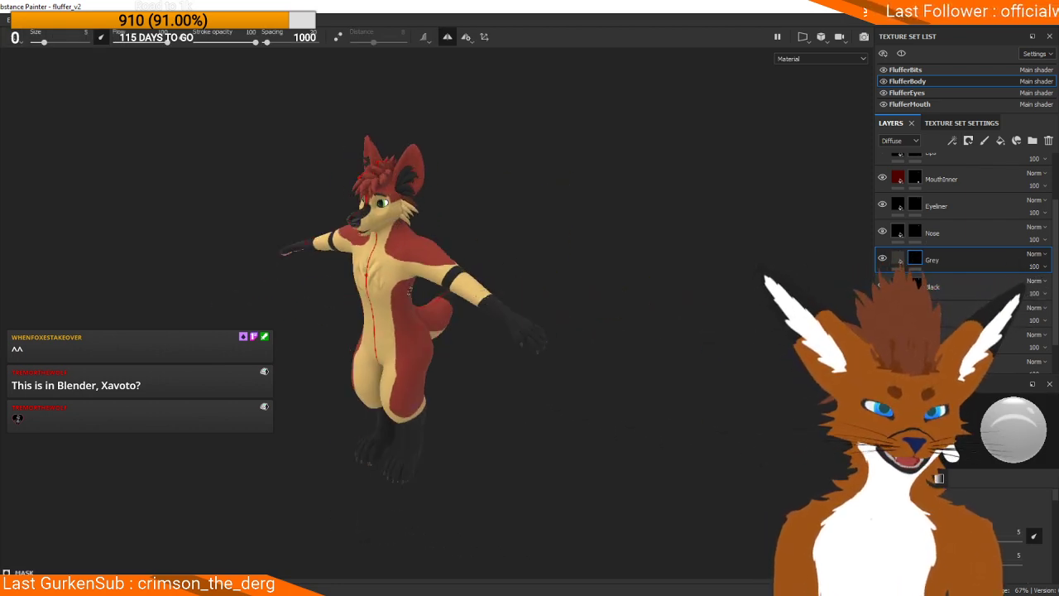
pyautogui.keyDown('alt'); pyautogui.moveTo(384, 289); pyautogui.dragTo(686, 421, button='right'); pyautogui.keyUp('alt')
pyautogui.keyDown('alt'); pyautogui.moveTo(685, 421); pyautogui.dragTo(555, 359, button='middle'); pyautogui.keyUp('alt')
pyautogui.keyDown('alt'); pyautogui.moveTo(555, 359); pyautogui.dragTo(491, 345); pyautogui.keyUp('alt')
pyautogui.keyDown('alt'); pyautogui.moveTo(491, 344); pyautogui.dragTo(402, 292, button='middle'); pyautogui.keyUp('alt')
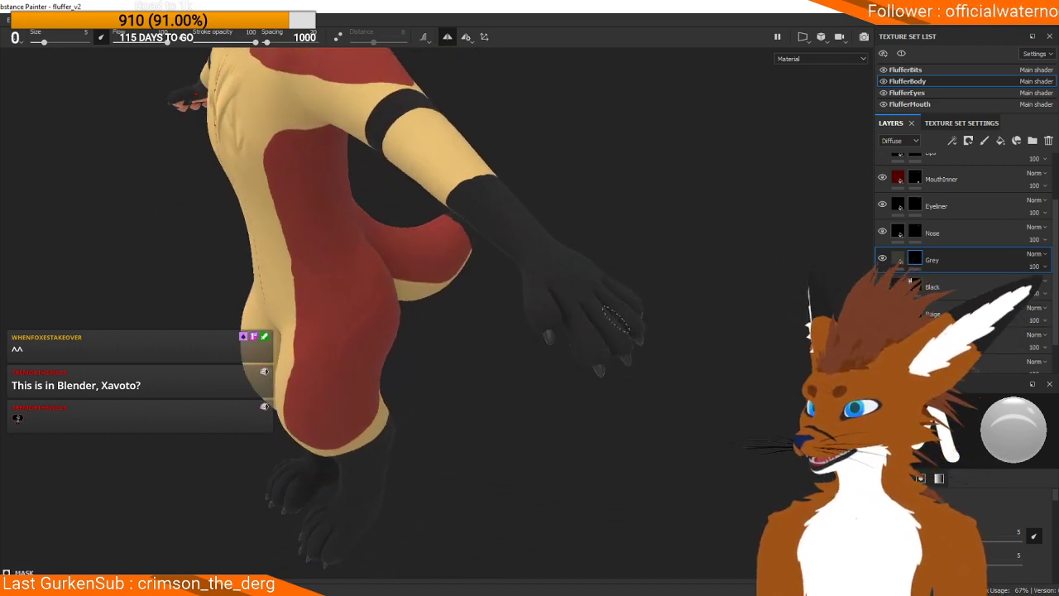
pyautogui.keyDown('alt'); pyautogui.moveTo(402, 291); pyautogui.dragTo(481, 302, button='right'); pyautogui.keyUp('alt')
pyautogui.keyDown('alt'); pyautogui.moveTo(482, 302); pyautogui.dragTo(495, 298); pyautogui.keyUp('alt')
pyautogui.keyDown('alt'); pyautogui.moveTo(501, 352); pyautogui.dragTo(487, 207); pyautogui.keyUp('alt')
pyautogui.keyDown('alt'); pyautogui.moveTo(487, 289); pyautogui.dragTo(489, 383, button='middle'); pyautogui.keyUp('alt')
pyautogui.keyDown('alt'); pyautogui.moveTo(489, 383); pyautogui.dragTo(512, 205); pyautogui.keyUp('alt')
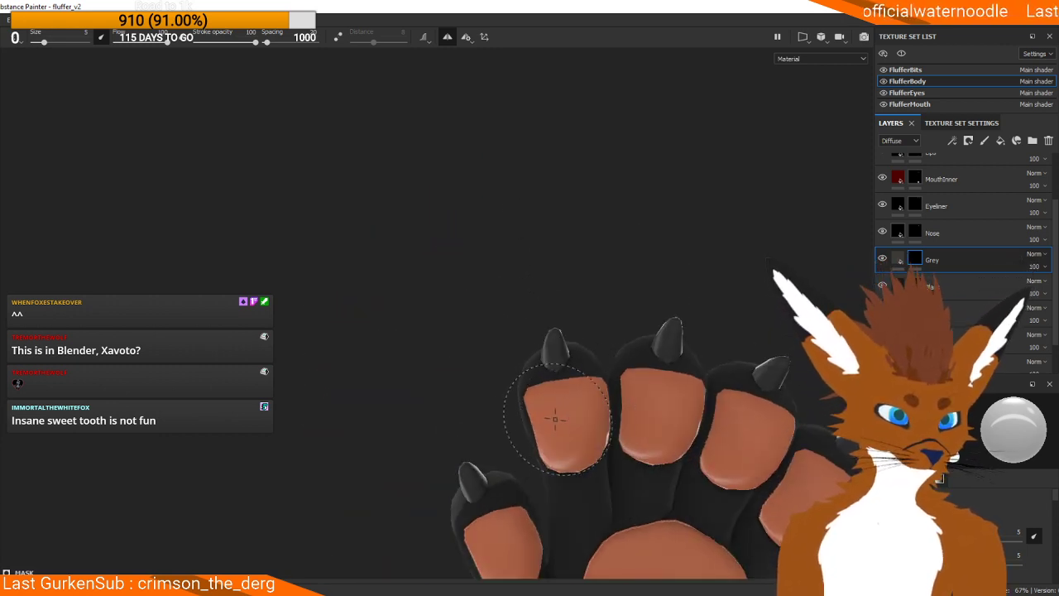
pyautogui.moveTo(599, 426)
pyautogui.keyDown('alt'); pyautogui.mouseDown()
pyautogui.moveTo(589, 438)
pyautogui.moveTo(574, 390)
pyautogui.moveTo(453, 417)
pyautogui.mouseUp(); pyautogui.keyUp('alt')
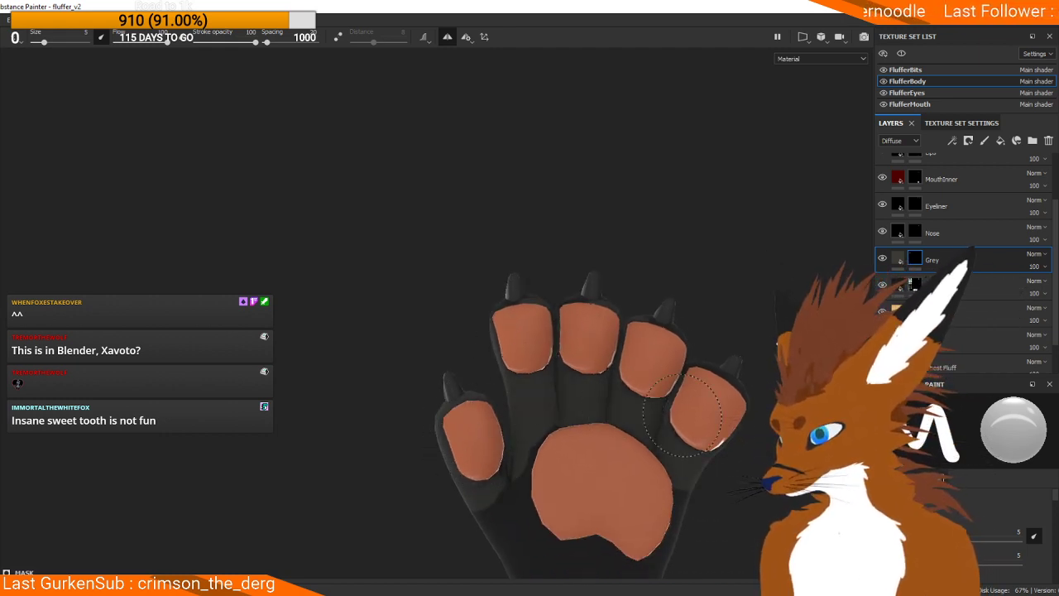
pyautogui.keyDown('alt'); pyautogui.moveTo(629, 388); pyautogui.dragTo(542, 375); pyautogui.keyUp('alt')
pyautogui.moveTo(539, 422)
pyautogui.mouseDown()
pyautogui.moveTo(603, 397)
pyautogui.moveTo(654, 413)
pyautogui.mouseUp()
# Step: Paint the backs of the fingers and thumb grey up to the knuckles on the Grey layer's mask
pyautogui.scroll(-10, 539, 378)
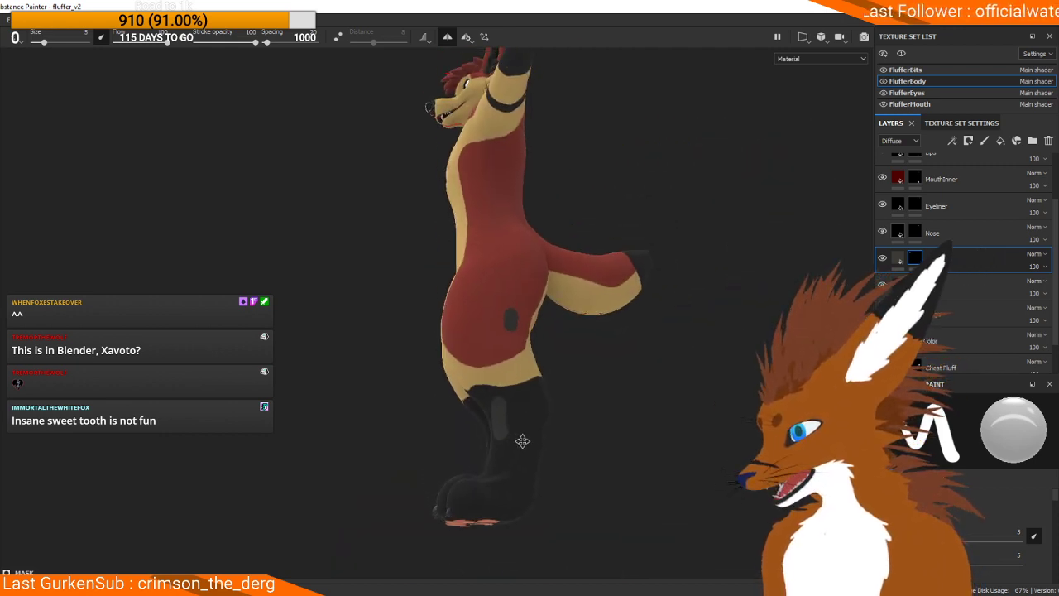
pyautogui.keyDown('alt'); pyautogui.moveTo(511, 319); pyautogui.dragTo(538, 513); pyautogui.keyUp('alt')
pyautogui.keyDown('alt'); pyautogui.moveTo(562, 315); pyautogui.dragTo(493, 116, button='middle'); pyautogui.keyUp('alt')
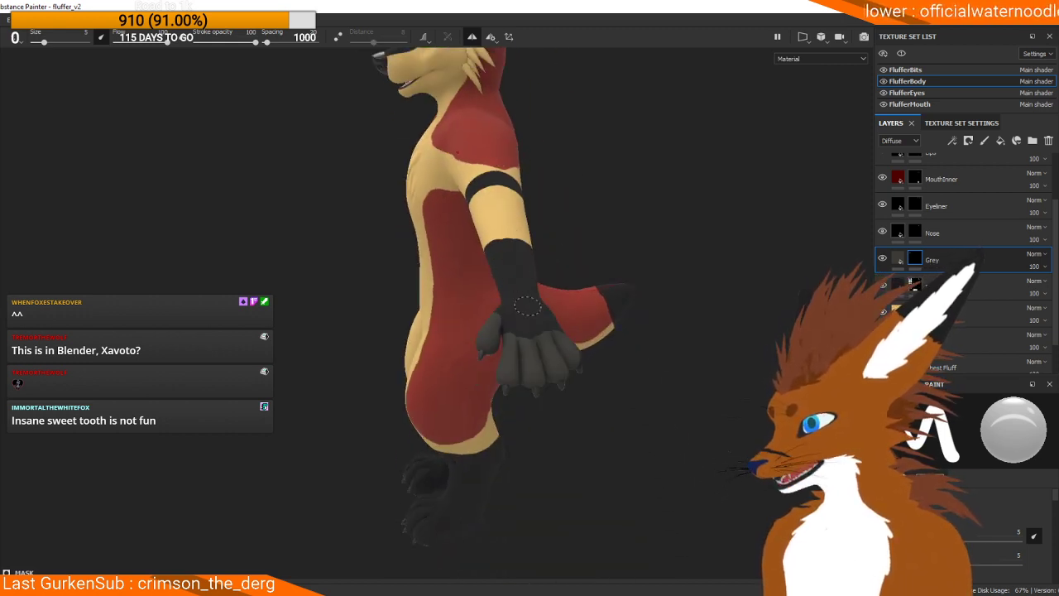
pyautogui.scroll(5, 527, 306)
pyautogui.keyDown('alt'); pyautogui.moveTo(528, 306); pyautogui.dragTo(513, 406); pyautogui.keyUp('alt')
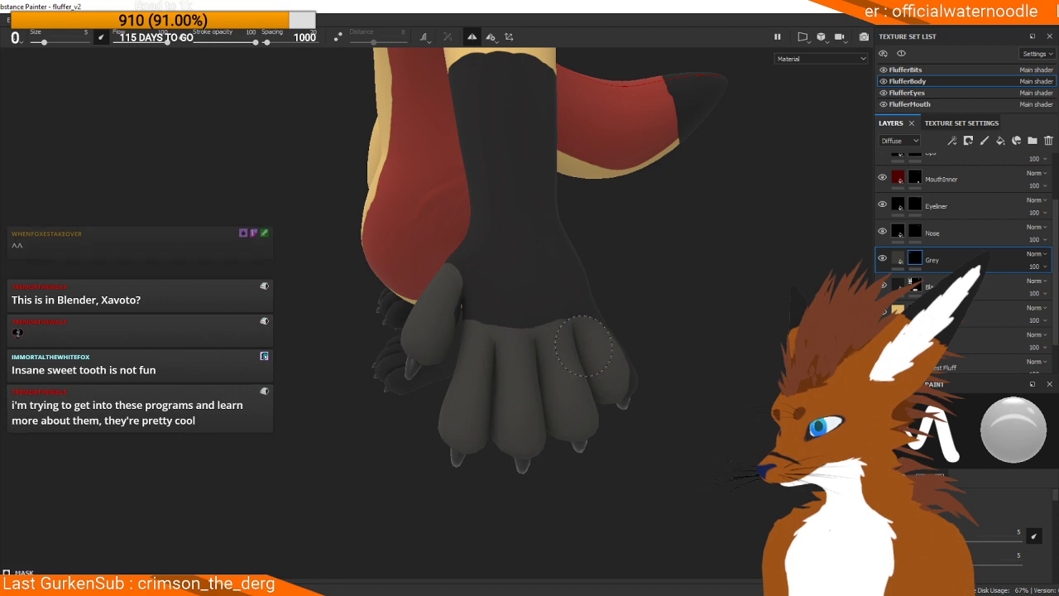
pyautogui.keyDown('alt'); pyautogui.moveTo(621, 334); pyautogui.dragTo(604, 397); pyautogui.keyUp('alt')
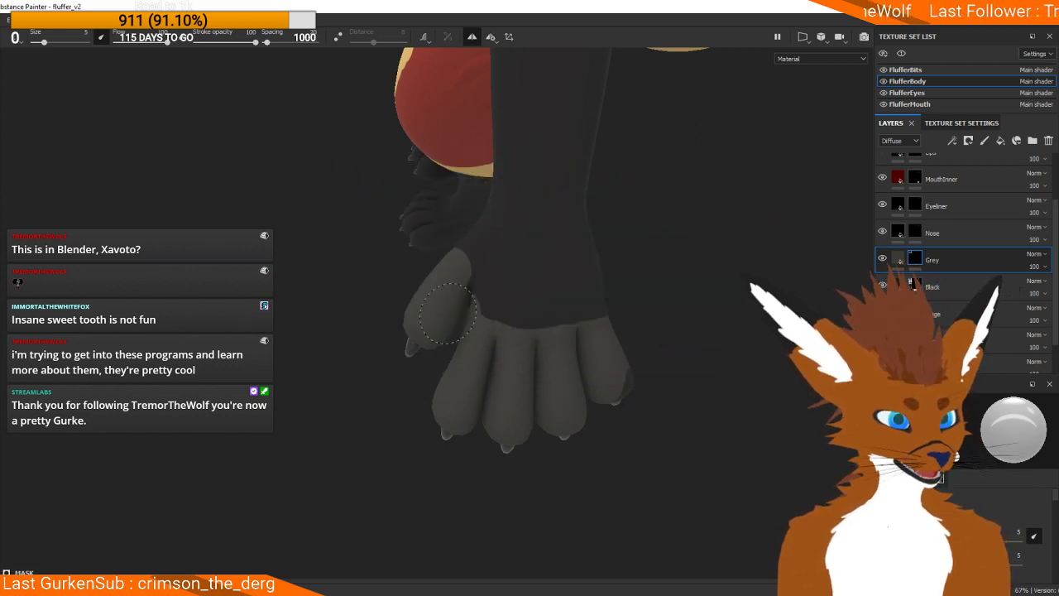
# Step: Fill the remaining black areas between the fingers and around the thumb with grey
pyautogui.moveTo(506, 349)
pyautogui.keyDown('alt'); pyautogui.mouseDown()
pyautogui.moveTo(322, 260)
pyautogui.moveTo(554, 409)
pyautogui.moveTo(471, 314)
pyautogui.moveTo(494, 362)
pyautogui.moveTo(463, 322)
pyautogui.moveTo(422, 306)
pyautogui.mouseUp(); pyautogui.keyUp('alt')
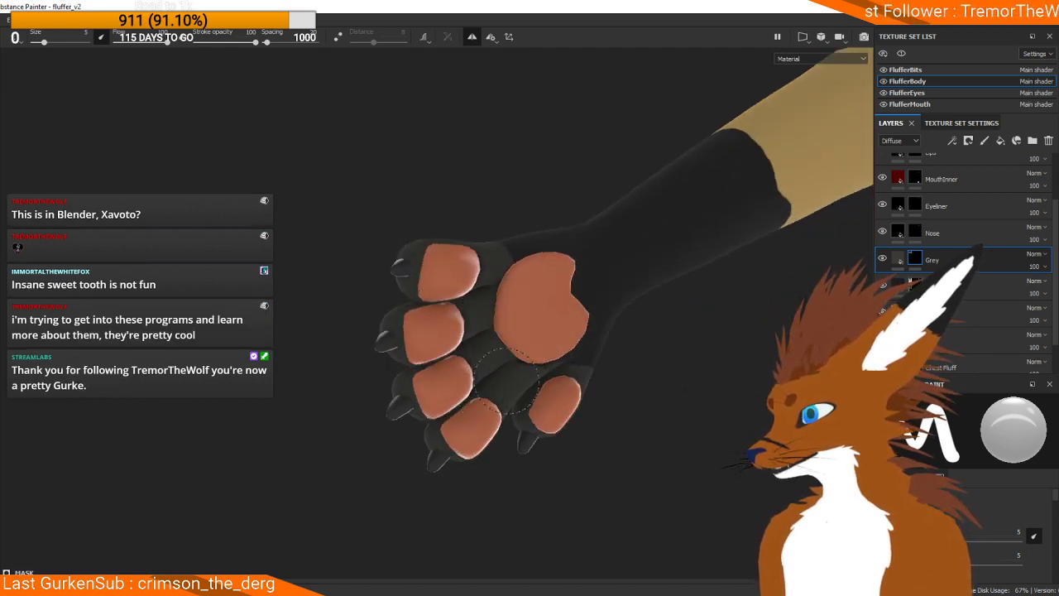
pyautogui.keyDown('alt'); pyautogui.moveTo(539, 377); pyautogui.dragTo(393, 401); pyautogui.keyUp('alt')
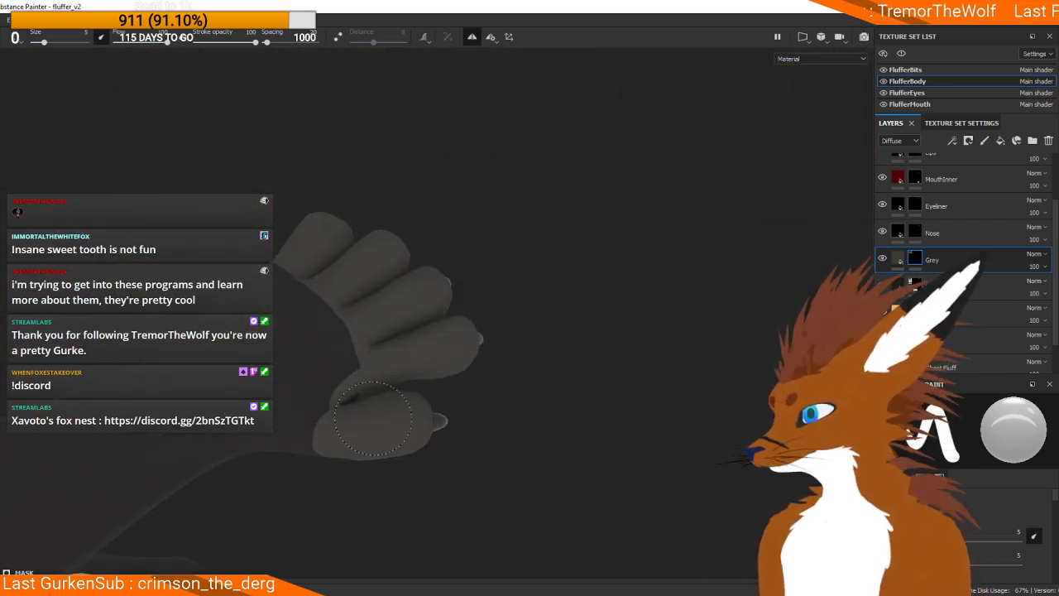
pyautogui.keyDown('alt'); pyautogui.moveTo(384, 409); pyautogui.dragTo(454, 232); pyautogui.keyUp('alt')
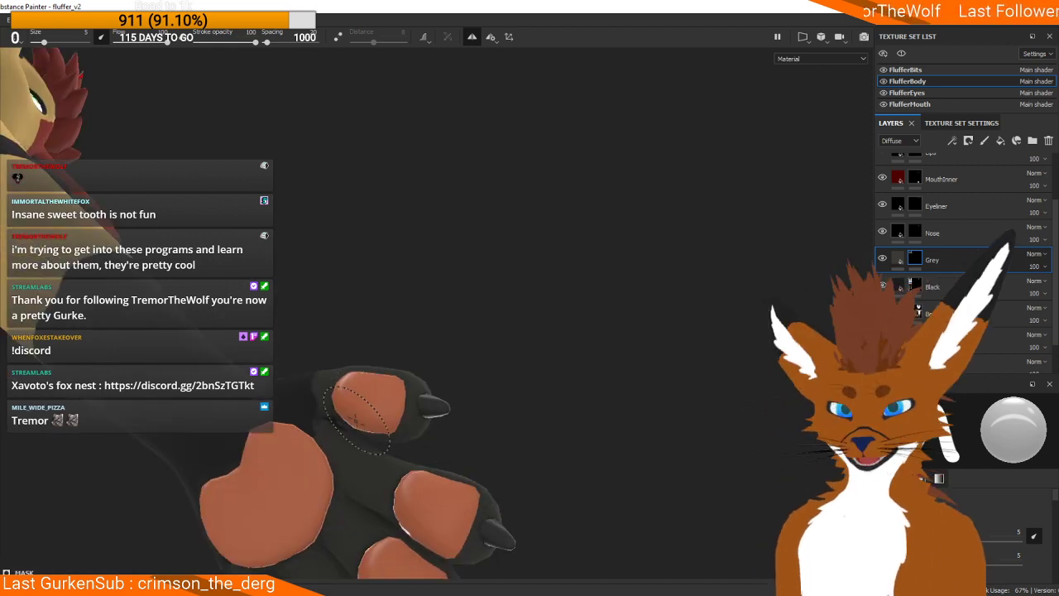
pyautogui.moveTo(389, 331)
pyautogui.keyDown('alt'); pyautogui.mouseDown()
pyautogui.moveTo(373, 378)
pyautogui.moveTo(239, 452)
pyautogui.moveTo(377, 378)
pyautogui.mouseUp(); pyautogui.keyUp('alt')
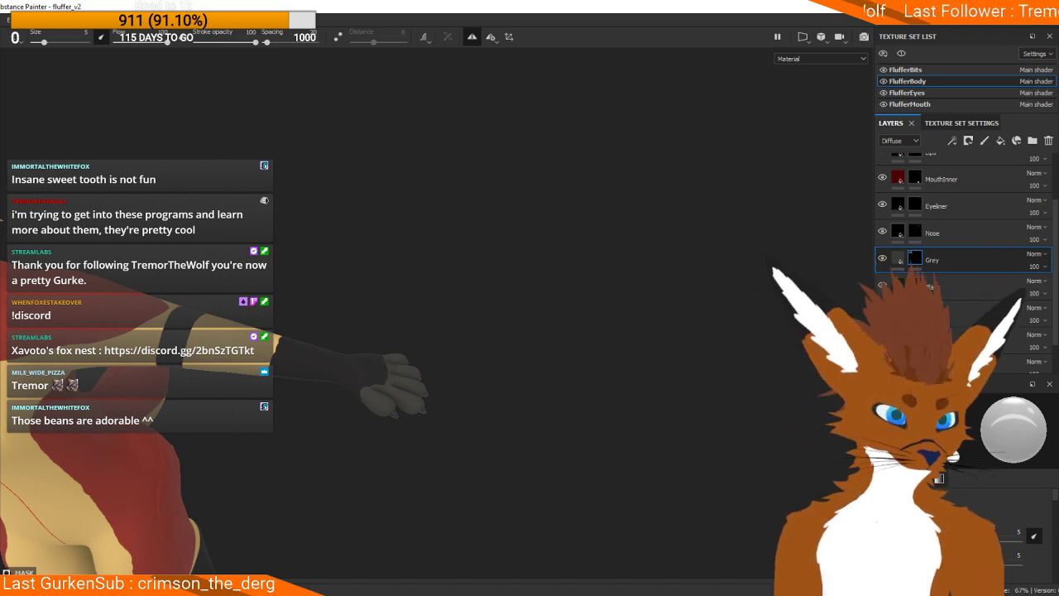
pyautogui.keyDown('alt'); pyautogui.moveTo(757, 412); pyautogui.dragTo(530, 372); pyautogui.keyUp('alt')
pyautogui.keyDown('alt'); pyautogui.moveTo(529, 373); pyautogui.dragTo(430, 331, button='right'); pyautogui.keyUp('alt')
pyautogui.moveTo(430, 331)
pyautogui.keyDown('alt'); pyautogui.mouseDown()
pyautogui.moveTo(350, 151)
pyautogui.moveTo(425, 128)
pyautogui.moveTo(386, 323)
pyautogui.mouseUp(); pyautogui.keyUp('alt')
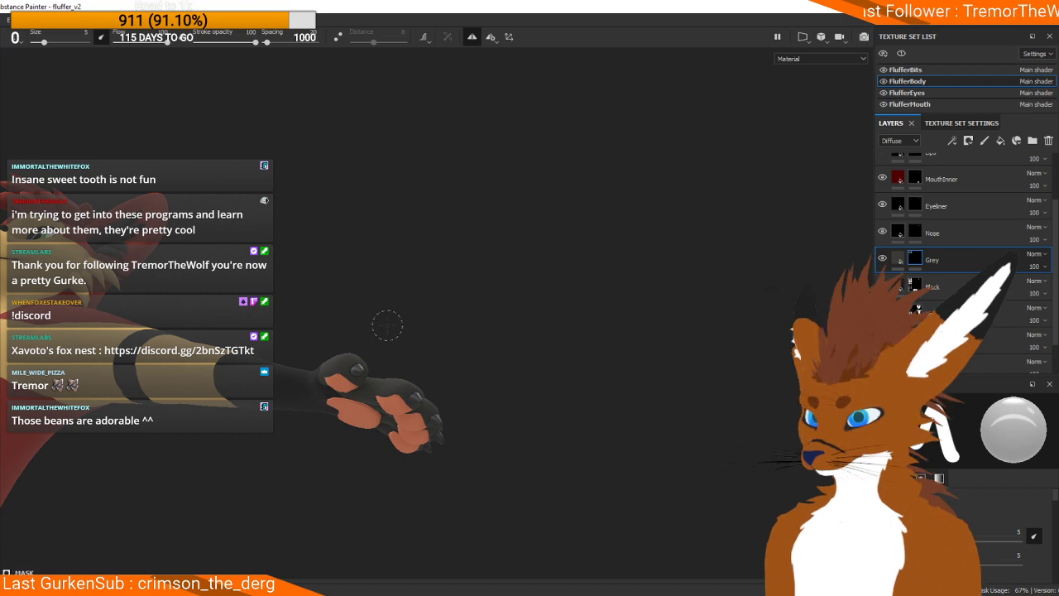
# Step: Paint the tops of the foot toes grey and close the gaps between them on the Grey layer's mask
pyautogui.keyDown('alt'); pyautogui.moveTo(415, 323); pyautogui.dragTo(512, 165, button='middle'); pyautogui.keyUp('alt')
pyautogui.scroll(-3, 512, 190)
pyautogui.keyDown('alt'); pyautogui.moveTo(425, 333); pyautogui.dragTo(411, 331); pyautogui.keyUp('alt')
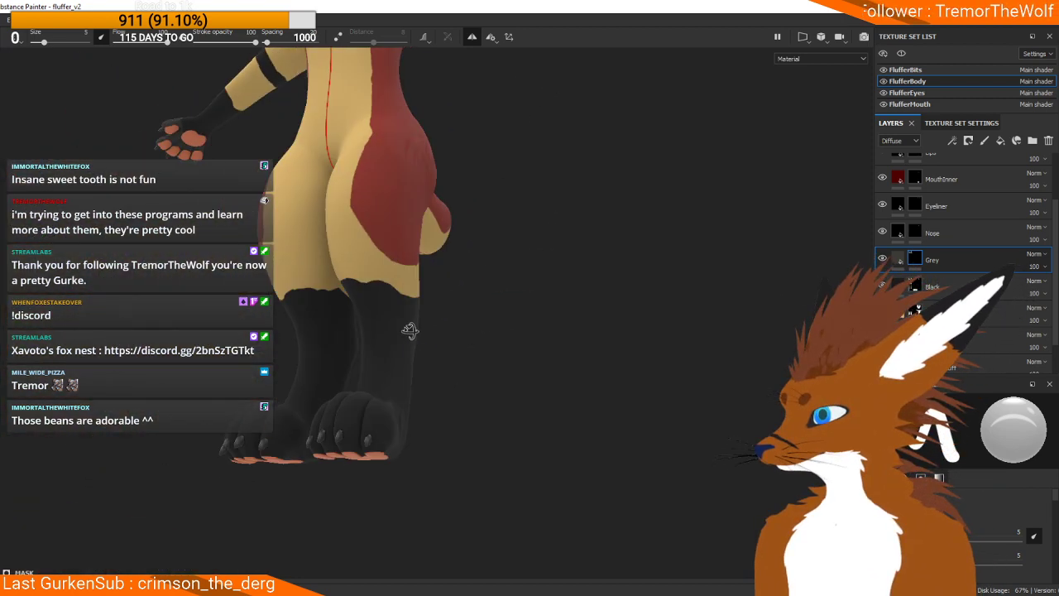
pyautogui.keyDown('alt'); pyautogui.moveTo(411, 331); pyautogui.dragTo(435, 311, button='middle'); pyautogui.keyUp('alt')
pyautogui.scroll(5, 435, 312)
pyautogui.keyDown('alt'); pyautogui.moveTo(435, 312); pyautogui.dragTo(385, 330); pyautogui.keyUp('alt')
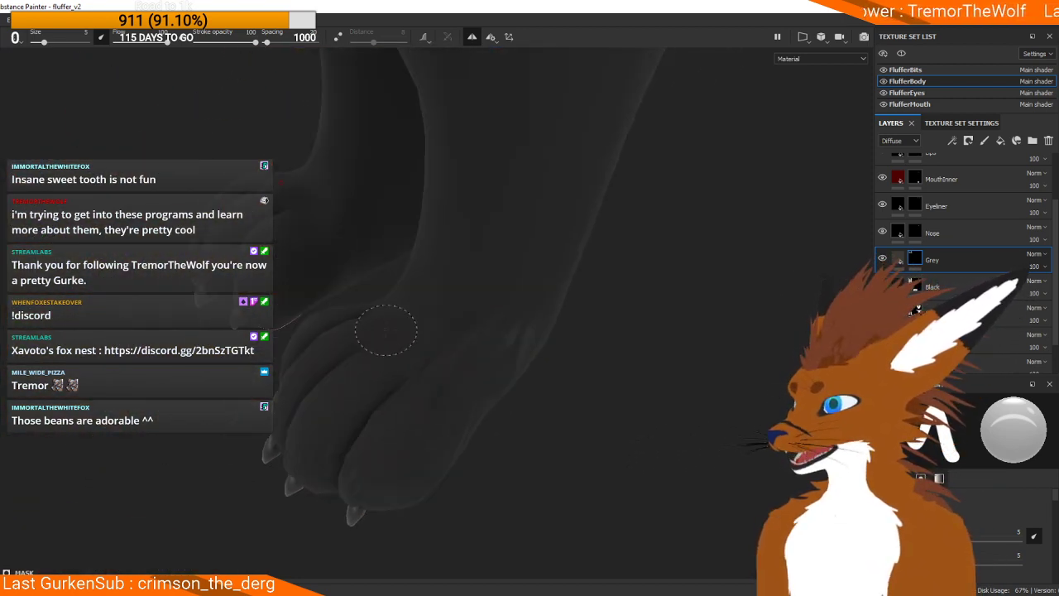
pyautogui.moveTo(364, 409); pyautogui.dragTo(340, 446)
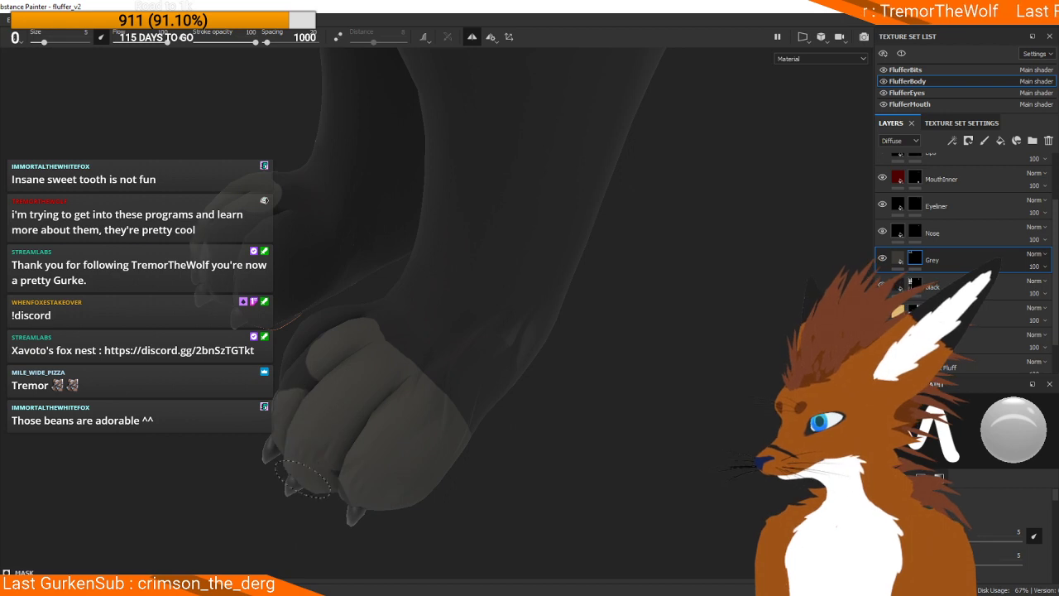
pyautogui.moveTo(335, 491)
pyautogui.keyDown('alt'); pyautogui.mouseDown()
pyautogui.moveTo(418, 347)
pyautogui.moveTo(407, 312)
pyautogui.mouseUp(); pyautogui.keyUp('alt')
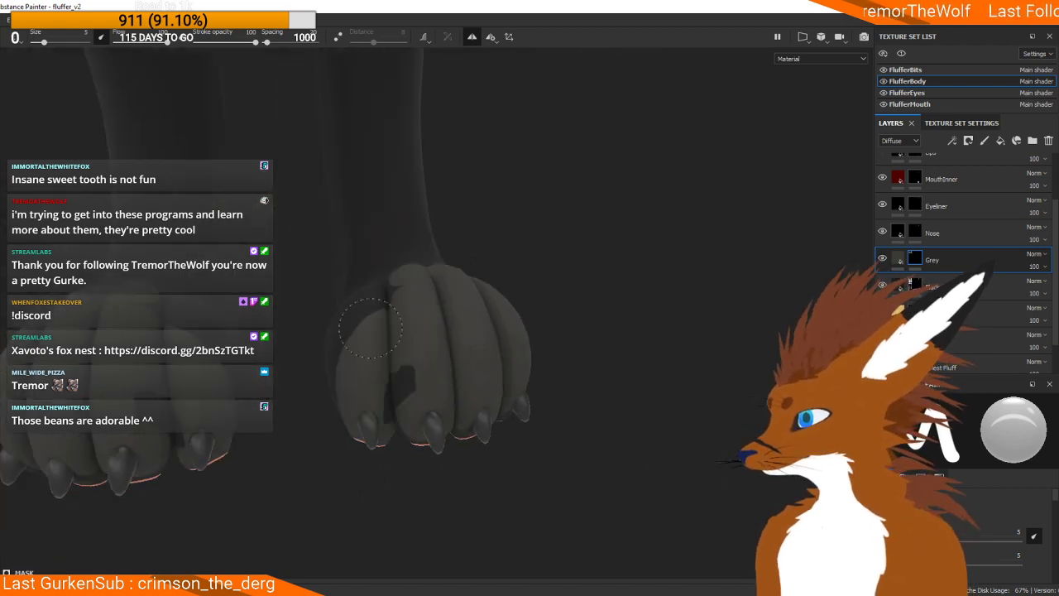
pyautogui.moveTo(350, 329)
pyautogui.keyDown('alt'); pyautogui.mouseDown()
pyautogui.moveTo(521, 323)
pyautogui.moveTo(478, 315)
pyautogui.mouseUp(); pyautogui.keyUp('alt')
pyautogui.keyDown('alt'); pyautogui.moveTo(463, 351); pyautogui.dragTo(438, 408); pyautogui.keyUp('alt')
pyautogui.keyDown('alt'); pyautogui.moveTo(503, 465); pyautogui.dragTo(478, 447); pyautogui.keyUp('alt')
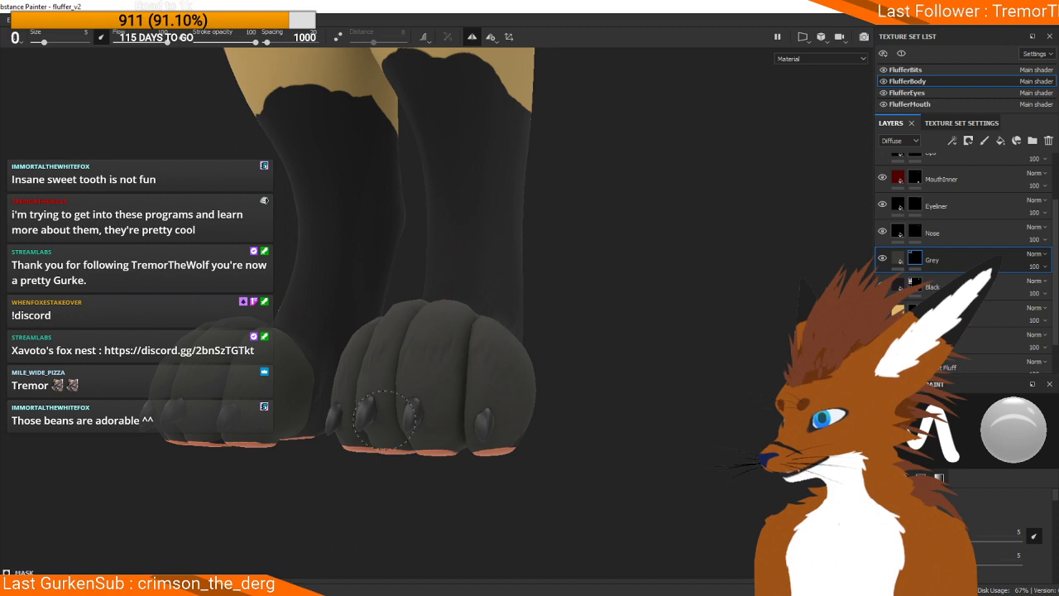
# Step: Extend the grey around the sides and underside of the foot toes beside the toe pads
pyautogui.keyDown('alt'); pyautogui.moveTo(444, 416); pyautogui.dragTo(465, 370); pyautogui.keyUp('alt')
pyautogui.moveTo(385, 335)
pyautogui.keyDown('alt'); pyautogui.mouseDown()
pyautogui.moveTo(317, 316)
pyautogui.moveTo(359, 318)
pyautogui.moveTo(371, 331)
pyautogui.mouseUp(); pyautogui.keyUp('alt')
pyautogui.moveTo(460, 394)
pyautogui.keyDown('alt'); pyautogui.mouseDown()
pyautogui.moveTo(372, 175)
pyautogui.moveTo(397, 160)
pyautogui.moveTo(442, 213)
pyautogui.mouseUp(); pyautogui.keyUp('alt')
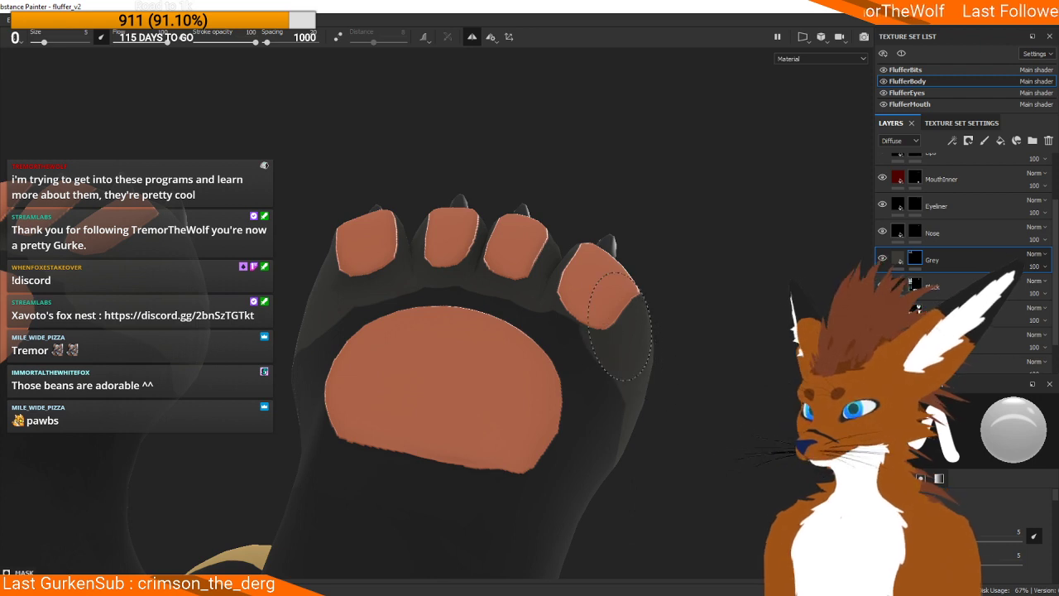
pyautogui.keyDown('alt'); pyautogui.moveTo(597, 297); pyautogui.dragTo(503, 334); pyautogui.keyUp('alt')
# Step: Paint the inside of the ear grey above and behind the ear fluff on the Grey layer's mask
pyautogui.scroll(-4, 521, 239)
pyautogui.scroll(-4, 504, 248)
pyautogui.keyDown('alt'); pyautogui.moveTo(504, 180); pyautogui.dragTo(472, 354, button='middle'); pyautogui.keyUp('alt')
pyautogui.keyDown('alt'); pyautogui.moveTo(473, 354); pyautogui.dragTo(451, 347); pyautogui.keyUp('alt')
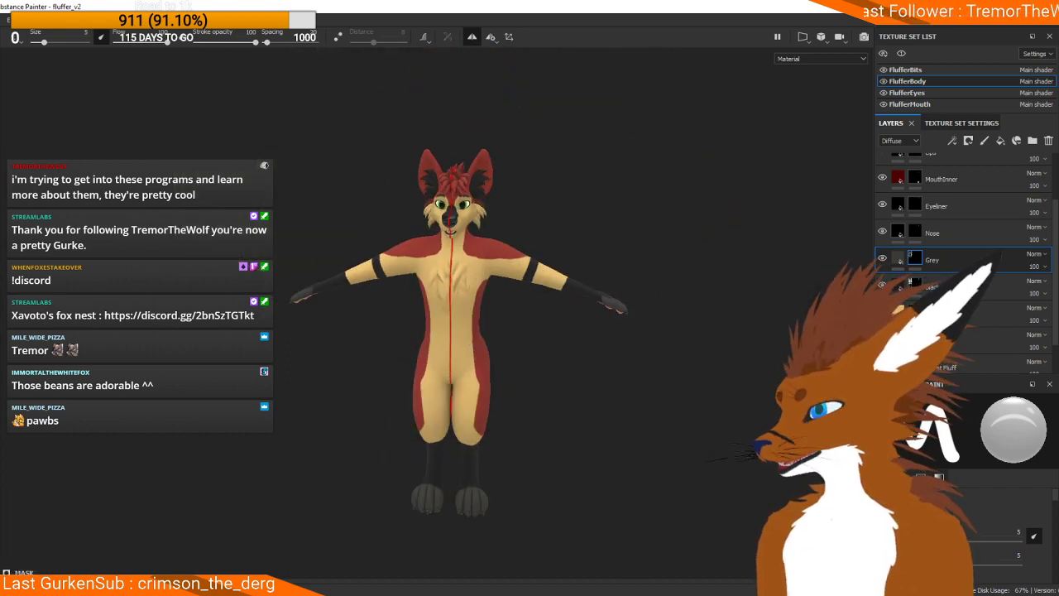
pyautogui.scroll(-1, 454, 497)
pyautogui.keyDown('alt'); pyautogui.moveTo(454, 413); pyautogui.dragTo(439, 515, button='middle'); pyautogui.keyUp('alt')
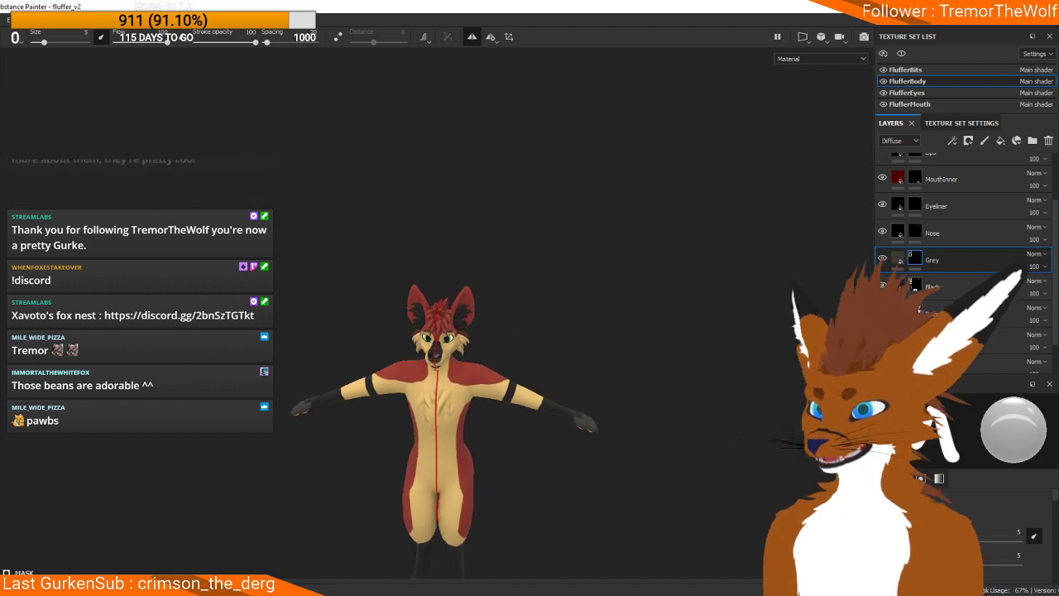
pyautogui.scroll(6, 478, 253)
pyautogui.keyDown('alt'); pyautogui.moveTo(478, 253); pyautogui.dragTo(414, 206); pyautogui.keyUp('alt')
pyautogui.keyDown('alt'); pyautogui.moveTo(413, 207); pyautogui.dragTo(488, 347, button='middle'); pyautogui.keyUp('alt')
pyautogui.scroll(3, 488, 335)
pyautogui.keyDown('alt'); pyautogui.moveTo(383, 305); pyautogui.dragTo(336, 442, button='middle'); pyautogui.keyUp('alt')
pyautogui.moveTo(364, 347); pyautogui.dragTo(404, 276)
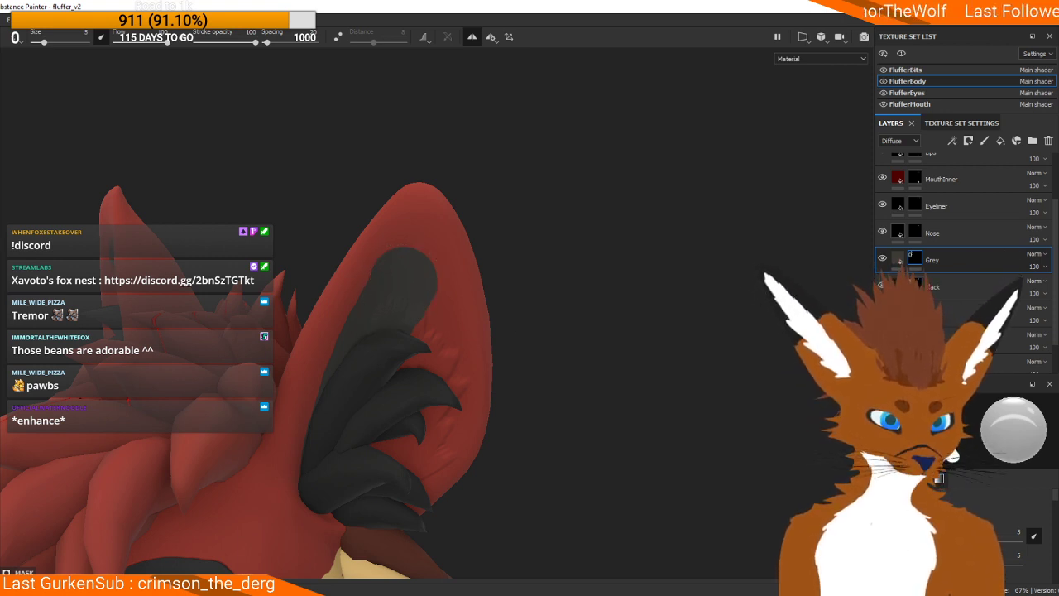
pyautogui.moveTo(403, 277)
pyautogui.mouseDown()
pyautogui.moveTo(434, 263)
pyautogui.moveTo(426, 357)
pyautogui.mouseUp()
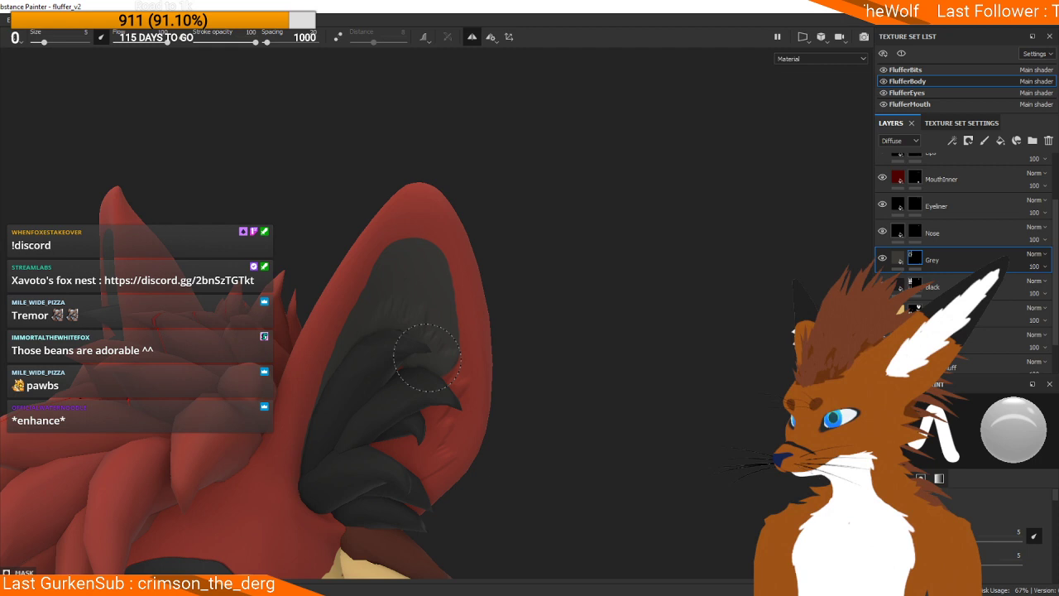
# Step: Paint the rims and backs of the ears black on the Black layer's mask
pyautogui.click(933, 286)
pyautogui.moveTo(312, 438)
pyautogui.mouseDown()
pyautogui.moveTo(363, 211)
pyautogui.moveTo(435, 199)
pyautogui.moveTo(467, 314)
pyautogui.moveTo(461, 401)
pyautogui.moveTo(425, 484)
pyautogui.mouseUp()
pyautogui.moveTo(485, 355)
pyautogui.keyDown('alt'); pyautogui.mouseDown()
pyautogui.moveTo(278, 310)
pyautogui.moveTo(745, 343)
pyautogui.moveTo(504, 336)
pyautogui.moveTo(490, 287)
pyautogui.mouseUp(); pyautogui.keyUp('alt')
pyautogui.moveTo(433, 381)
pyautogui.mouseDown()
pyautogui.moveTo(476, 413)
pyautogui.moveTo(463, 348)
pyautogui.moveTo(414, 281)
pyautogui.moveTo(385, 308)
pyautogui.moveTo(406, 238)
pyautogui.moveTo(394, 185)
pyautogui.mouseUp()
pyautogui.keyDown('alt'); pyautogui.moveTo(421, 103); pyautogui.dragTo(539, 348); pyautogui.keyUp('alt')
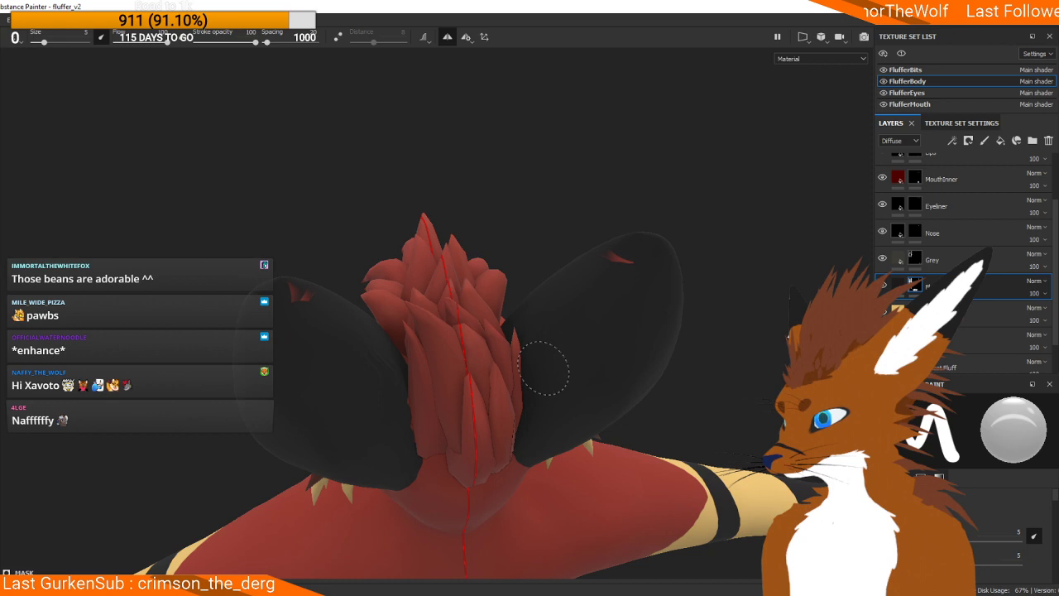
pyautogui.keyDown('alt'); pyautogui.moveTo(541, 265); pyautogui.dragTo(496, 308); pyautogui.keyUp('alt')
pyautogui.keyDown('alt'); pyautogui.moveTo(434, 417); pyautogui.dragTo(656, 220); pyautogui.keyUp('alt')
# Step: Examine the ear, muzzle and face markings from the front and the side
pyautogui.scroll(-3, 437, 435)
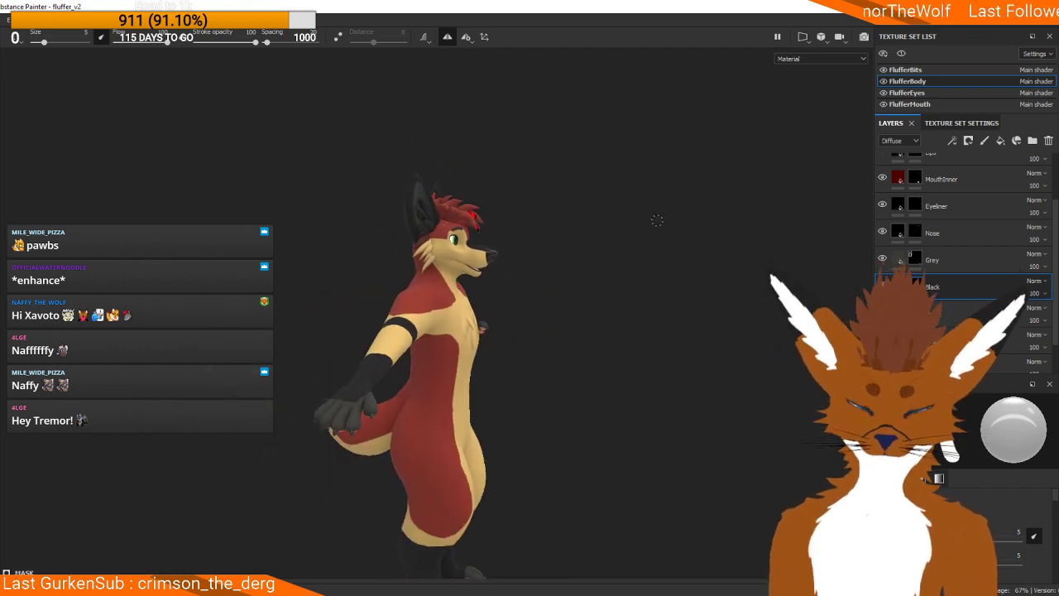
pyautogui.scroll(3, 447, 198)
pyautogui.keyDown('alt'); pyautogui.moveTo(447, 198); pyautogui.dragTo(145, 203); pyautogui.keyUp('alt')
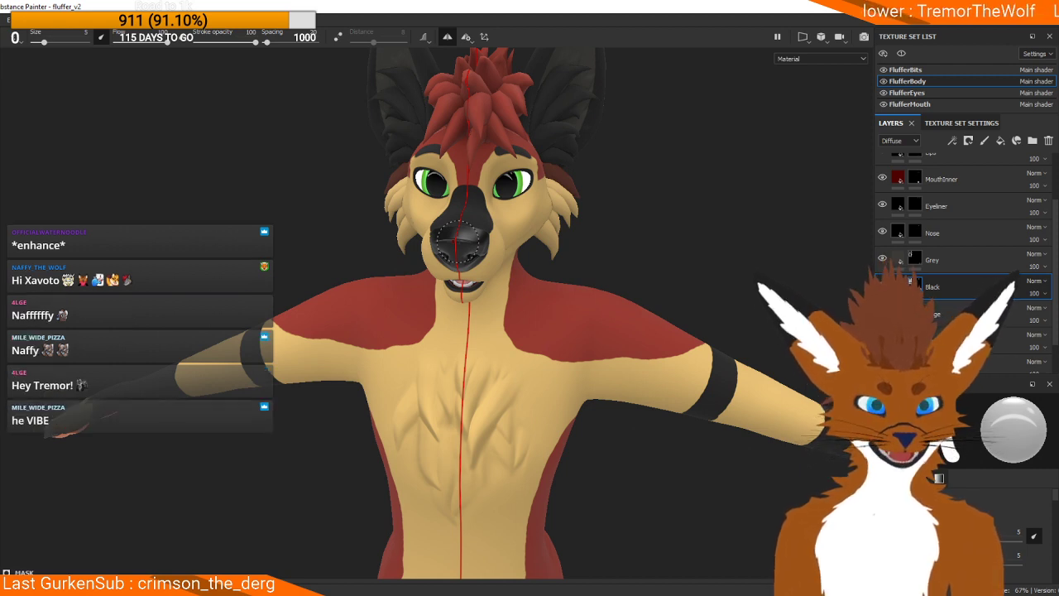
pyautogui.scroll(2, 463, 248)
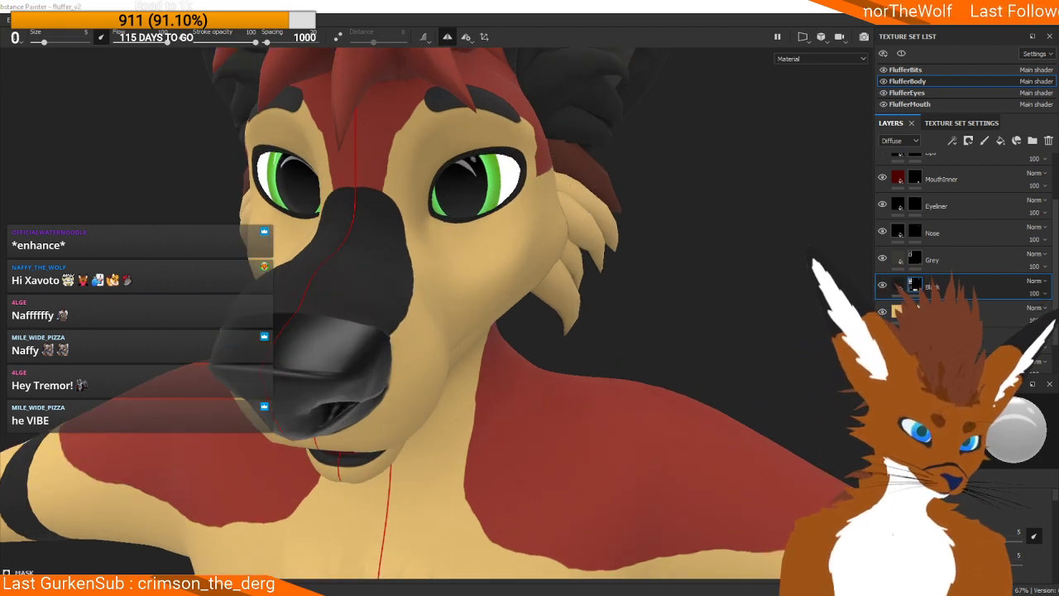
pyautogui.keyDown('alt'); pyautogui.moveTo(705, 336); pyautogui.dragTo(458, 243); pyautogui.keyUp('alt')
pyautogui.moveTo(458, 243)
pyautogui.keyDown('alt'); pyautogui.mouseDown(button='middle')
pyautogui.moveTo(538, 269)
pyautogui.moveTo(686, 376)
pyautogui.mouseUp(button='middle'); pyautogui.keyUp('alt')
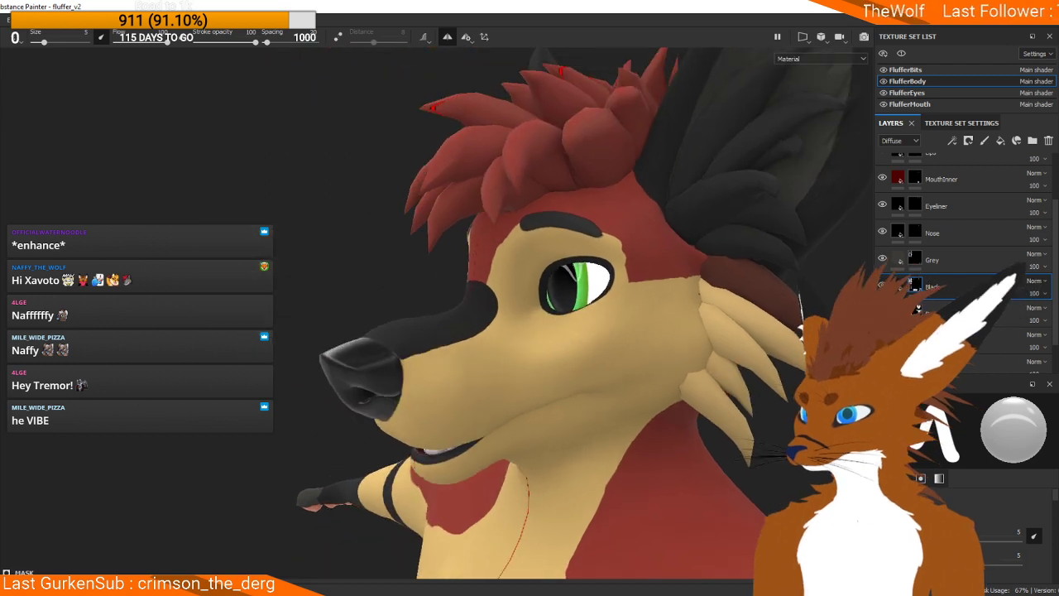
# Step: Paint two black marks on the cheek below the eye on the Black layer's mask
pyautogui.press('1')
pyautogui.moveTo(555, 354)
pyautogui.mouseDown()
pyautogui.moveTo(569, 335)
pyautogui.moveTo(581, 348)
pyautogui.mouseUp()
pyautogui.moveTo(609, 314); pyautogui.dragTo(653, 431)
pyautogui.scroll(-3, 613, 334)
pyautogui.scroll(-2, 654, 431)
pyautogui.scroll(-1, 654, 431)
pyautogui.keyDown('alt'); pyautogui.moveTo(653, 432); pyautogui.dragTo(692, 192, button='middle'); pyautogui.keyUp('alt')
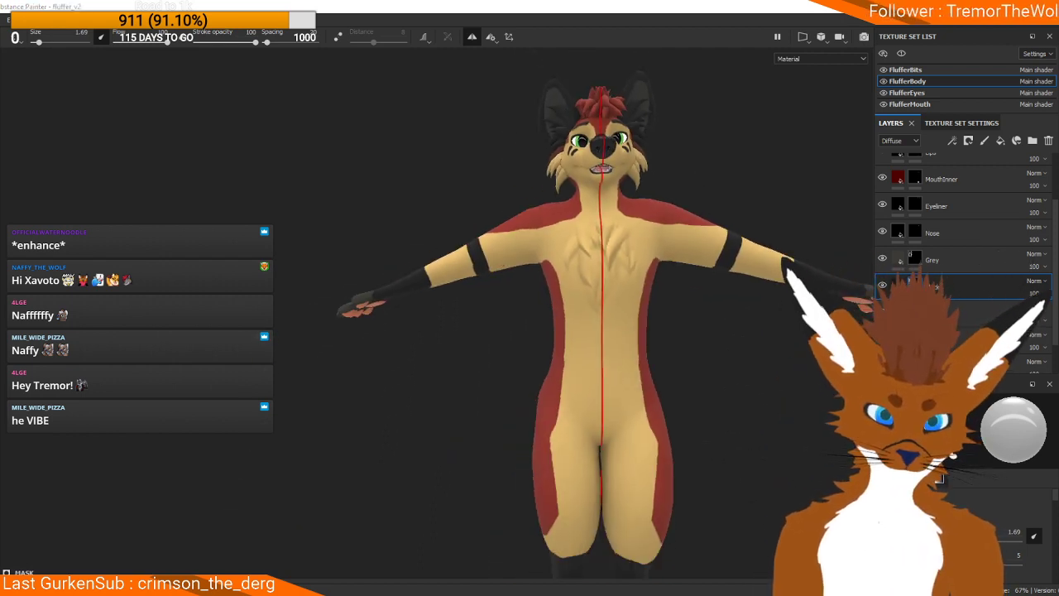
# Step: Add a fill layer directly beneath the Beige layer, with a dark red diffuse colour and zero glossiness
pyautogui.press(']')
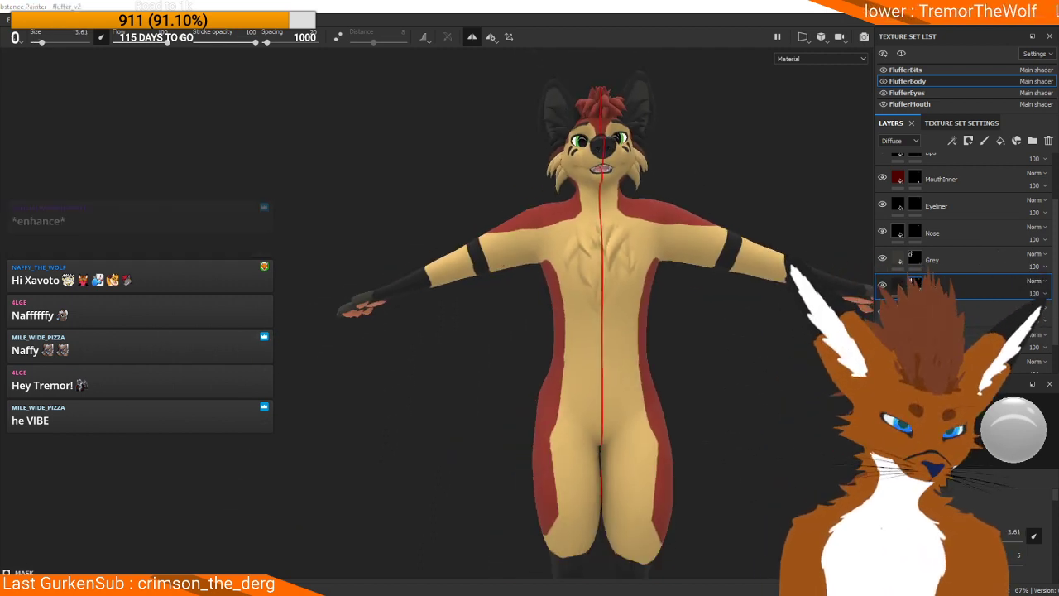
pyautogui.keyDown('alt'); pyautogui.moveTo(728, 329); pyautogui.dragTo(667, 383, button='middle'); pyautogui.keyUp('alt')
pyautogui.click(943, 308)
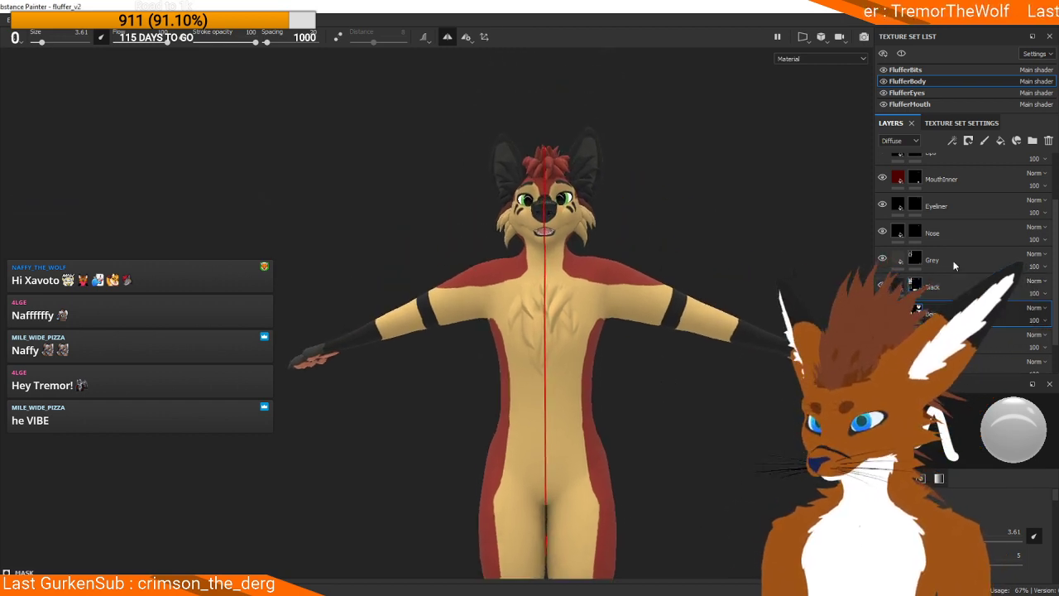
pyautogui.click(919, 315)
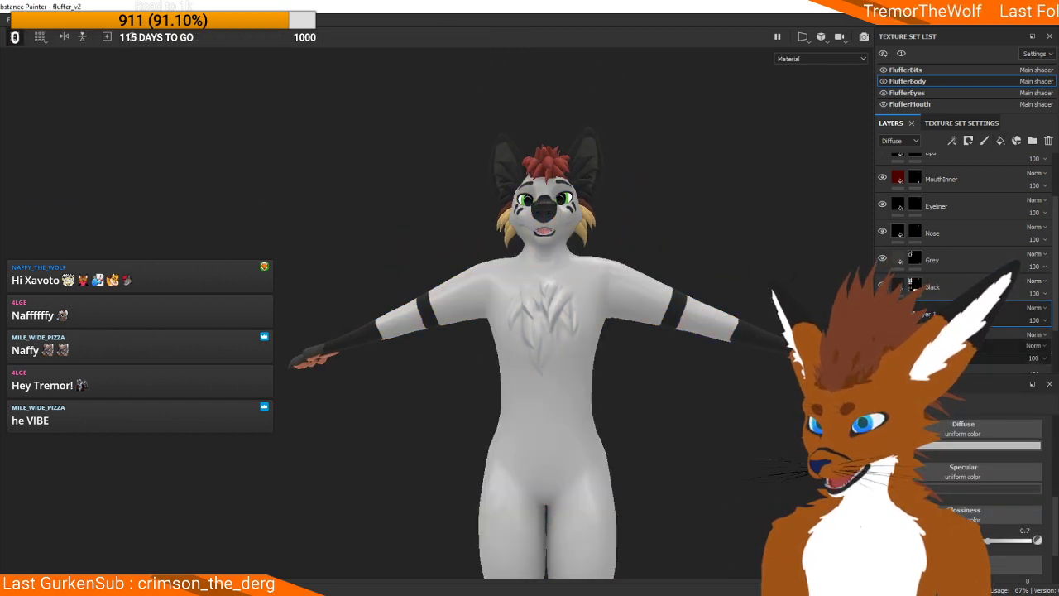
pyautogui.click(954, 446)
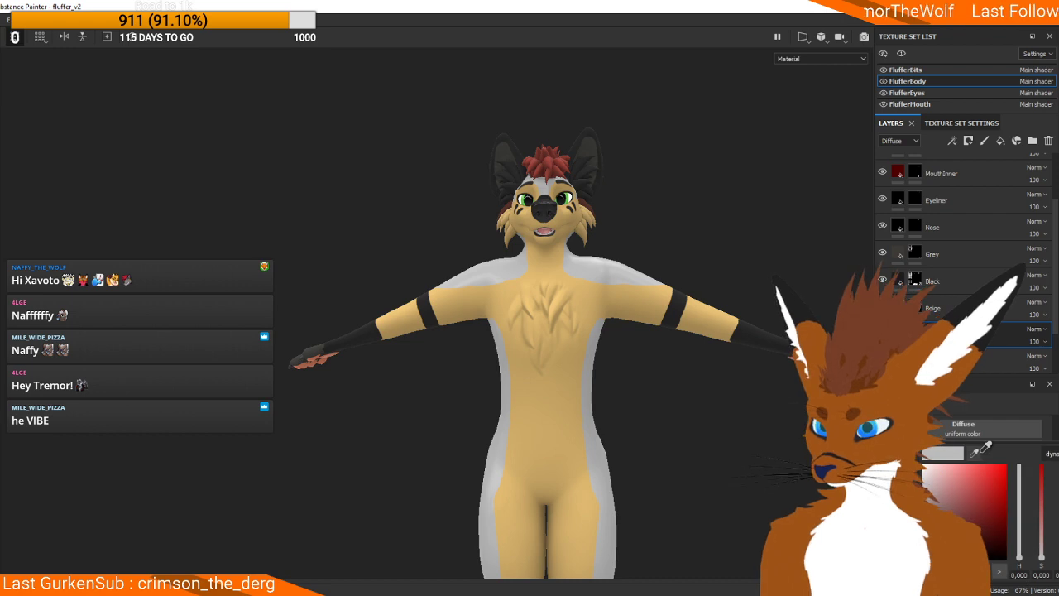
pyautogui.click(974, 453)
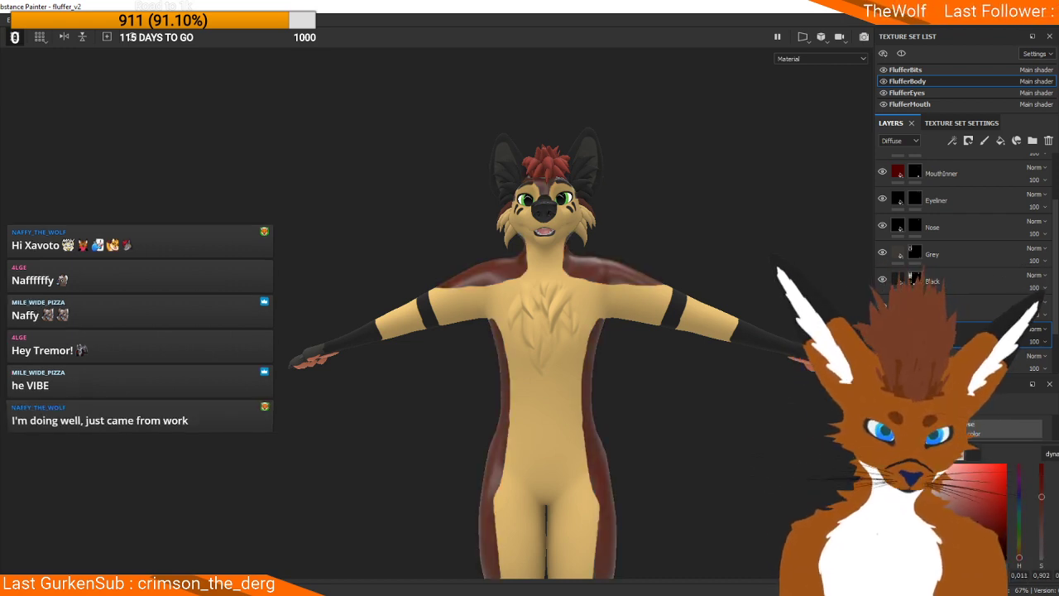
pyautogui.click(974, 453)
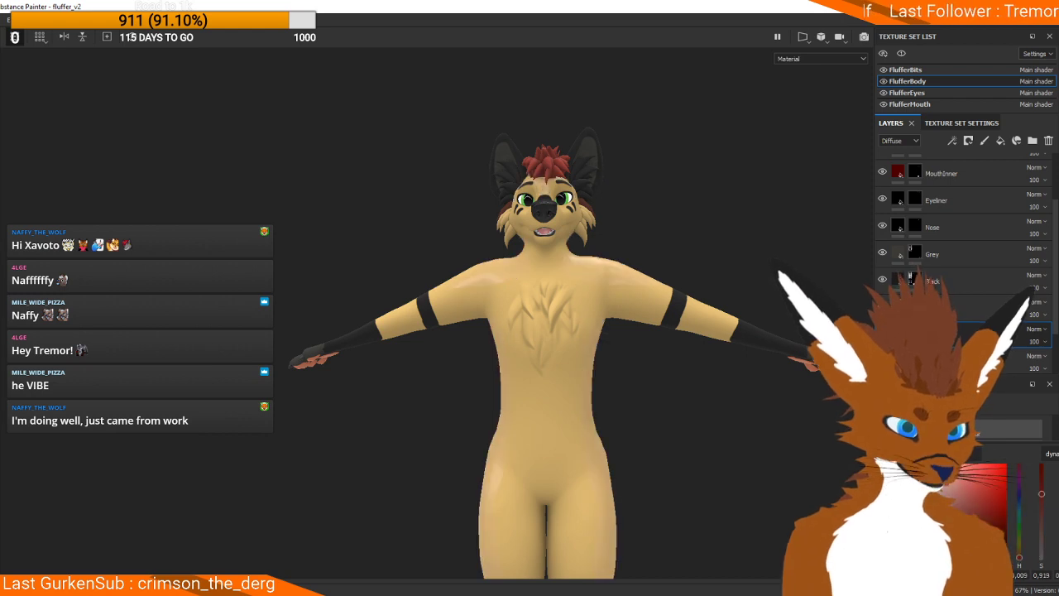
pyautogui.click(989, 521)
pyautogui.click(976, 425)
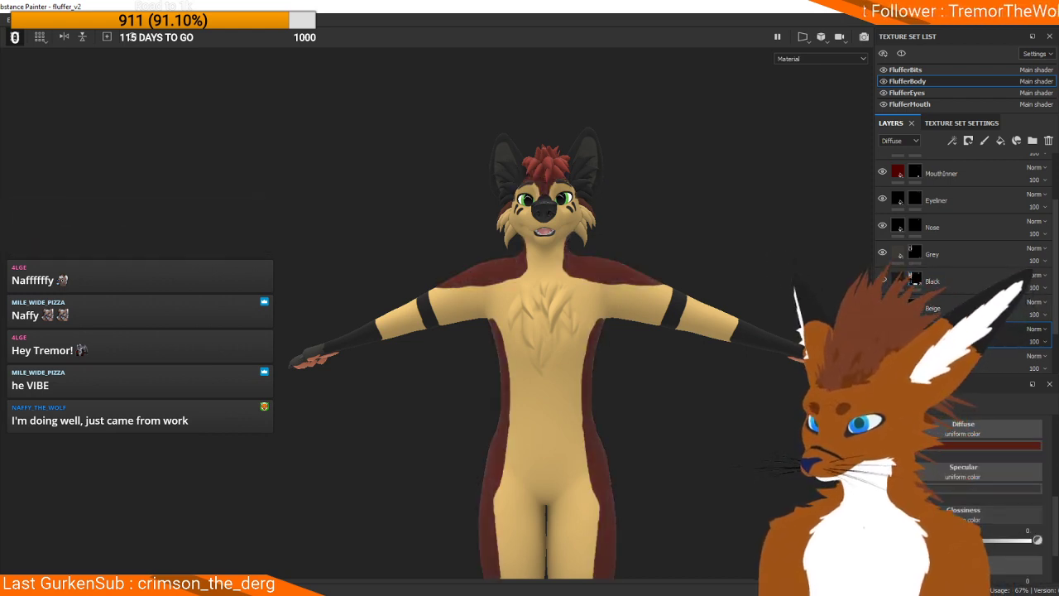
# Step: Name the dark red fill layer DarkerRed and give it a black mask
pyautogui.scroll(-2, 984, 479)
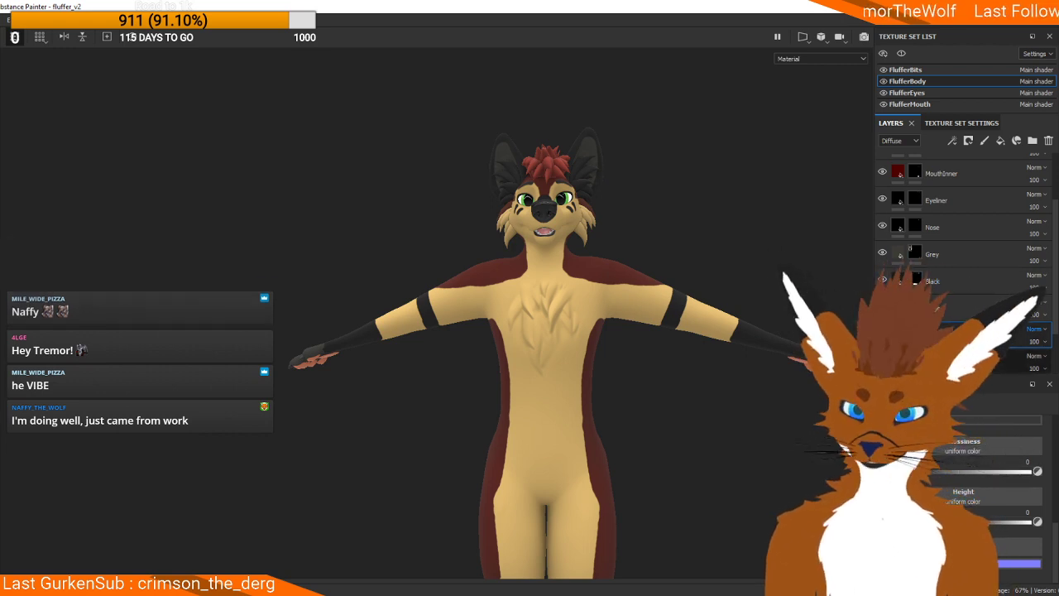
pyautogui.click(968, 144)
pyautogui.click(982, 170)
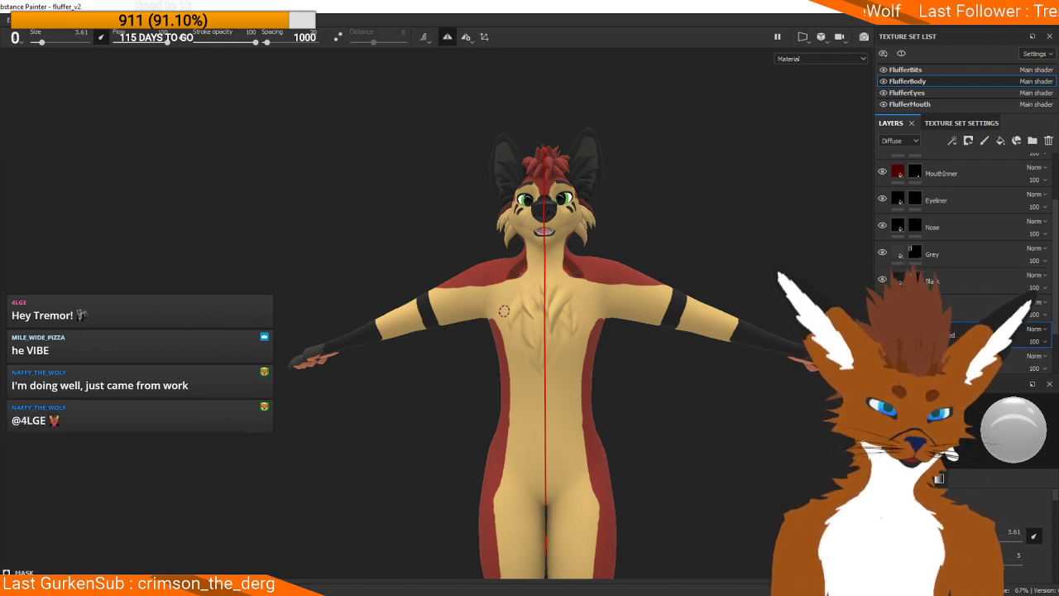
# Step: Paint a dark red border along the neck and the front of the shoulder where the red meets the beige
pyautogui.keyDown('alt'); pyautogui.moveTo(590, 244); pyautogui.dragTo(497, 306); pyautogui.keyUp('alt')
pyautogui.scroll(5, 602, 200)
pyautogui.keyDown('alt'); pyautogui.moveTo(645, 166); pyautogui.dragTo(604, 157); pyautogui.keyUp('alt')
pyautogui.keyDown('alt'); pyautogui.moveTo(612, 136); pyautogui.dragTo(629, 149, button='middle'); pyautogui.keyUp('alt')
pyautogui.scroll(5, 630, 149)
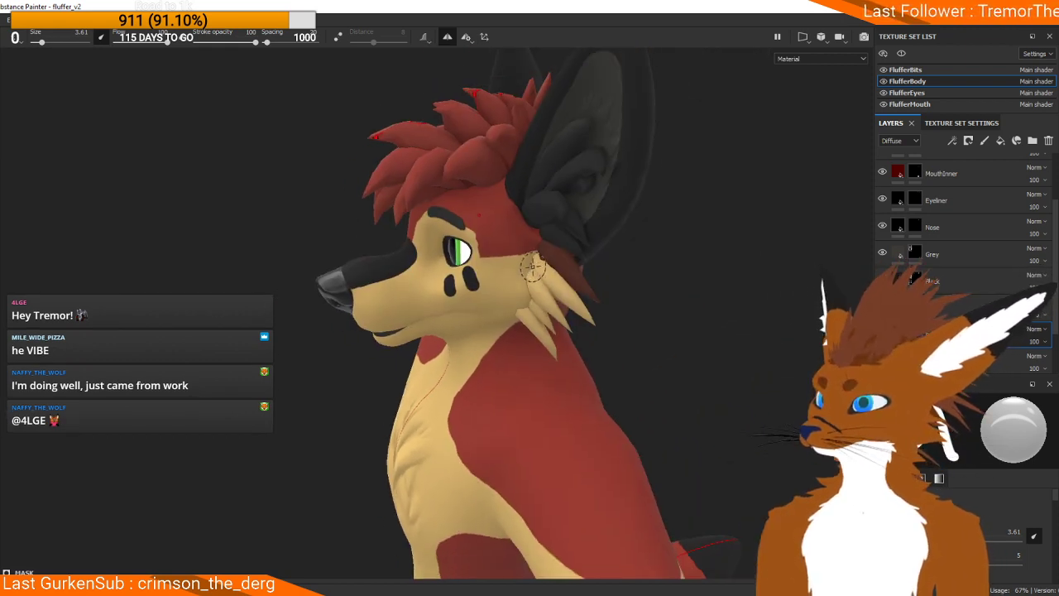
pyautogui.moveTo(406, 227)
pyautogui.mouseDown()
pyautogui.moveTo(546, 241)
pyautogui.moveTo(530, 331)
pyautogui.moveTo(488, 380)
pyautogui.mouseUp()
pyautogui.scroll(-5, 594, 225)
pyautogui.keyDown('alt'); pyautogui.moveTo(488, 380); pyautogui.dragTo(529, 298, button='middle'); pyautogui.keyUp('alt')
pyautogui.keyDown('alt'); pyautogui.moveTo(530, 298); pyautogui.dragTo(529, 321); pyautogui.keyUp('alt')
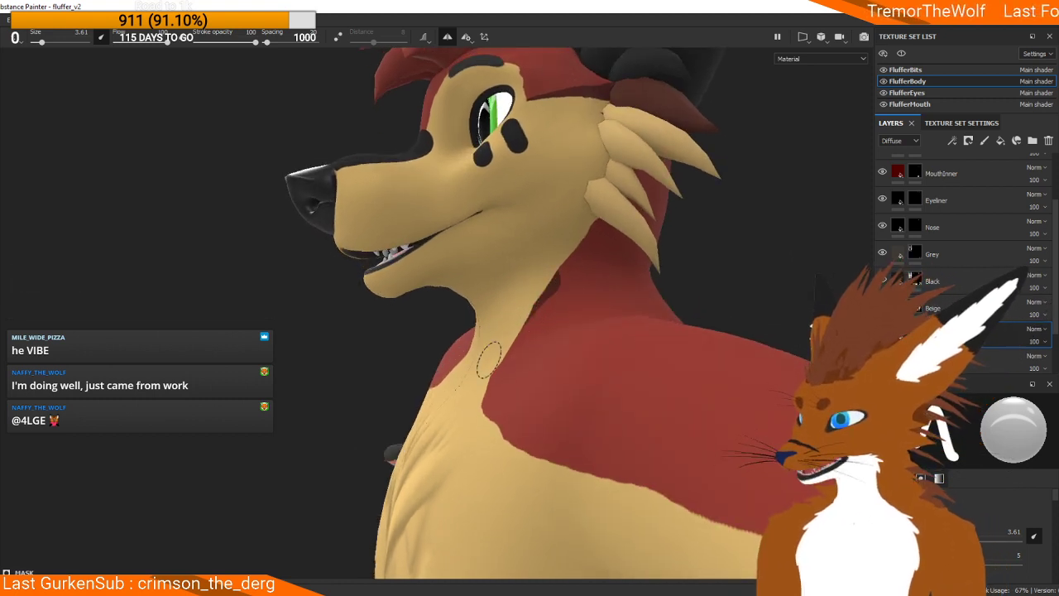
pyautogui.moveTo(488, 422); pyautogui.dragTo(693, 524)
# Step: Continue the dark red border around the upper arm and through the armpit
pyautogui.scroll(-3, 661, 431)
pyautogui.keyDown('alt'); pyautogui.moveTo(631, 348); pyautogui.dragTo(631, 99, button='middle'); pyautogui.keyUp('alt')
pyautogui.scroll(3, 631, 248)
pyautogui.moveTo(777, 311)
pyautogui.keyDown('alt'); pyautogui.mouseDown()
pyautogui.moveTo(461, 382)
pyautogui.moveTo(529, 429)
pyautogui.moveTo(589, 446)
pyautogui.moveTo(394, 419)
pyautogui.moveTo(349, 321)
pyautogui.moveTo(351, 357)
pyautogui.moveTo(502, 411)
pyautogui.moveTo(558, 383)
pyautogui.moveTo(576, 330)
pyautogui.moveTo(612, 339)
pyautogui.mouseUp(); pyautogui.keyUp('alt')
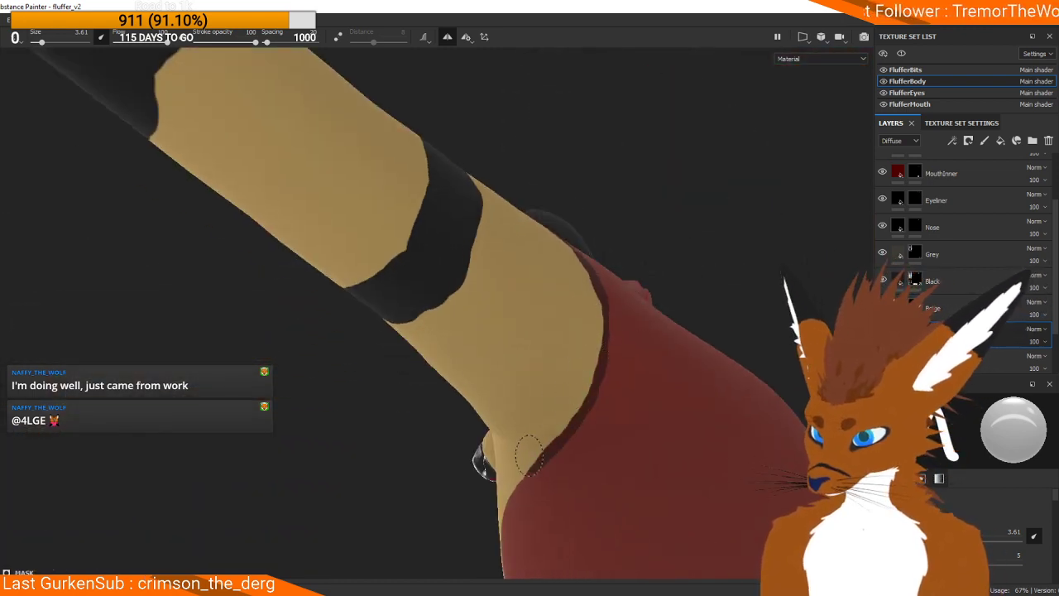
pyautogui.keyDown('alt'); pyautogui.moveTo(495, 486); pyautogui.dragTo(643, 337); pyautogui.keyUp('alt')
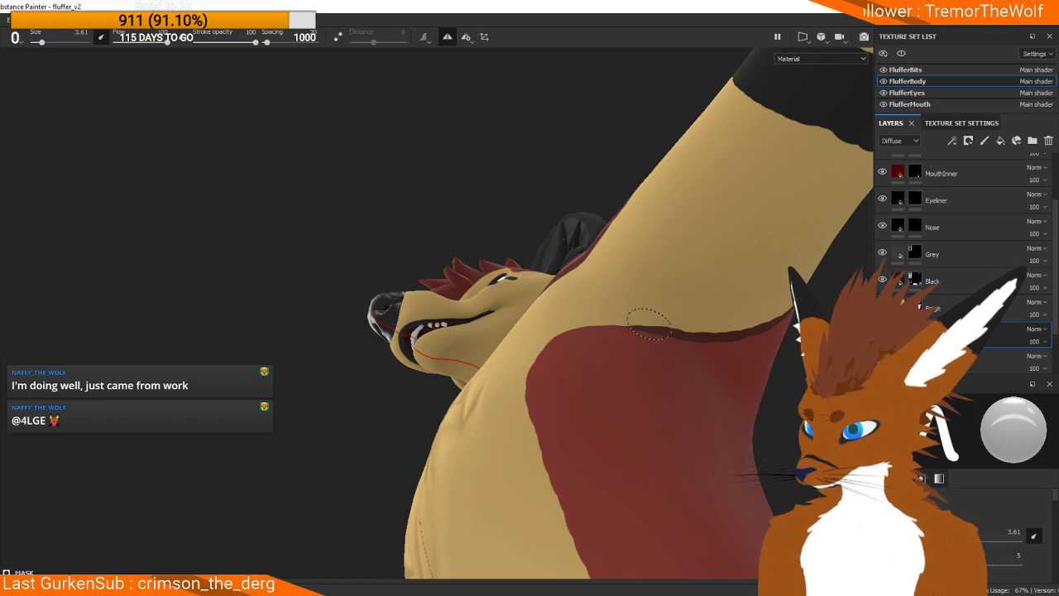
# Step: Paint the dark red border down the side of the torso and around the front and lower edge of the thigh's red patch
pyautogui.moveTo(533, 449)
pyautogui.keyDown('alt'); pyautogui.mouseDown()
pyautogui.moveTo(564, 391)
pyautogui.moveTo(551, 336)
pyautogui.moveTo(560, 347)
pyautogui.mouseUp(); pyautogui.keyUp('alt')
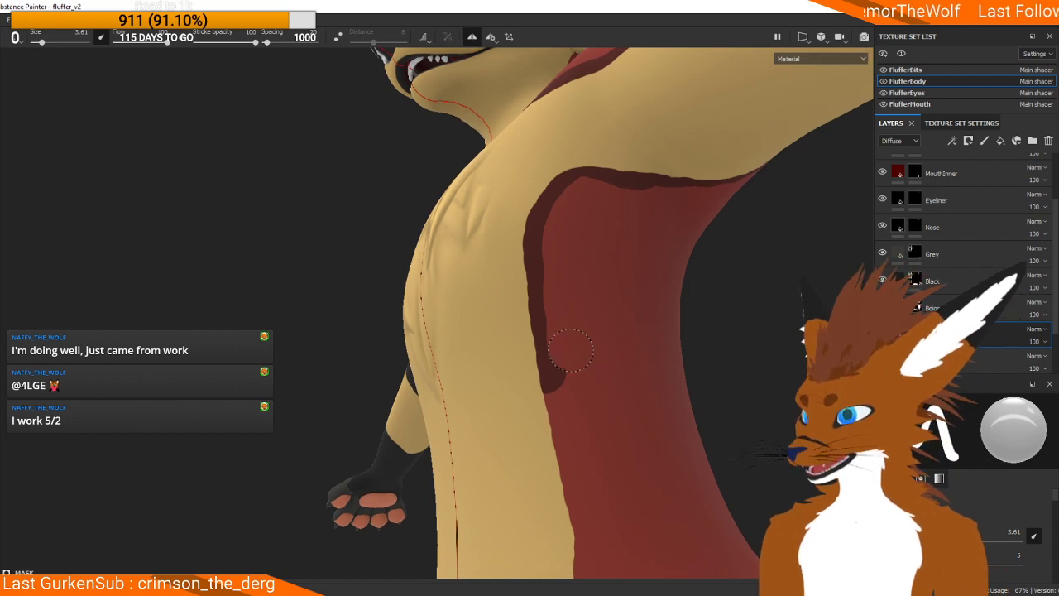
pyautogui.moveTo(568, 444)
pyautogui.keyDown('alt'); pyautogui.mouseDown()
pyautogui.moveTo(558, 402)
pyautogui.moveTo(575, 288)
pyautogui.moveTo(525, 245)
pyautogui.mouseUp(); pyautogui.keyUp('alt')
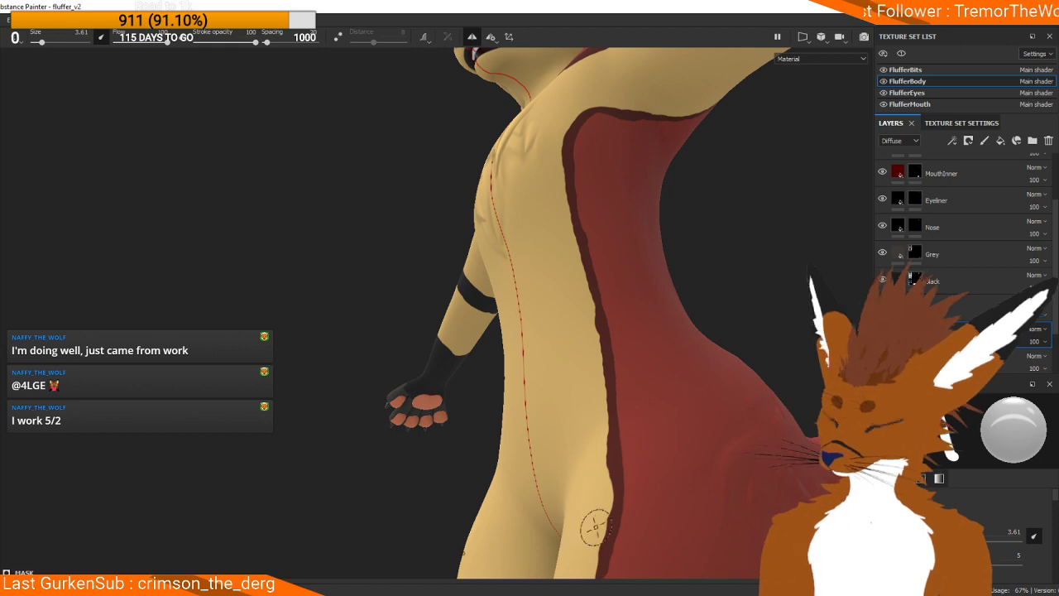
pyautogui.keyDown('alt'); pyautogui.moveTo(594, 526); pyautogui.dragTo(576, 273); pyautogui.keyUp('alt')
pyautogui.keyDown('alt'); pyautogui.moveTo(582, 356); pyautogui.dragTo(499, 353); pyautogui.keyUp('alt')
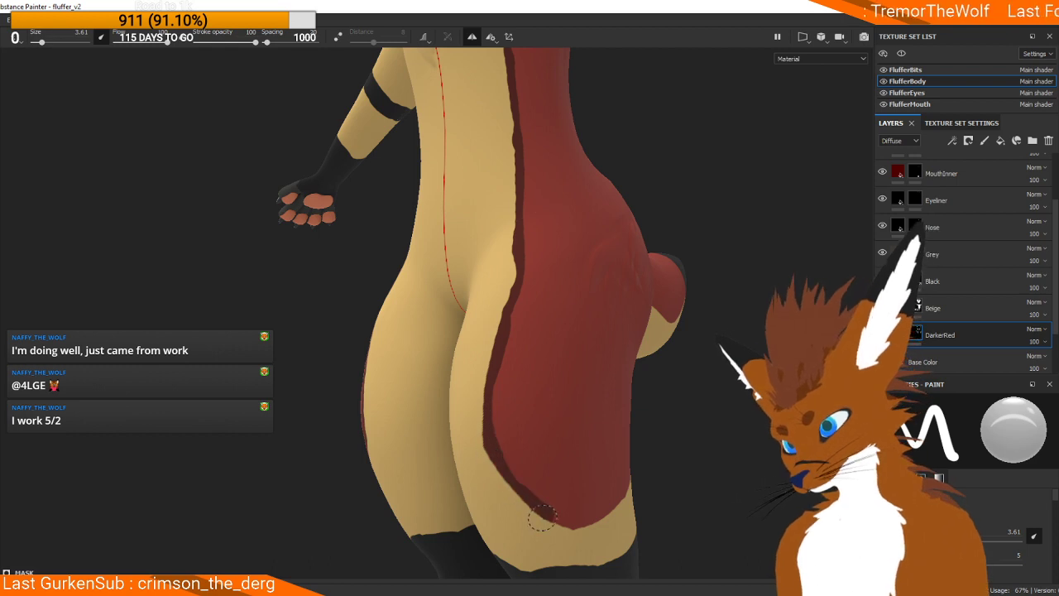
pyautogui.click(620, 504)
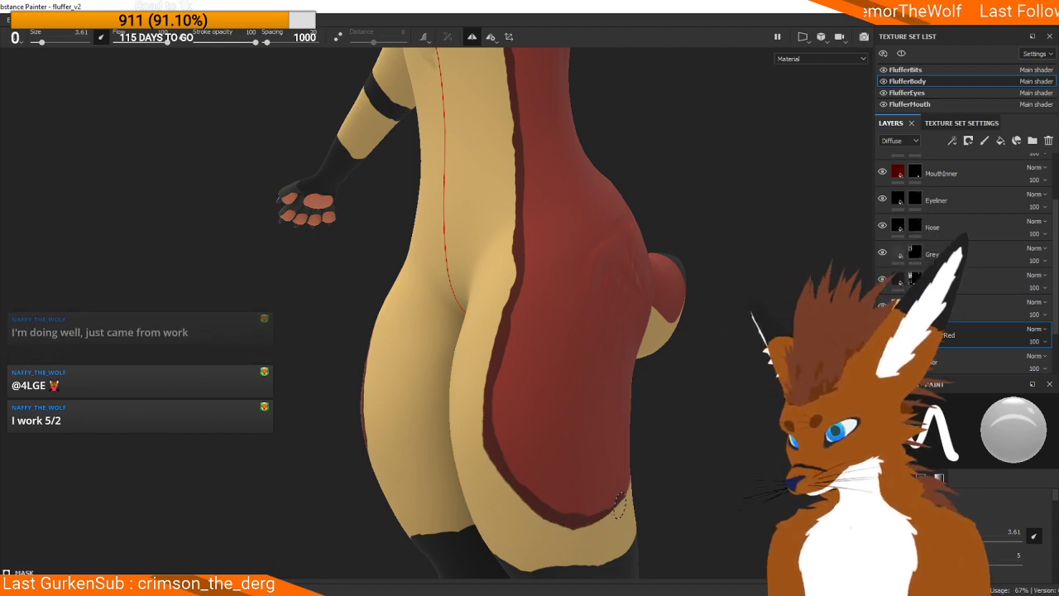
# Step: Carry the dark red border up the back of the thigh to the base of the tail
pyautogui.keyDown('alt'); pyautogui.moveTo(631, 500); pyautogui.dragTo(537, 412); pyautogui.keyUp('alt')
pyautogui.moveTo(538, 412)
pyautogui.keyDown('alt'); pyautogui.mouseDown(button='middle')
pyautogui.moveTo(483, 423)
pyautogui.moveTo(310, 417)
pyautogui.mouseUp(button='middle'); pyautogui.keyUp('alt')
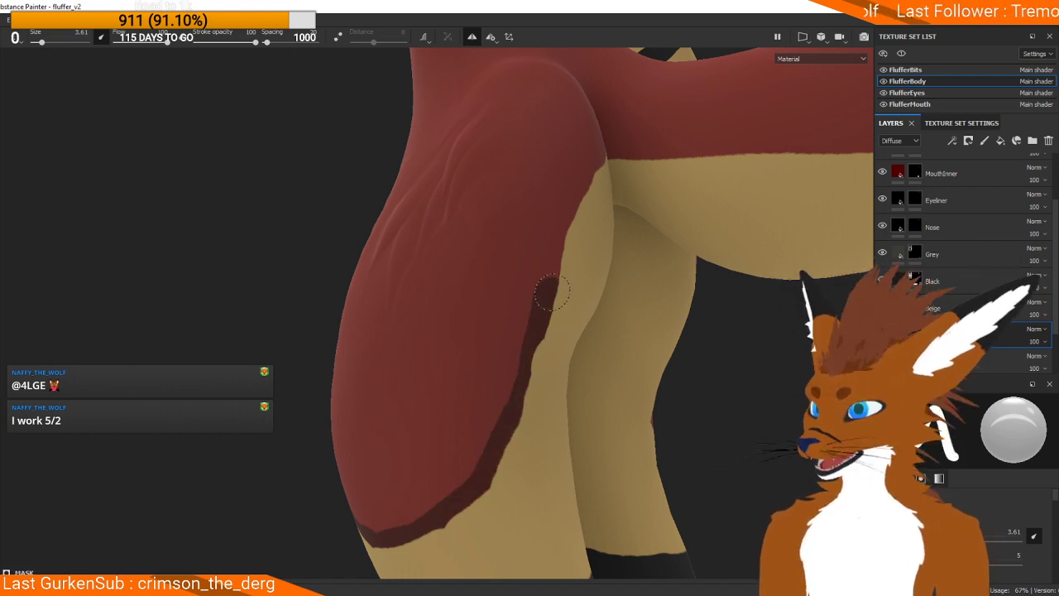
pyautogui.keyDown('alt'); pyautogui.moveTo(496, 381); pyautogui.dragTo(425, 382); pyautogui.keyUp('alt')
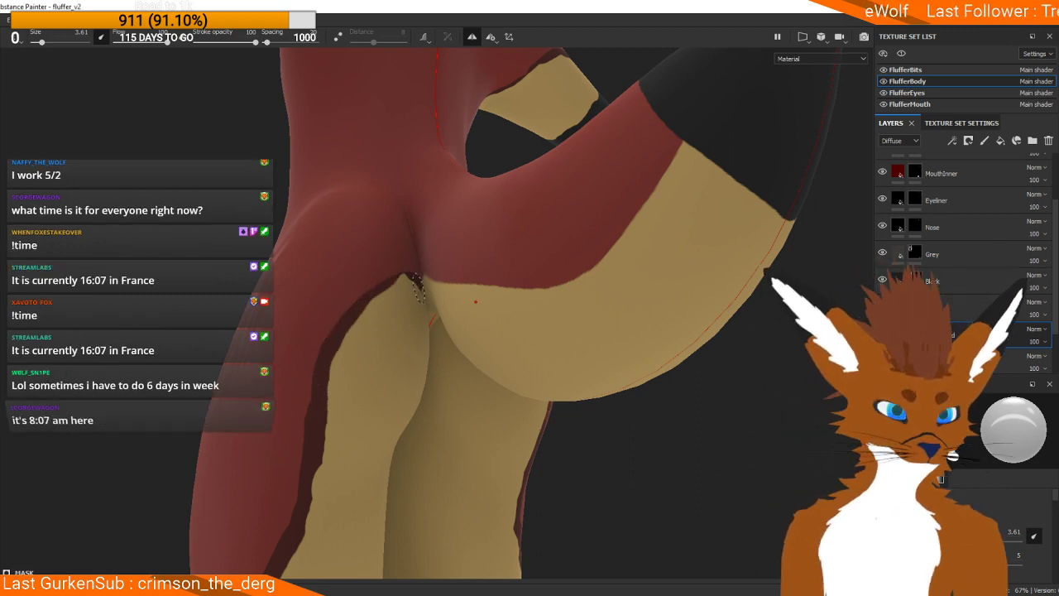
# Step: Paint a dark red border along the side of the tail between the red and beige, up to the black tip
pyautogui.keyDown('alt'); pyautogui.moveTo(475, 301); pyautogui.dragTo(541, 307); pyautogui.keyUp('alt')
pyautogui.keyDown('alt'); pyautogui.moveTo(542, 325); pyautogui.dragTo(543, 360, button='middle'); pyautogui.keyUp('alt')
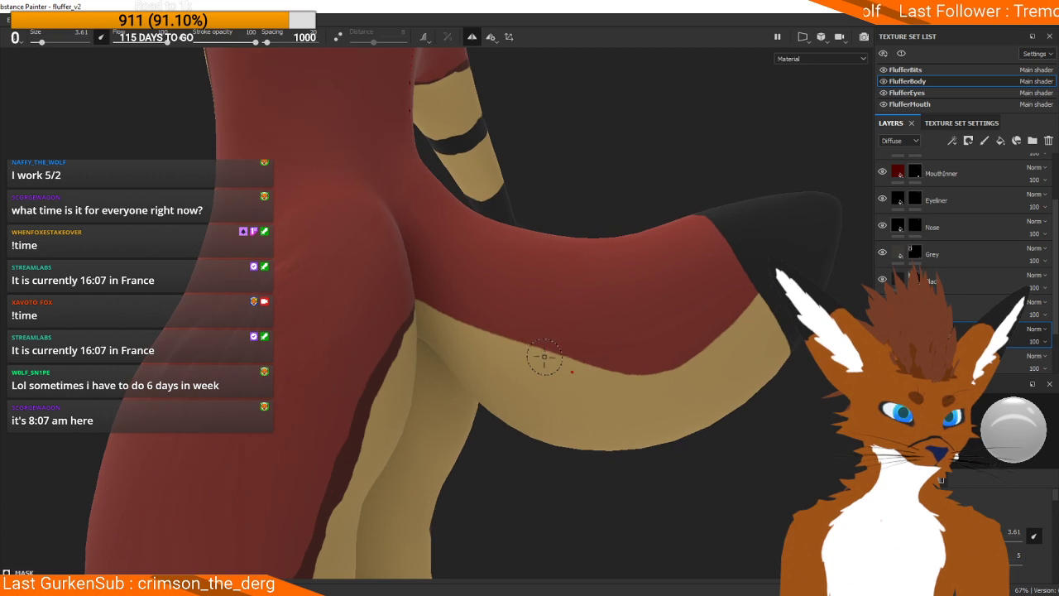
pyautogui.keyDown('alt'); pyautogui.moveTo(541, 362); pyautogui.dragTo(543, 350); pyautogui.keyUp('alt')
pyautogui.keyDown('alt'); pyautogui.moveTo(419, 352); pyautogui.dragTo(345, 328); pyautogui.keyUp('alt')
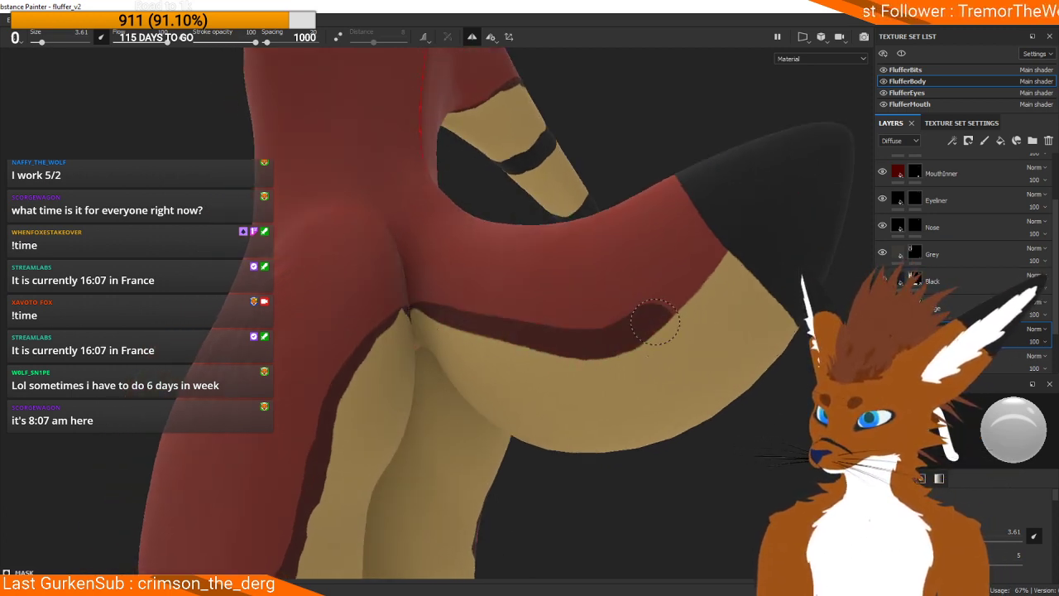
pyautogui.keyDown('alt'); pyautogui.moveTo(705, 248); pyautogui.dragTo(728, 317); pyautogui.keyUp('alt')
# Step: Compare the whole avatar from the front with the Faelan male wolf reference sheet
pyautogui.scroll(-6, 724, 304)
pyautogui.keyDown('alt'); pyautogui.moveTo(637, 280); pyautogui.dragTo(555, 359, button='middle'); pyautogui.keyUp('alt')
pyautogui.keyDown('alt'); pyautogui.moveTo(553, 357); pyautogui.dragTo(536, 386); pyautogui.keyUp('alt')
pyautogui.scroll(-2, 536, 385)
pyautogui.scroll(4, 536, 385)
pyautogui.keyDown('alt'); pyautogui.moveTo(536, 386); pyautogui.dragTo(498, 325, button='middle'); pyautogui.keyUp('alt')
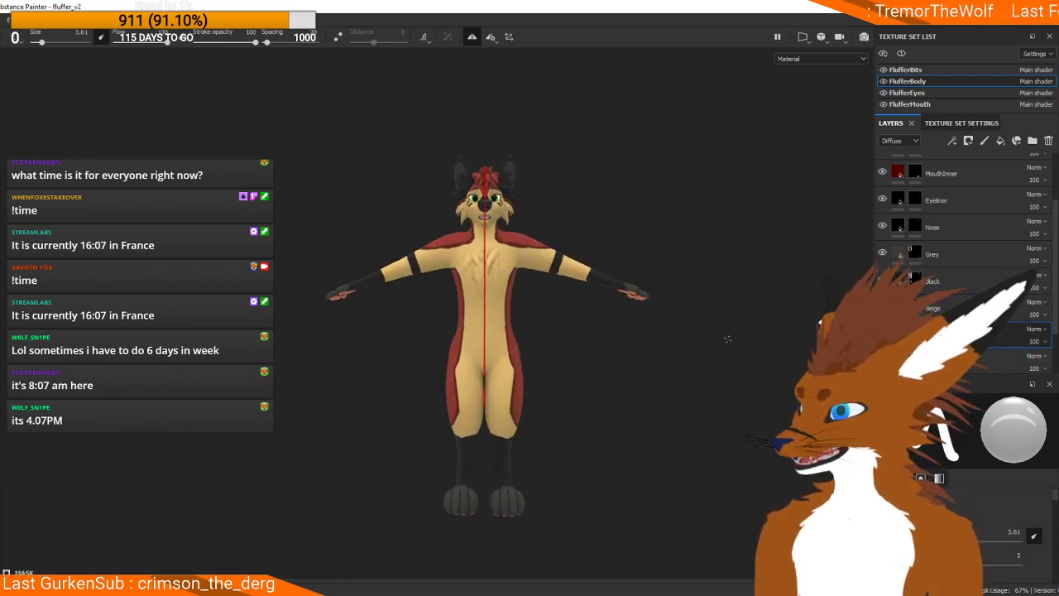
pyautogui.moveTo(0, 51)
pyautogui.mouseDown()
pyautogui.moveTo(468, 52)
pyautogui.moveTo(697, 137)
pyautogui.moveTo(855, 3)
pyautogui.moveTo(586, 2)
pyautogui.moveTo(832, 104)
pyautogui.moveTo(853, 169)
pyautogui.mouseUp()
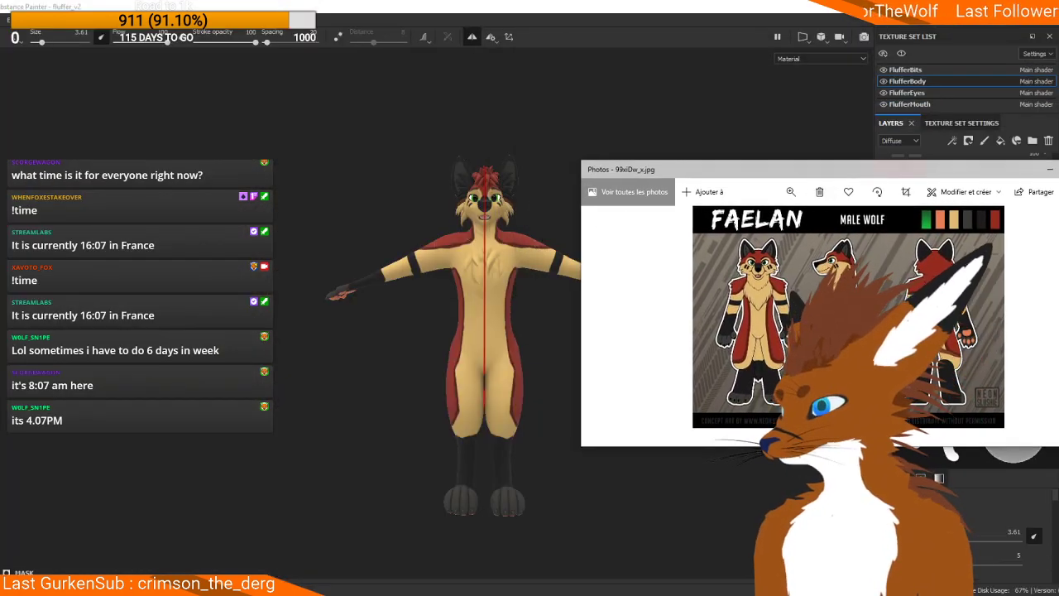
pyautogui.scroll(3, 498, 189)
pyautogui.scroll(5, 498, 189)
pyautogui.keyDown('alt'); pyautogui.moveTo(488, 217); pyautogui.dragTo(481, 153, button='middle'); pyautogui.keyUp('alt')
pyautogui.keyDown('shift'); pyautogui.moveTo(476, 339); pyautogui.dragTo(445, 339, button='right'); pyautogui.keyUp('shift')
pyautogui.keyDown('alt'); pyautogui.moveTo(445, 339); pyautogui.dragTo(372, 357); pyautogui.keyUp('alt')
pyautogui.scroll(-3, 347, 360)
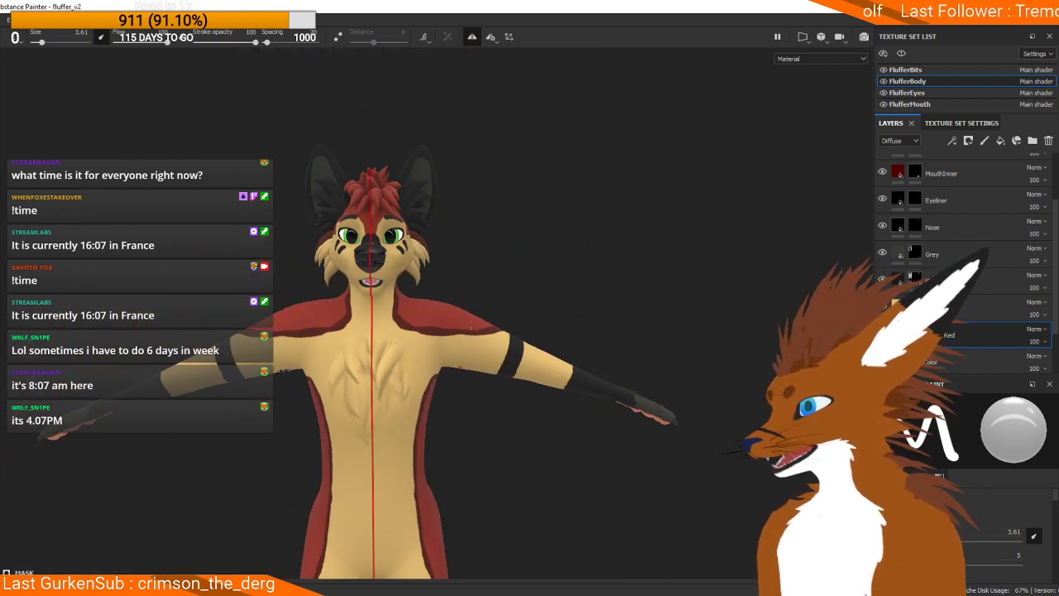
# Step: Examine the dark red borders along the shoulders, tail and back of the thigh
pyautogui.scroll(3, 347, 360)
pyautogui.keyDown('alt'); pyautogui.moveTo(233, 344); pyautogui.dragTo(435, 179); pyautogui.keyUp('alt')
pyautogui.keyDown('alt'); pyautogui.moveTo(323, 354); pyautogui.dragTo(538, 311); pyautogui.keyUp('alt')
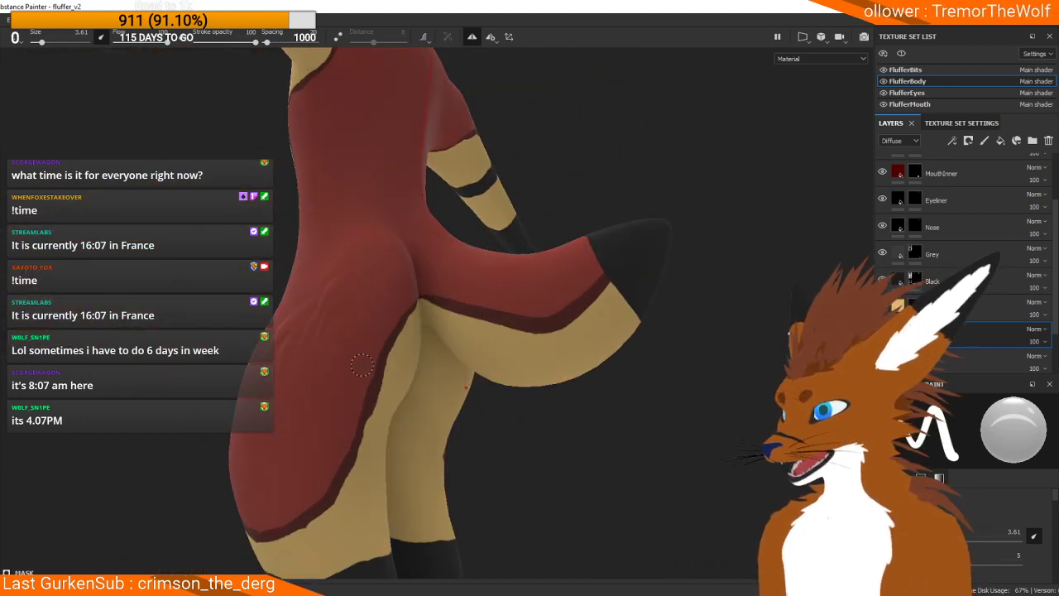
pyautogui.keyDown('alt'); pyautogui.moveTo(364, 365); pyautogui.dragTo(451, 248, button='middle'); pyautogui.keyUp('alt')
pyautogui.scroll(5, 366, 350)
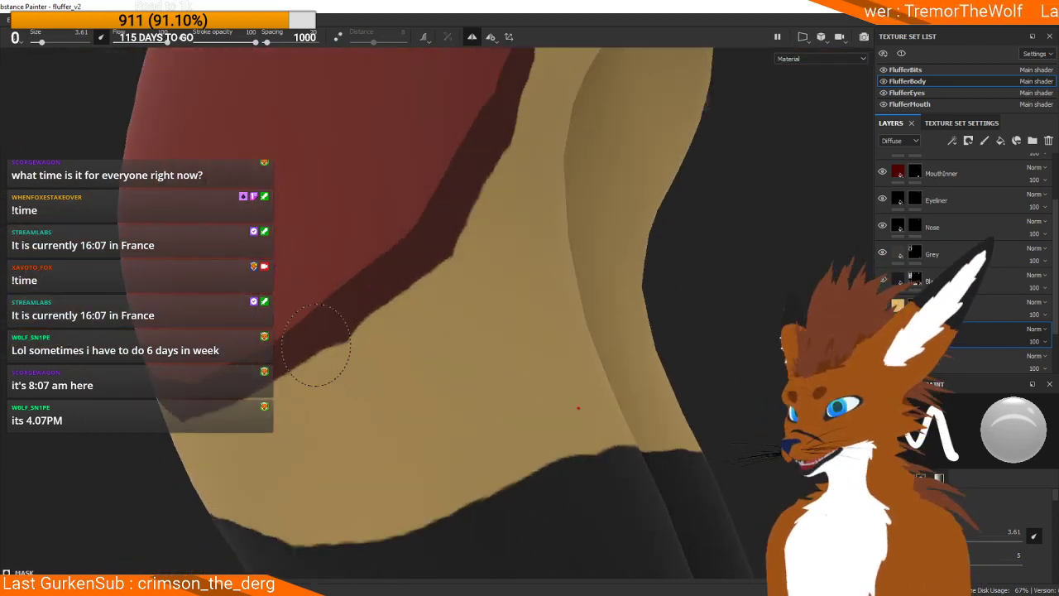
pyautogui.scroll(-5, 302, 370)
pyautogui.keyDown('alt'); pyautogui.moveTo(306, 386); pyautogui.dragTo(380, 389); pyautogui.keyUp('alt')
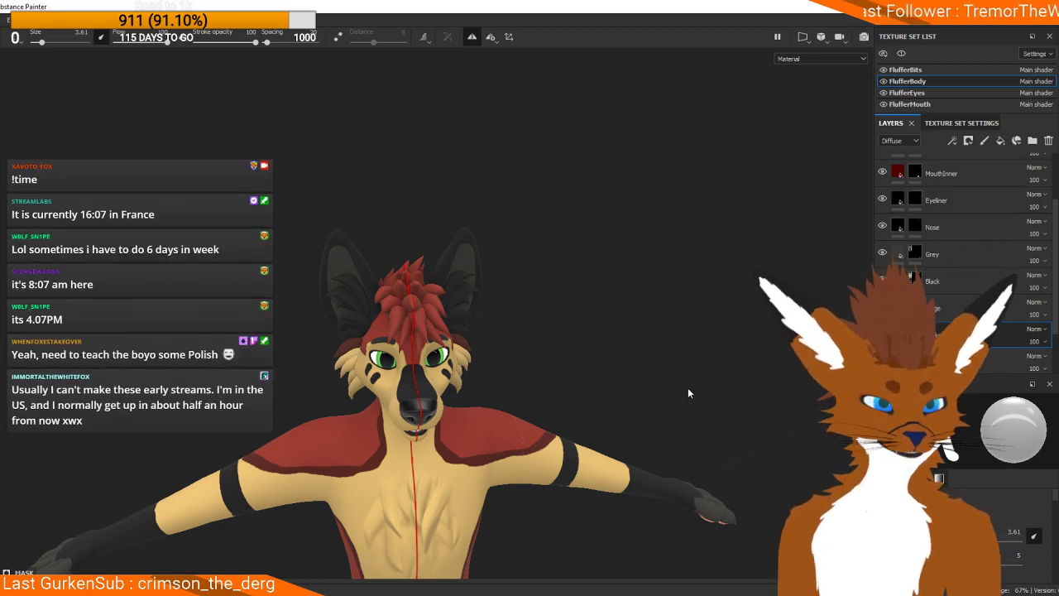
# Step: Switch to the Photos window with the Faelan reference sheet and put it away
pyautogui.hotkey('alt', 'Tab')
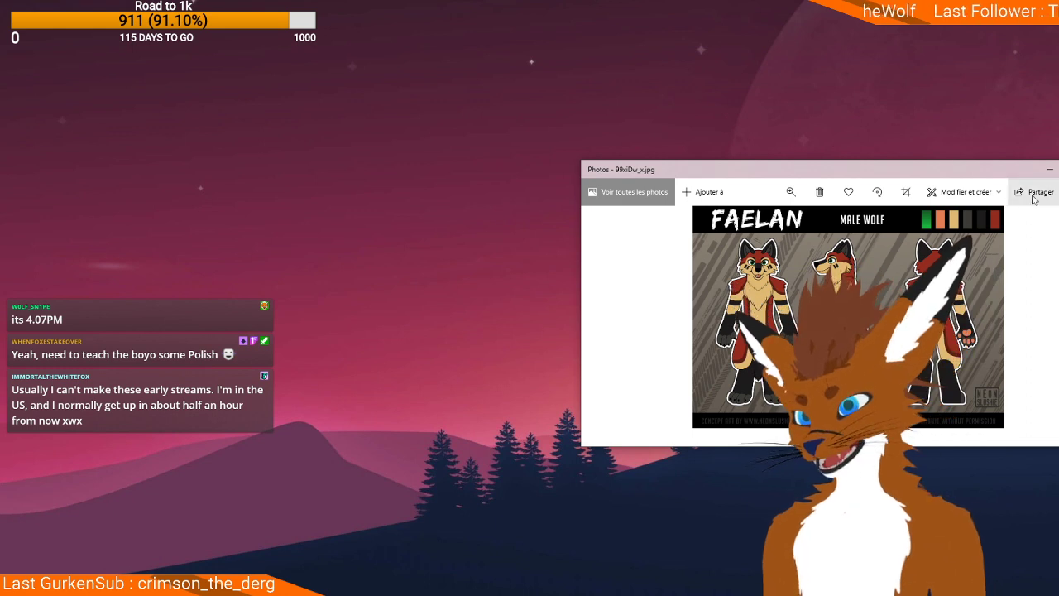
pyautogui.moveTo(966, 169); pyautogui.dragTo(806, 157)
pyautogui.click(945, 158)
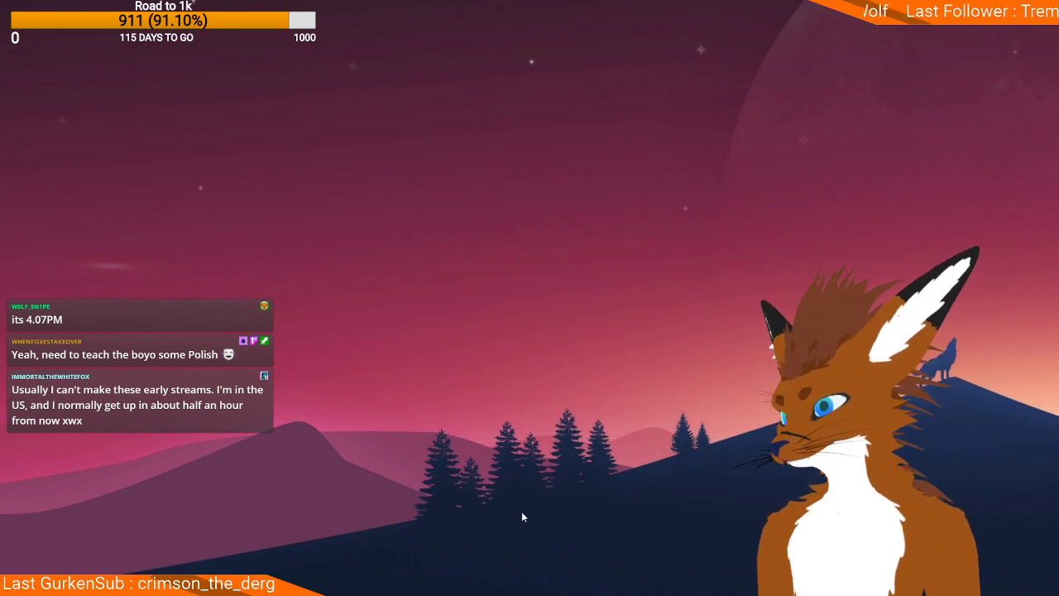
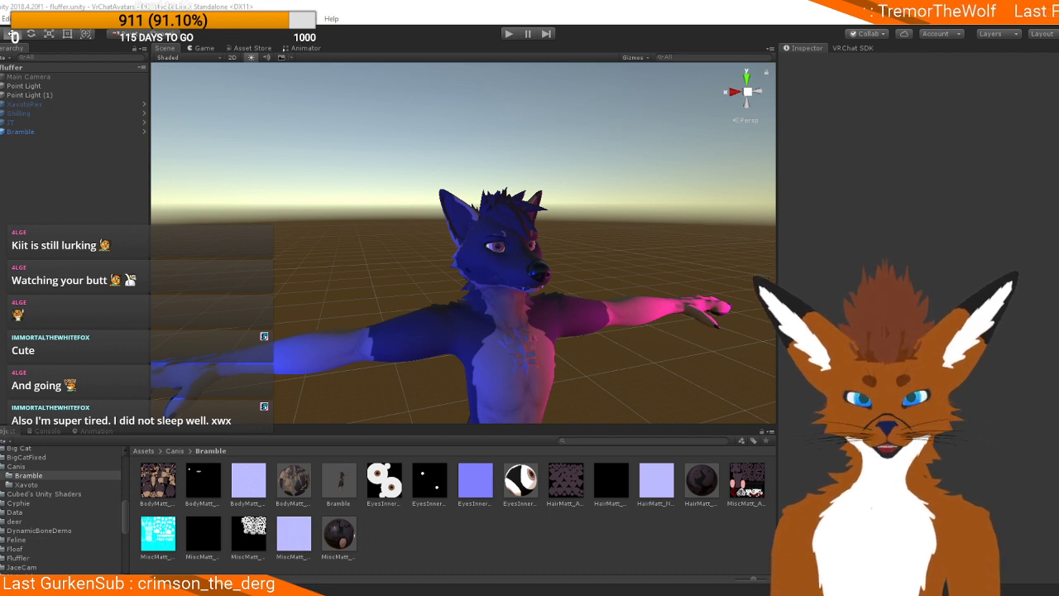
# Step: In Unity, bring more of the Bramble avatar into the scene view and select Bramble in the scene hierarchy
pyautogui.scroll(3, 571, 265)
pyautogui.scroll(-5, 551, 215)
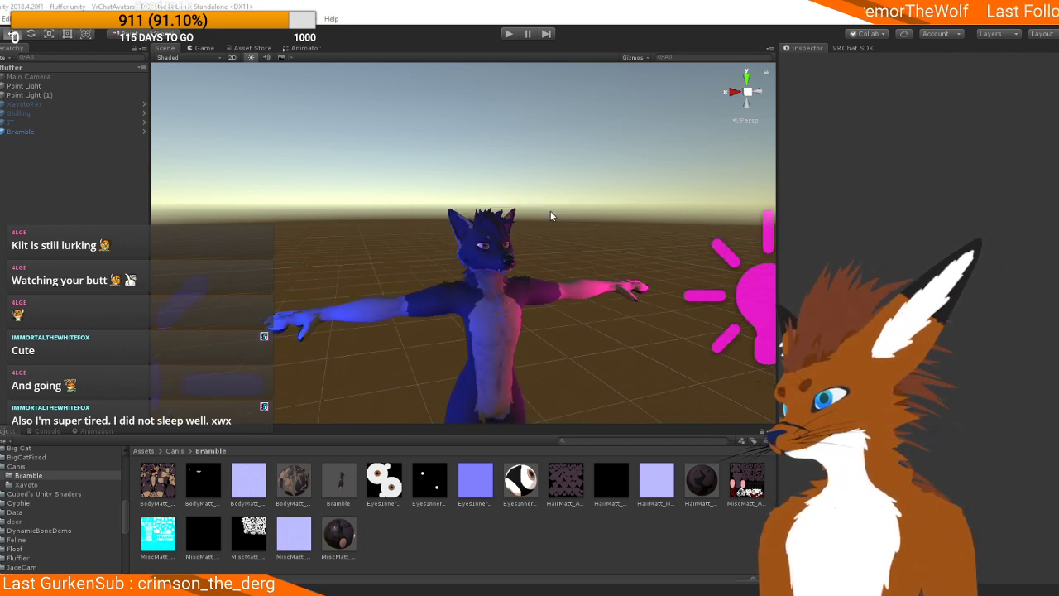
pyautogui.scroll(-1, 533, 255)
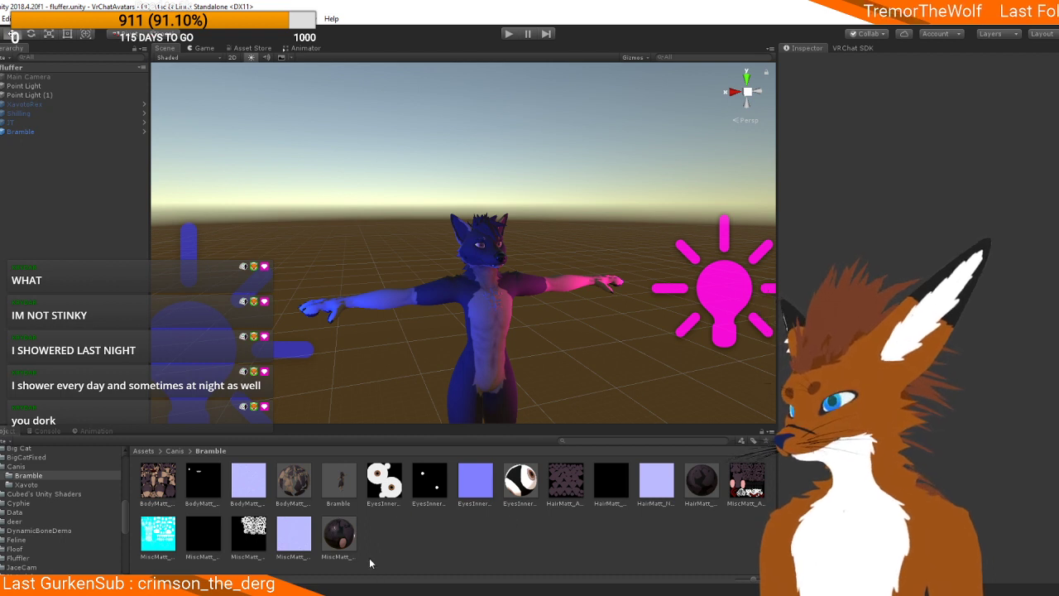
pyautogui.click(18, 132)
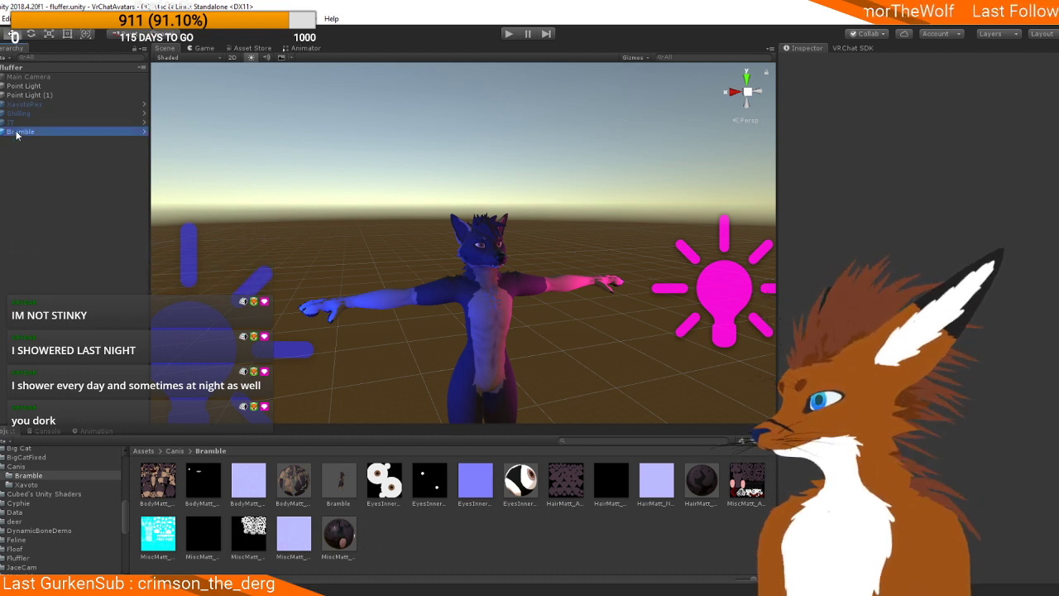
pyautogui.rightClick(65, 133)
pyautogui.click(1, 205)
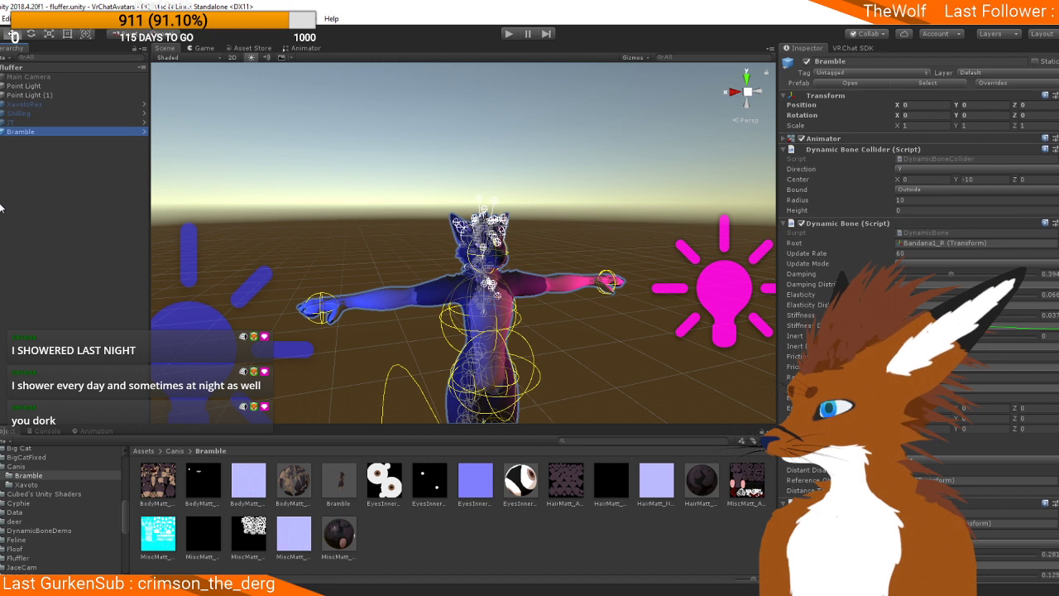
# Step: Open the Bramble prefab asset for editing and collapse its bone hierarchy
pyautogui.rightClick(29, 131)
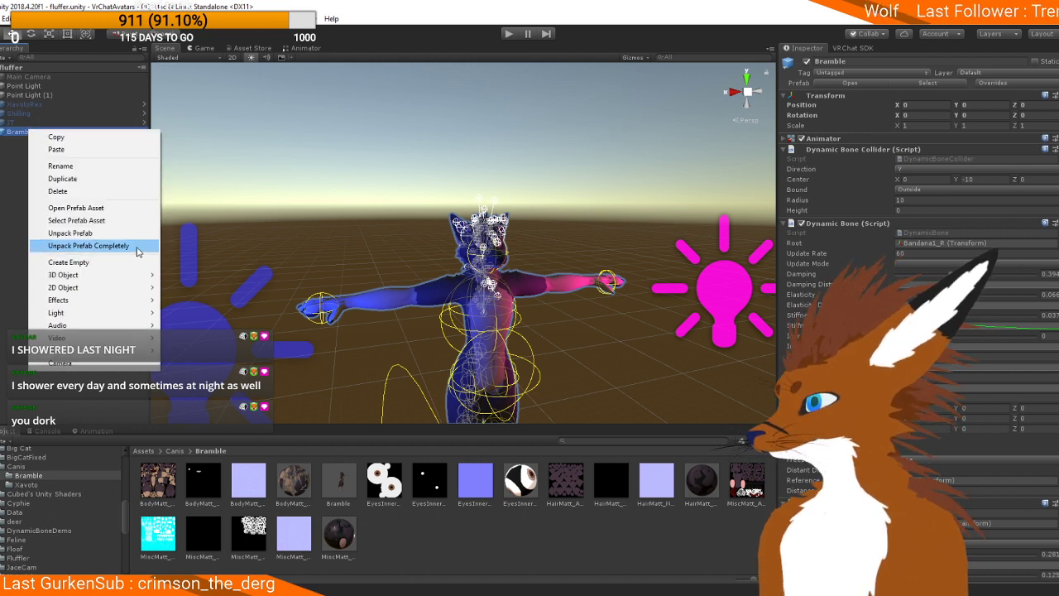
pyautogui.click(86, 208)
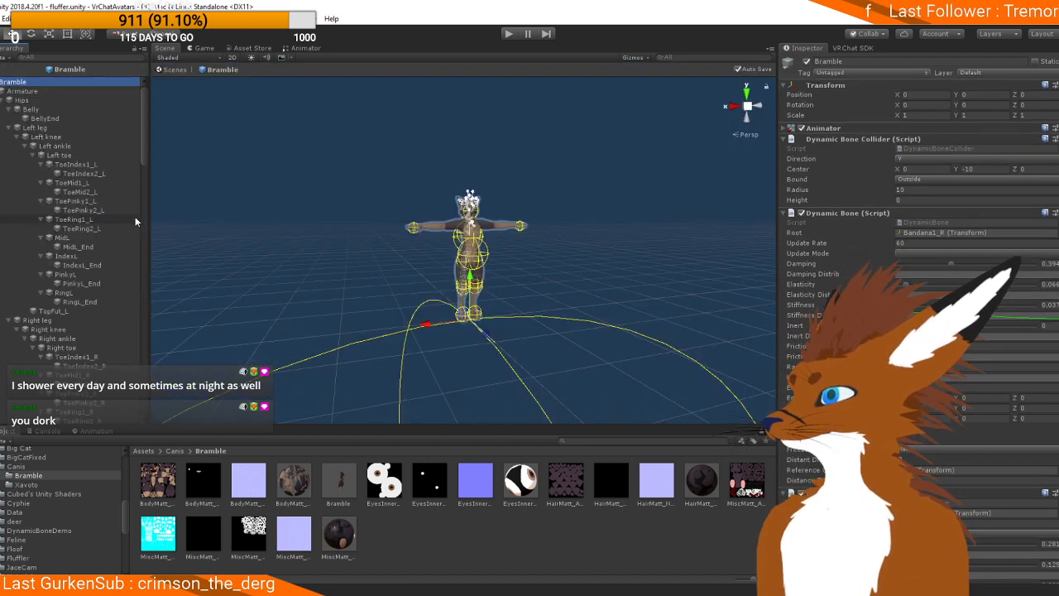
pyautogui.click(1, 81)
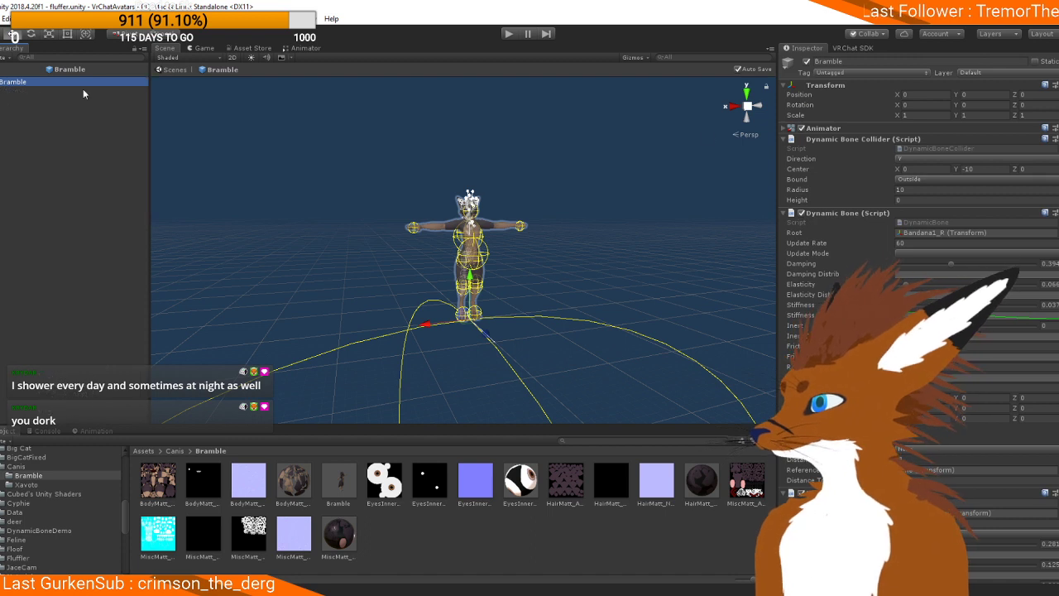
# Step: Set the scale of the Bramble prefab root to 0.97 on X, Y and Z
pyautogui.click(937, 115)
pyautogui.write('0.8')
pyautogui.press('BackSpace')
pyautogui.write('97')
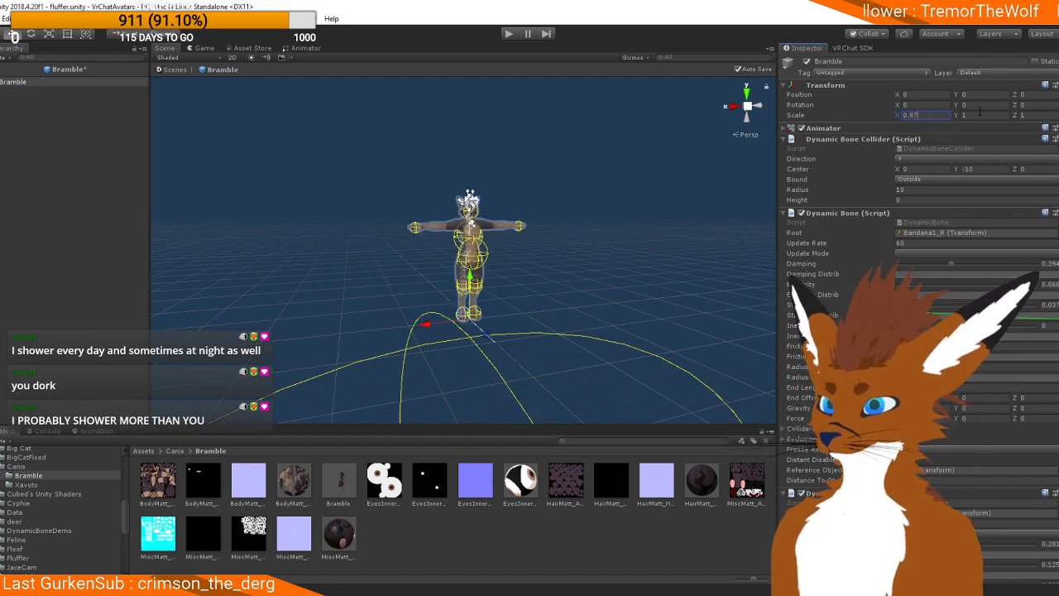
pyautogui.click(976, 115)
pyautogui.write('0.97')
pyautogui.click(1045, 115)
pyautogui.write('0.97')
# Step: Expand the Bramble root, select the Body mesh and frame it in the scene view
pyautogui.click(3, 82)
pyautogui.click(2, 91)
pyautogui.click(16, 102)
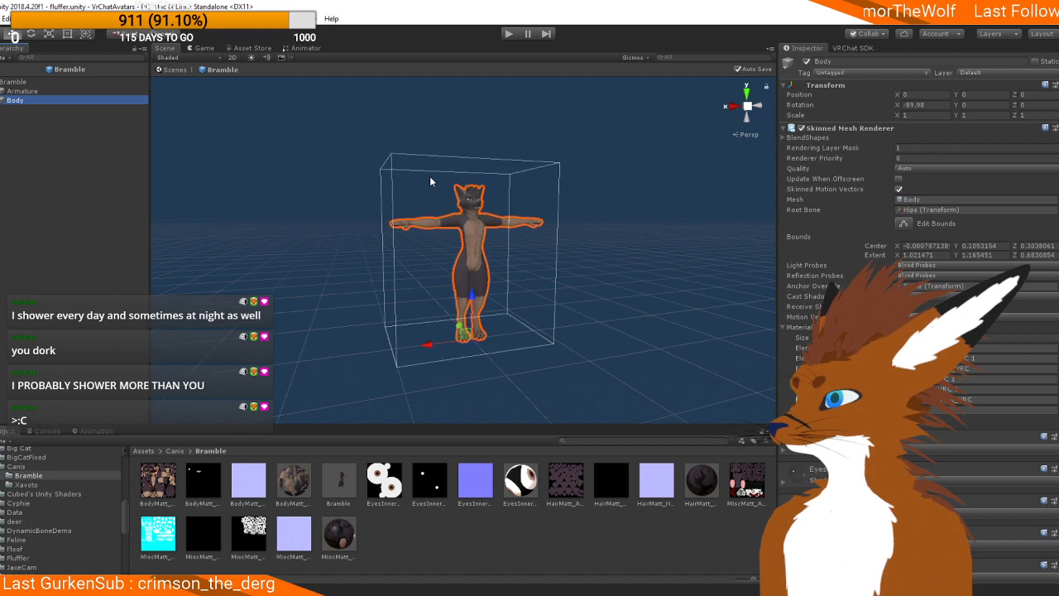
pyautogui.press('f')
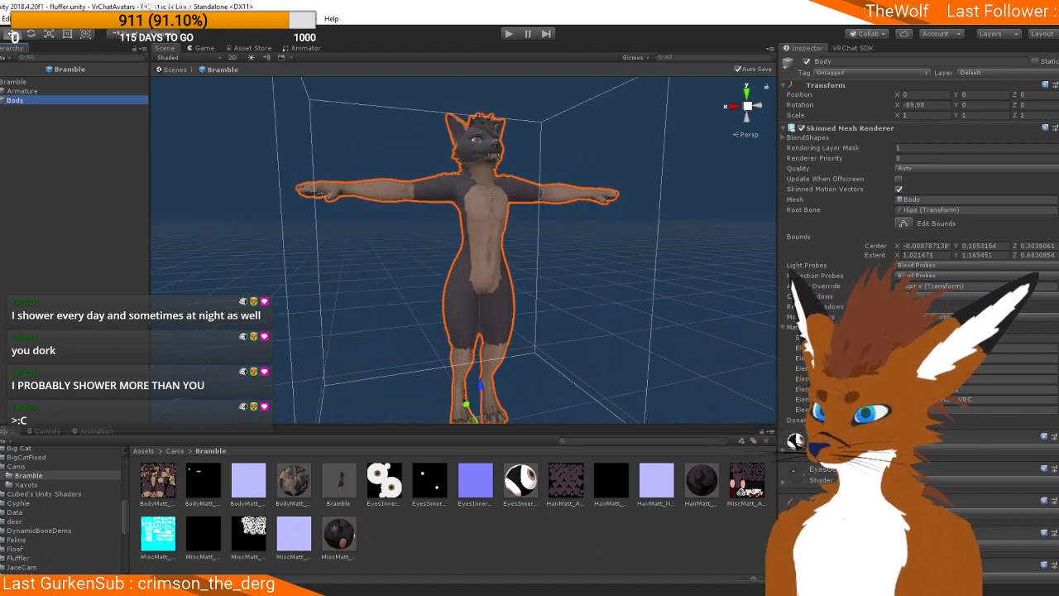
# Step: Select the Bramble root and collapse all of its Dynamic Bone components to reach the VRC Avatar Descriptor
pyautogui.click(22, 82)
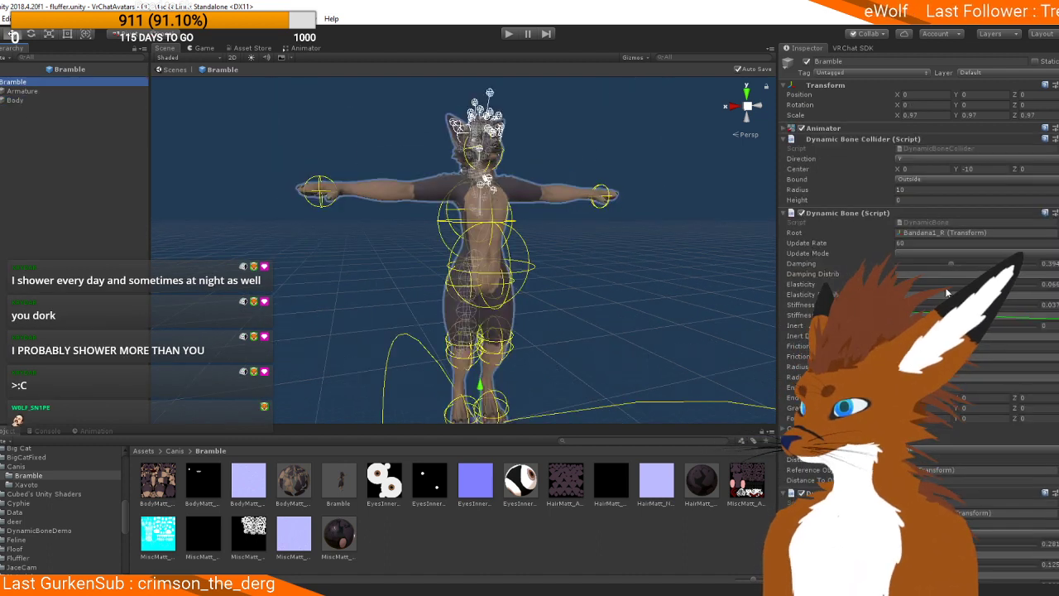
pyautogui.click(782, 139)
pyautogui.click(782, 150)
pyautogui.click(783, 160)
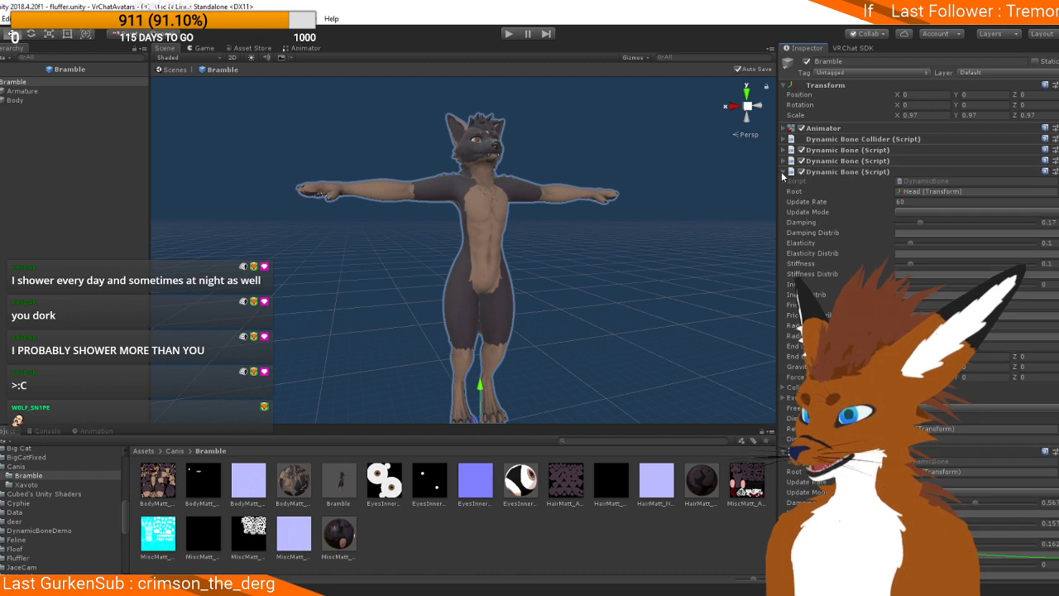
pyautogui.click(783, 171)
pyautogui.click(782, 182)
pyautogui.click(783, 193)
pyautogui.click(782, 203)
pyautogui.click(782, 214)
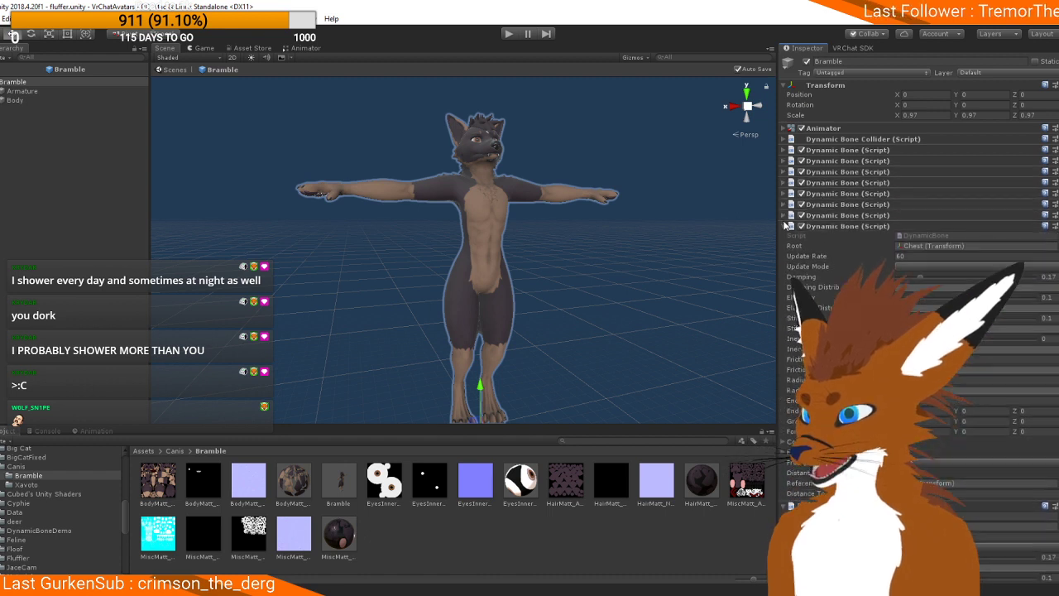
pyautogui.click(782, 226)
pyautogui.click(782, 237)
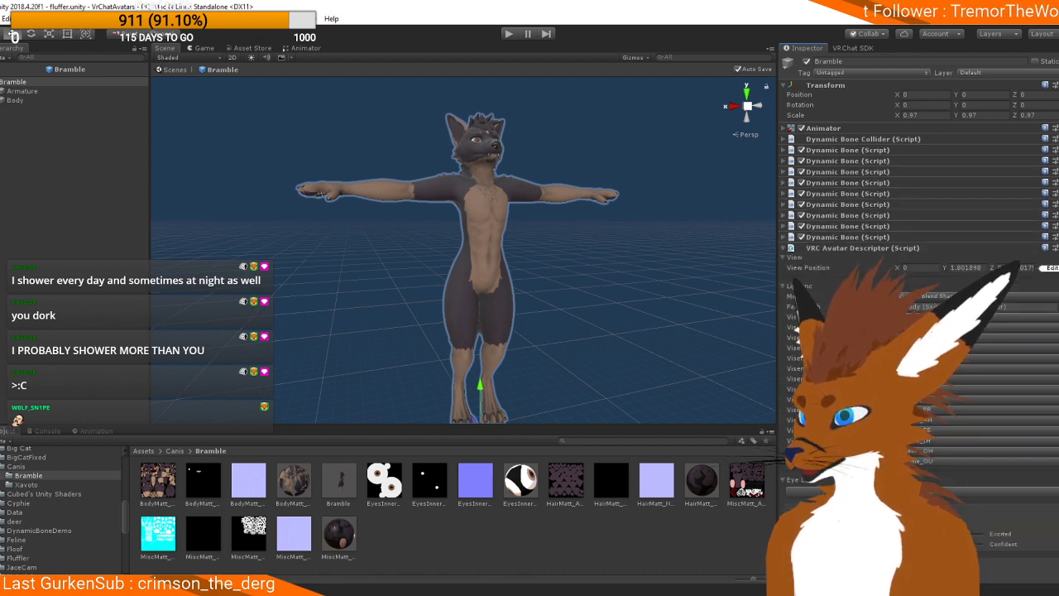
# Step: Edit the avatar descriptor's view position, lowering it to eye level at Y 1.756799 and adjusting Z to 0.1015506
pyautogui.scroll(5, 492, 134)
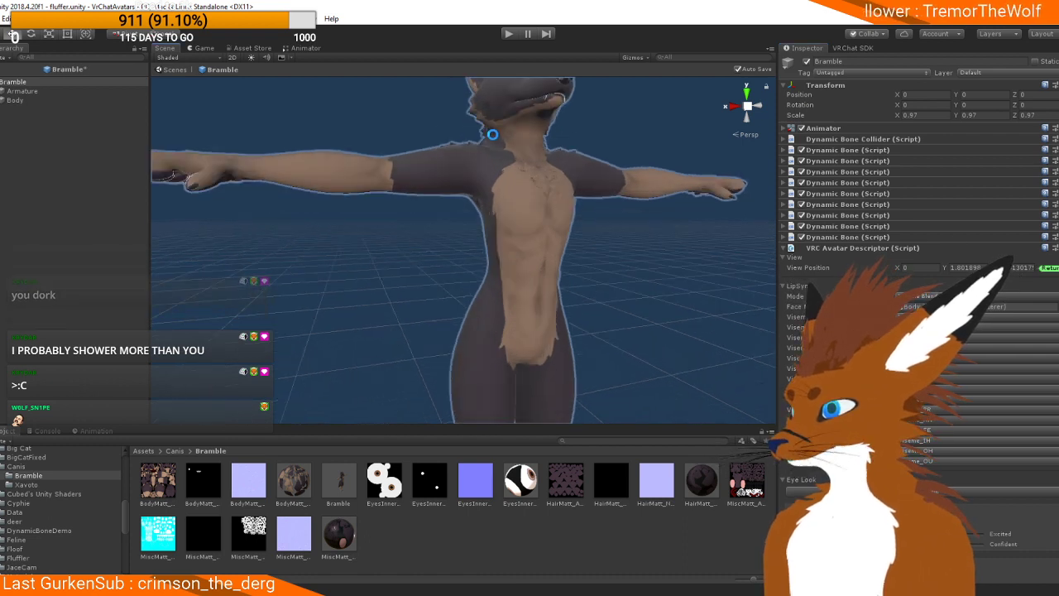
pyautogui.scroll(3, 492, 134)
pyautogui.moveTo(567, 135); pyautogui.dragTo(574, 279, button='middle')
pyautogui.scroll(5, 574, 278)
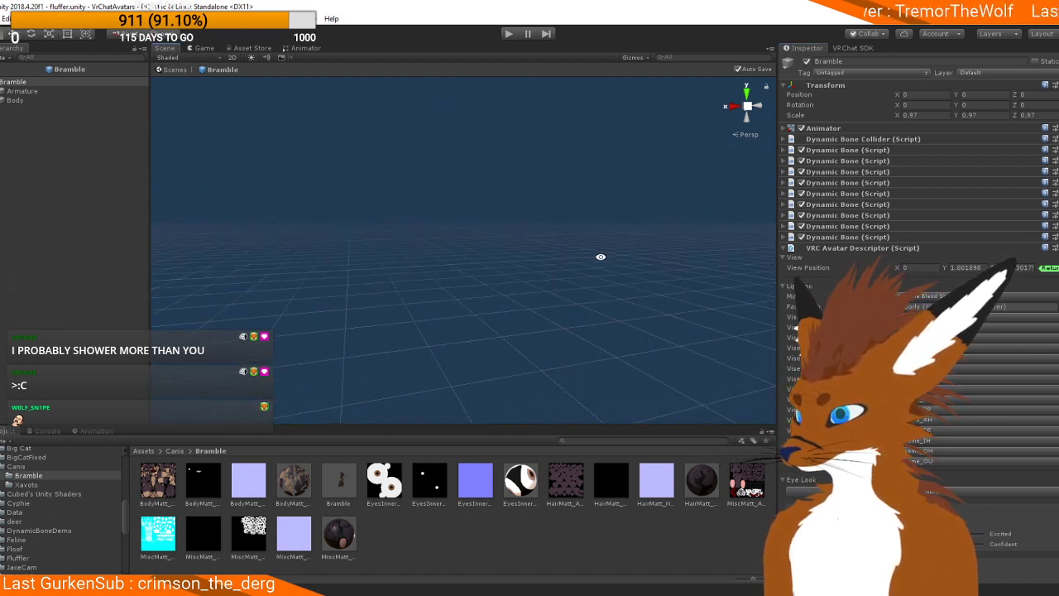
pyautogui.scroll(-1, 601, 256)
pyautogui.click(641, 163)
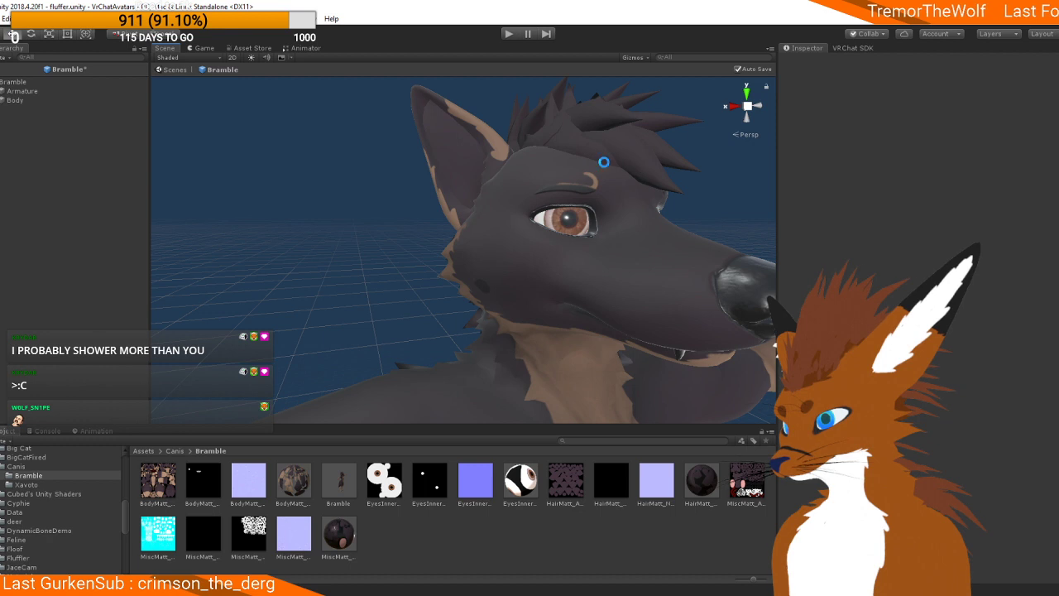
pyautogui.click(604, 162)
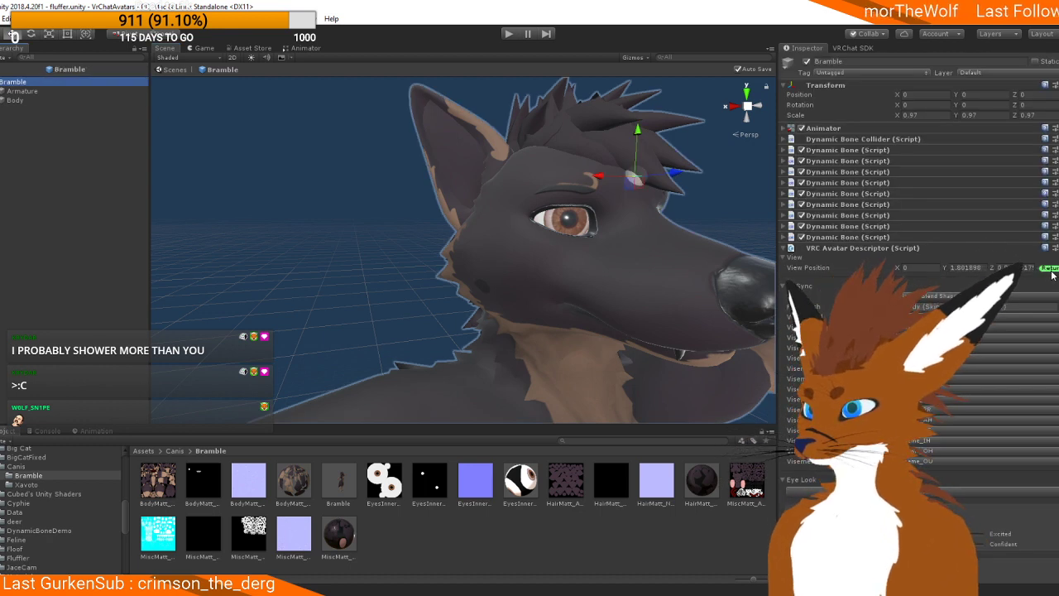
pyautogui.moveTo(637, 130); pyautogui.dragTo(634, 178)
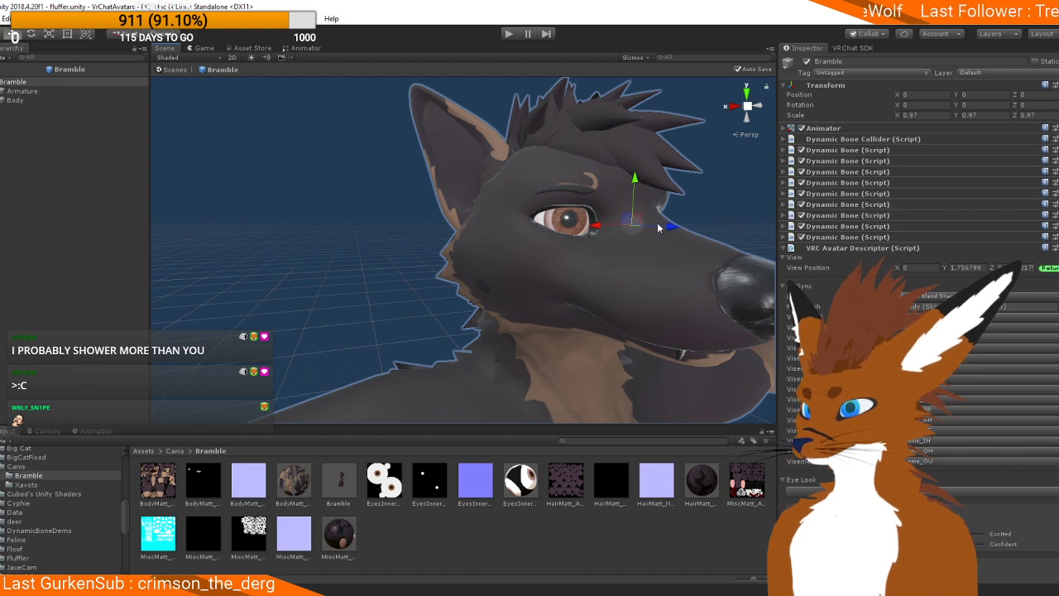
pyautogui.moveTo(670, 224); pyautogui.dragTo(672, 225)
pyautogui.click(1049, 269)
# Step: Leave prefab editing and look over the rescaled Bramble avatar in the main scene
pyautogui.click(3, 69)
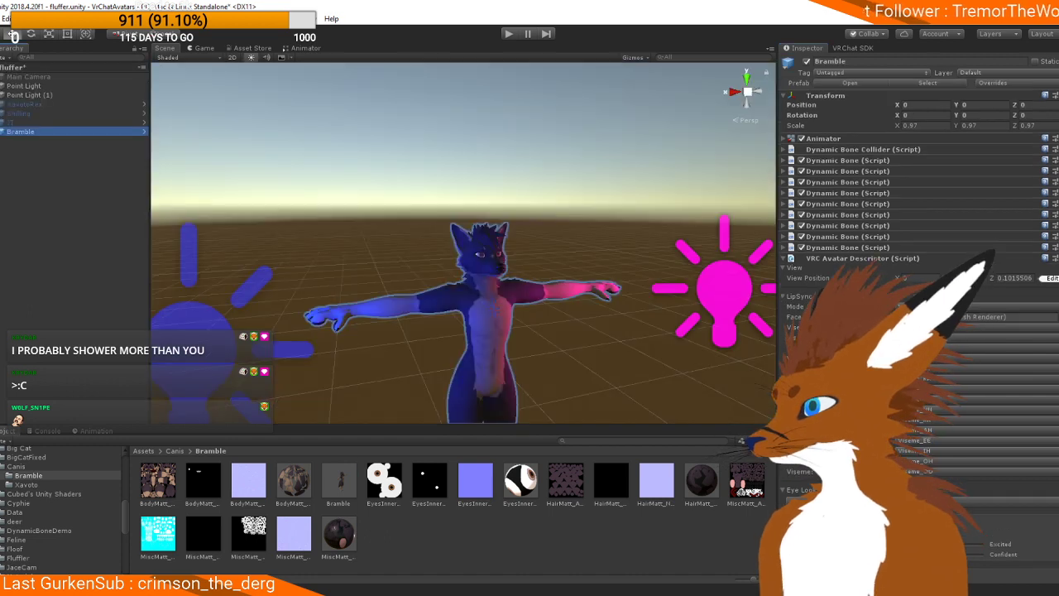
pyautogui.scroll(6, 417, 267)
pyautogui.scroll(-3, 436, 282)
pyautogui.moveTo(436, 282); pyautogui.dragTo(445, 208, button='middle')
pyautogui.scroll(-2, 455, 291)
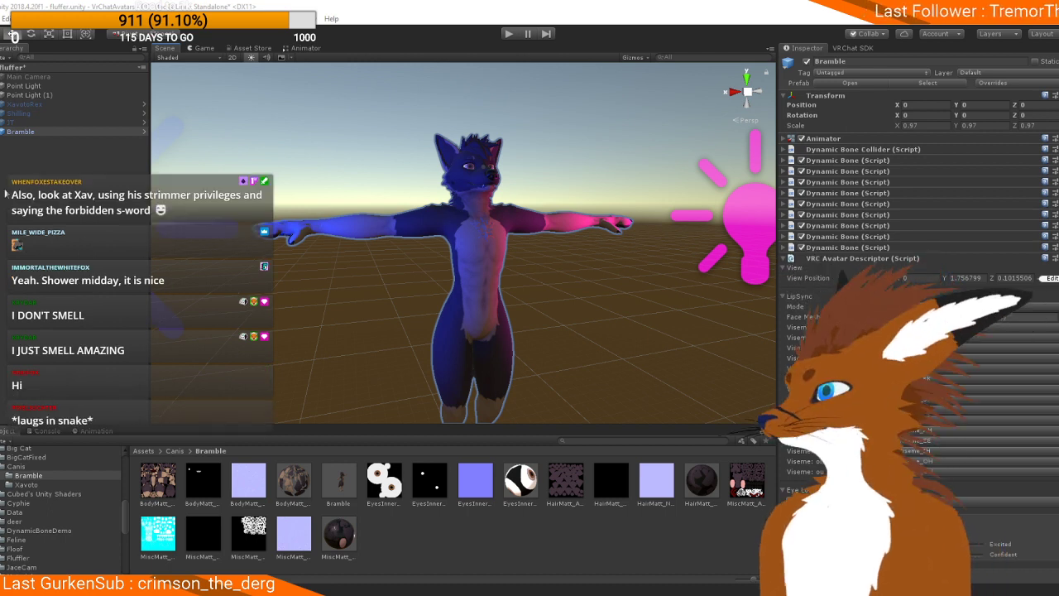
# Step: Start exporting the Bramble folder as a package and collapse every top-level folder in the export list
pyautogui.rightClick(20, 476)
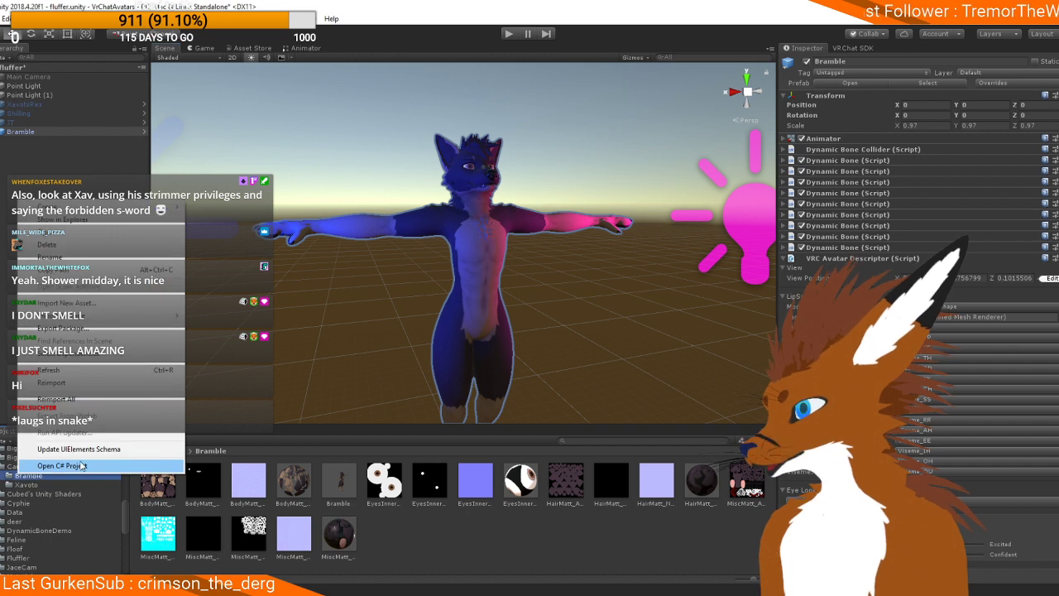
pyautogui.click(63, 327)
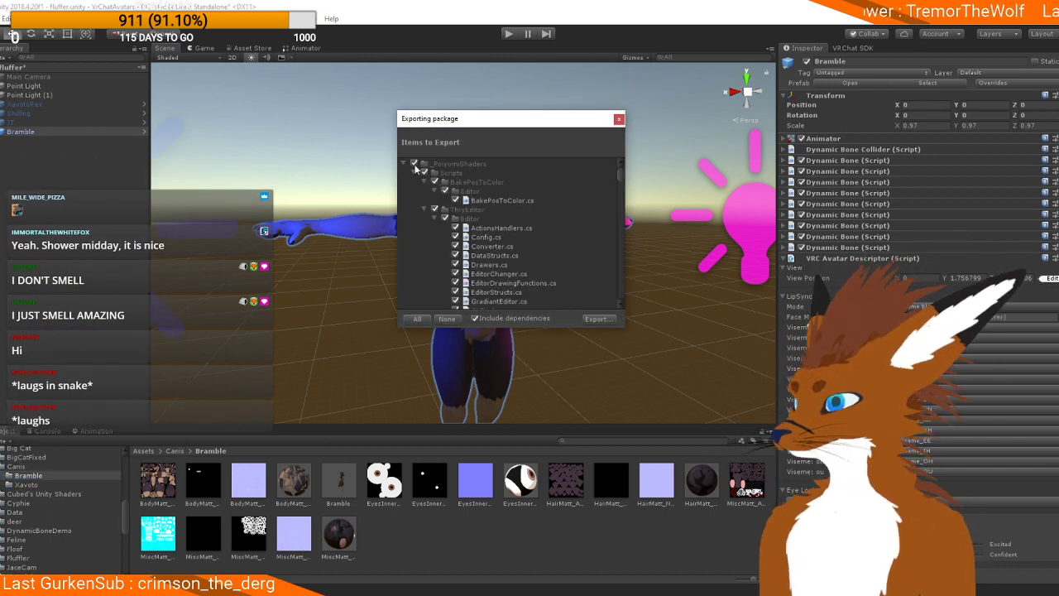
pyautogui.click(404, 163)
pyautogui.click(403, 172)
pyautogui.click(404, 181)
pyautogui.click(403, 191)
pyautogui.click(403, 201)
pyautogui.click(404, 209)
pyautogui.click(404, 218)
pyautogui.click(404, 227)
pyautogui.click(403, 237)
pyautogui.click(404, 246)
pyautogui.click(403, 255)
pyautogui.click(404, 264)
# Step: Exclude Xiexe-Xiexes-Unity-Shaders, VRCSDK, VilarEyes, Mochie, JaceCam and Cubed's Unity Shaders from the package
pyautogui.click(413, 264)
pyautogui.click(413, 255)
pyautogui.click(414, 246)
pyautogui.click(413, 236)
pyautogui.click(414, 227)
pyautogui.click(413, 218)
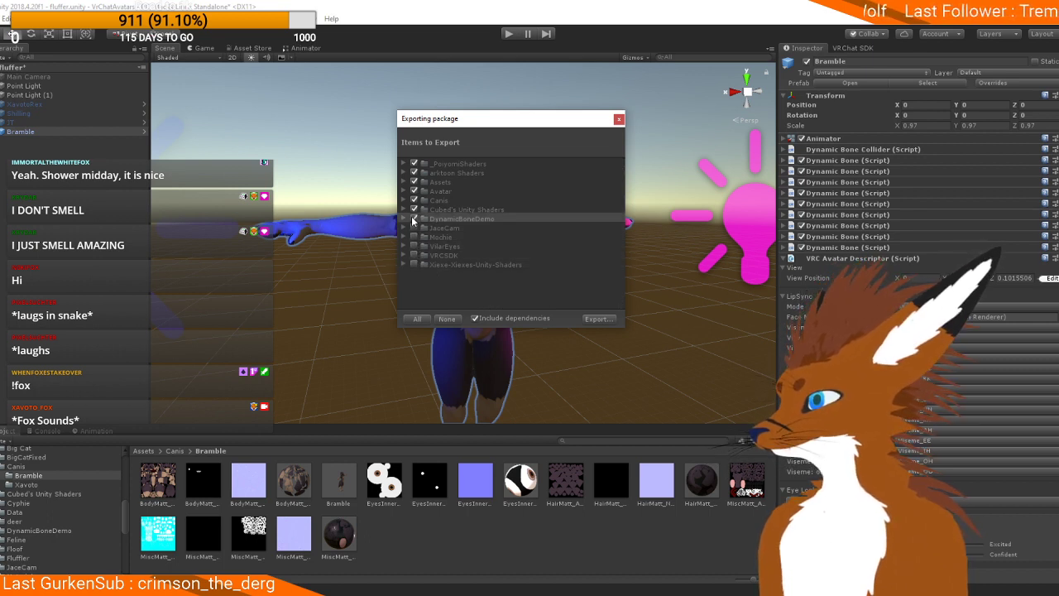
pyautogui.click(414, 209)
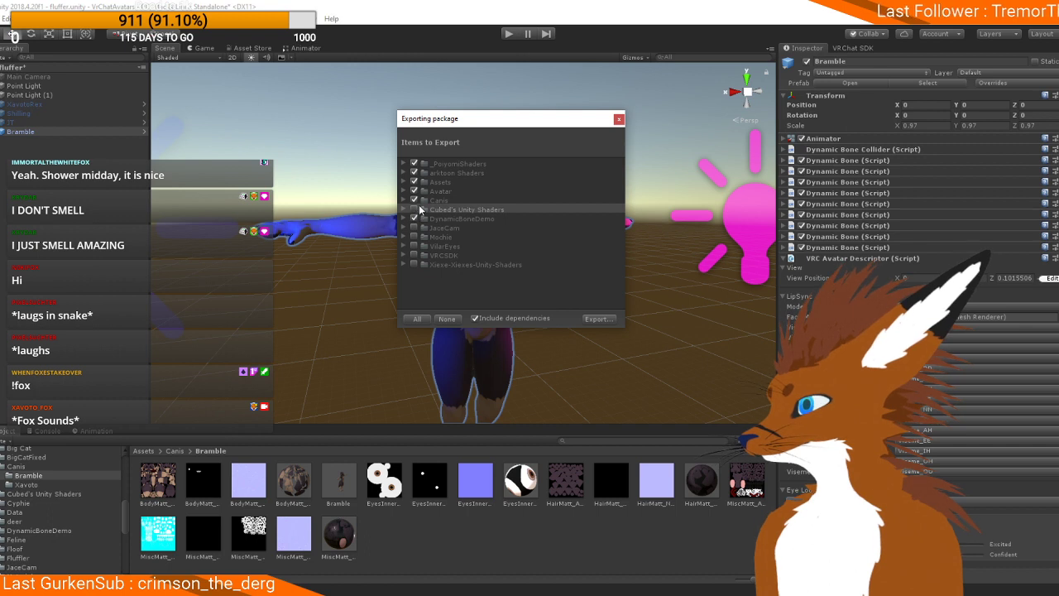
# Step: Check the Canis folder's contents and exclude the Avatar, Assets, arktoon Shaders and _PoiyomiShaders folders from the package
pyautogui.click(401, 218)
pyautogui.click(401, 219)
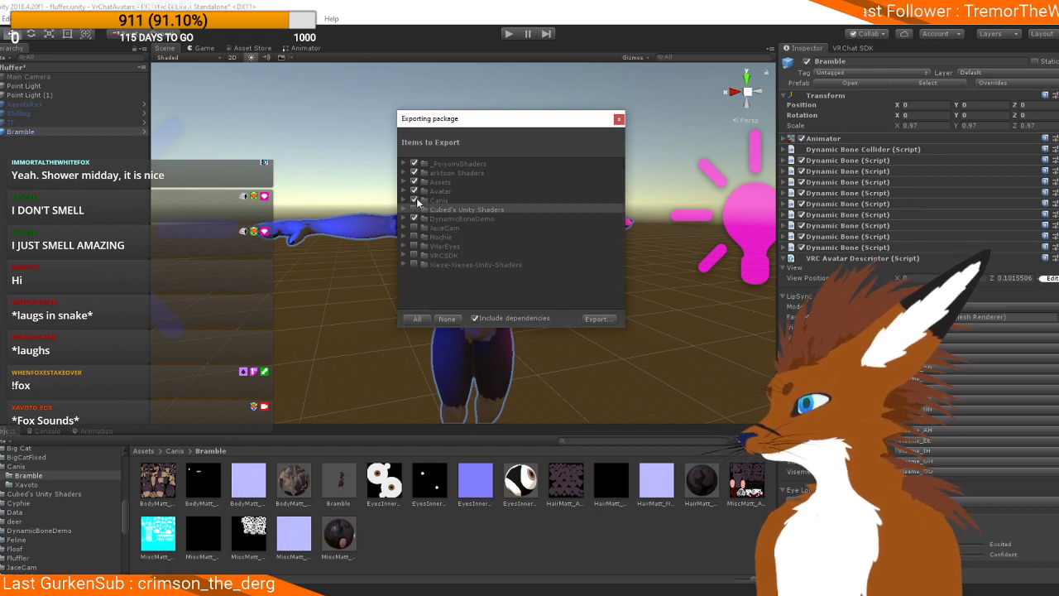
pyautogui.click(403, 200)
pyautogui.click(403, 200)
pyautogui.click(413, 199)
pyautogui.click(414, 191)
pyautogui.click(414, 182)
pyautogui.click(413, 172)
pyautogui.click(413, 163)
# Step: Export the package to the Bureau folder under the name Bramble and close the folder window that opens
pyautogui.click(595, 318)
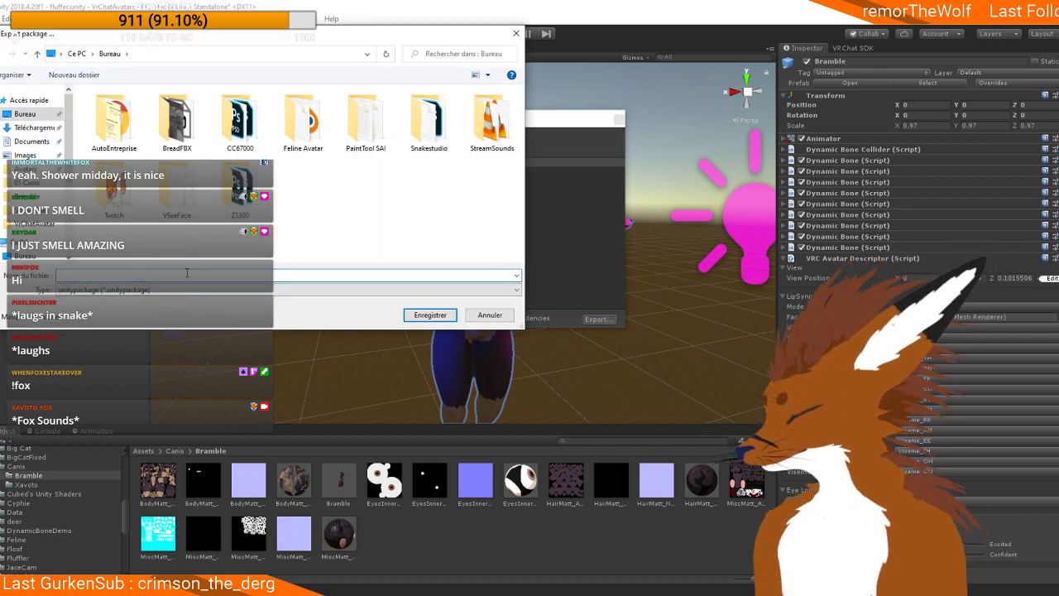
pyautogui.write('Brma')
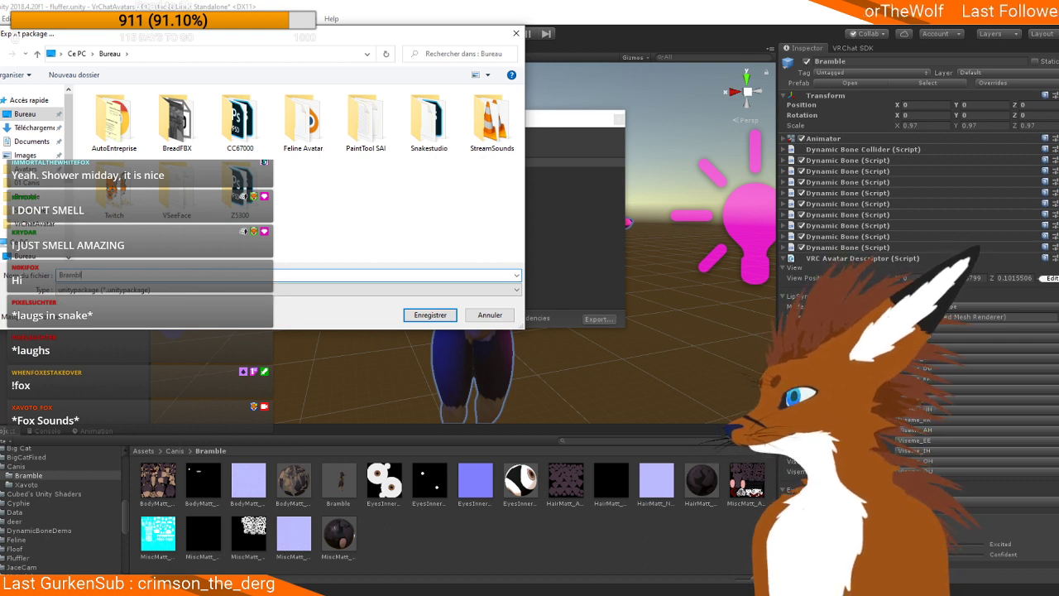
pyautogui.press('Return')
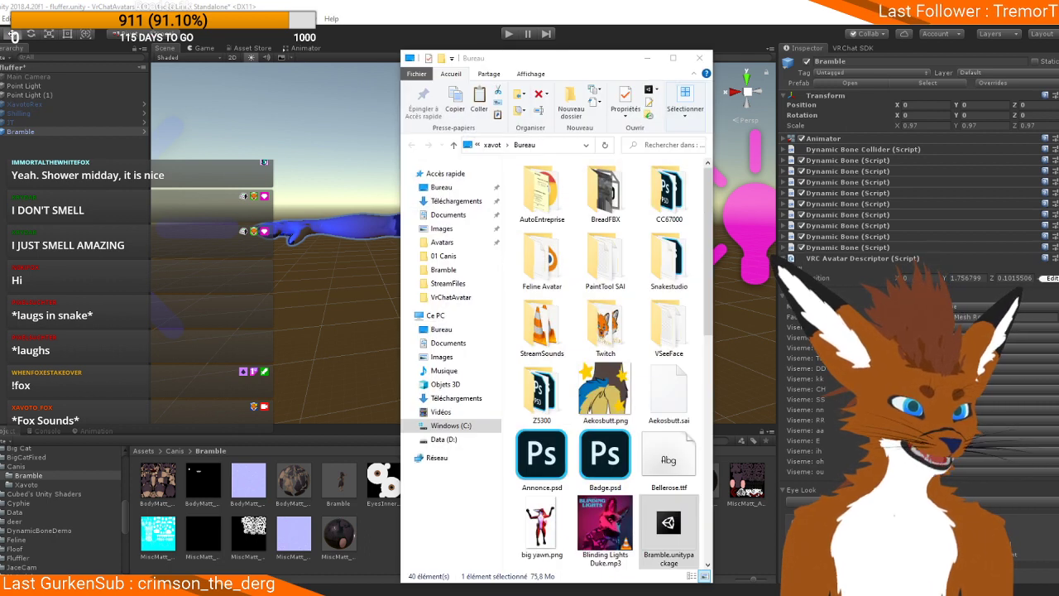
pyautogui.click(699, 60)
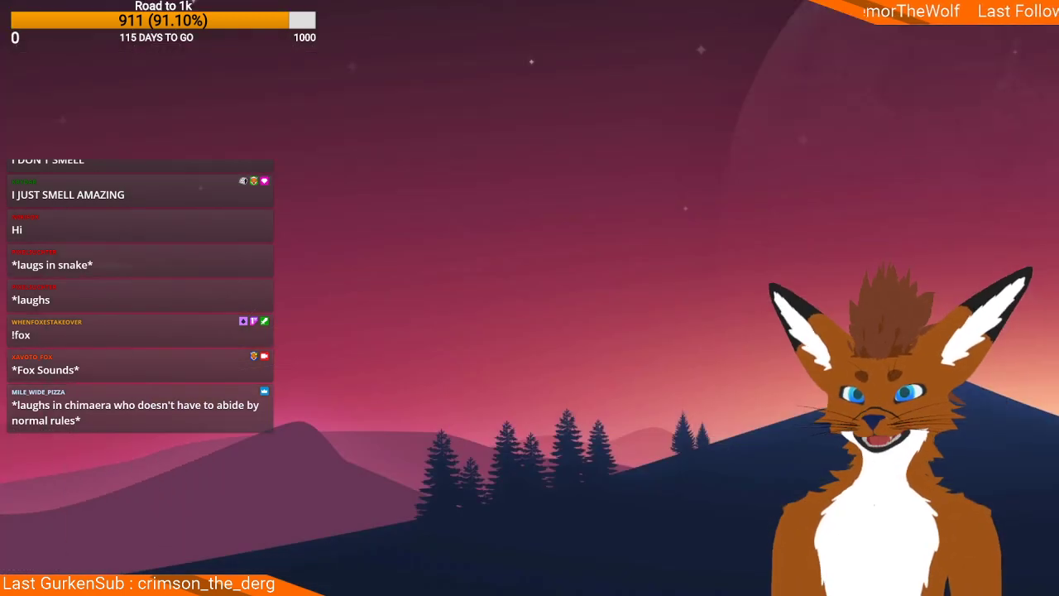
# Step: Switch to File Explorer, locate and select Bramble.unitypackage in the Bureau folder, and close the window
pyautogui.hotkey('alt', 'Tab')
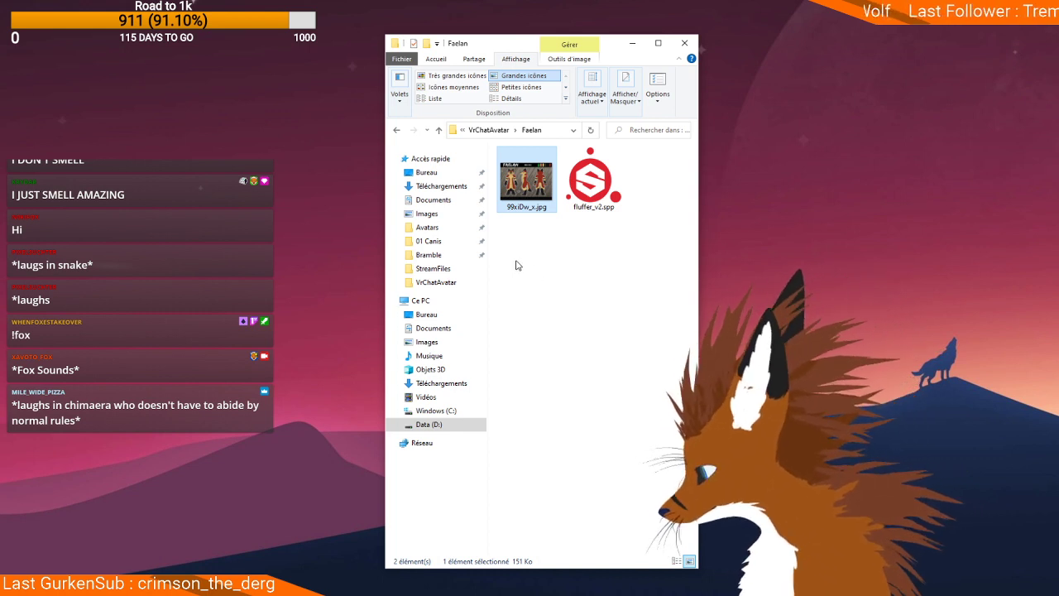
pyautogui.click(426, 314)
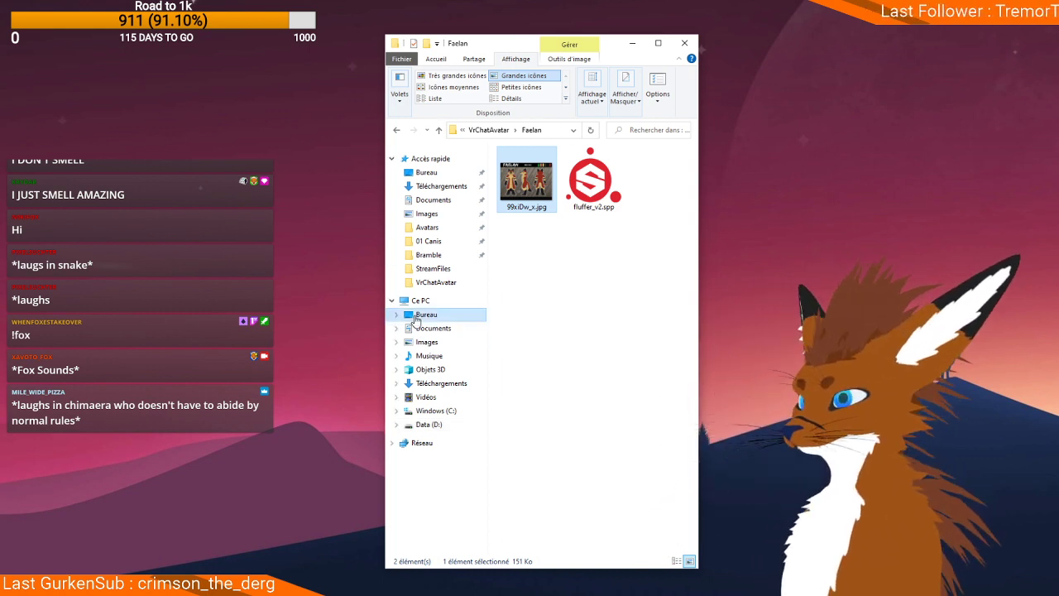
pyautogui.scroll(-6, 646, 164)
pyautogui.scroll(3, 703, 289)
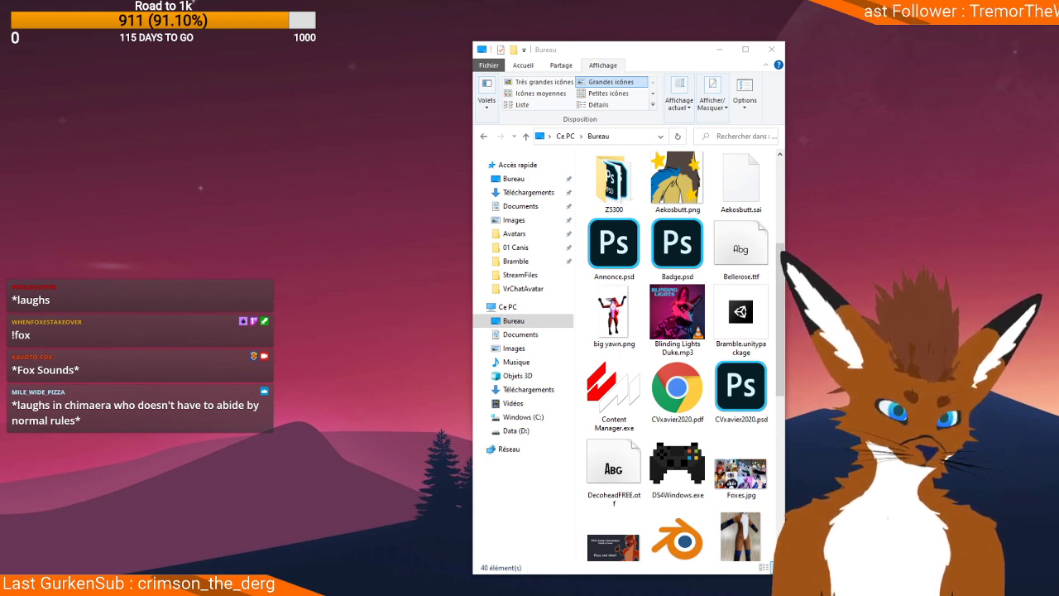
pyautogui.click(764, 354)
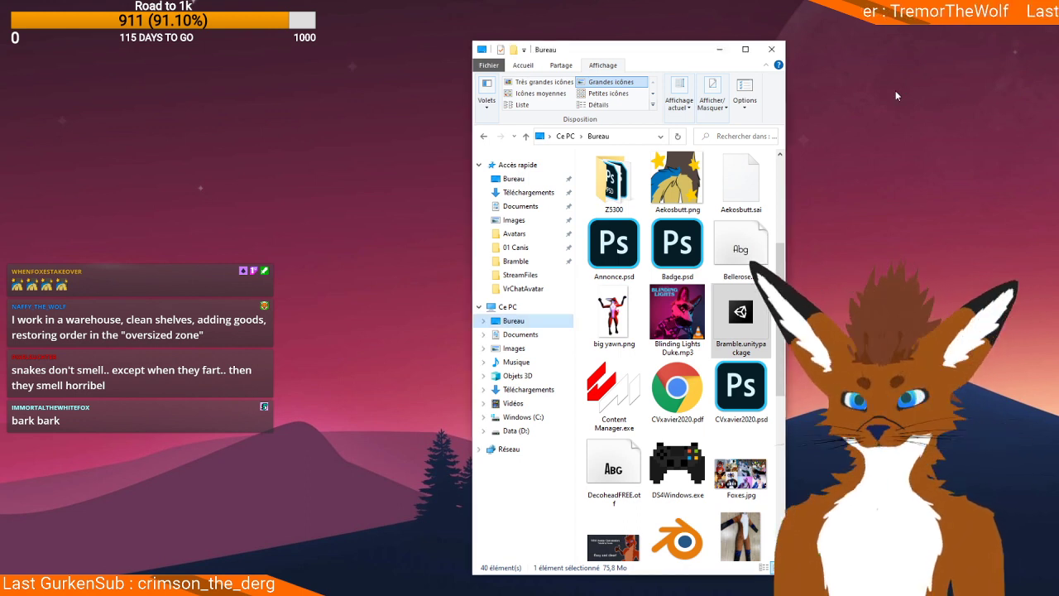
pyautogui.click(769, 49)
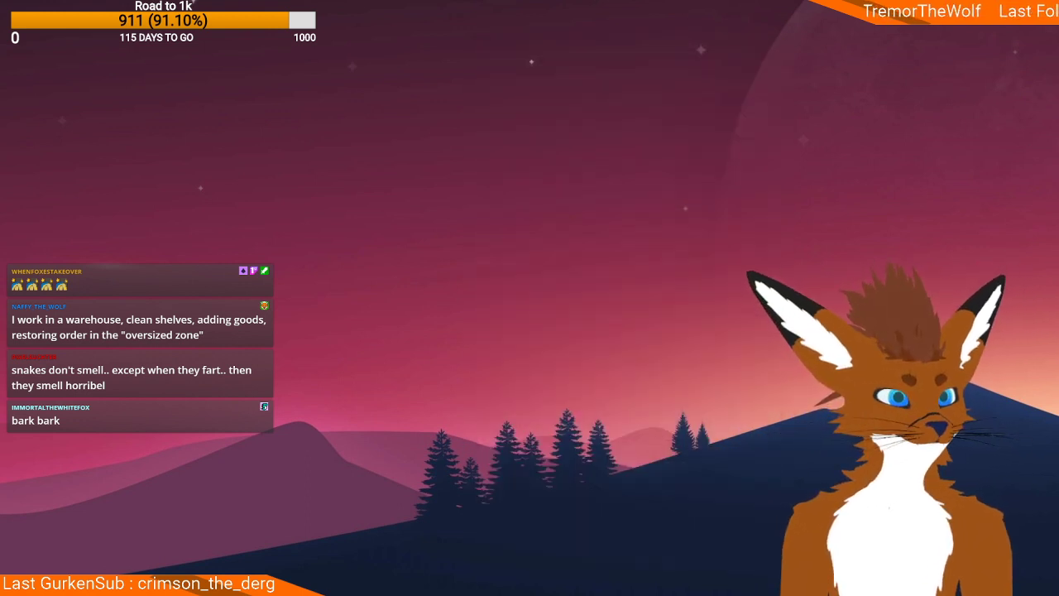